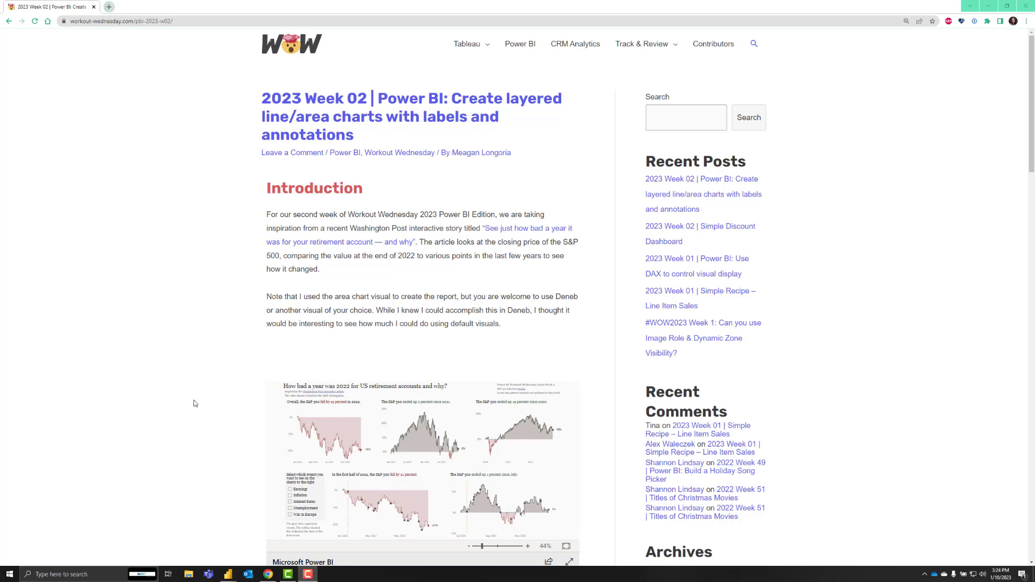
# Open the challenge page's embedded sample report full screen and examine its S&P 500 charts and event markers.
pyautogui.scroll(-3, 194, 403)
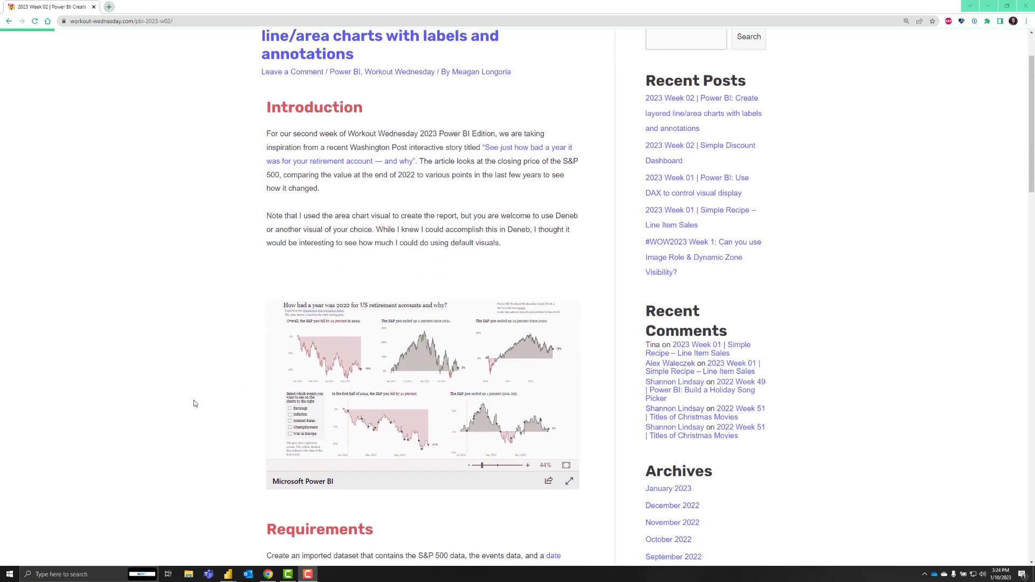
pyautogui.scroll(-1, 194, 403)
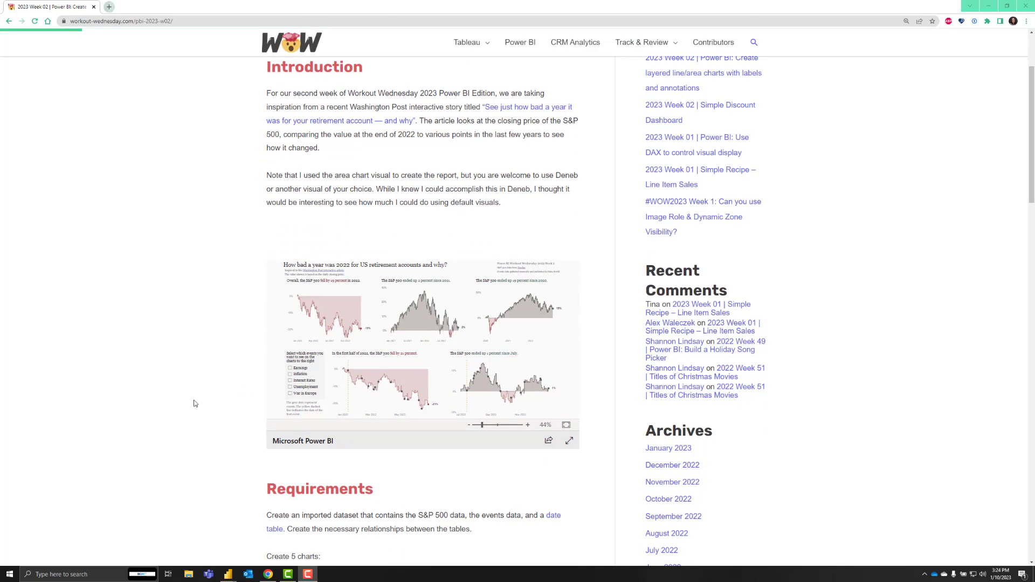
pyautogui.click(568, 440)
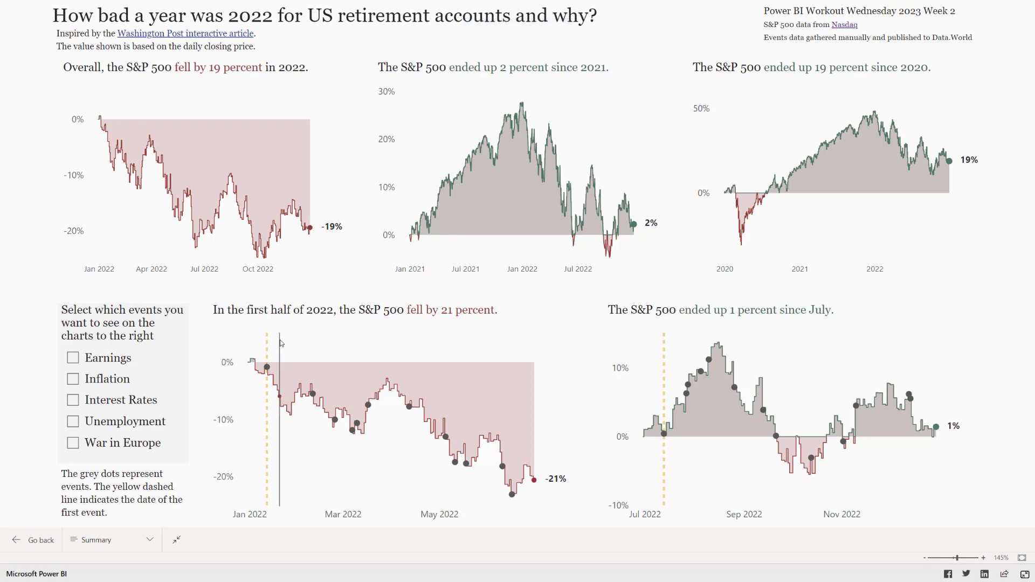
pyautogui.moveTo(268, 370)
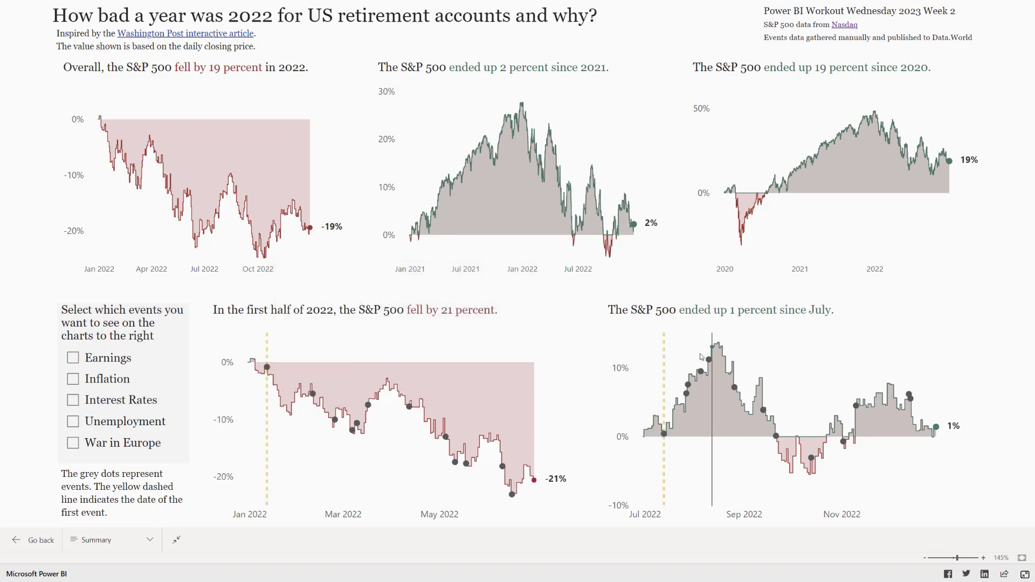
pyautogui.moveTo(709, 360)
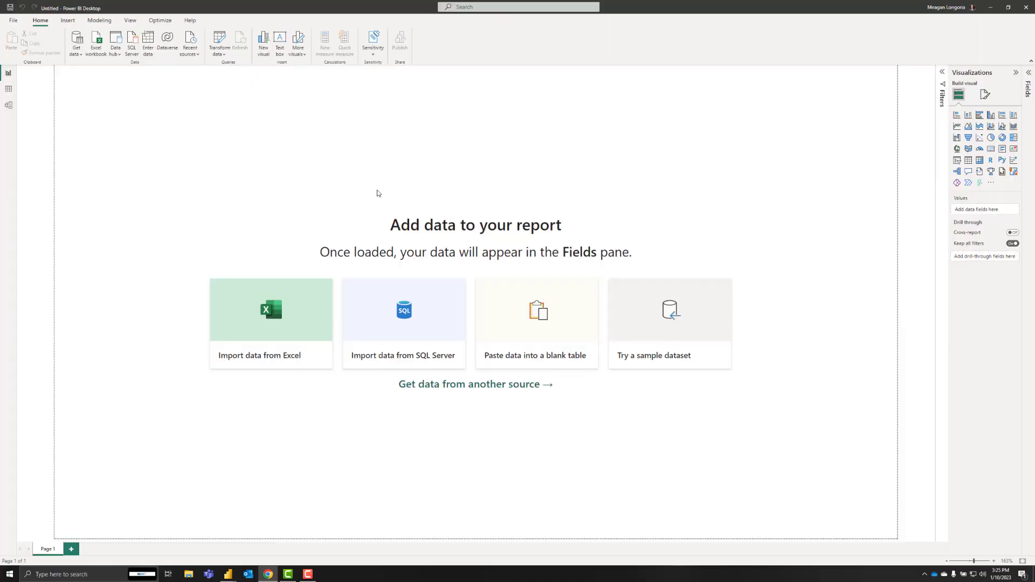
# Switch to Power BI Desktop and bring HistoricalData_1673286671249.csv into the Power Query Editor for transformation.
pyautogui.click(80, 54)
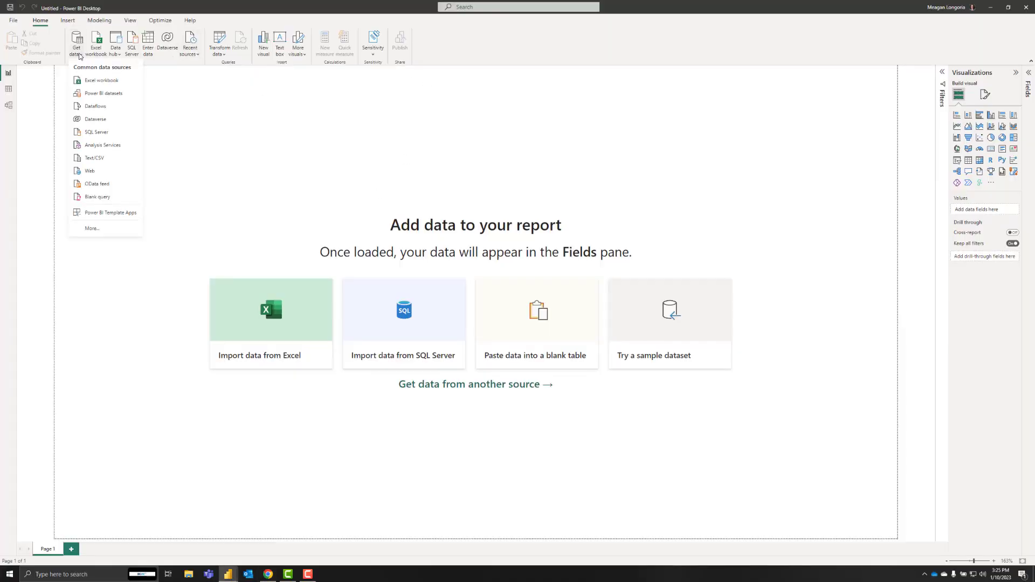
pyautogui.click(102, 159)
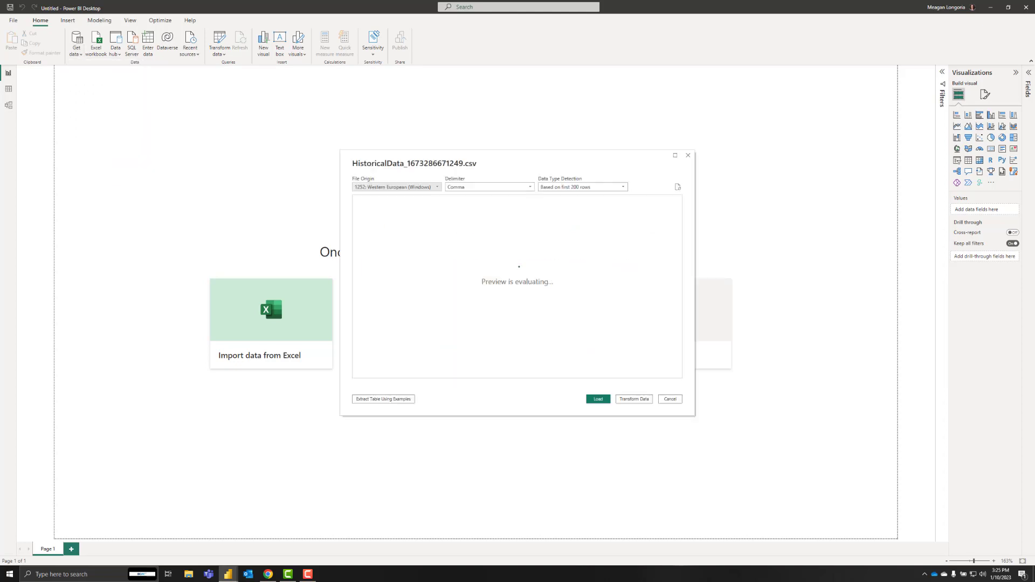
pyautogui.click(634, 399)
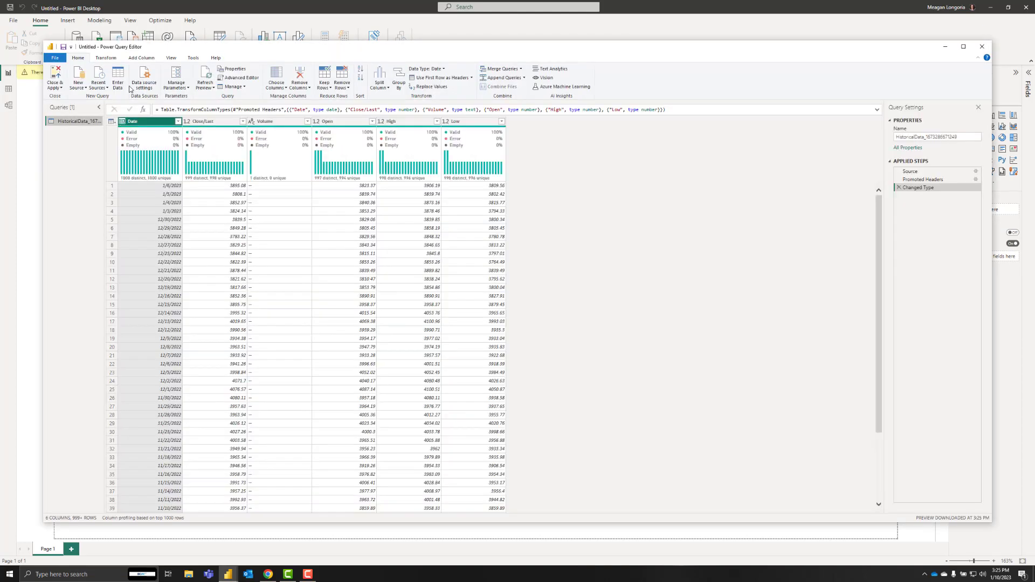
# Connect to a new source with the Data.World - Get Dataset (Beta) connector.
pyautogui.click(82, 89)
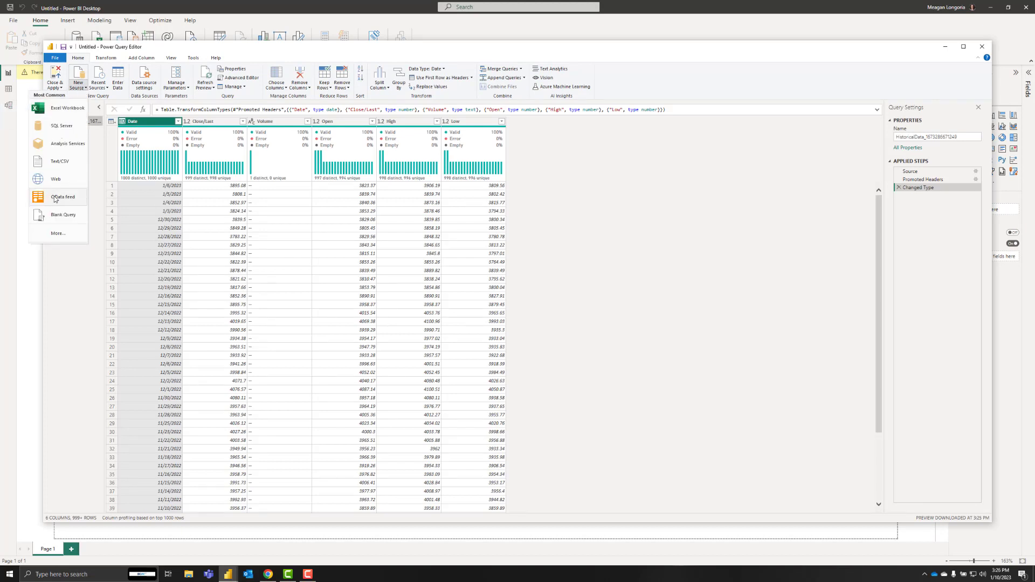
pyautogui.click(55, 234)
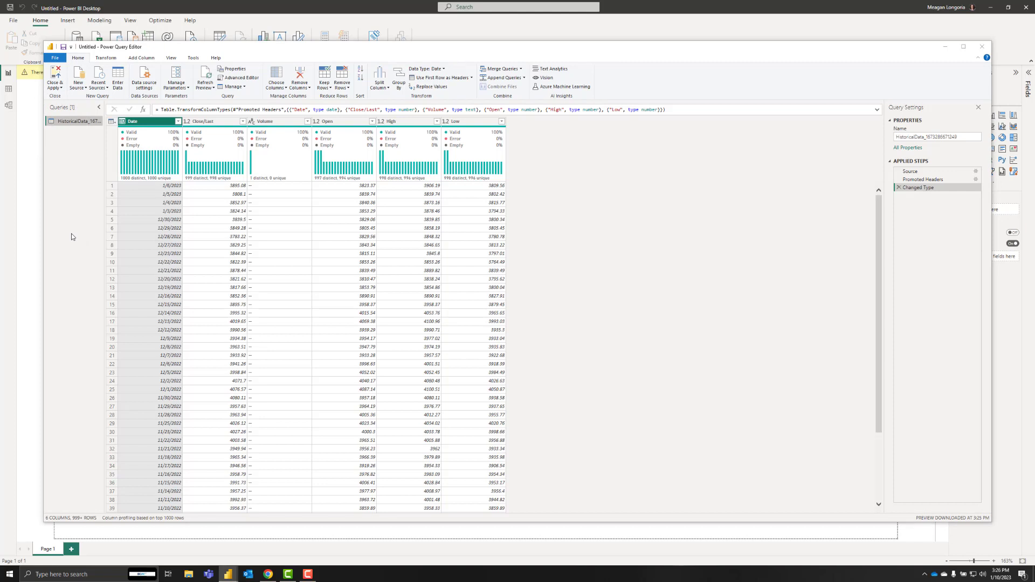
pyautogui.click(427, 181)
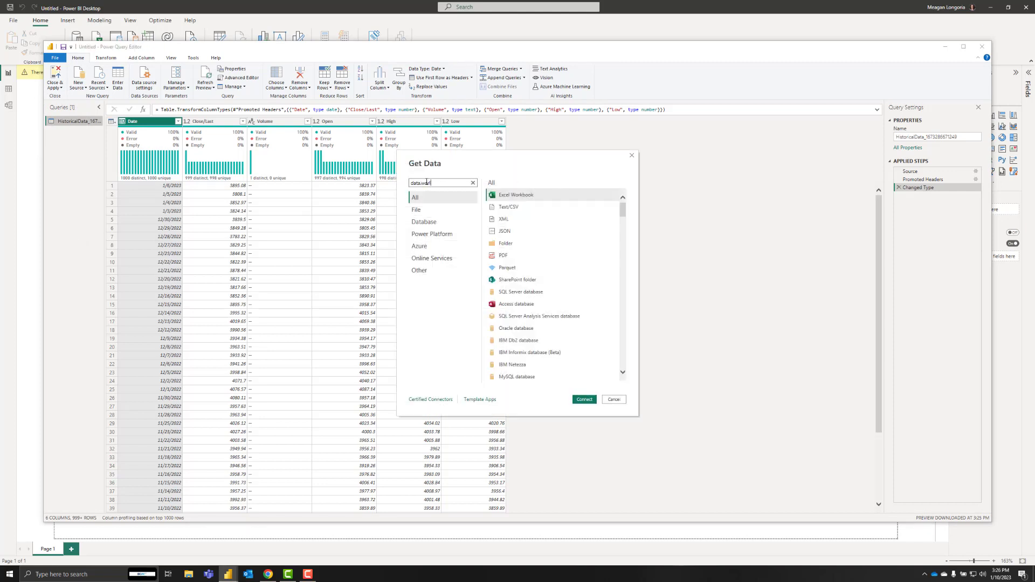
pyautogui.write('data.worl')
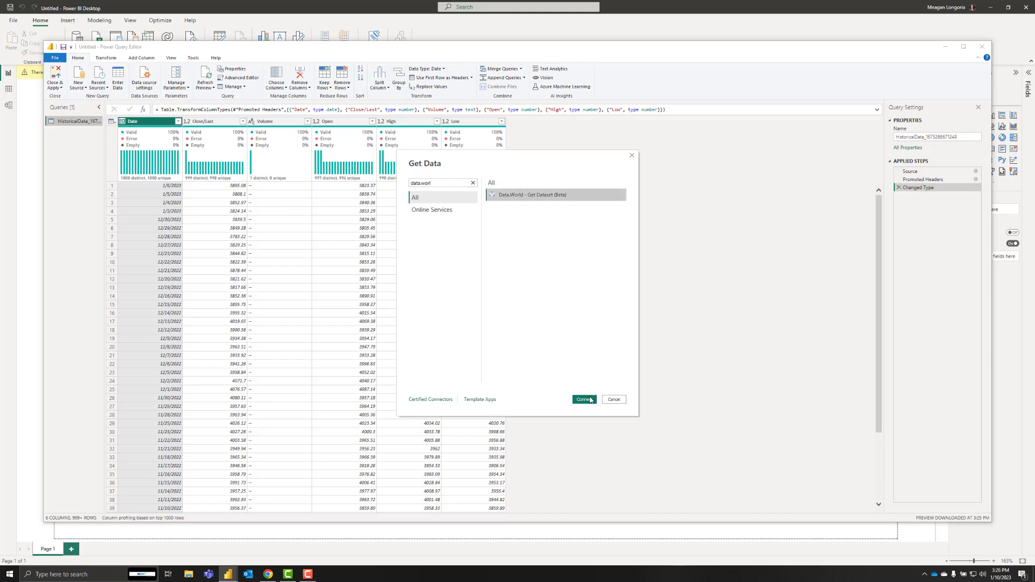
pyautogui.click(584, 400)
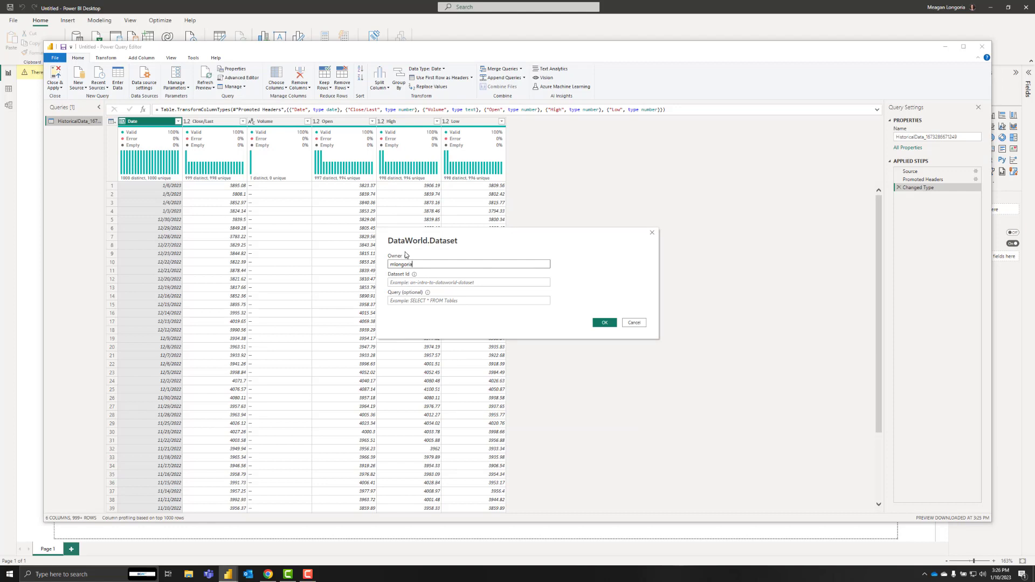
# Enter the dataset owner's account name and dataset ID pbiwow2023wk2events, and import the wow2023wk2events table.
pyautogui.press('Tab')
pyautogui.write('pbiwow2023wk2events')
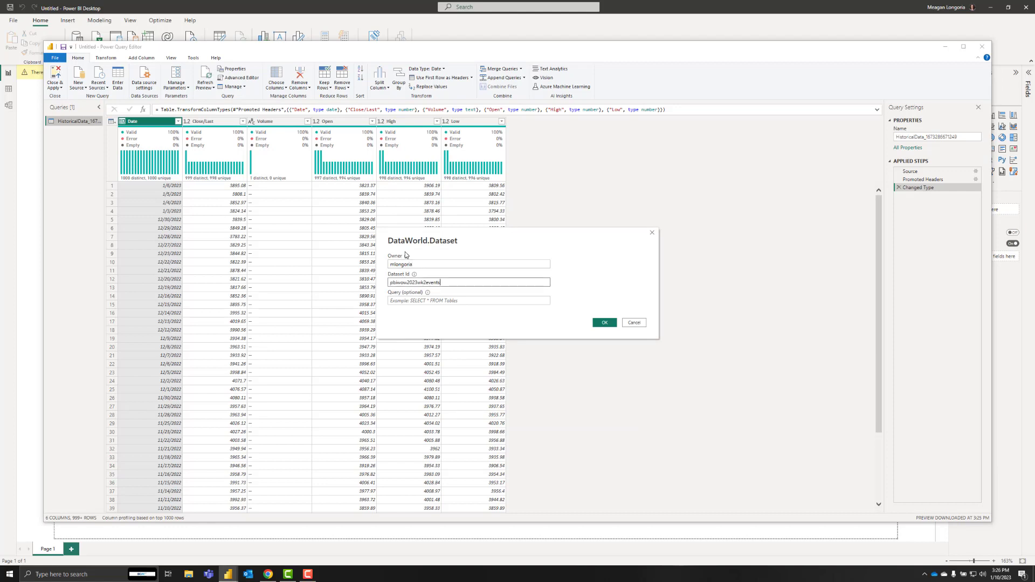
pyautogui.click(599, 325)
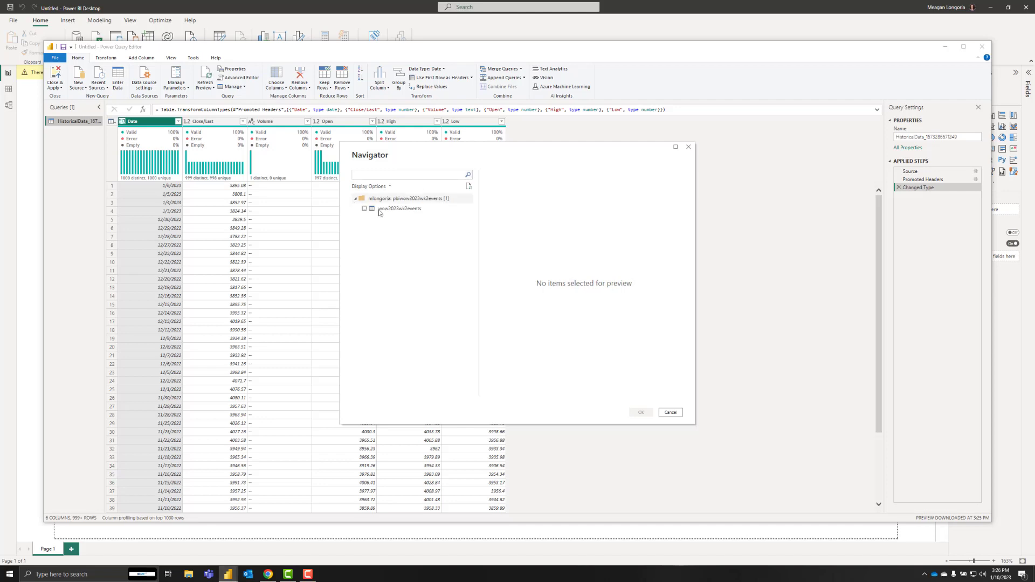
pyautogui.click(380, 210)
pyautogui.click(365, 208)
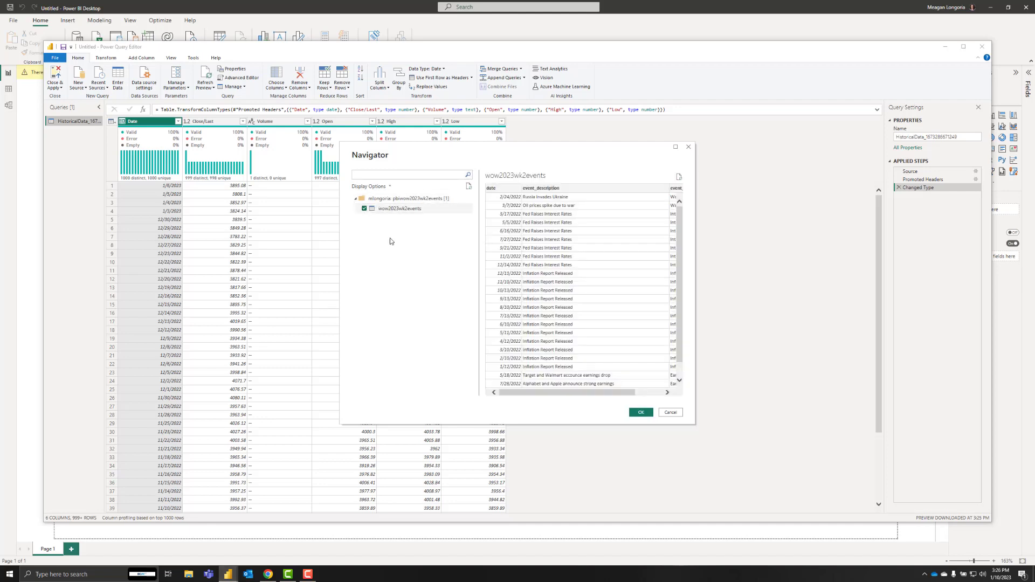
pyautogui.click(640, 413)
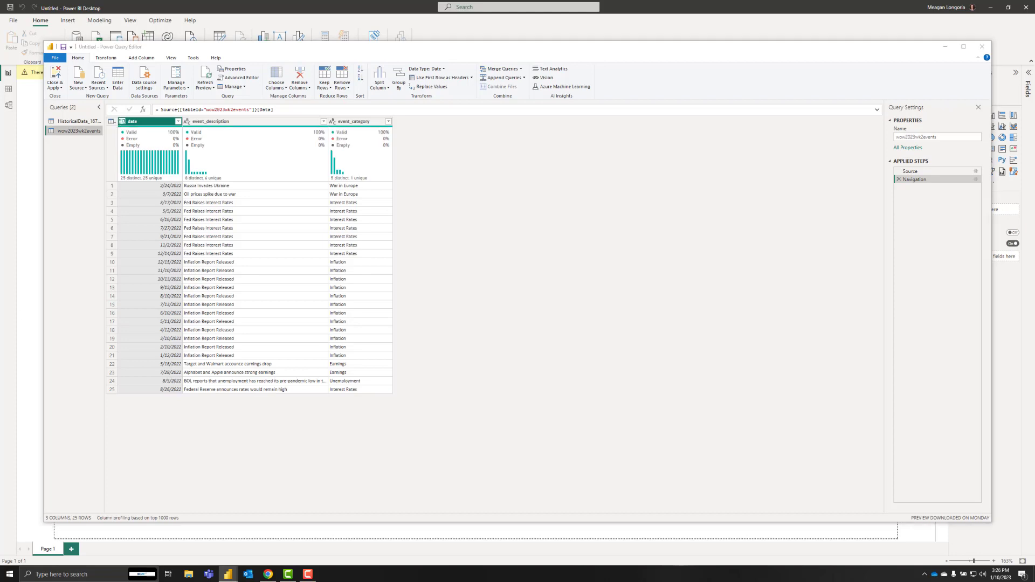
# Create a blank query from the copied date-table M script covering 2018-01-01 to 2023-12-31, and name it Dates.
pyautogui.click(75, 87)
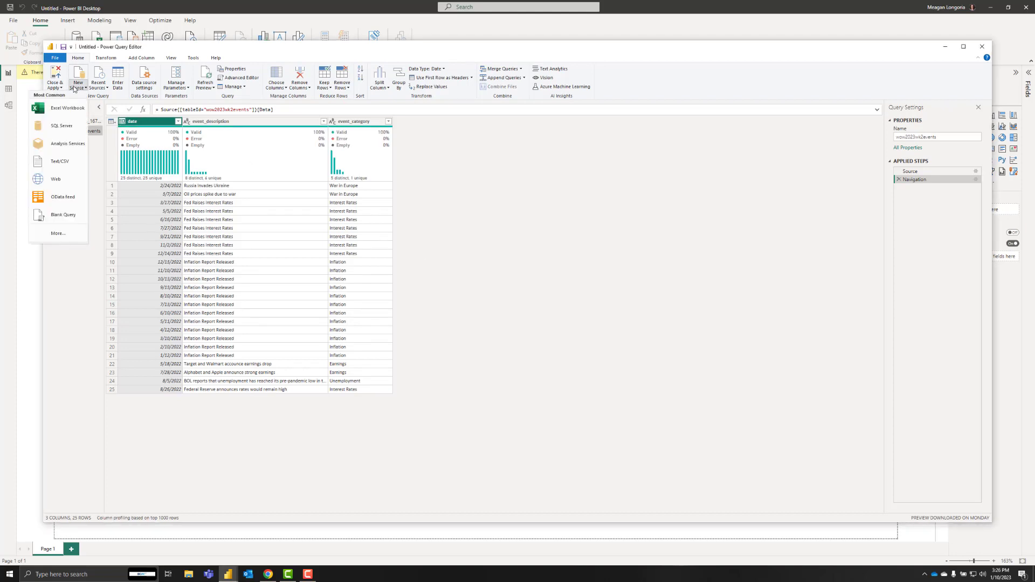
pyautogui.click(47, 221)
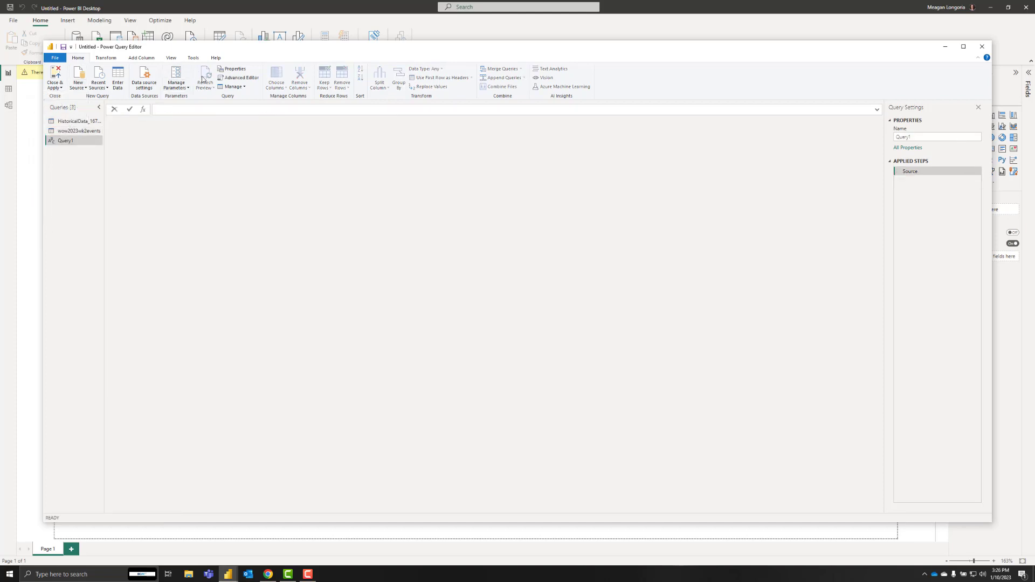
pyautogui.click(244, 81)
pyautogui.hotkey('ctrl', 'a')
pyautogui.hotkey('ctrl', 'v')
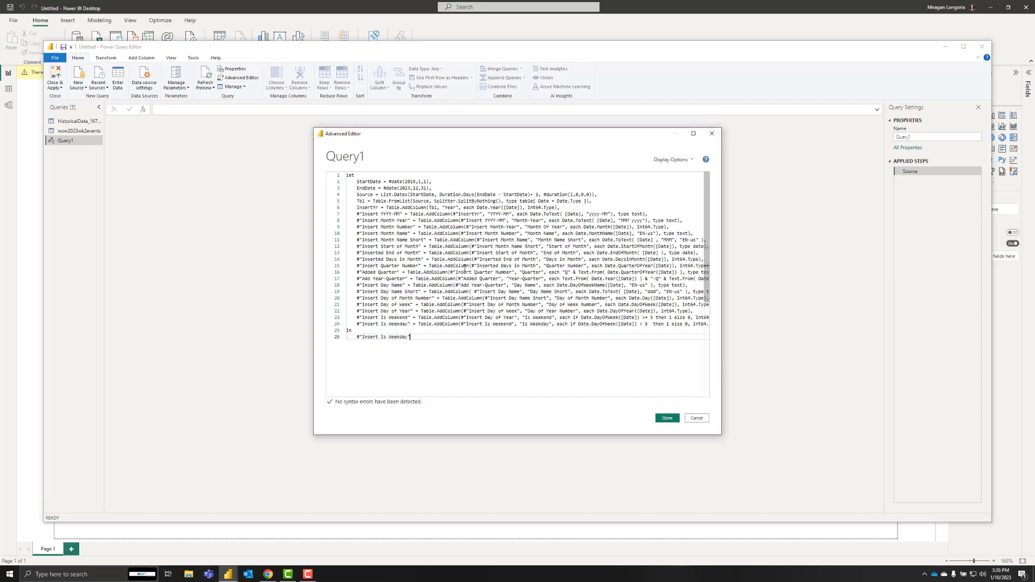
pyautogui.click(667, 419)
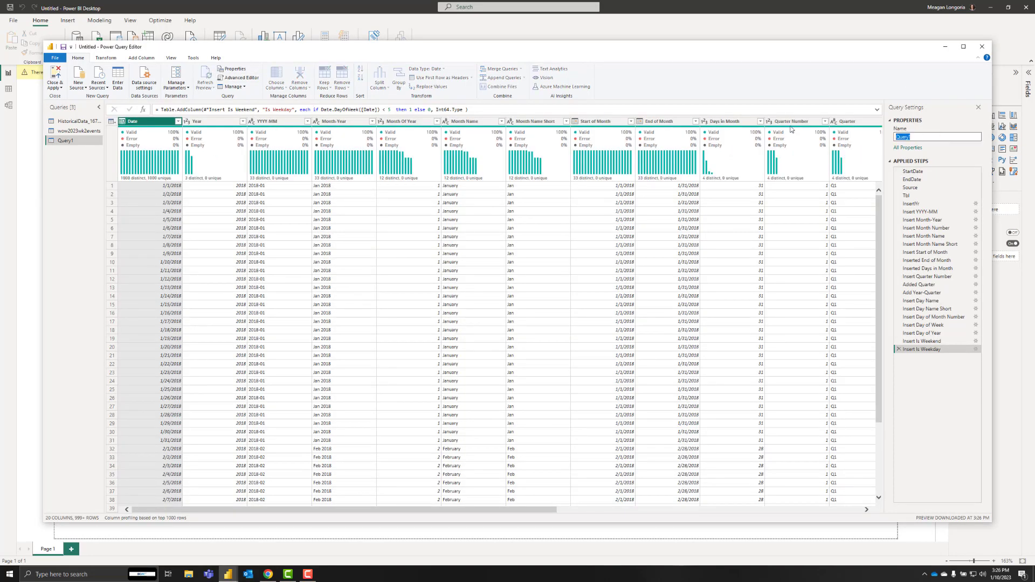
pyautogui.write('Dates')
# Rename the historical data query to S&P 500 History and the wow2023wk2events query to Events.
pyautogui.doubleClick(81, 121)
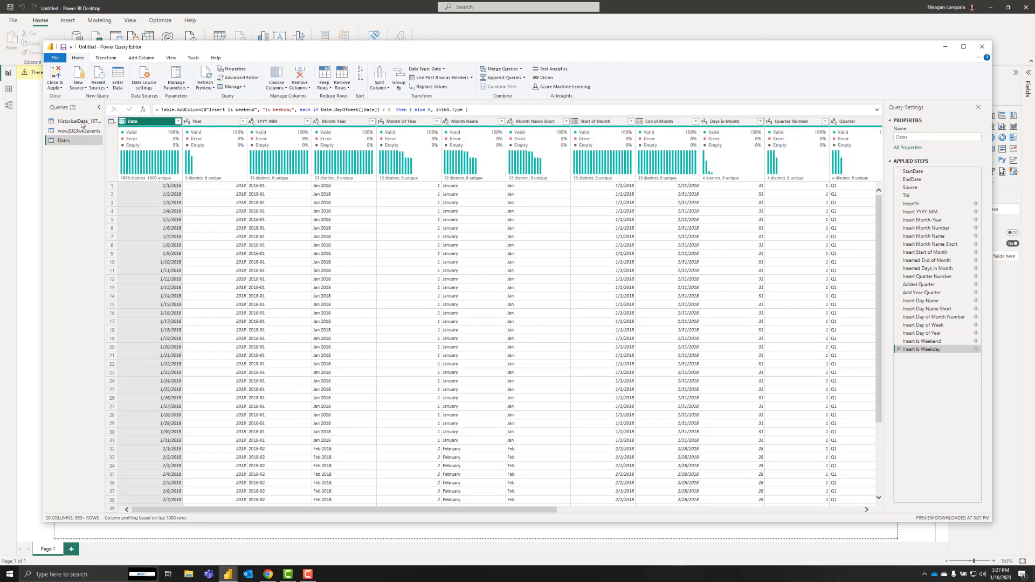
pyautogui.write('S')
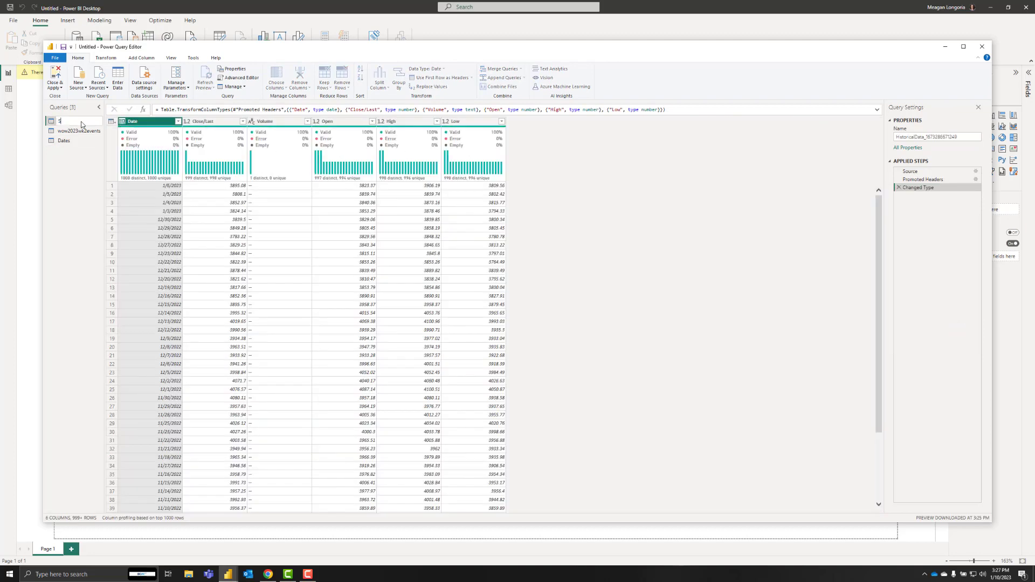
pyautogui.write('&P 500 History')
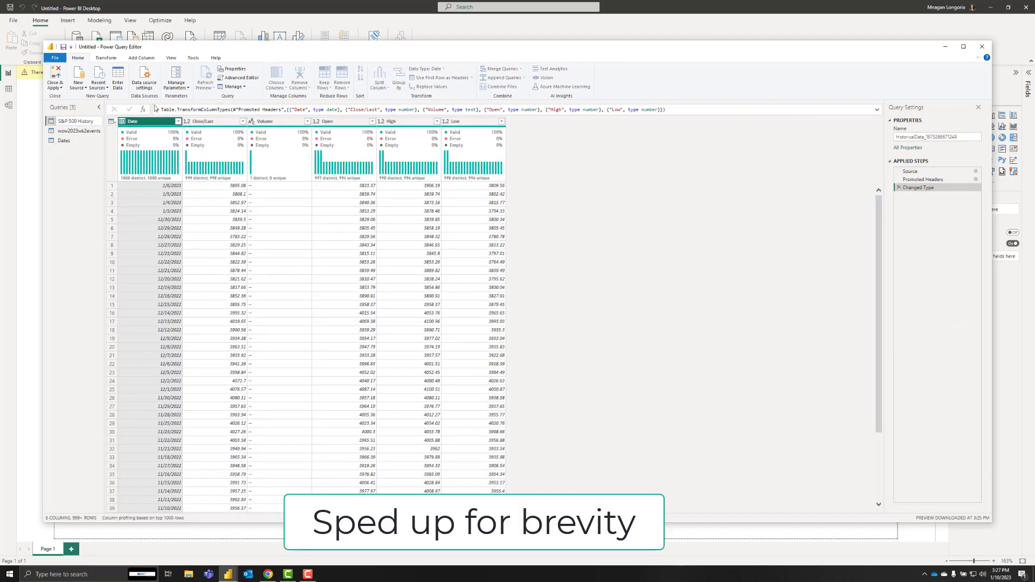
pyautogui.doubleClick(78, 131)
pyautogui.write('Events')
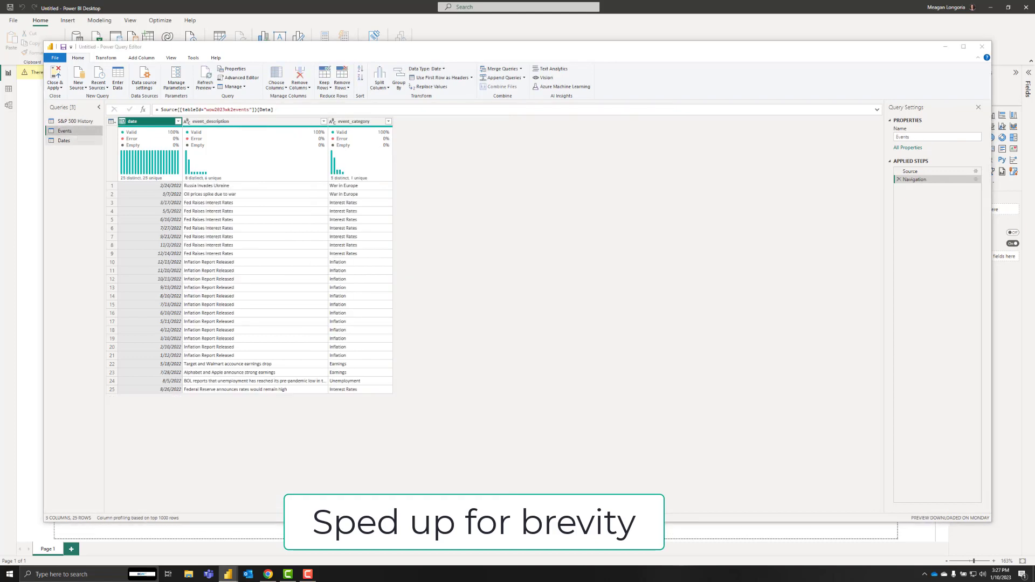
pyautogui.press('Return')
# Rename the Events query's columns to Event Date, Event Description and Event Category.
pyautogui.click(132, 121)
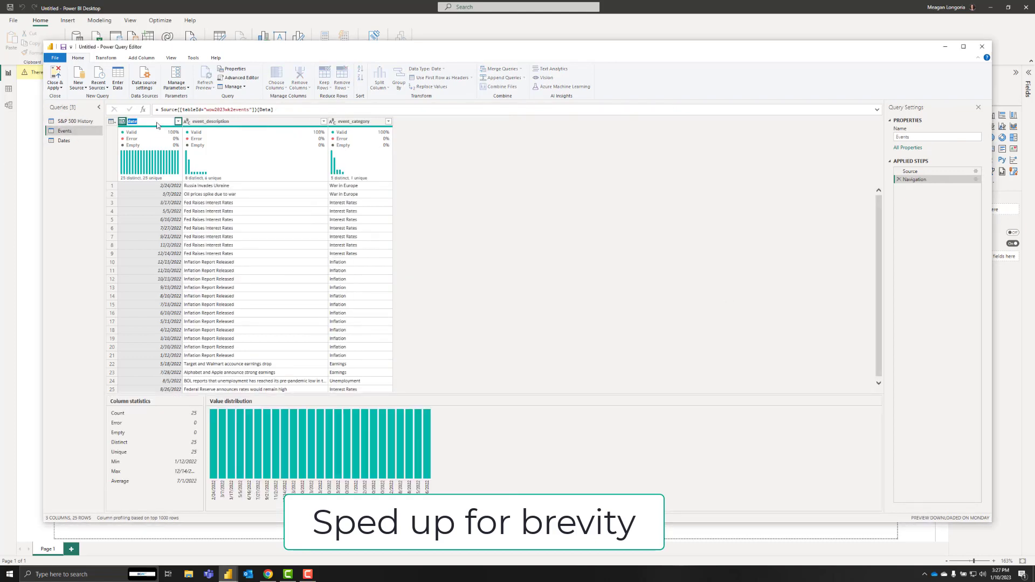
pyautogui.doubleClick(132, 122)
pyautogui.write('Event Date')
pyautogui.press('Return')
pyautogui.click(210, 121)
pyautogui.doubleClick(210, 121)
pyautogui.write('Event Description')
pyautogui.press('Return')
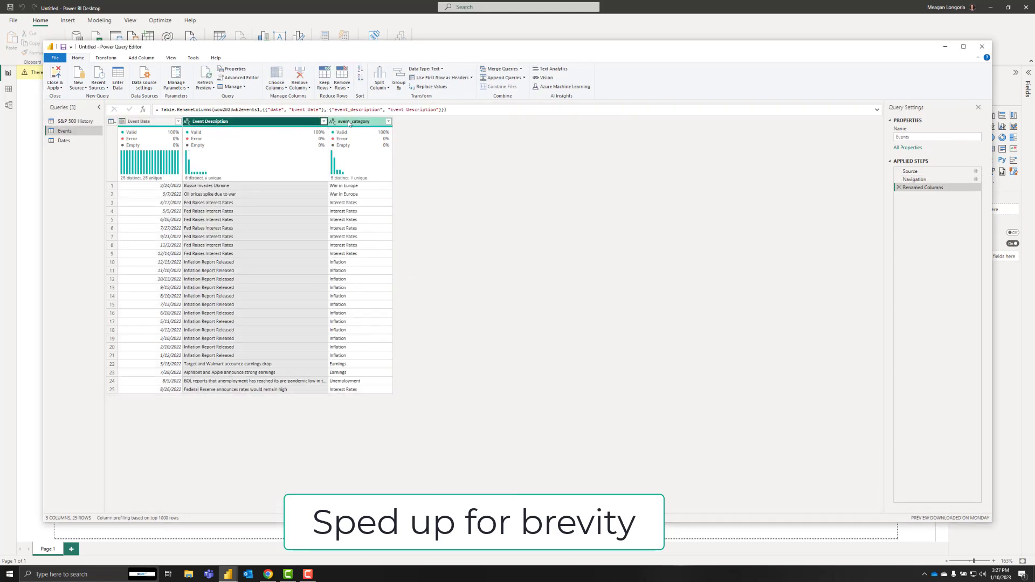
pyautogui.click(356, 122)
# In the S&P 500 History query, rename the Date column to Close Date and remove the Volume column.
pyautogui.click(76, 121)
pyautogui.doubleClick(132, 121)
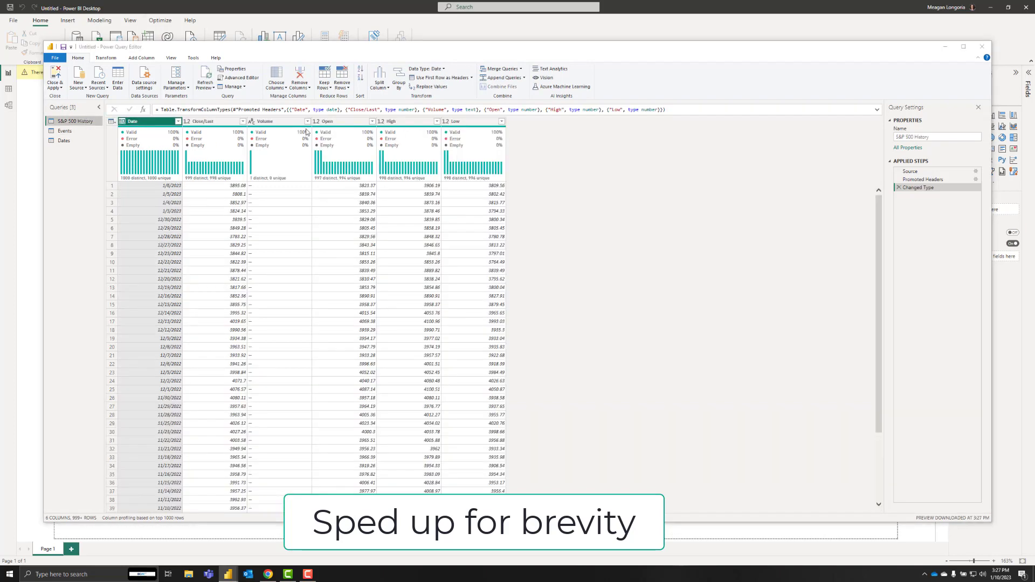
pyautogui.write('Close Date')
pyautogui.press('Return')
pyautogui.rightClick(280, 124)
pyautogui.click(302, 139)
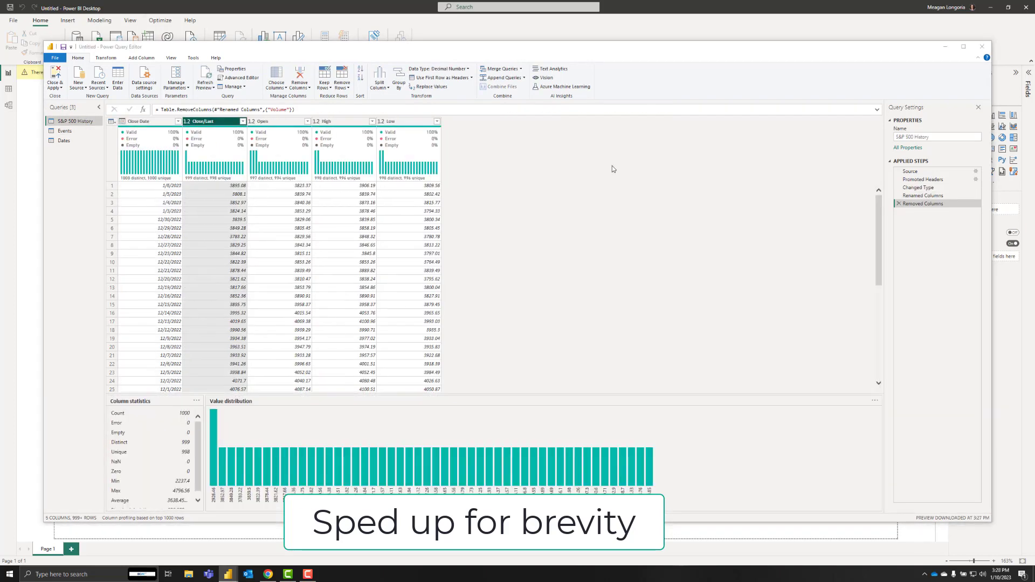
# Load the queries into the model and relate Event Date and Close Date to the Date column of the Dates table.
pyautogui.click(56, 72)
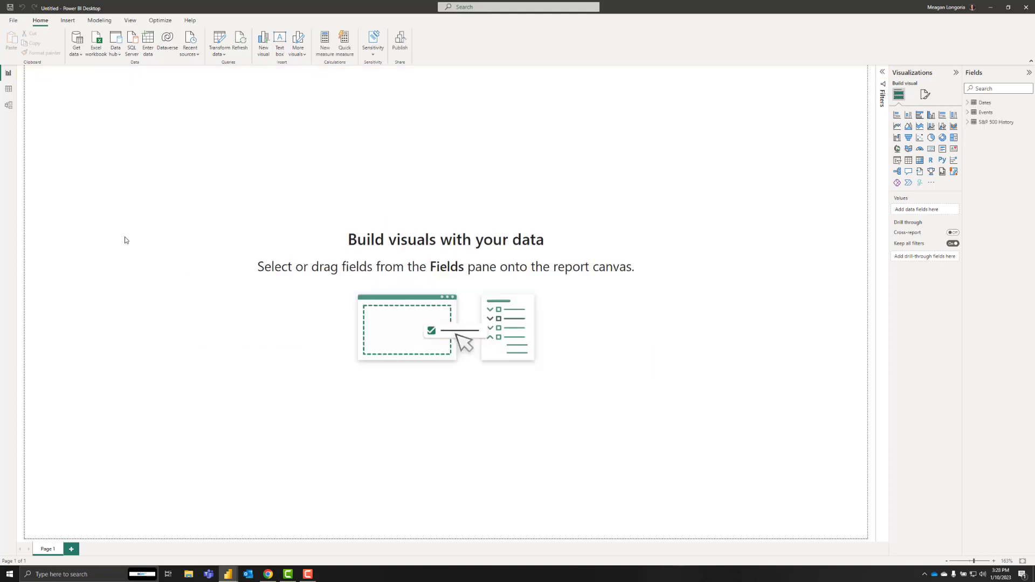
pyautogui.click(9, 105)
pyautogui.click(224, 160)
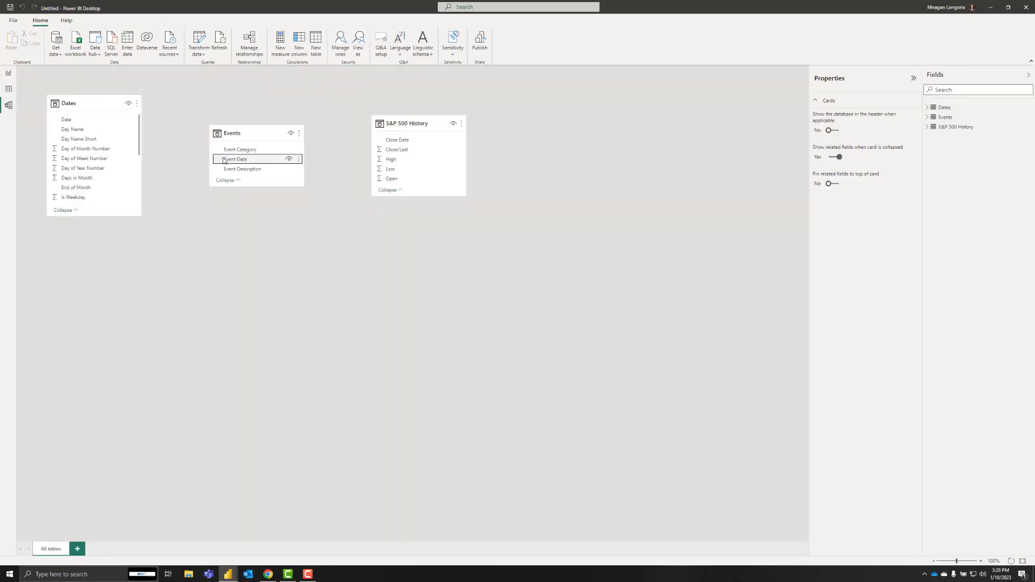
pyautogui.moveTo(224, 160); pyautogui.dragTo(86, 120)
pyautogui.moveTo(407, 141); pyautogui.dragTo(144, 140)
# Set the Events–Dates relationship to many-to-one cardinality with a single cross-filter direction.
pyautogui.doubleClick(176, 148)
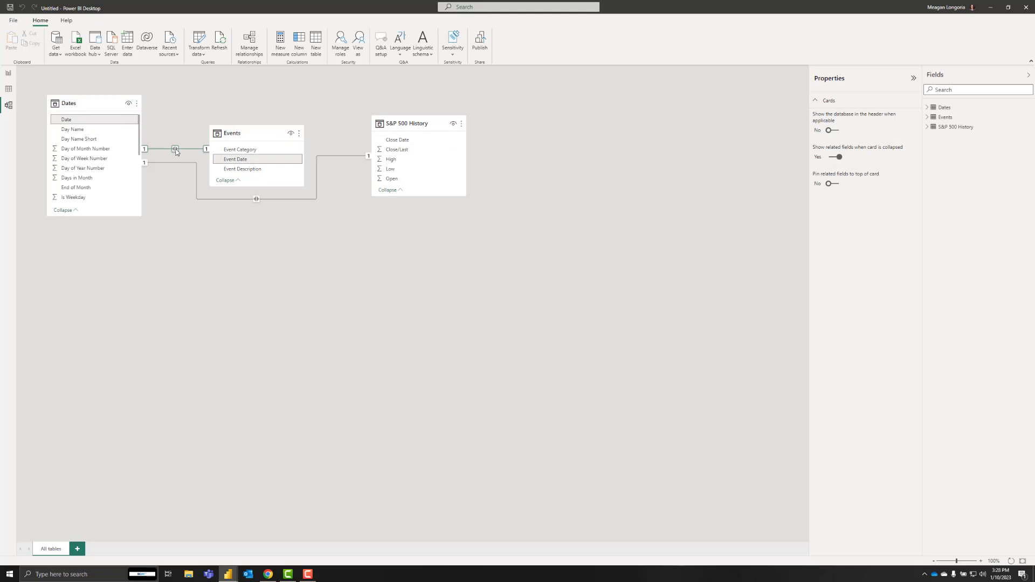
pyautogui.click(421, 346)
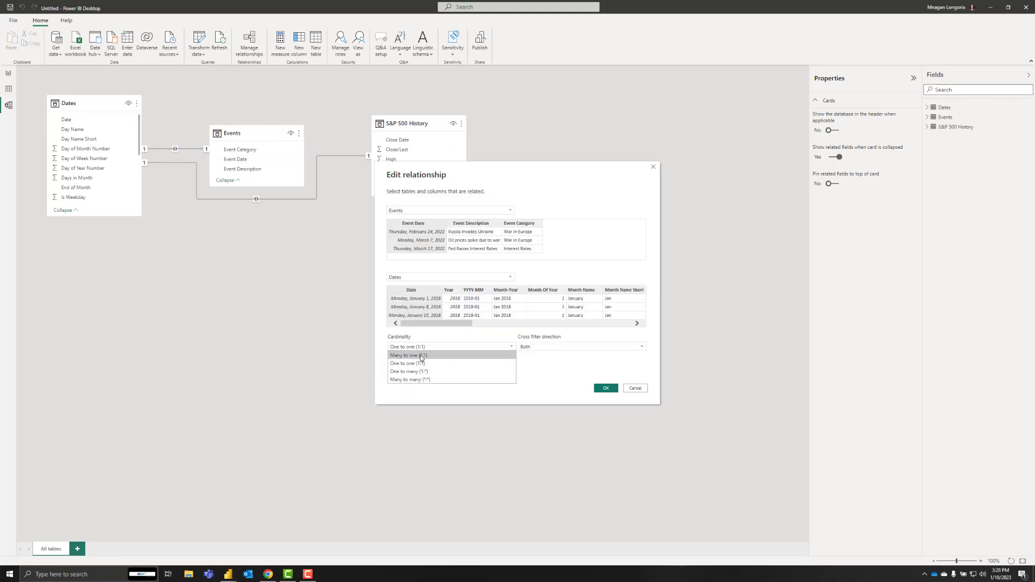
pyautogui.click(421, 355)
pyautogui.click(582, 346)
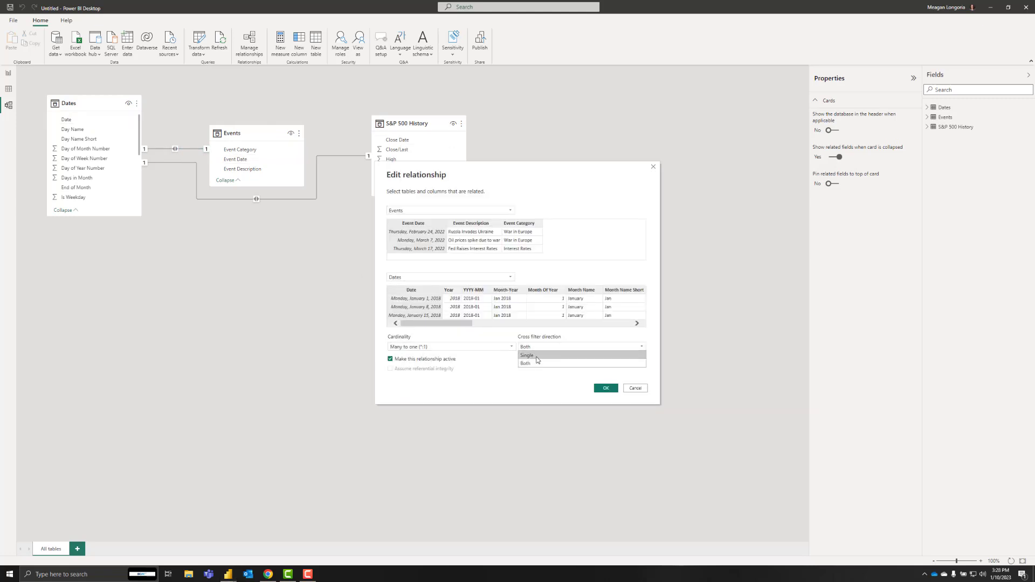
pyautogui.click(539, 355)
pyautogui.click(606, 388)
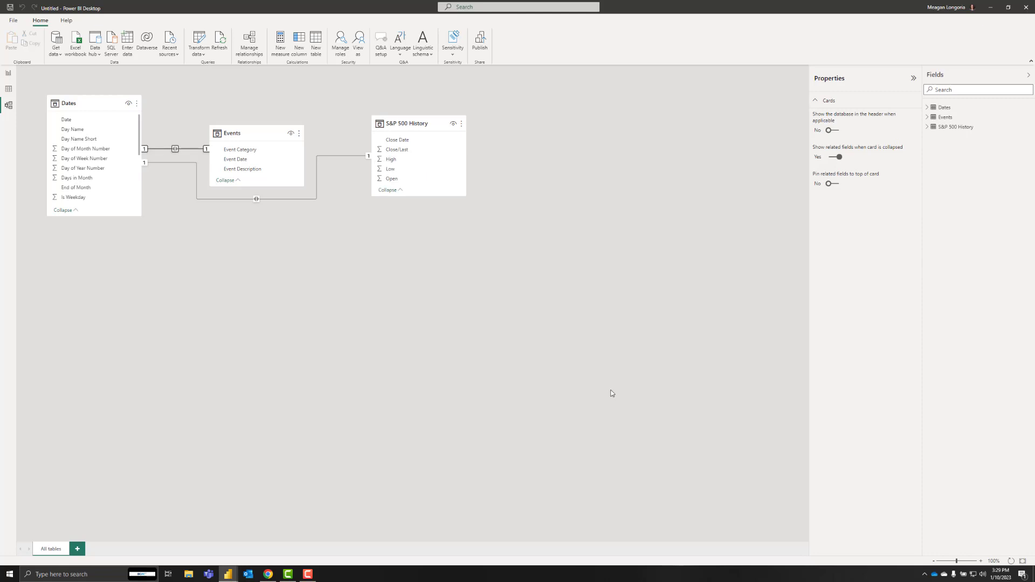
# Set the S&P 500 History–Dates relationship to many-to-one with single cross-filter direction, and place the S&P 500 History table below Events.
pyautogui.doubleClick(257, 199)
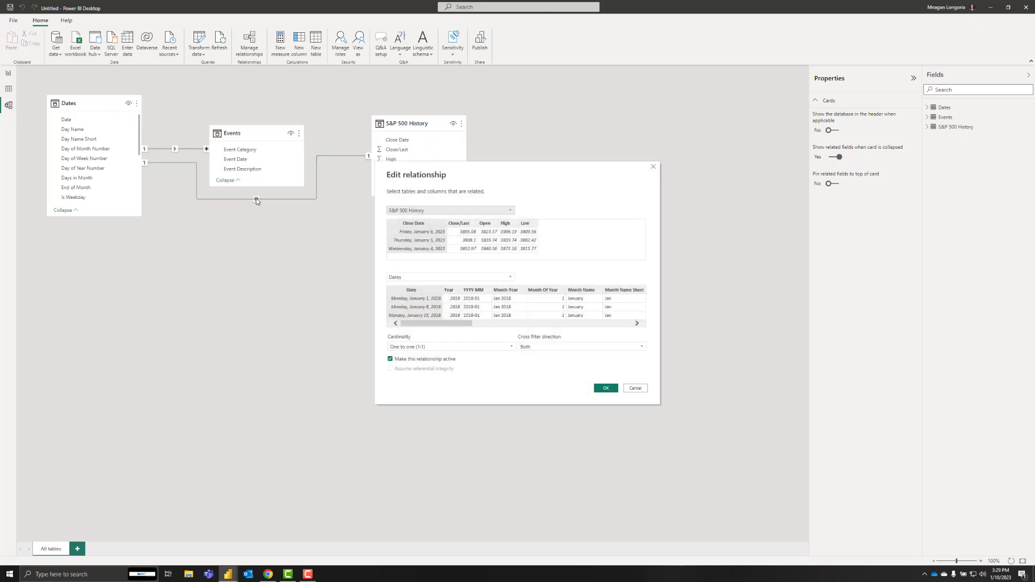
pyautogui.click(447, 345)
pyautogui.click(450, 355)
pyautogui.click(527, 351)
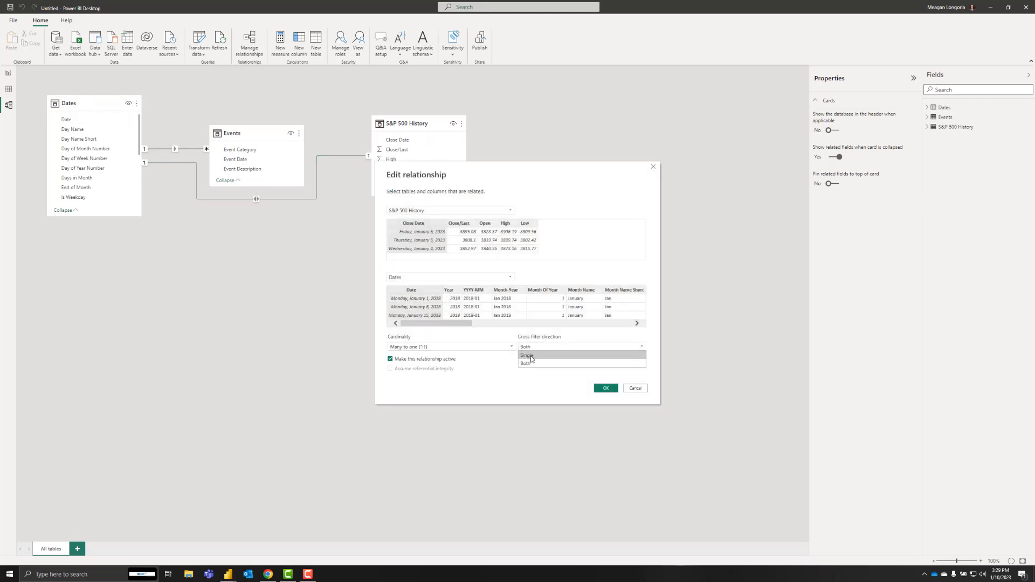
pyautogui.click(530, 354)
pyautogui.click(606, 389)
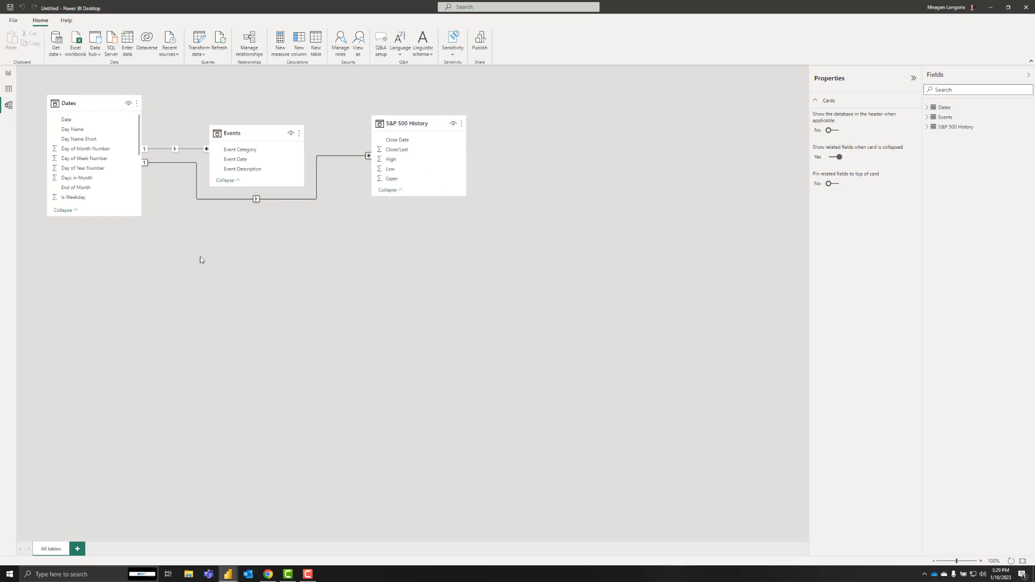
pyautogui.moveTo(426, 122); pyautogui.dragTo(273, 259)
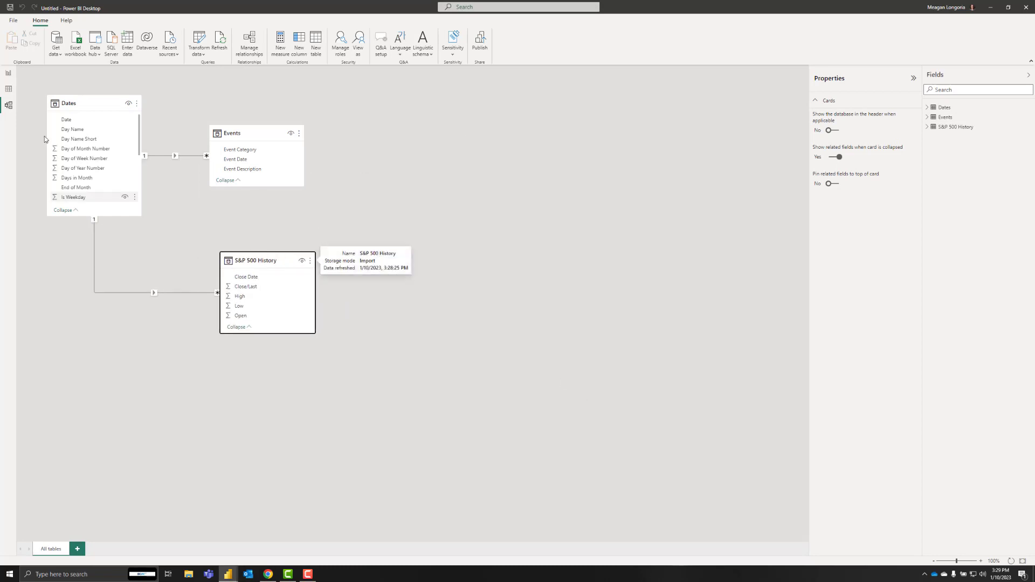
# In the report view, add an EventCount measure to the Events table defined as COUNTROWS('Events').
pyautogui.click(8, 73)
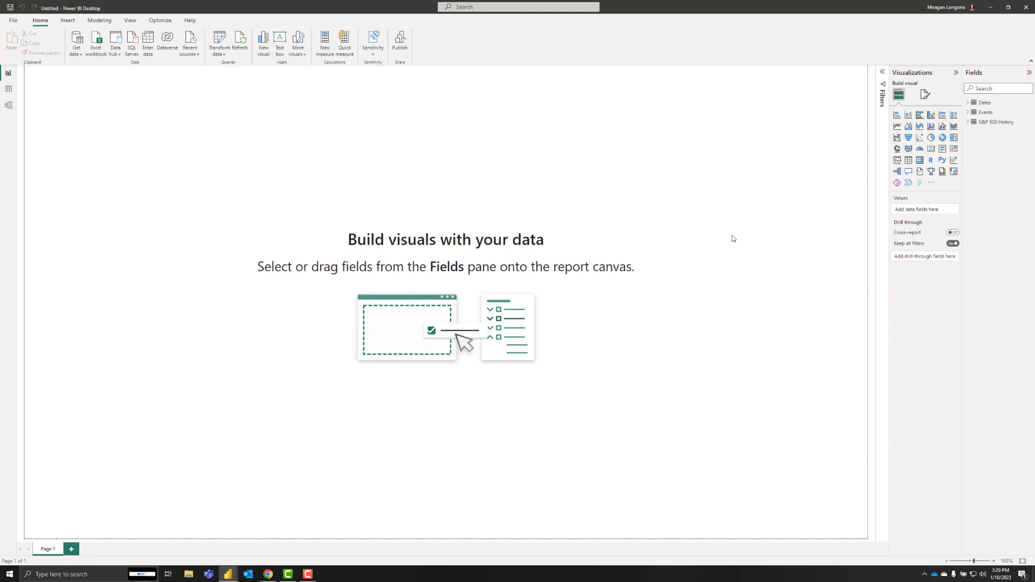
pyautogui.click(968, 123)
pyautogui.moveTo(962, 146); pyautogui.dragTo(928, 147)
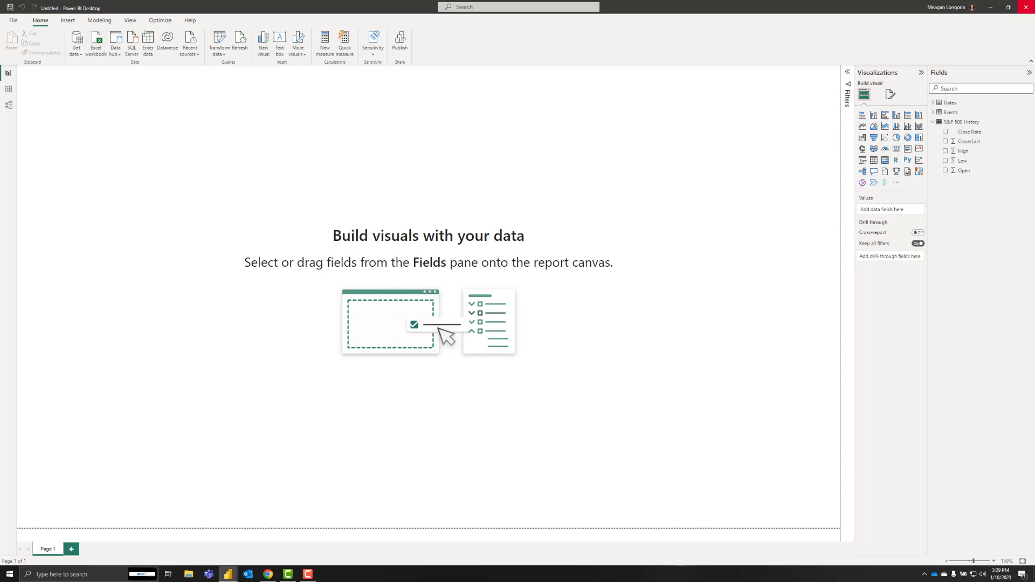
pyautogui.click(943, 112)
pyautogui.rightClick(946, 113)
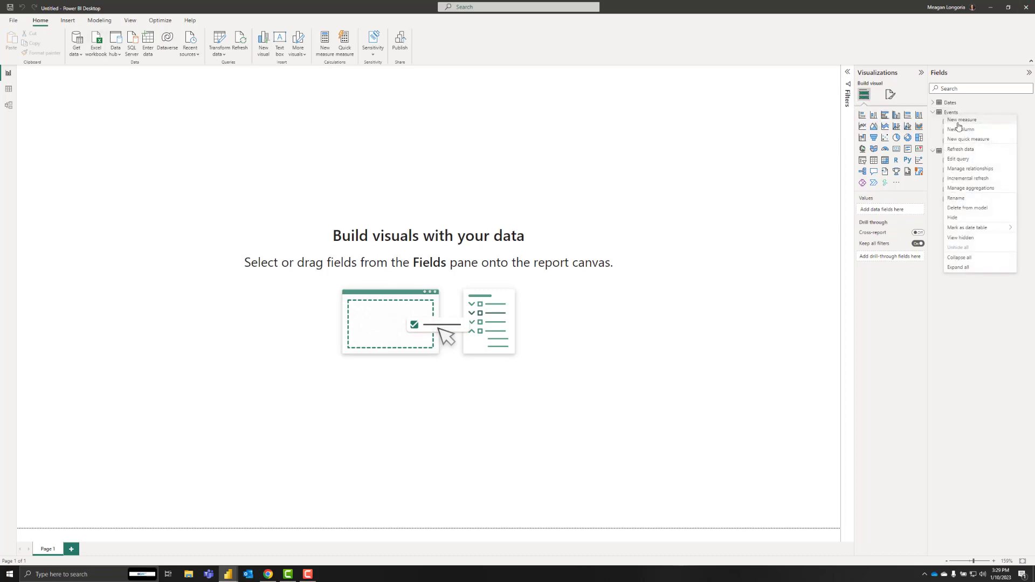
pyautogui.click(959, 121)
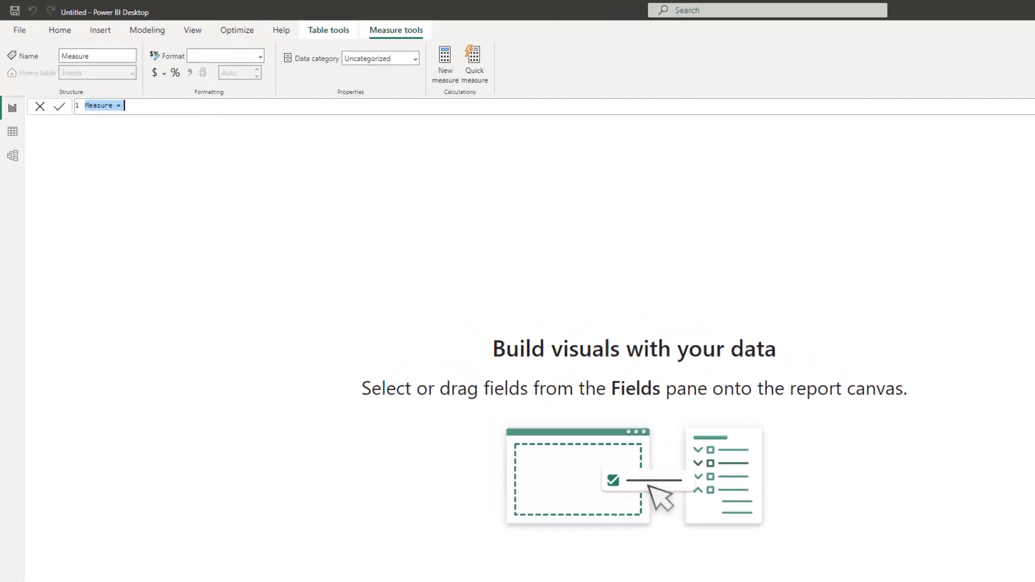
pyautogui.write("EventCount = COUNTROWS('Events')")
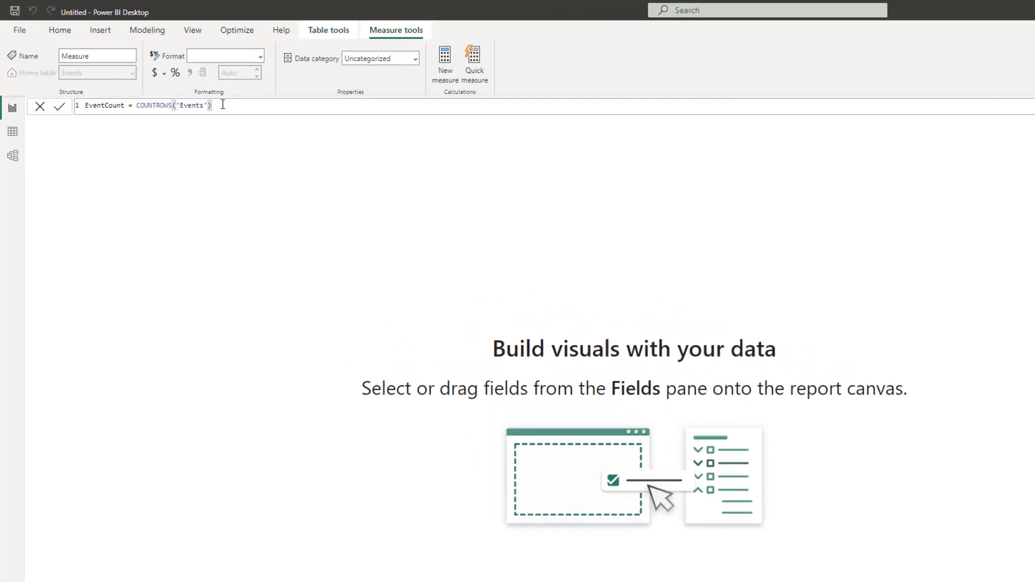
pyautogui.press('Return')
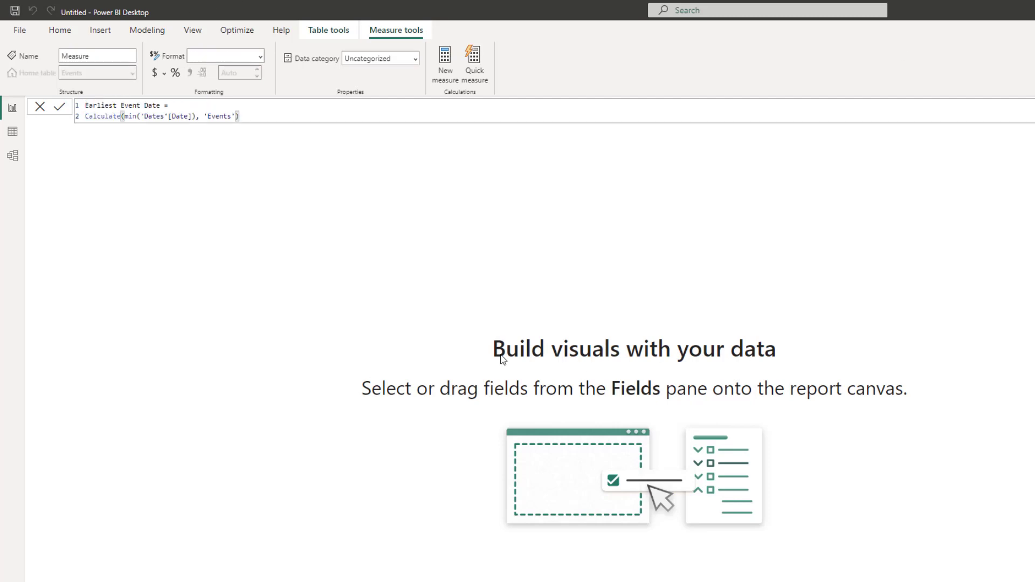
# Add an Earliest Event Date measure to Events defined as Calculate(min('Dates'[Date]), 'Events').
pyautogui.click(181, 105)
pyautogui.click(278, 117)
pyautogui.press('Return')
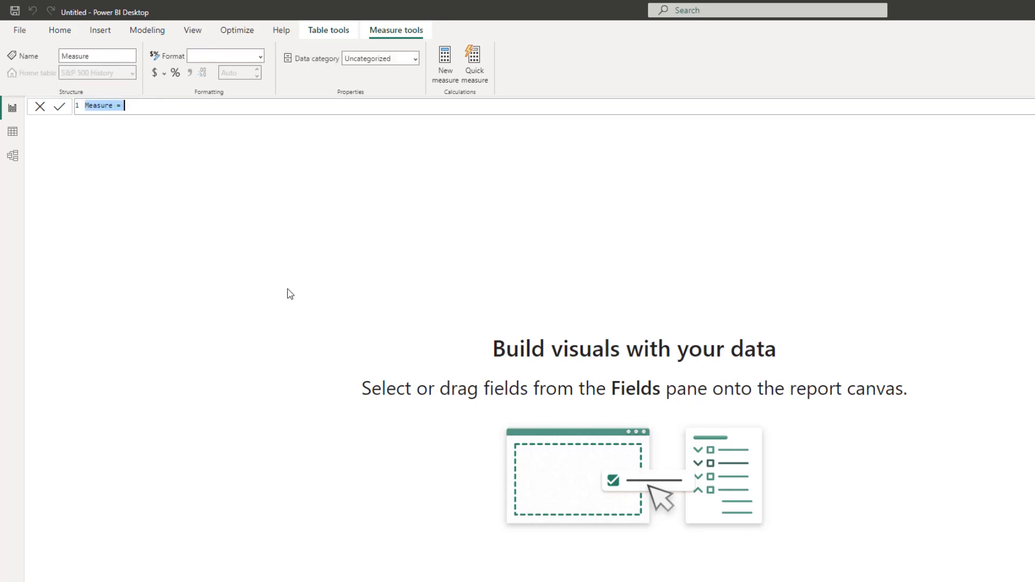
# Create a Dt Percent Diff Close 2019 measure in S&P 500 History, dividing the last date's Close/Last change by the DATE(2019,12,31) close, blank-safe.
pyautogui.write("Dt Percent Diff Close 2019 = Var FirstValue = CALCULATE(Max('S&P 500 History'[Close/Last]), 'Dates'[Date] = DATE(2019,12,31)) Var LastValue = CALCULATE(MAX('S&P 500 History'[Close/Last]), LASTDATE('Dates'[Date])) Var Div = IF(ISBLANK(LastValue), BLANK(), Divide((LastValue - FirstValue), FirstValue)) Return Div")
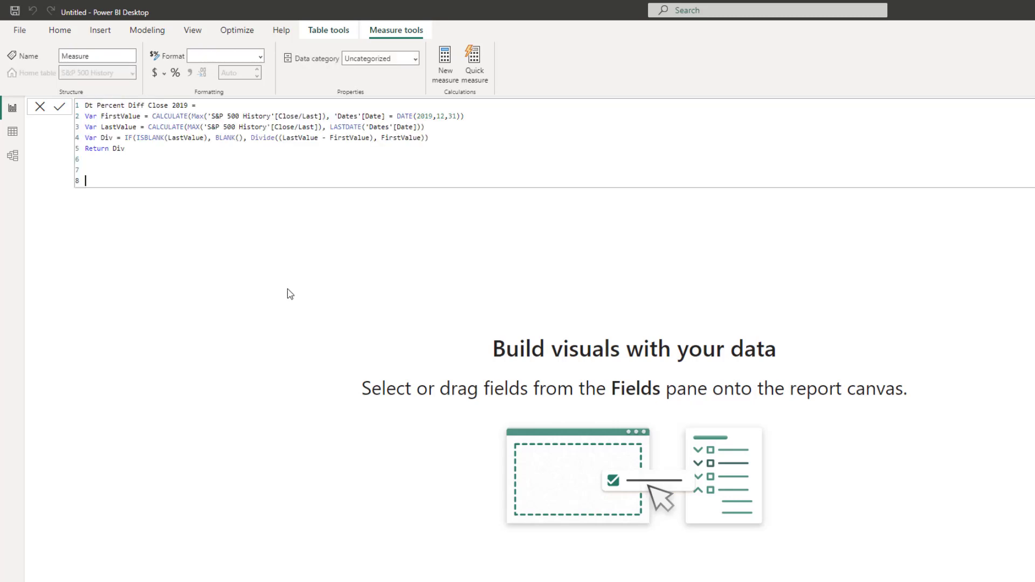
pyautogui.click(118, 115)
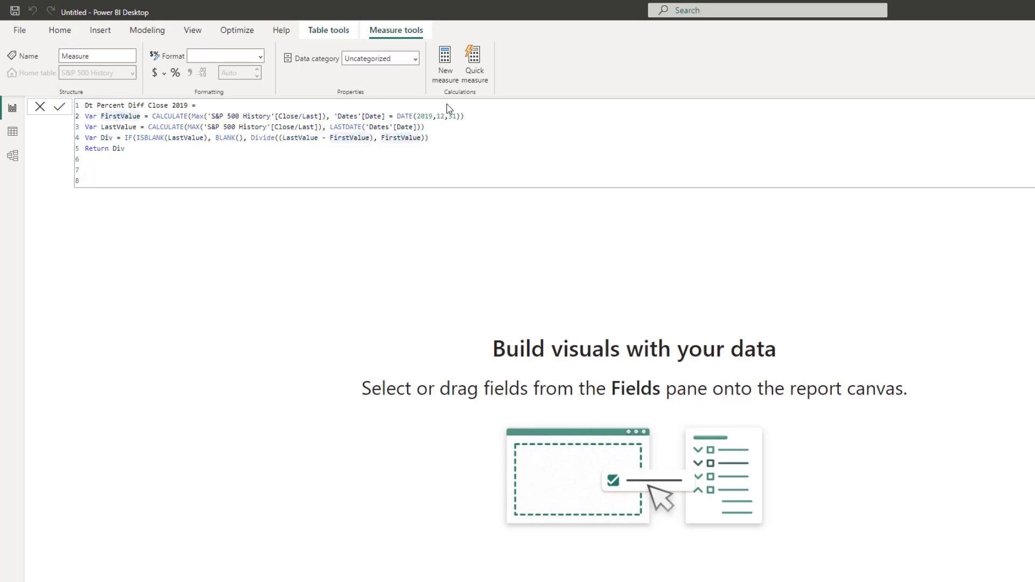
pyautogui.click(483, 113)
pyautogui.click(138, 148)
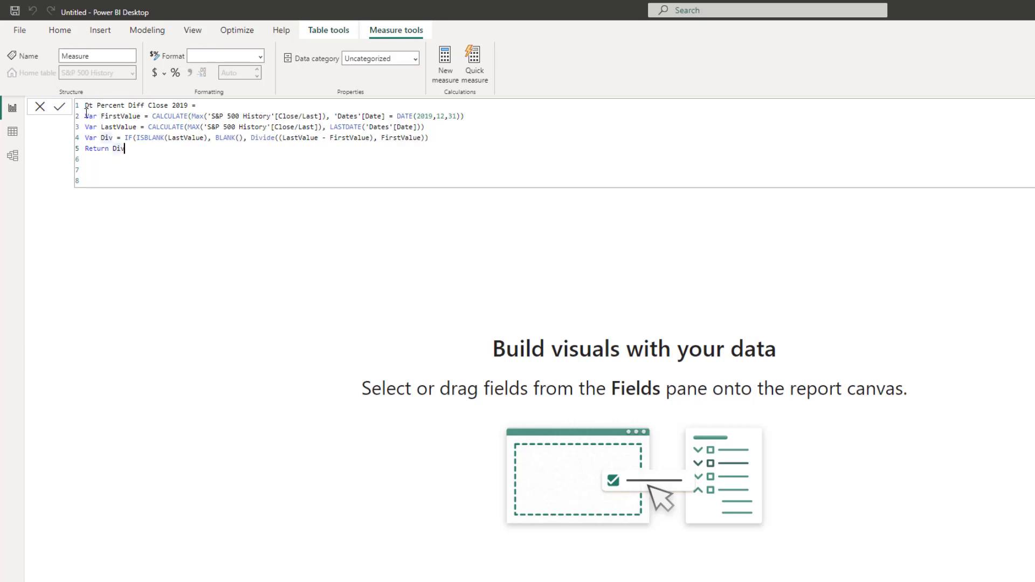
pyautogui.click(478, 114)
pyautogui.moveTo(145, 127); pyautogui.dragTo(424, 127)
pyautogui.click(435, 125)
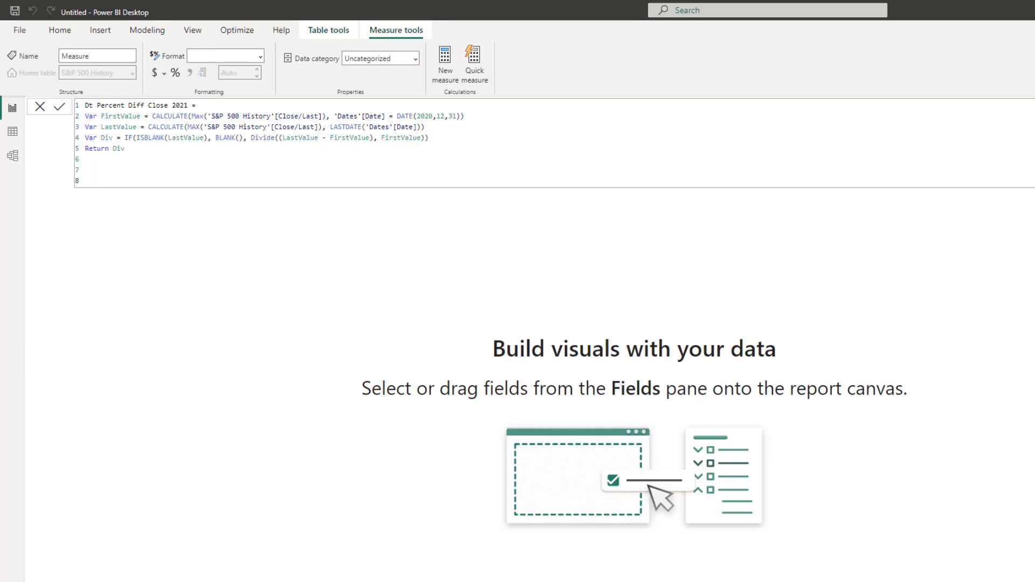
# Create matching Dt Percent Diff Close 2021 and Dt Percent Diff Close 2022 measures, using base dates DATE(2020,12,31) and DATE(2021,12,31).
pyautogui.click(435, 117)
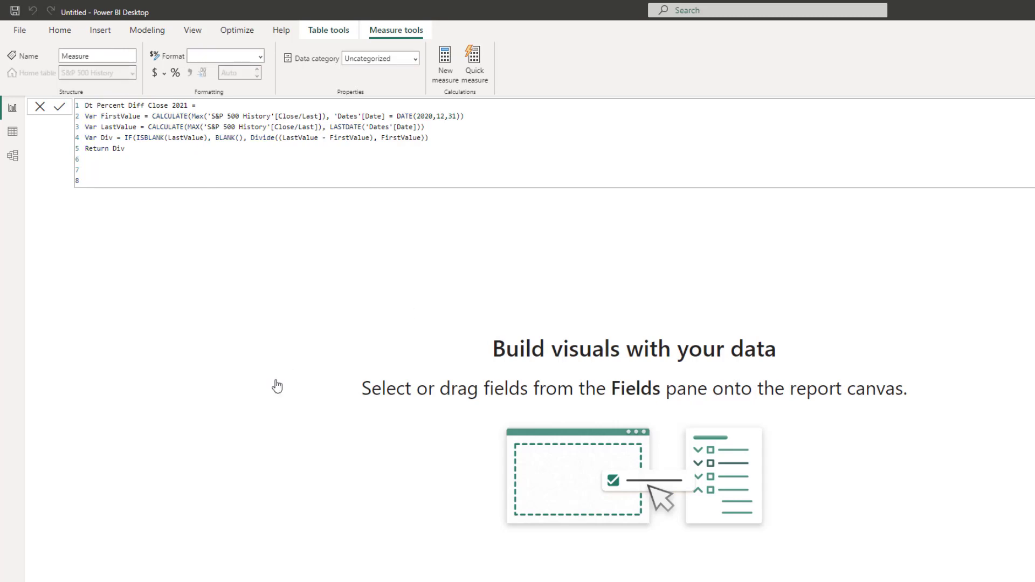
pyautogui.write("Dt Percent Diff Close 2022 = Var FirstValue = CALCULATE(Max('S&P 500 History'[Close/Last]), 'Dates'[Date] = DATE(2021,12,31)) Var LastValue = CALCULATE(MAX('S&P 500 History'[Close/Last]), LASTDATE('Dates'[Date])) Var Div = IF(ISBLANK(LastValue), BLANK(), Divide((LastValue - FirstValue), FirstValue)) Return Div")
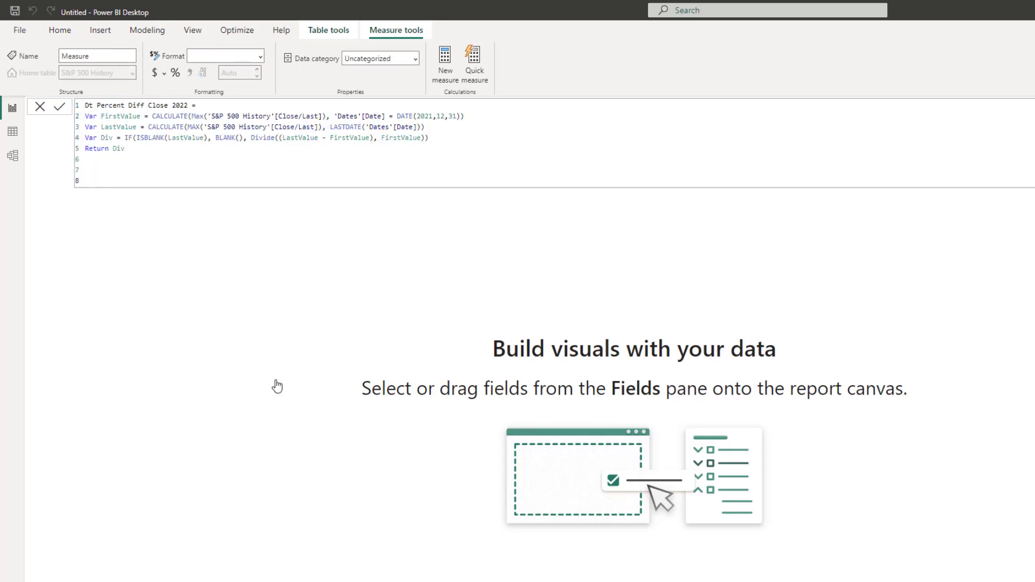
pyautogui.press('Return')
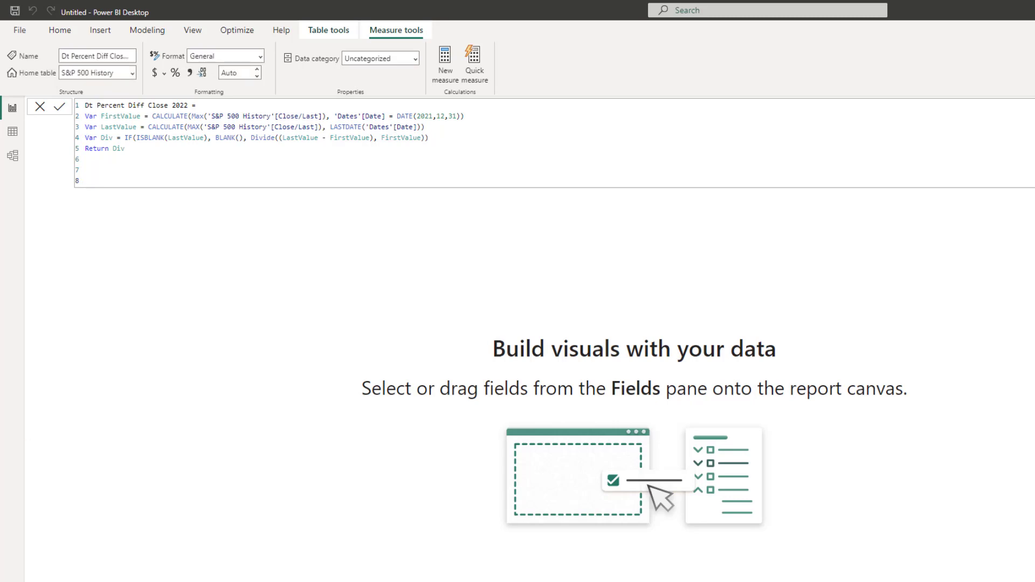
# Create a Dt Percent Diff Close 2022 H2 measure with the same formula and DATE(2022,06,30) as the FirstValue date.
pyautogui.write("Dt Percent Diff Close 2022 H2 = Var FirstValue = CALCULATE(Max('S&P 500 History'[Close/Last]), 'Dates'[Date] = DATE(2022,06,30)) Var LastValue = CALCULATE(MAX('S&P 500 History'[Close/Last]), LASTDATE('Dates'[Date])) Var Div = IF(ISBLANK(LastValue), BLANK(), Divide((LastValue - FirstValue), FirstValue)) Return Div")
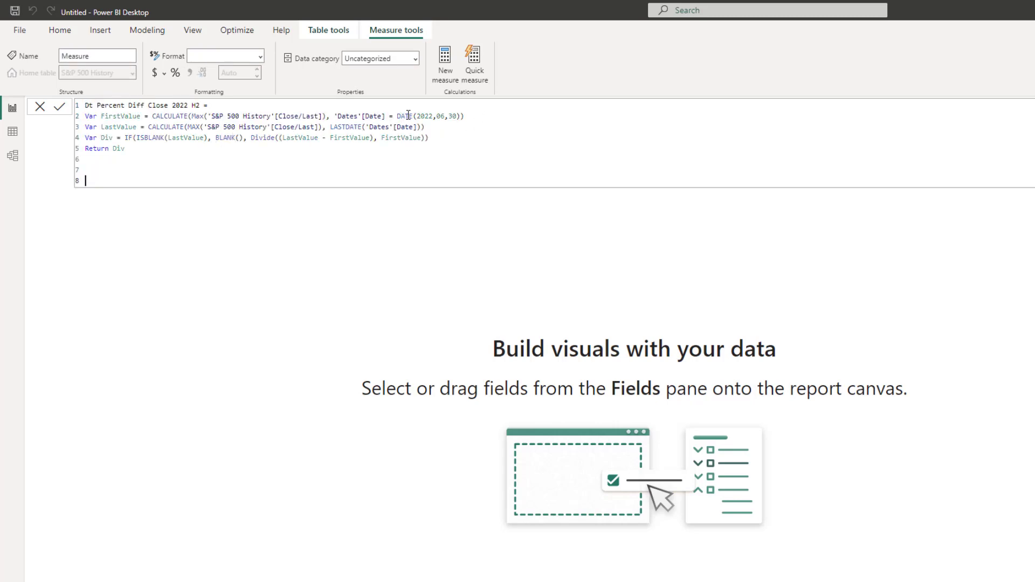
pyautogui.moveTo(409, 116); pyautogui.dragTo(485, 113)
pyautogui.click(485, 113)
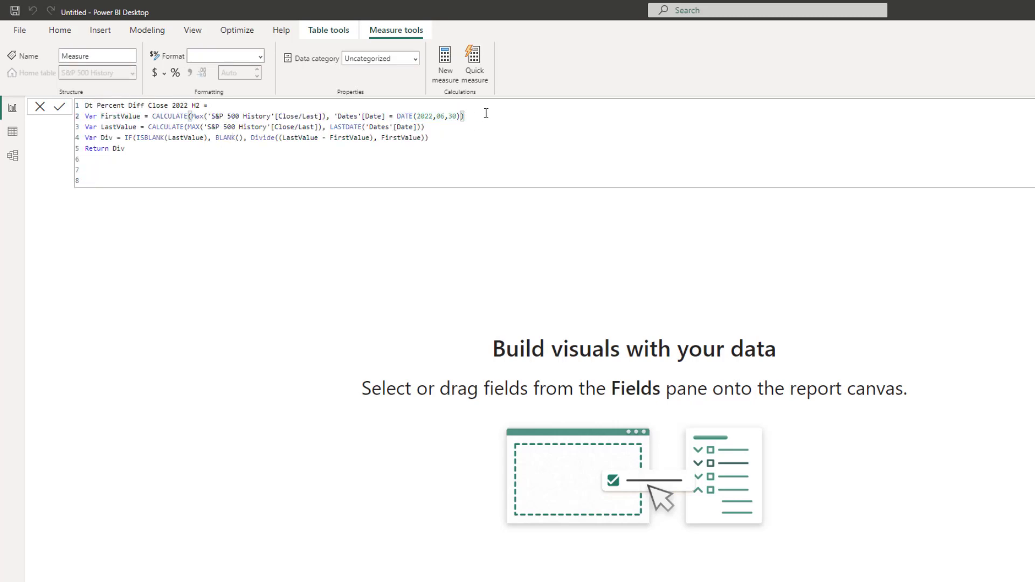
pyautogui.press('Return')
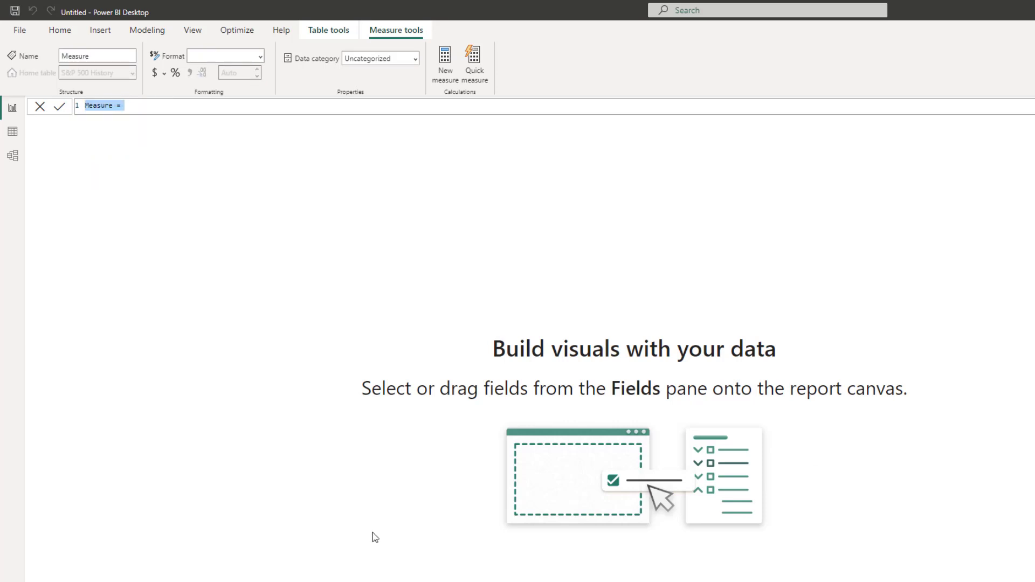
# Create Above Zero 2022 and Above Zero 2022 H2 measures returning the matching percent difference when >= 0, otherwise BLANK() and 0 respectively.
pyautogui.write('Above Zero 2022 = If([Dt Percent Diff Close 2022] >= 0, [Dt Percent Diff Close 2022], BLANK())')
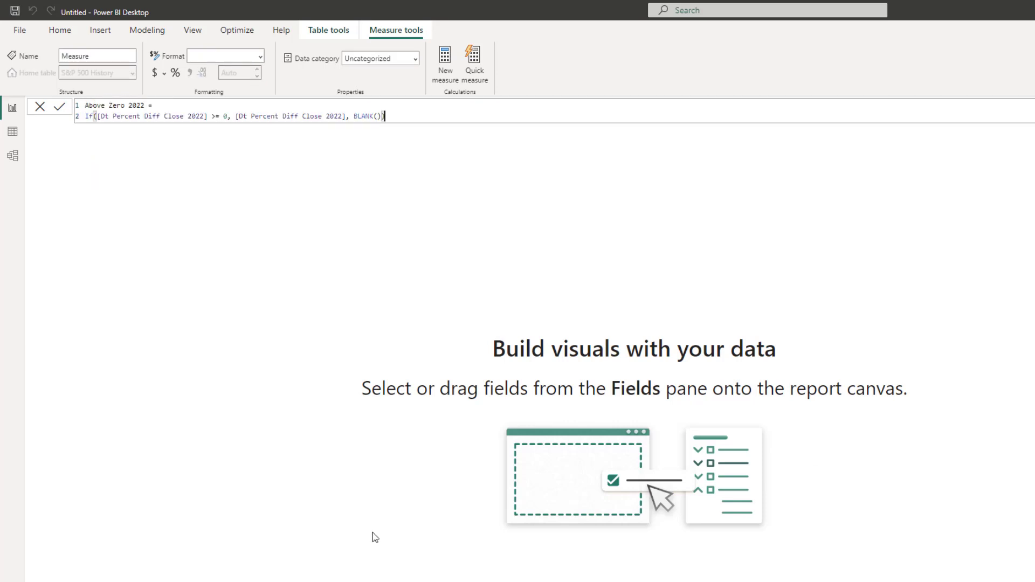
pyautogui.press('Return')
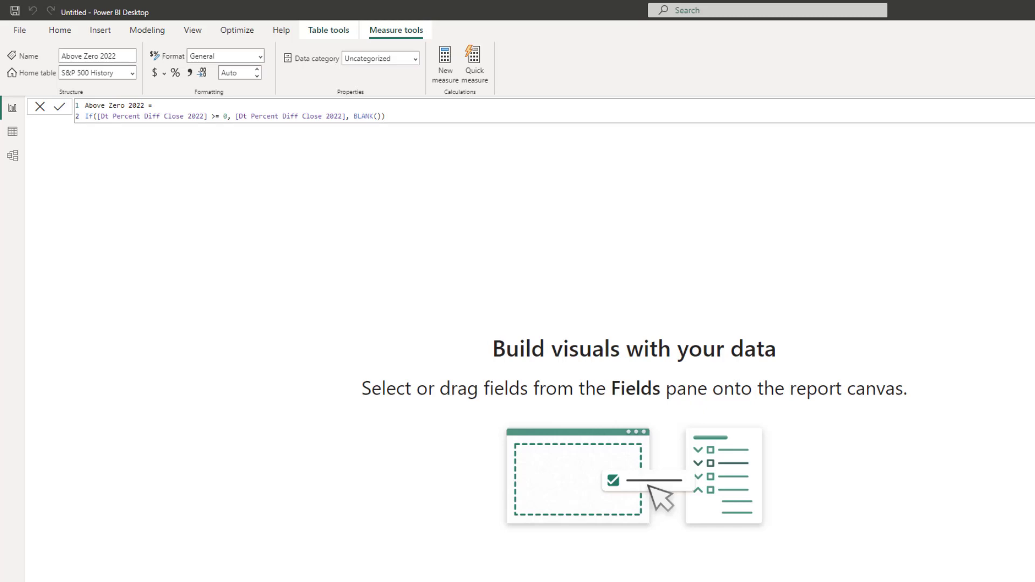
pyautogui.write('Above Zero 2022 H2 = If([Dt Percent Diff Close 2022 H2] >= 0, [Dt Percent Diff Close 2022 H2], 0)')
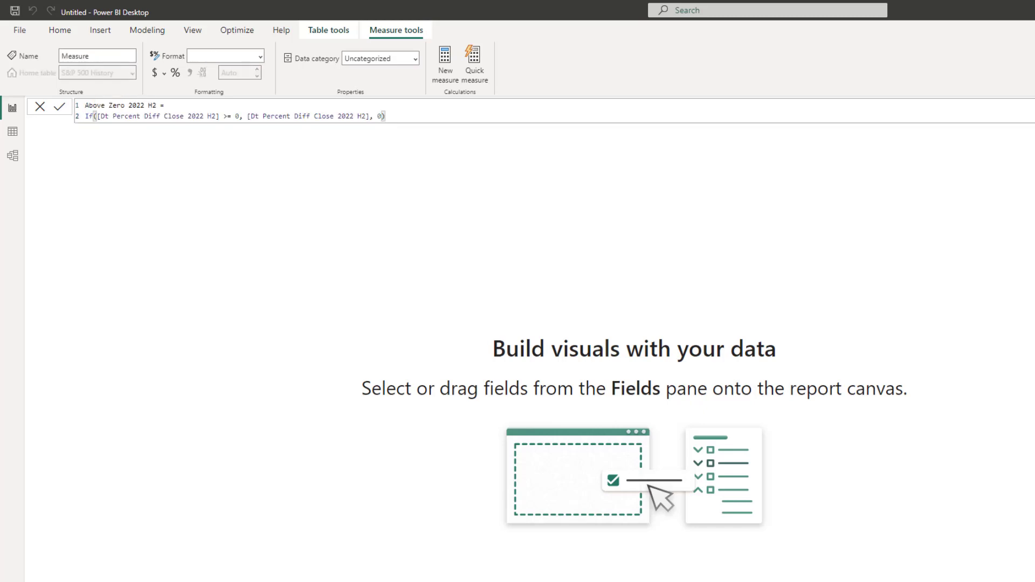
pyautogui.press('Return')
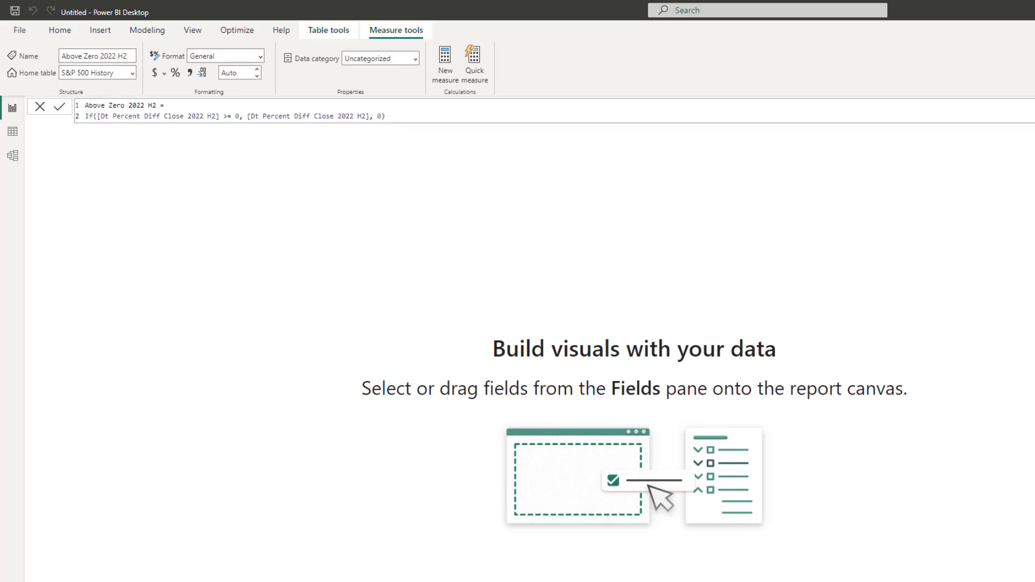
# Create an Above Zero From 2019 measure that returns [Dt Percent Diff Close 2019] when it is >= 0, otherwise 0.
pyautogui.write('Above Zero From 2019 = If([Dt Percent Diff Close 2019] >= 0, [Dt Percent Diff Close 2019],0)')
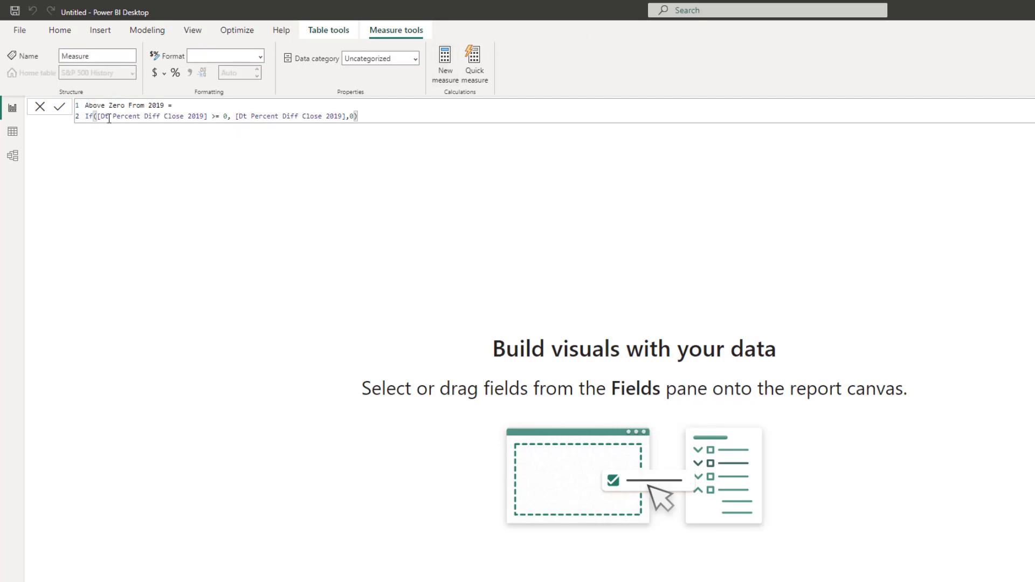
pyautogui.moveTo(100, 117); pyautogui.dragTo(208, 122)
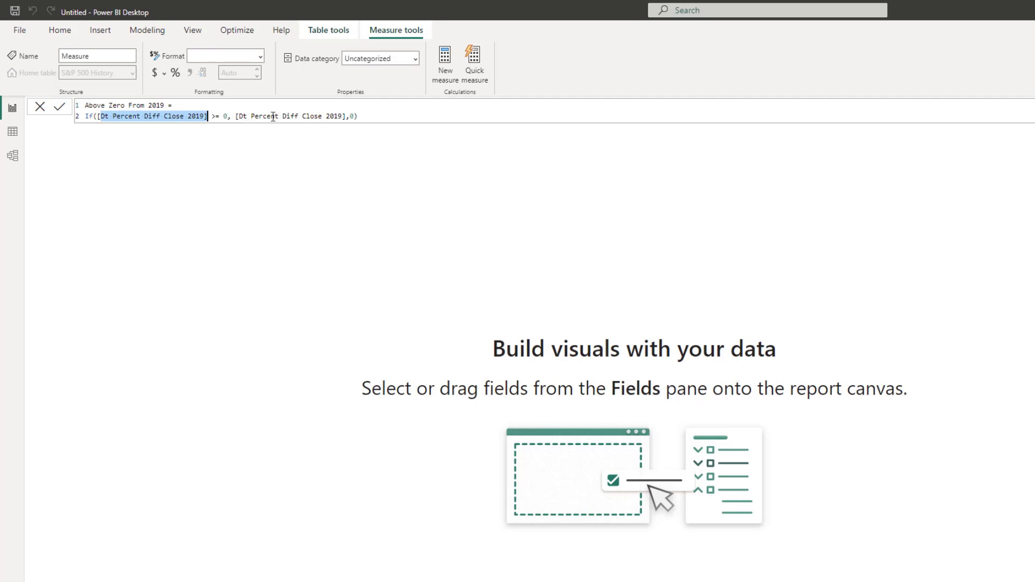
pyautogui.click(392, 117)
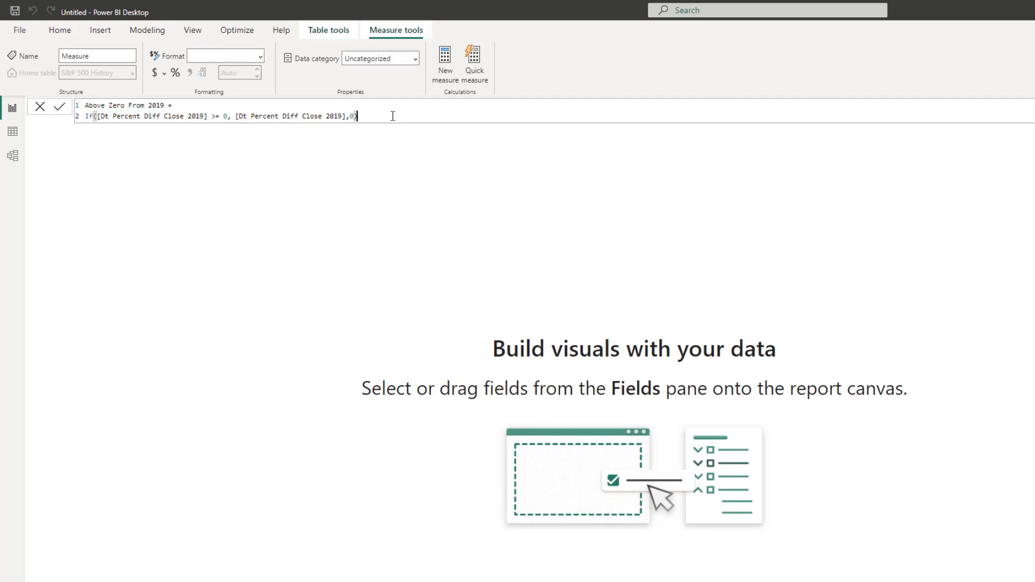
pyautogui.press('Return')
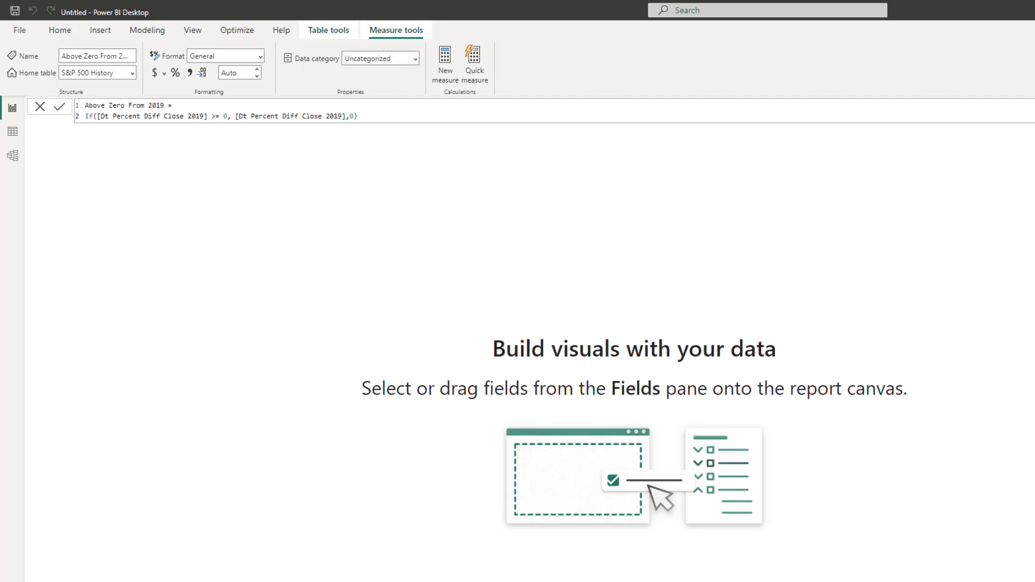
# Create an Above Zero From 2020 measure that returns [Dt Percent Diff Close 2021] when it is >= 0, otherwise 0.
pyautogui.hotkey('ctrl', 'a')
pyautogui.write('Above Zero From 2020 = If([Dt Percent Diff Close 2021] >= 0, [Dt Percent Diff Close 2021],0)')
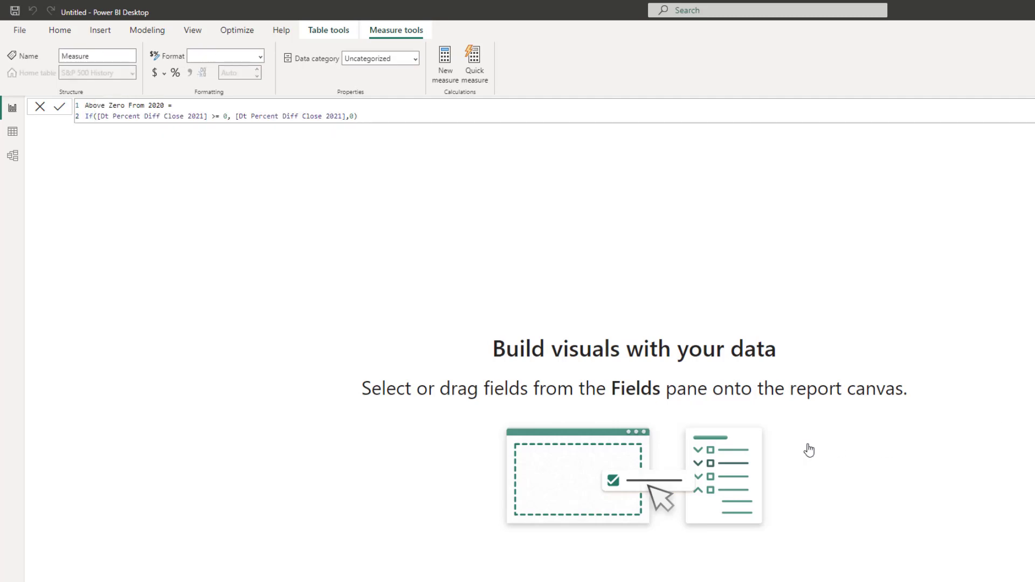
pyautogui.press('Return')
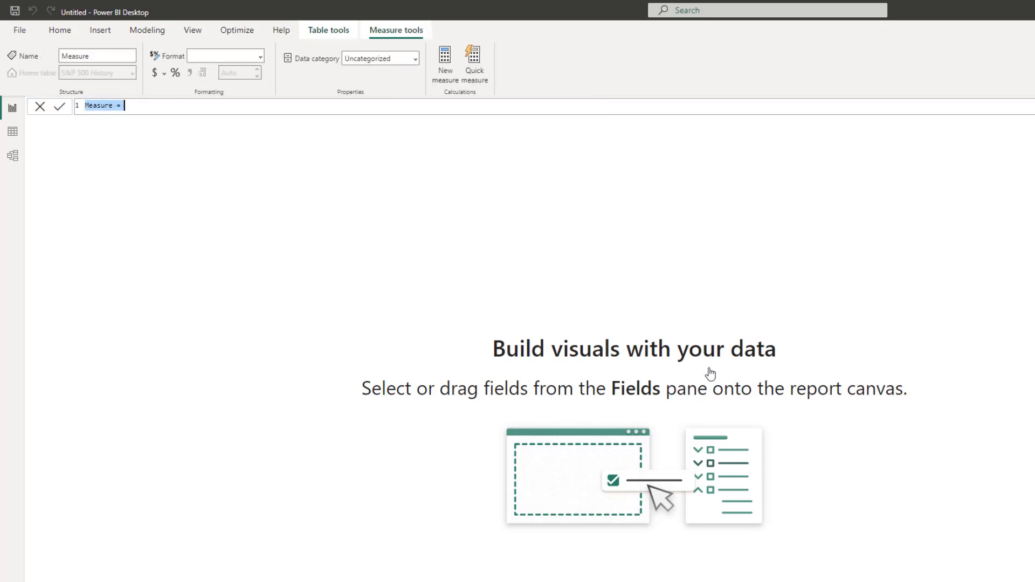
# Create Dec30 2022 and Dec30 2022 - yr measures returning [Dt Percent Diff Close 2019] and [Dt Percent Diff Close 2022] respectively on DATE(2022,12,30), otherwise BLANK().
pyautogui.write("Dec30 2022 = Var MaxDt = SELECTEDVALUE('Dates'[Date]) Var Dt = DATE(2022,12,30)  Var Test = IF(MaxDt = Dt, [Dt Percent Diff Close 2019], BLANK()) Return Test")
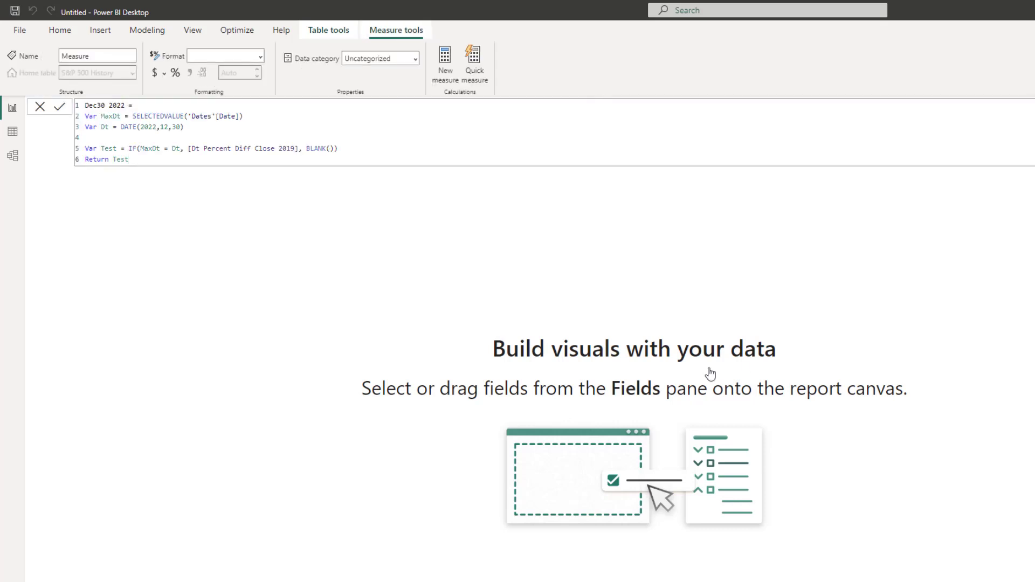
pyautogui.press('Return')
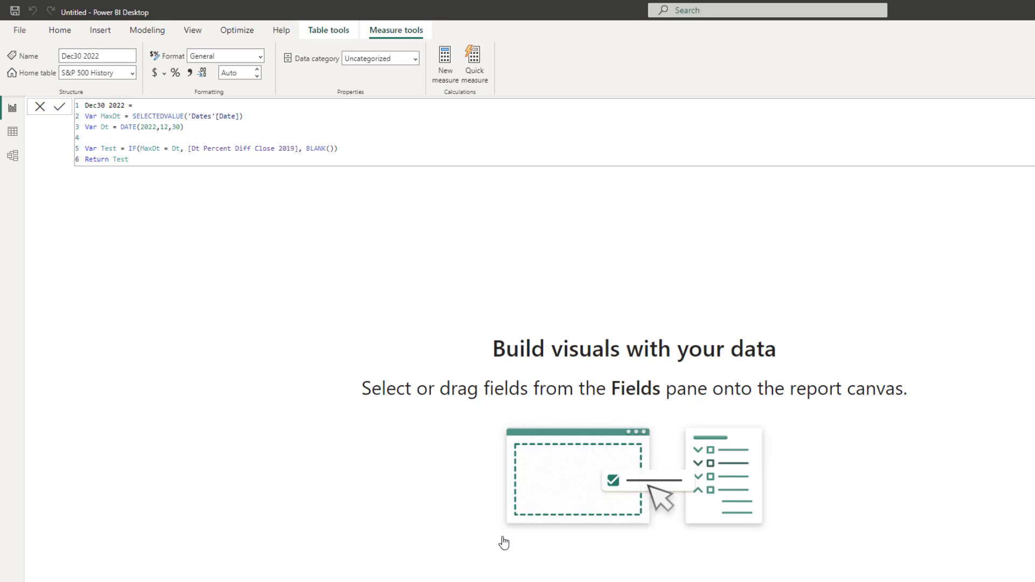
pyautogui.hotkey('alt', 'm')
pyautogui.write("Dec30 2022 - yr = Var MaxDt = SELECTEDVALUE('Dates'[Date]) Var Dt = DATE(2022,12,30)  Var Test = IF(MaxDt = Dt, [Dt Percent Diff Close 2022], BLANK()) Return Test")
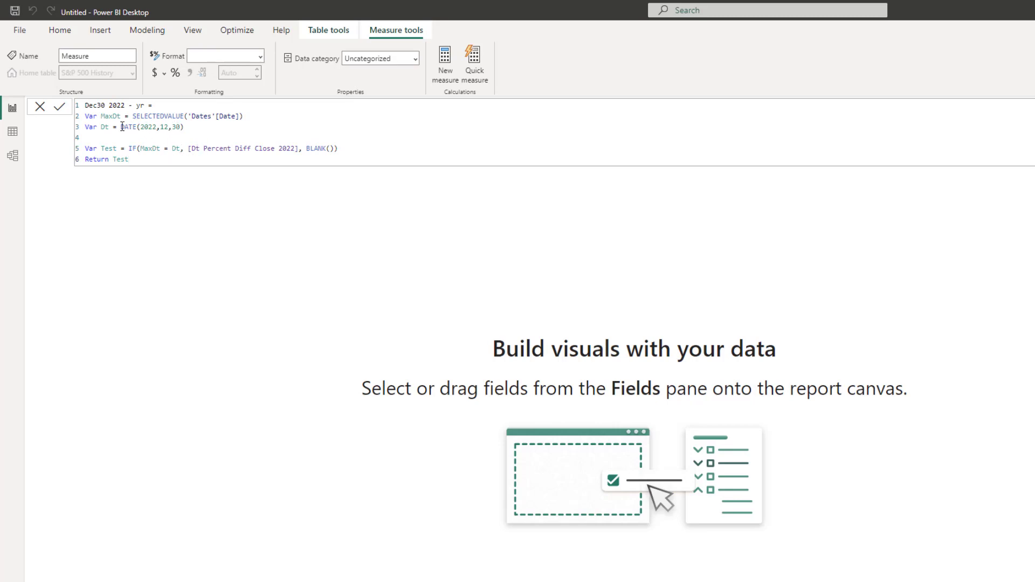
pyautogui.moveTo(120, 127); pyautogui.dragTo(201, 127)
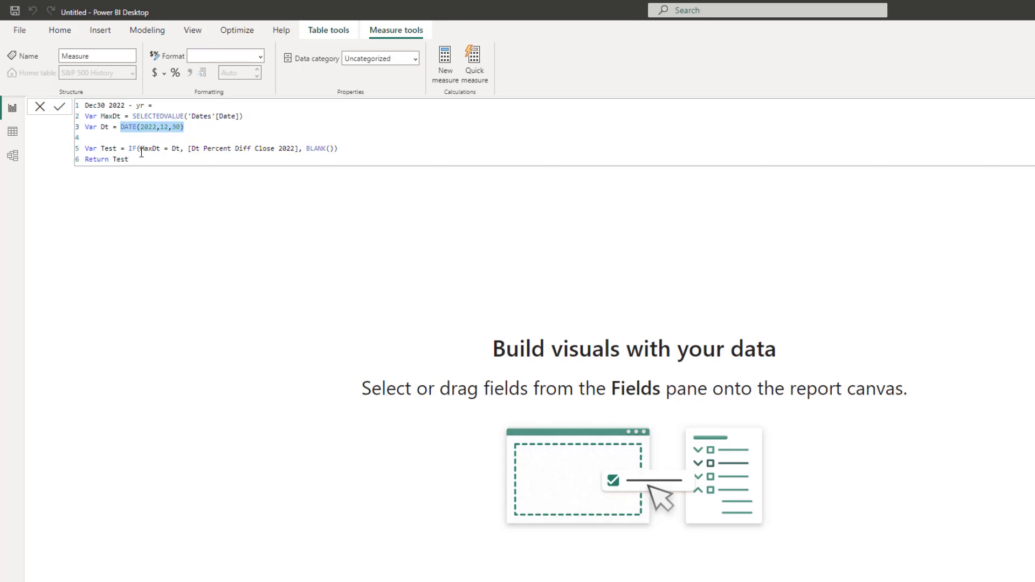
pyautogui.moveTo(189, 148); pyautogui.dragTo(299, 149)
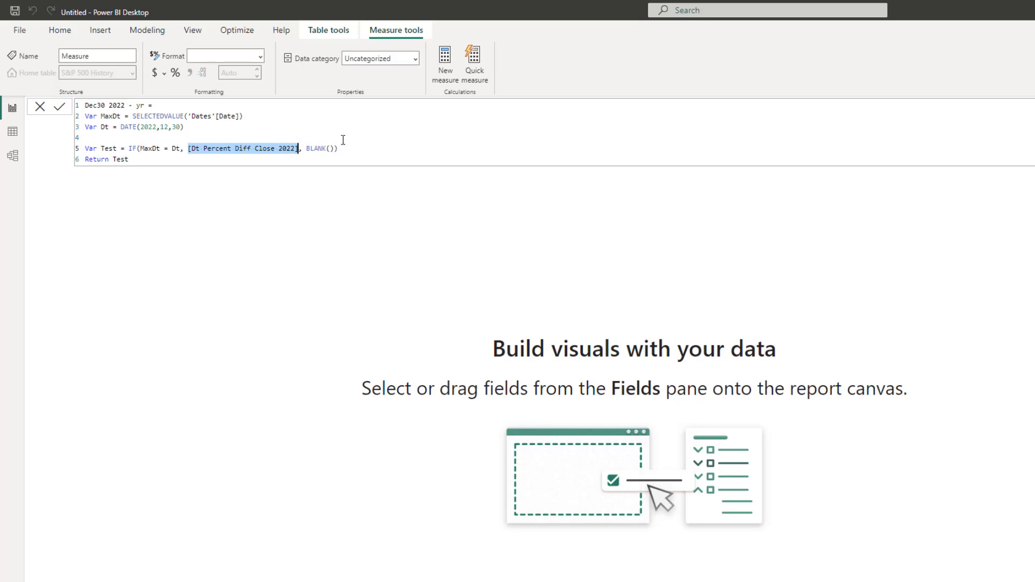
pyautogui.click(60, 106)
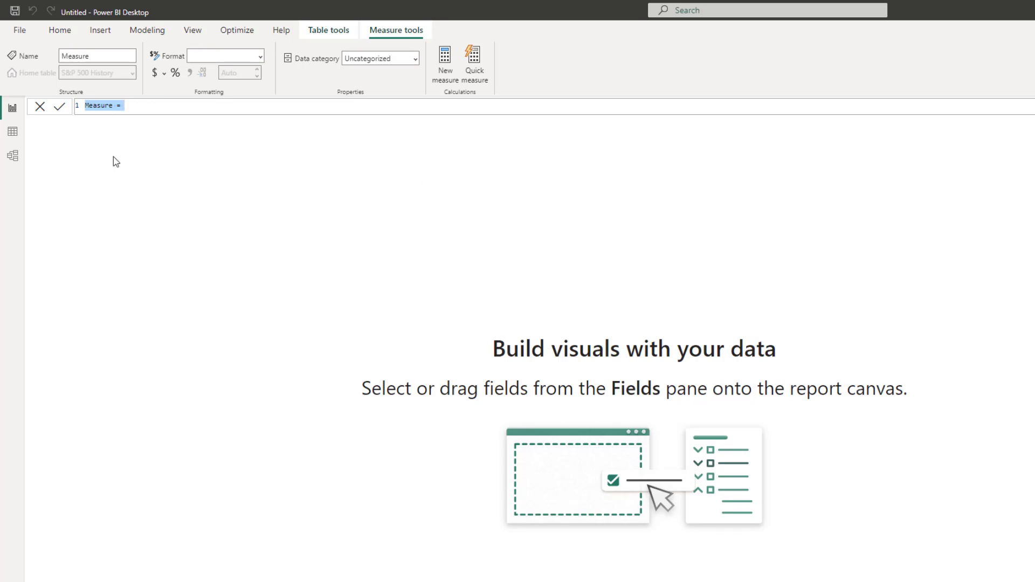
# Create a Dec30 2022 comp 2021 measure that returns [Dt Percent Diff Close 2021] when the selected date is DATE(2022,12,30), otherwise BLANK().
pyautogui.write("Dec30 2022 comp 2021 = Var MaxDt = SELECTEDVALUE('Dates'[Date]) Var Dt = DATE(2022,12,30)  Var Test = IF(MaxDt = Dt, [Dt Percent Diff Close 2021], BLANK()) Return Test")
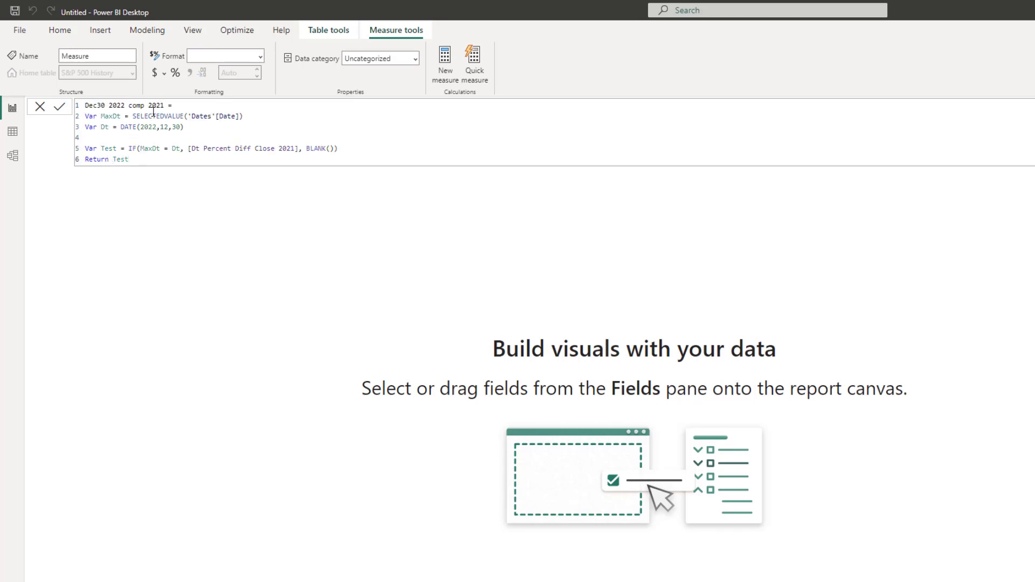
pyautogui.click(406, 134)
pyautogui.moveTo(188, 148); pyautogui.dragTo(299, 148)
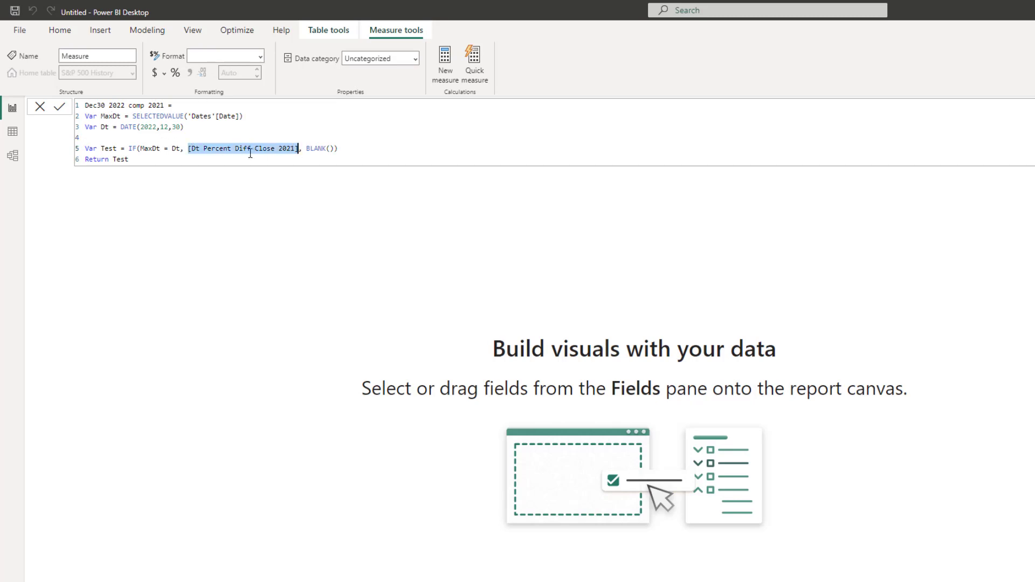
pyautogui.click(100, 106)
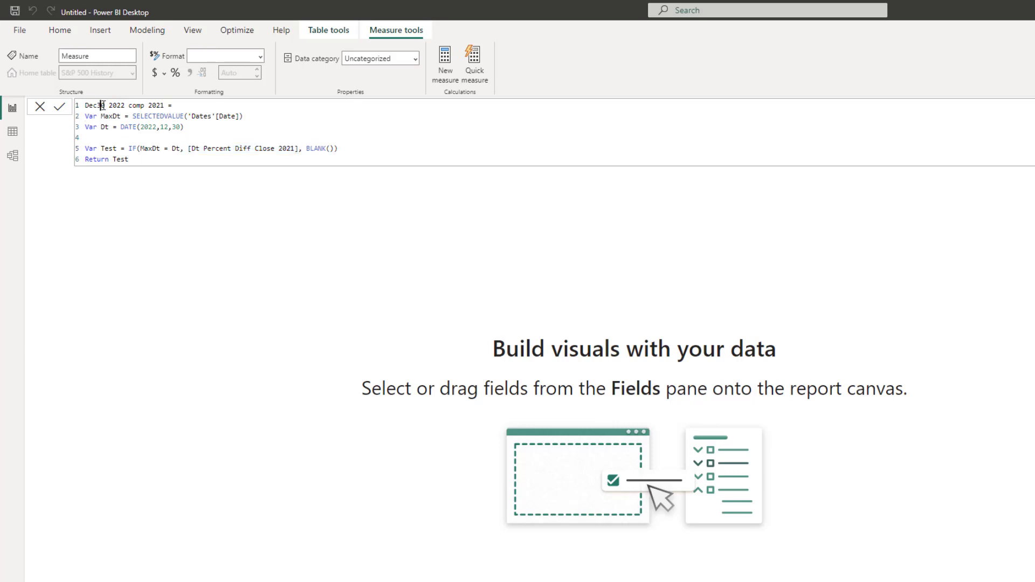
pyautogui.click(196, 128)
pyautogui.moveTo(295, 148); pyautogui.dragTo(196, 149)
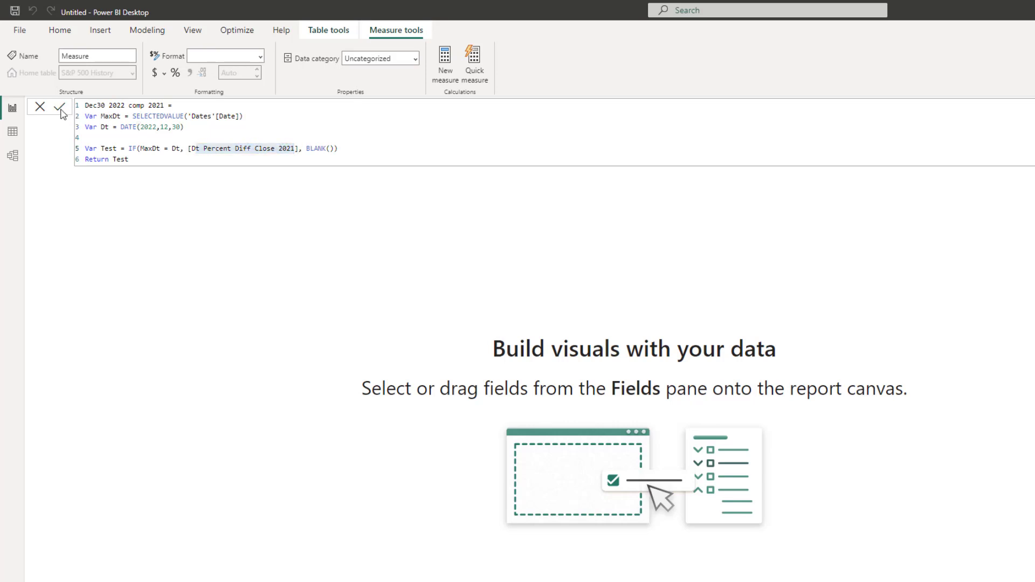
pyautogui.click(59, 106)
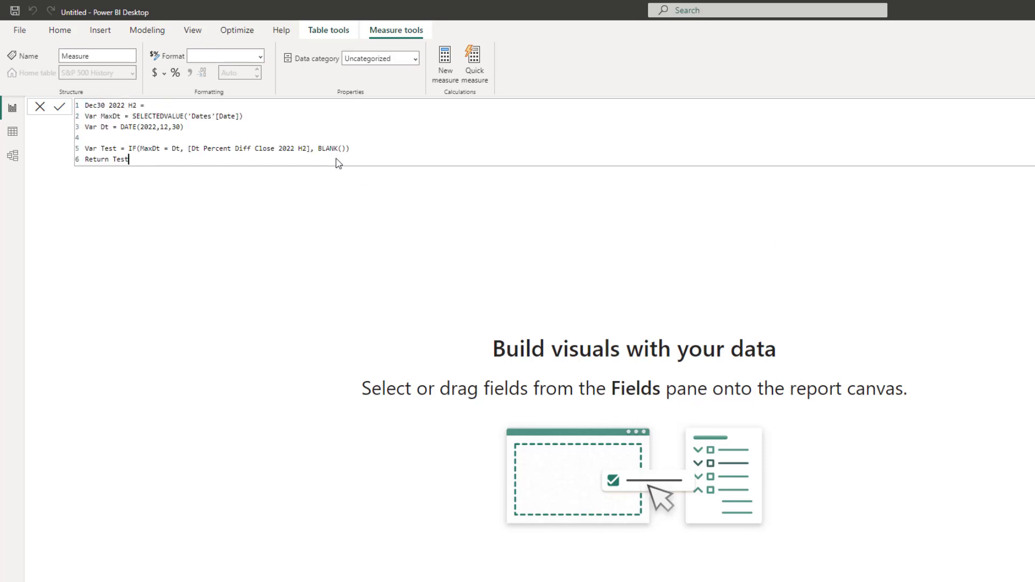
# Create a Dec30 2022 H2 measure that returns [Dt Percent Diff Close 2022 H2] when the selected date is DATE(2022,12,30), otherwise BLANK().
pyautogui.click(175, 127)
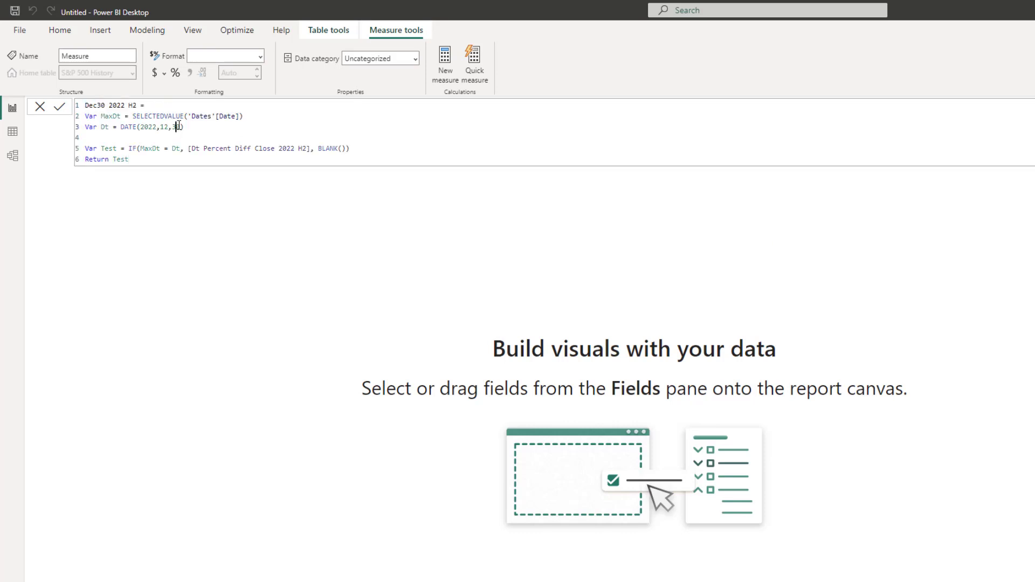
pyautogui.click(56, 111)
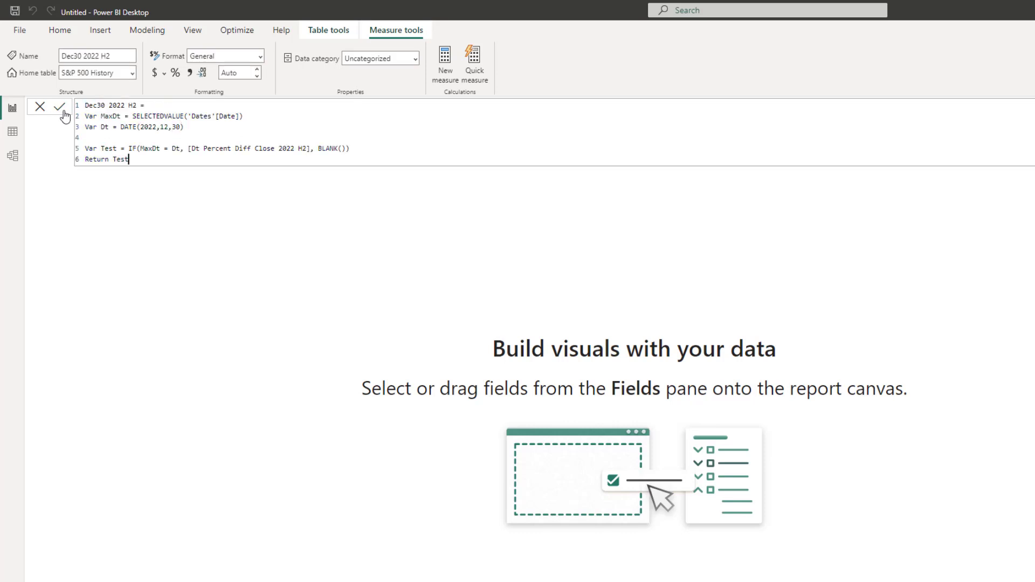
pyautogui.press('Up')
pyautogui.press('Up')
pyautogui.press('Up')
pyautogui.moveTo(125, 127); pyautogui.dragTo(311, 148)
pyautogui.click(188, 147)
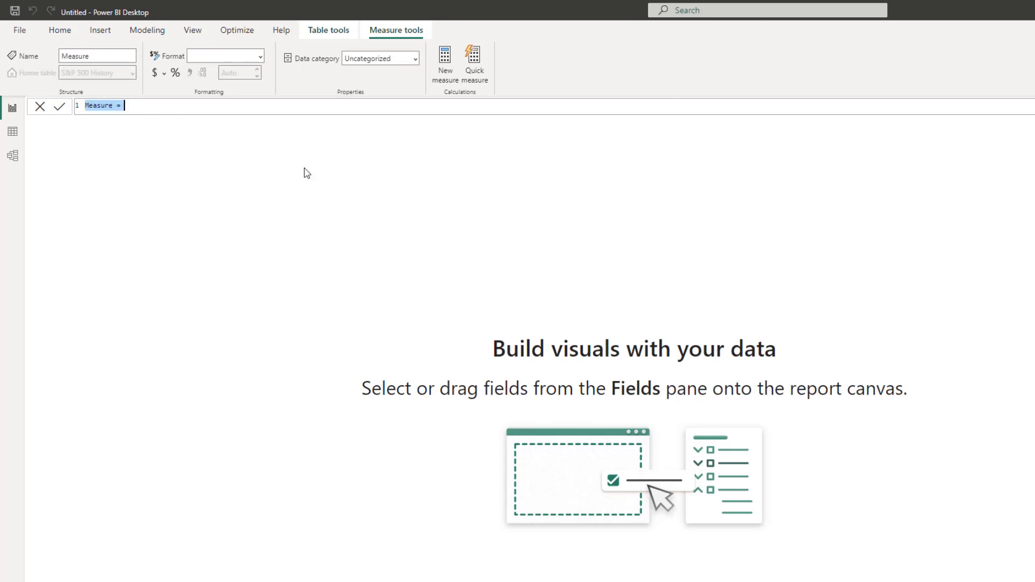
# Create a Jun30 2022 measure that returns [Dt Percent Diff Close 2022] when the selected date is DATE(2022,06,30), otherwise BLANK().
pyautogui.write("Jun30 2022 = Var MaxDt = SELECTEDVALUE('Dates'[Date]) Var Dt = DATE(2022,06,30)  Var Test = IF(MaxDt = Dt, [Dt Percent Diff Close 2022], BLANK()) Return Test")
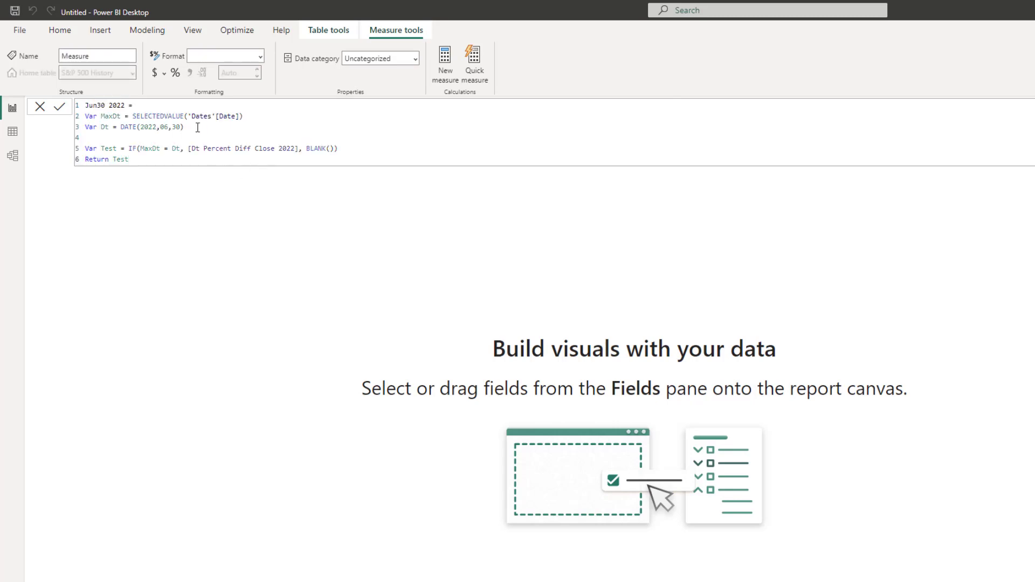
pyautogui.moveTo(184, 127); pyautogui.dragTo(124, 126)
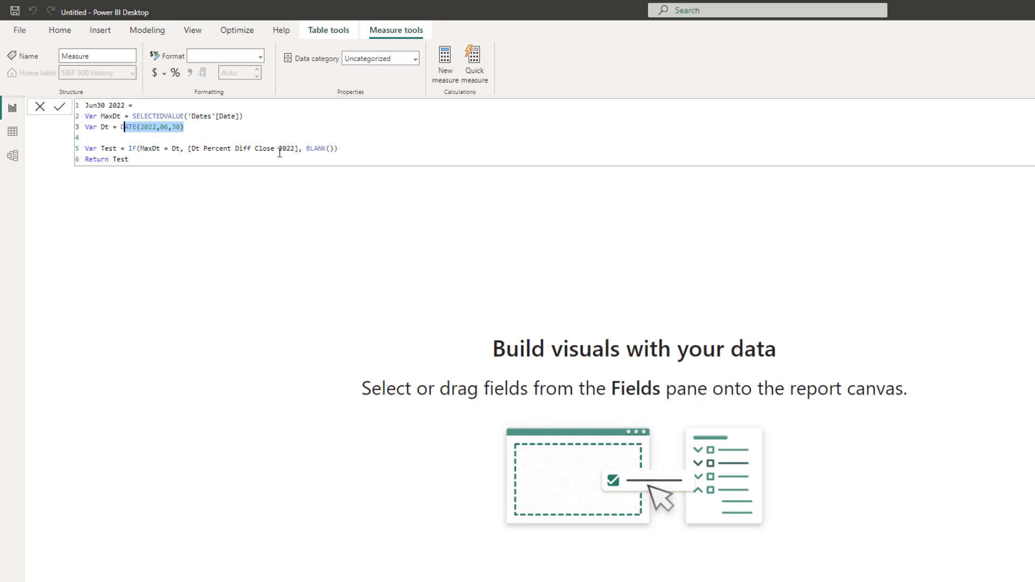
pyautogui.moveTo(299, 148); pyautogui.dragTo(191, 148)
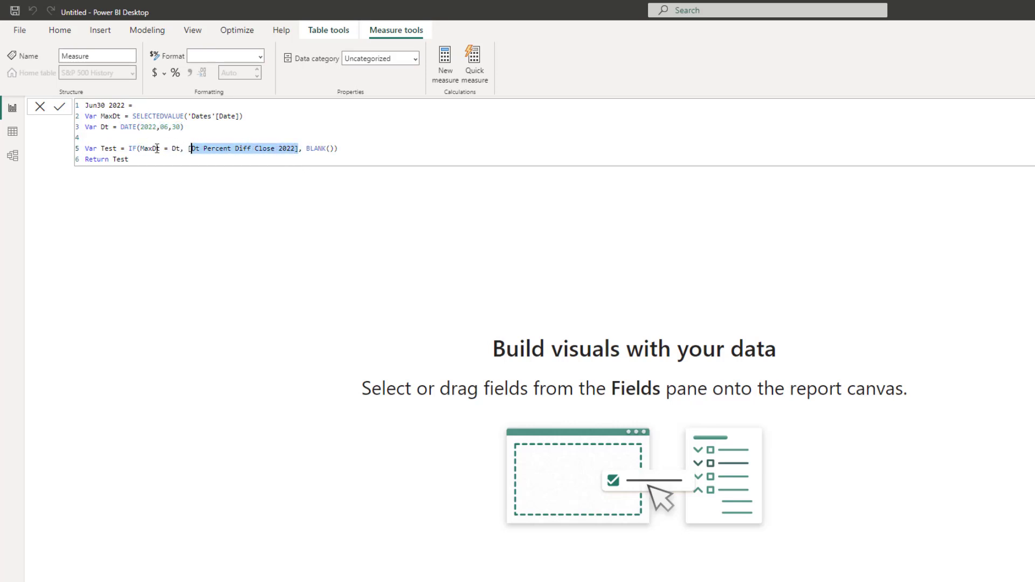
pyautogui.click(61, 107)
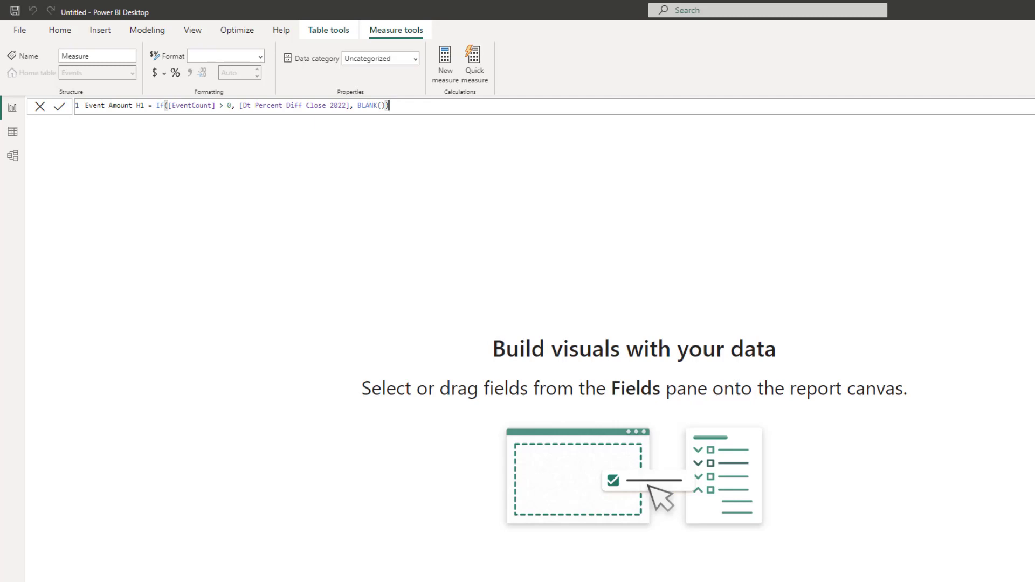
# Create Event Amount H1 and H2 measures in Events returning the 2022 and 2022 H2 percent differences respectively when [EventCount] > 0, otherwise BLANK().
pyautogui.press('Return')
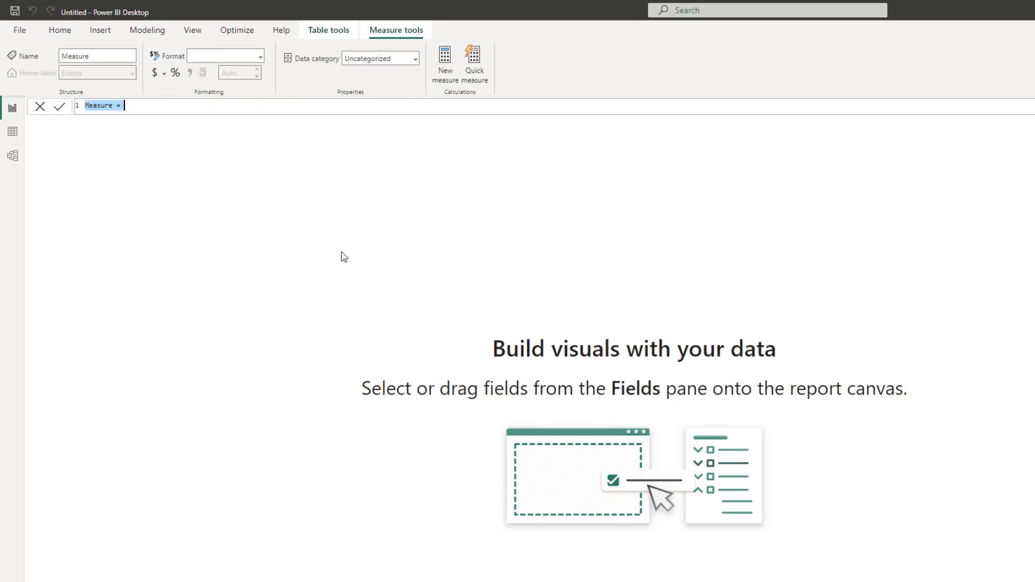
pyautogui.write('Event Amount H2 = If([EventCount] > 0, [Dt Percent Diff Close 2022 H2], BLANK())')
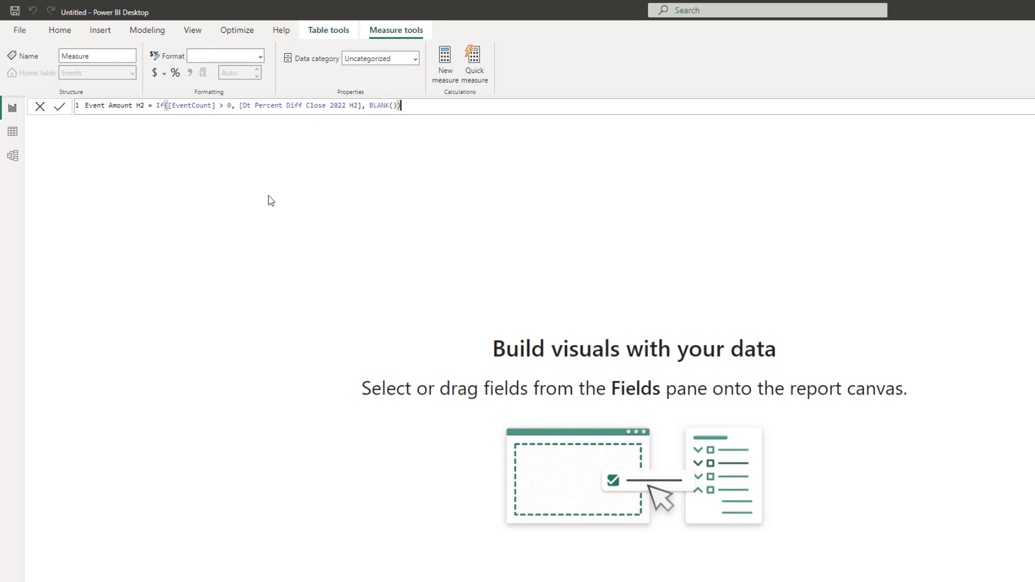
pyautogui.click(238, 106)
pyautogui.moveTo(247, 108); pyautogui.dragTo(363, 111)
pyautogui.press('End')
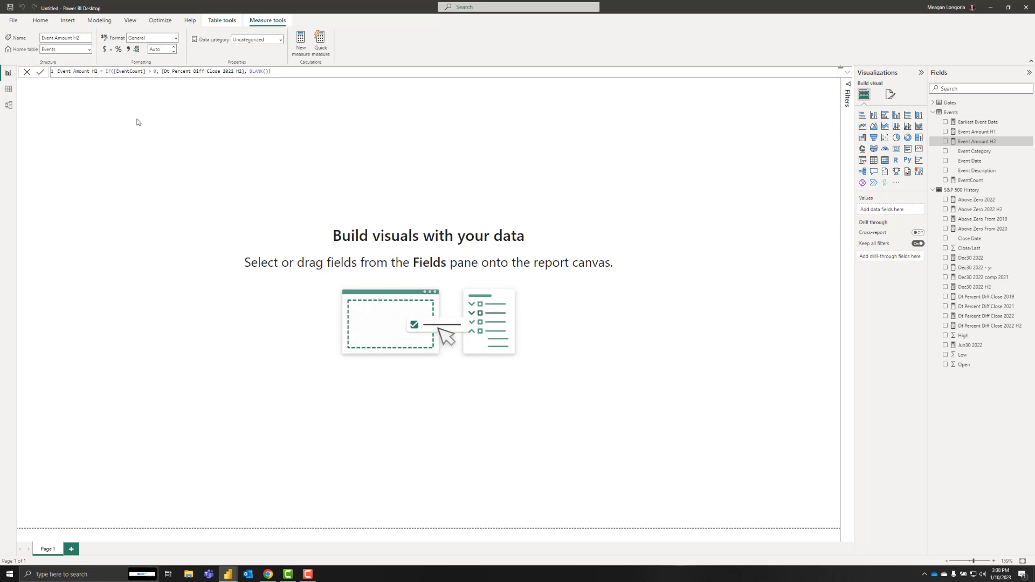
# Paste the report's title, the Washington Post inspiration note and the Workout Wednesday data source credits across the top of the page.
pyautogui.click(105, 125)
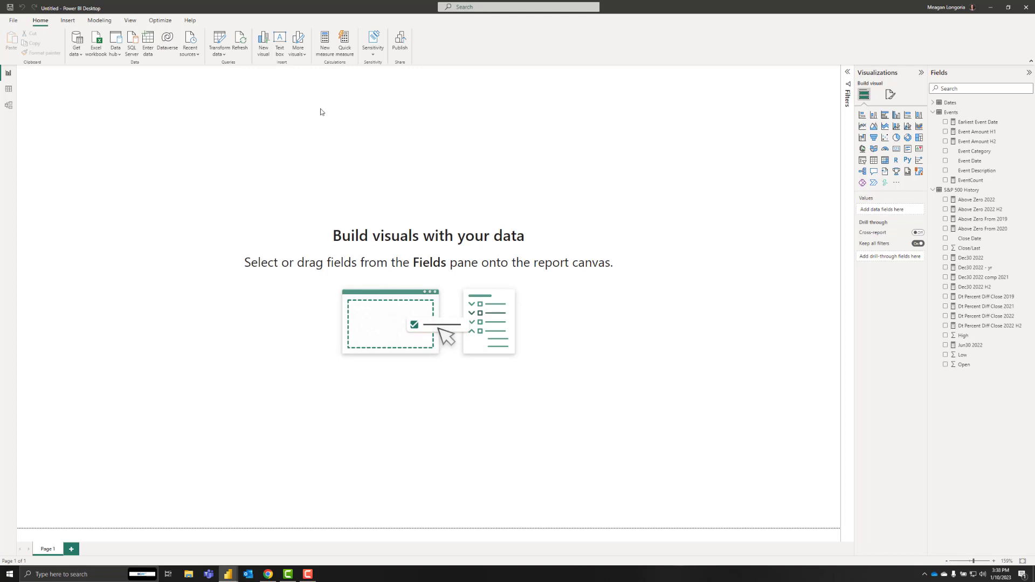
pyautogui.hotkey('ctrl', 'v')
pyautogui.click(114, 186)
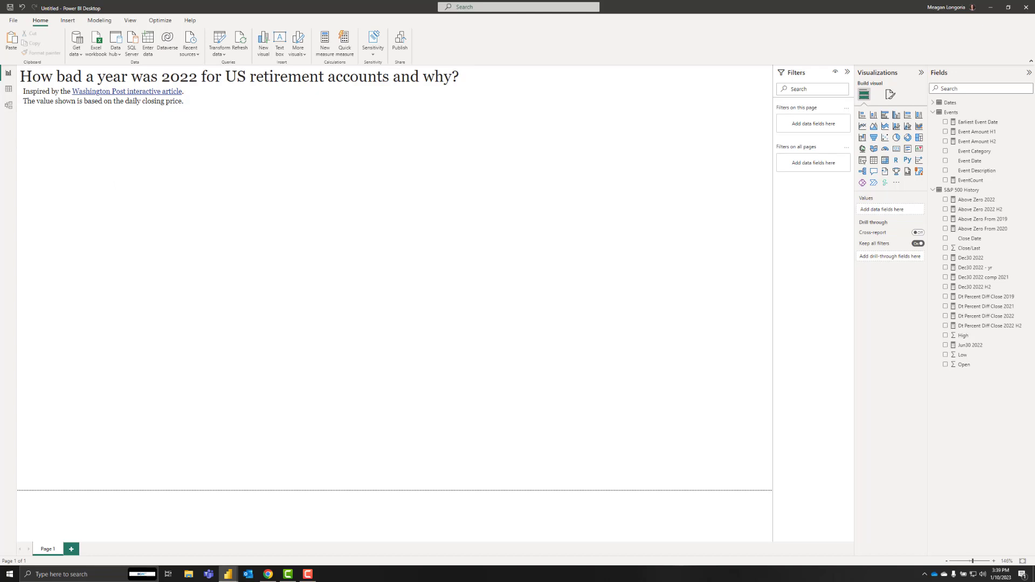
pyautogui.click(735, 96)
pyautogui.click(619, 205)
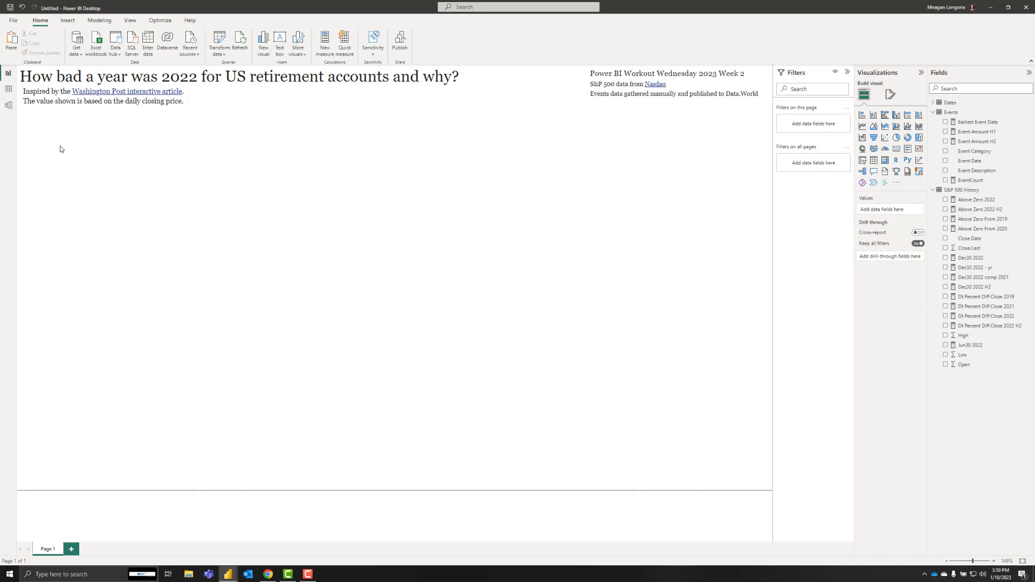
# Paste the text box "Overall, the S&P 500 fell by 19 percent in 2022." below the report's subtitle.
pyautogui.click(283, 235)
pyautogui.click(202, 120)
pyautogui.hotkey('ctrl', 'v')
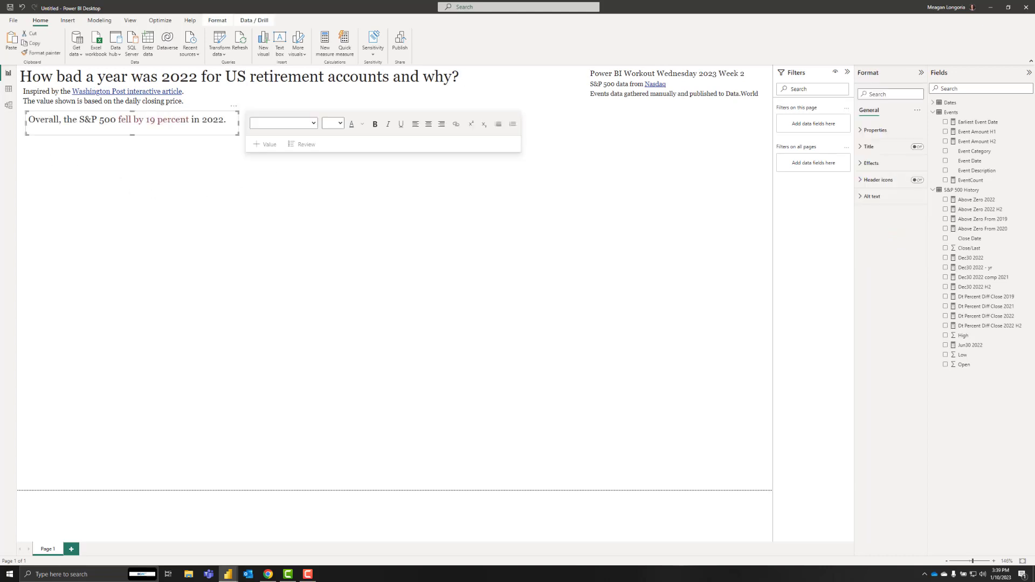
pyautogui.click(80, 249)
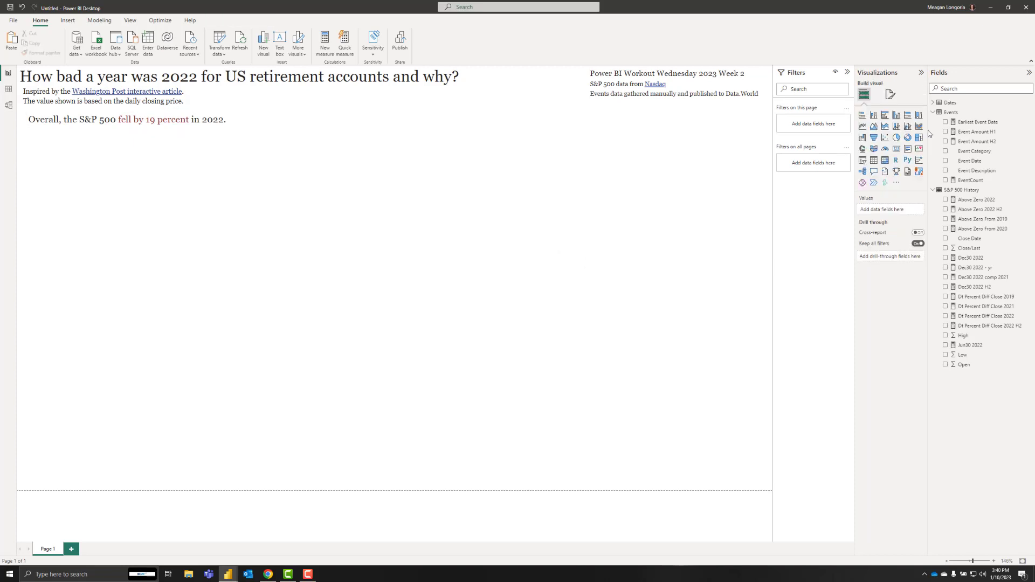
# Add an area chart directly under the "Overall, the S&P 500" text and make it taller.
pyautogui.click(958, 90)
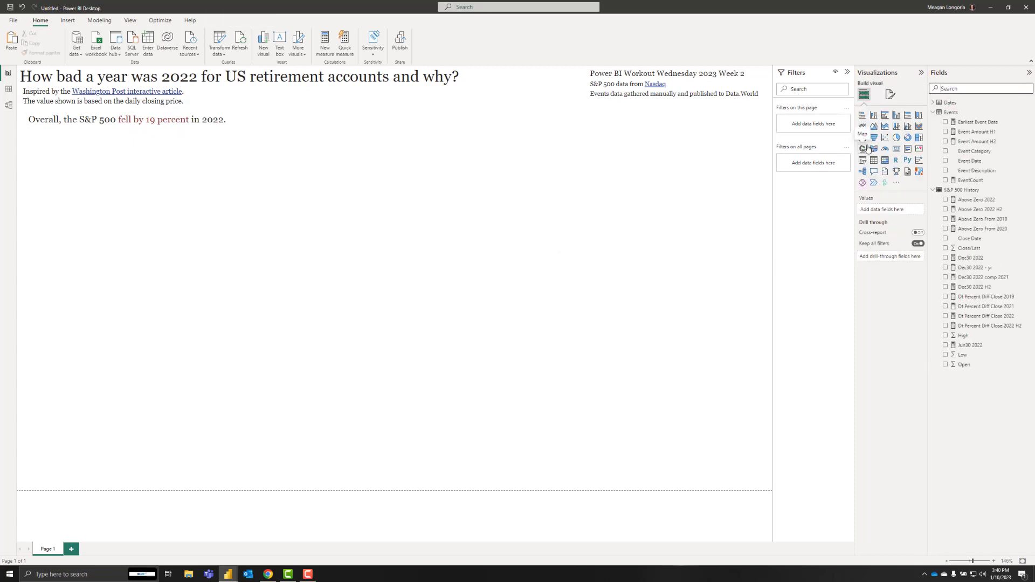
pyautogui.click(873, 126)
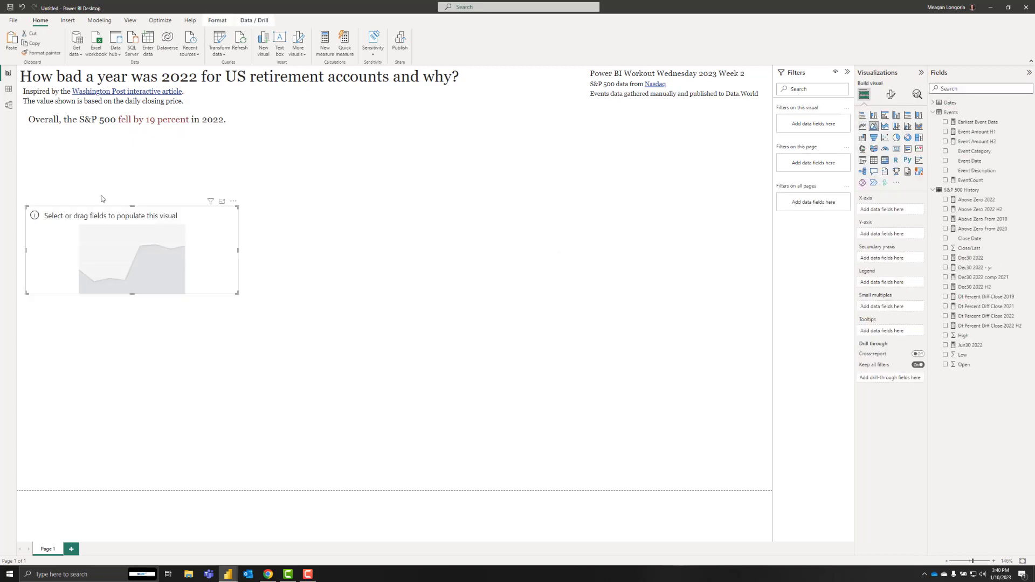
pyautogui.moveTo(97, 204); pyautogui.dragTo(96, 132)
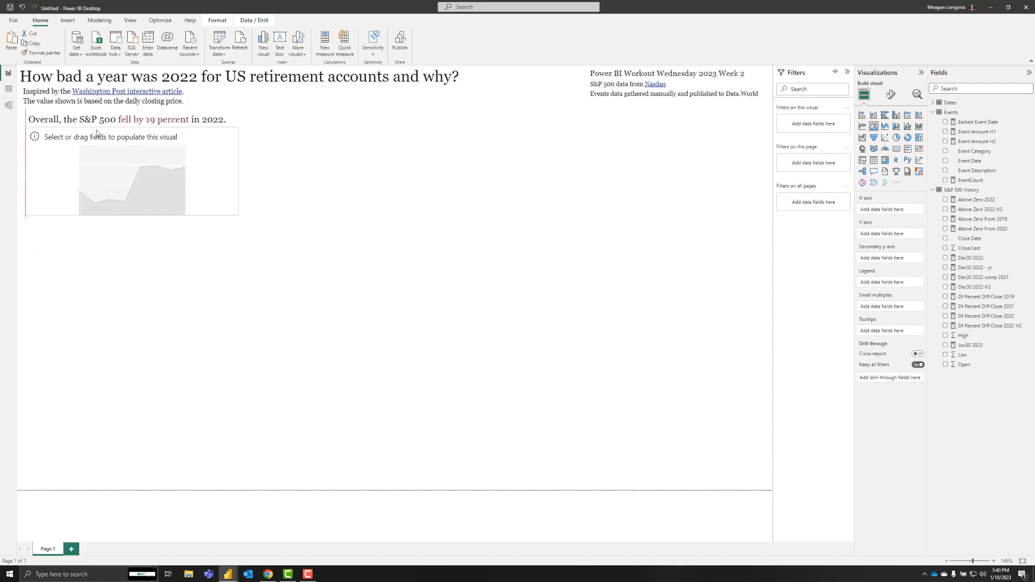
pyautogui.moveTo(132, 215); pyautogui.dragTo(130, 272)
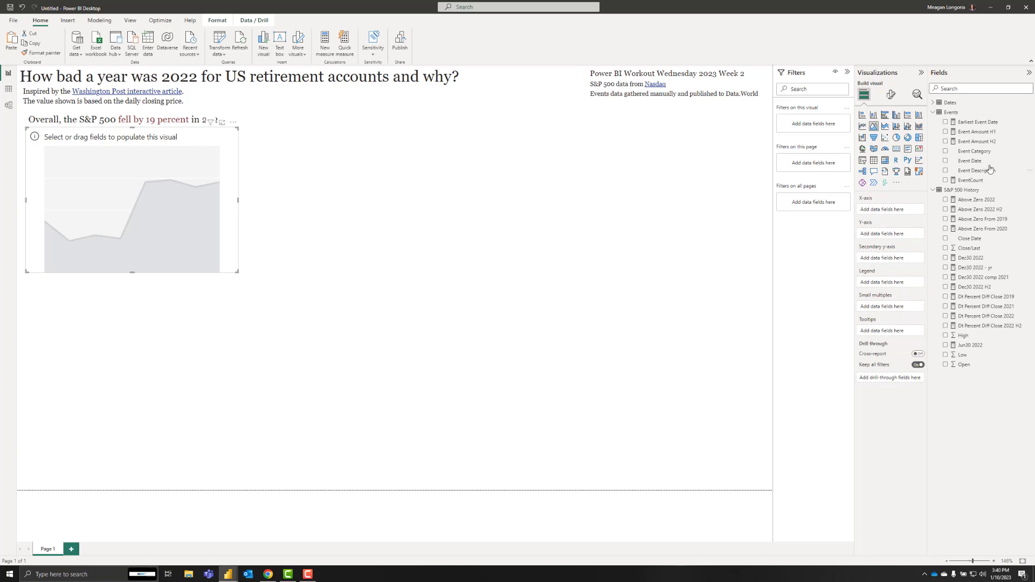
# Plot Dt Percent Diff Close 2022 and Dec30 2022 - yr on the area chart's y-axis against Date from the Dates table.
pyautogui.click(933, 103)
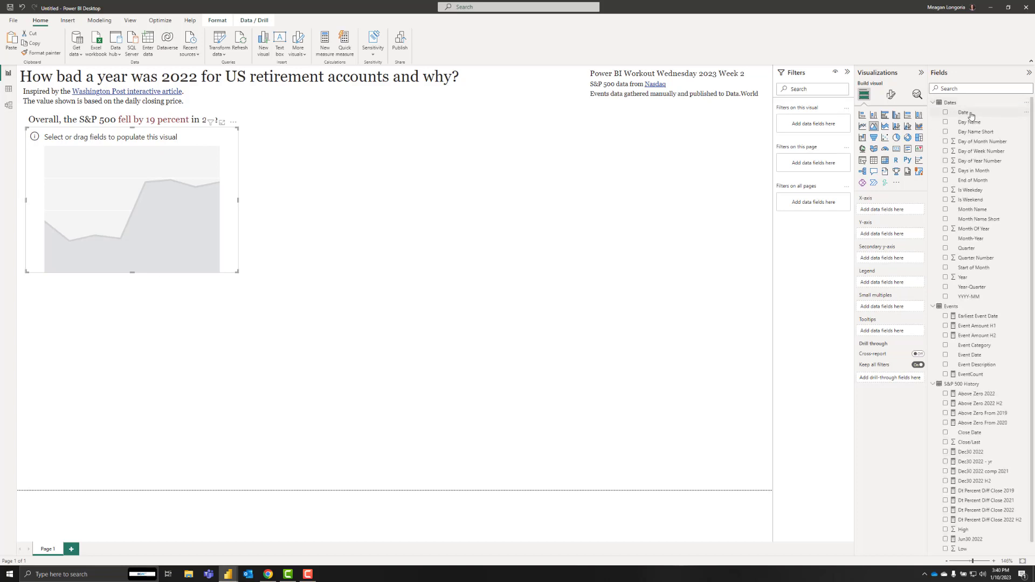
pyautogui.moveTo(971, 113); pyautogui.dragTo(898, 212)
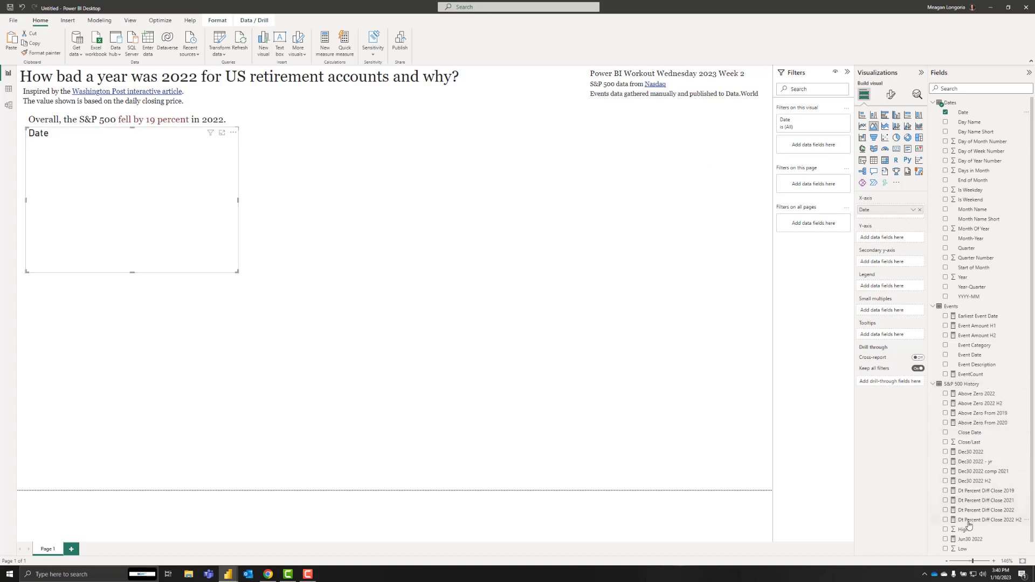
pyautogui.moveTo(979, 511); pyautogui.dragTo(899, 238)
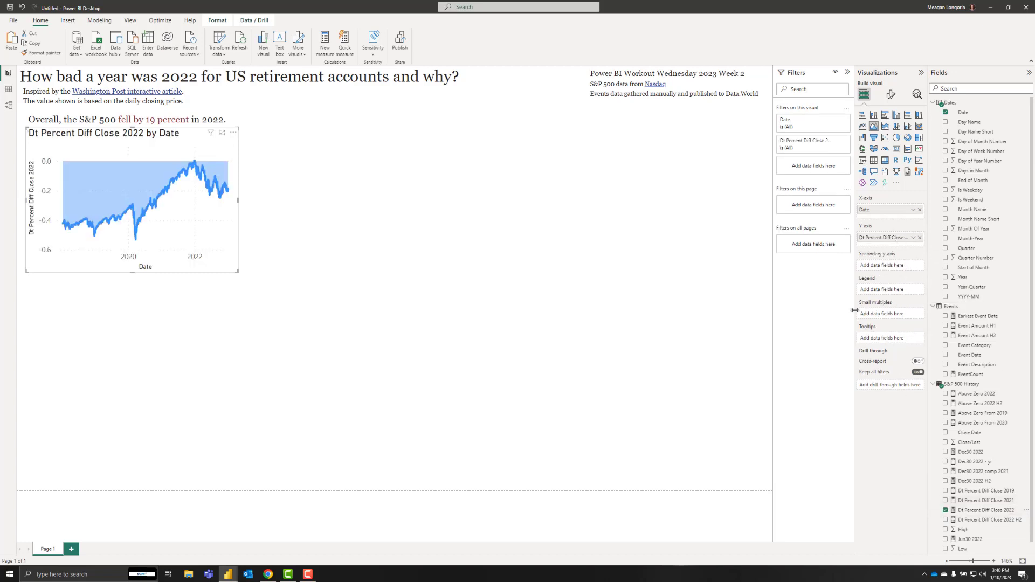
pyautogui.moveTo(854, 310); pyautogui.dragTo(828, 314)
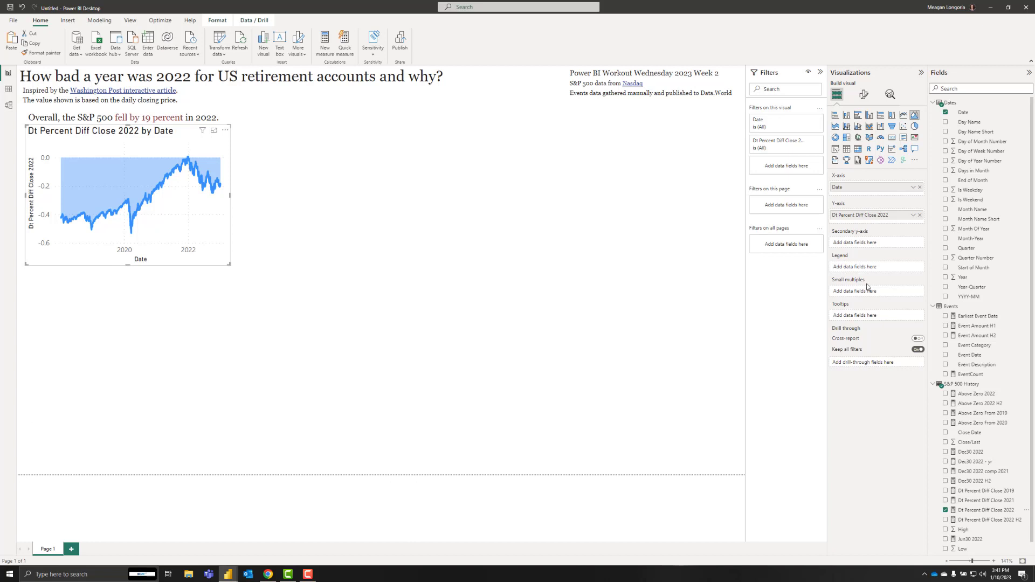
pyautogui.moveTo(969, 465); pyautogui.dragTo(891, 223)
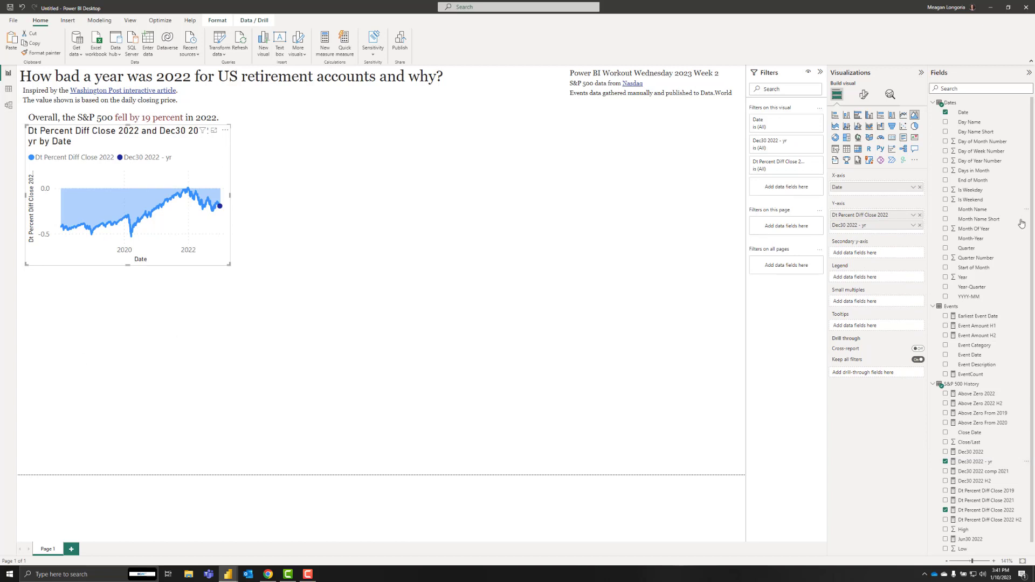
# Add Above Zero 2022 to the area chart's y-axis and start an advanced Date filter with on or after 12/31/2021.
pyautogui.moveTo(975, 394); pyautogui.dragTo(874, 233)
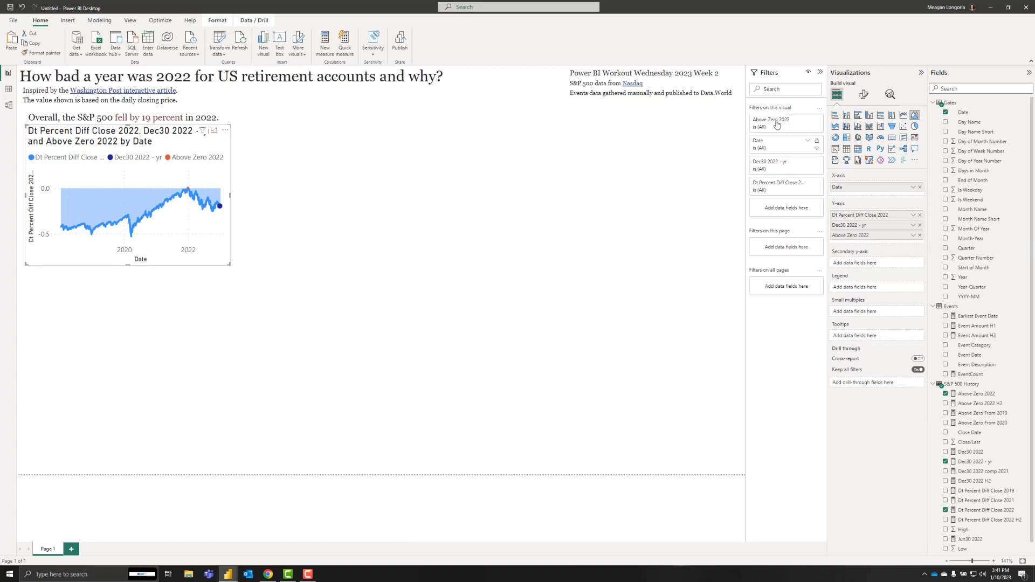
pyautogui.click(760, 145)
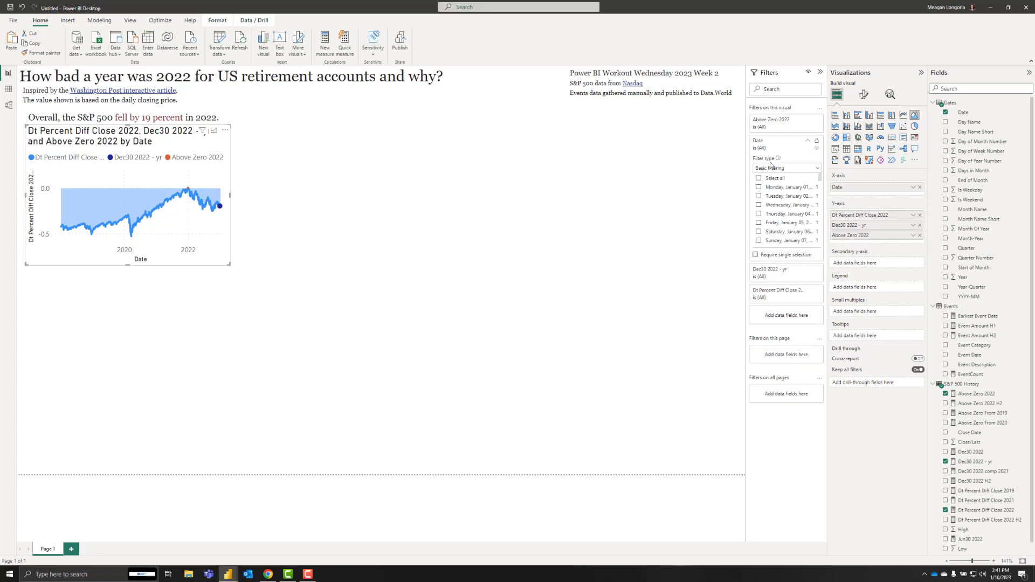
pyautogui.click(775, 168)
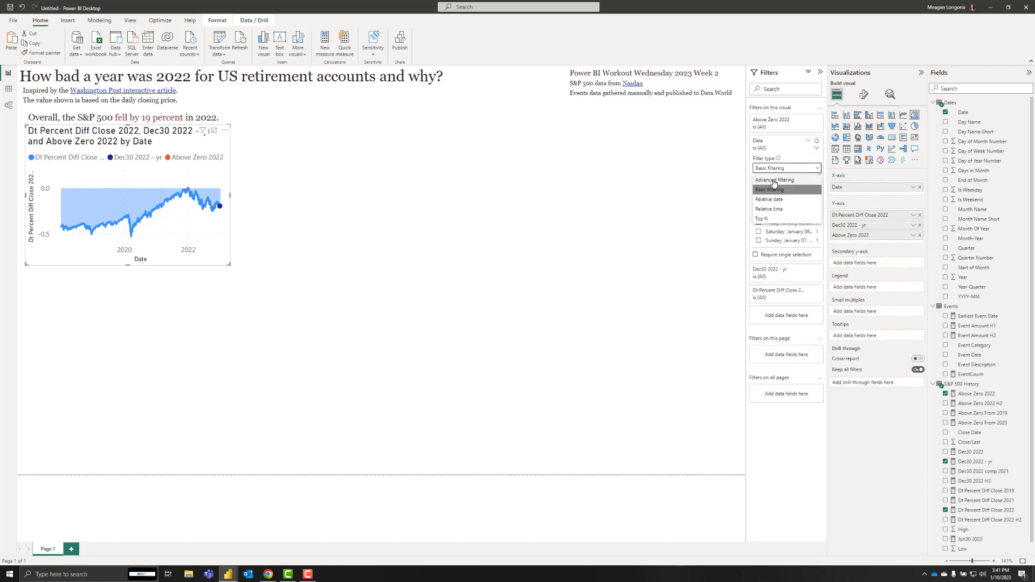
pyautogui.click(774, 180)
pyautogui.click(773, 192)
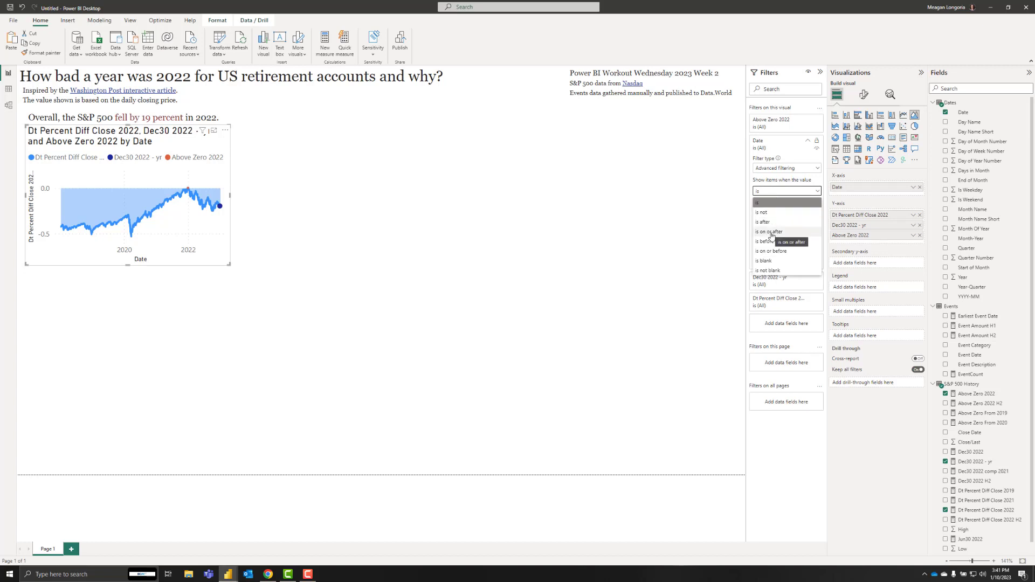
pyautogui.click(771, 233)
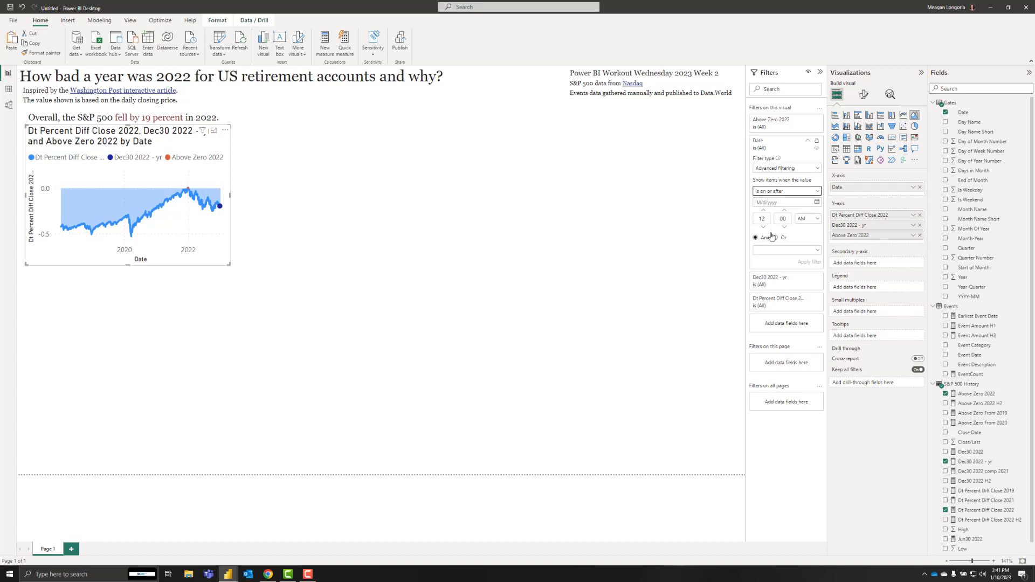
pyautogui.click(769, 203)
pyautogui.write('12/31/2021')
# Add an on or before 12/31/2022 condition to the Date filter, apply it, and make the area chart taller.
pyautogui.click(787, 251)
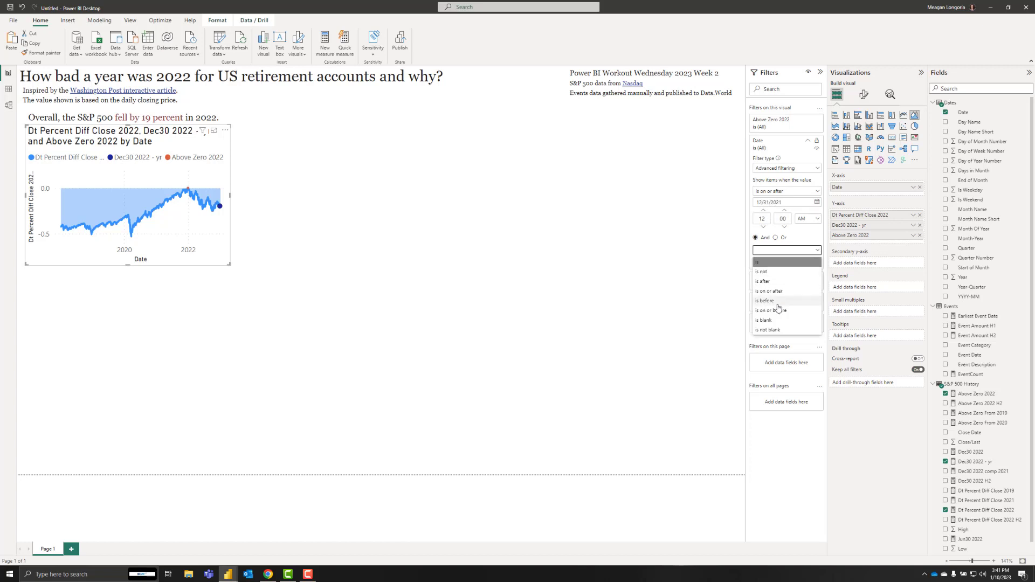
pyautogui.click(778, 309)
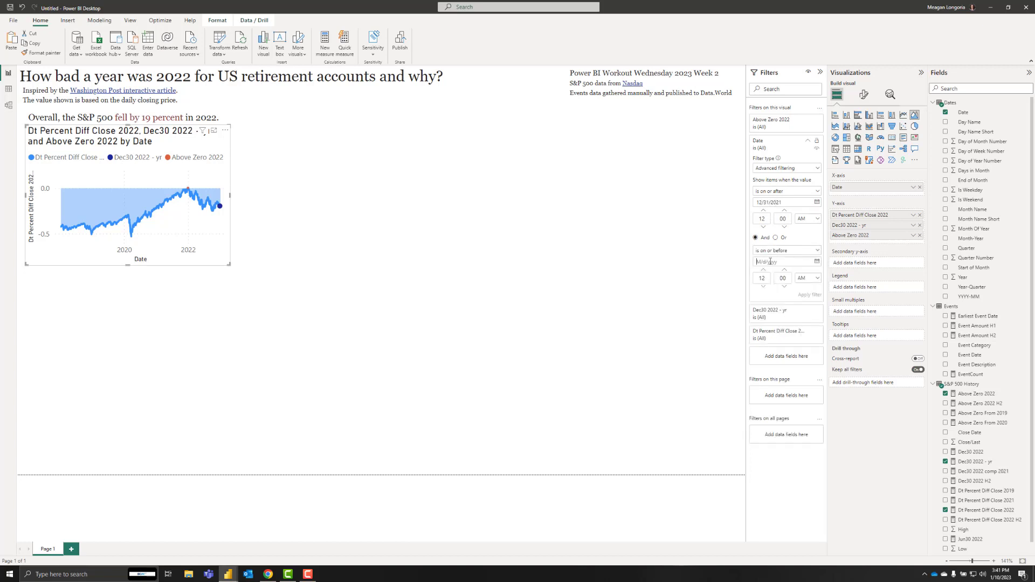
pyautogui.click(770, 261)
pyautogui.write('12/31/2022')
pyautogui.click(804, 296)
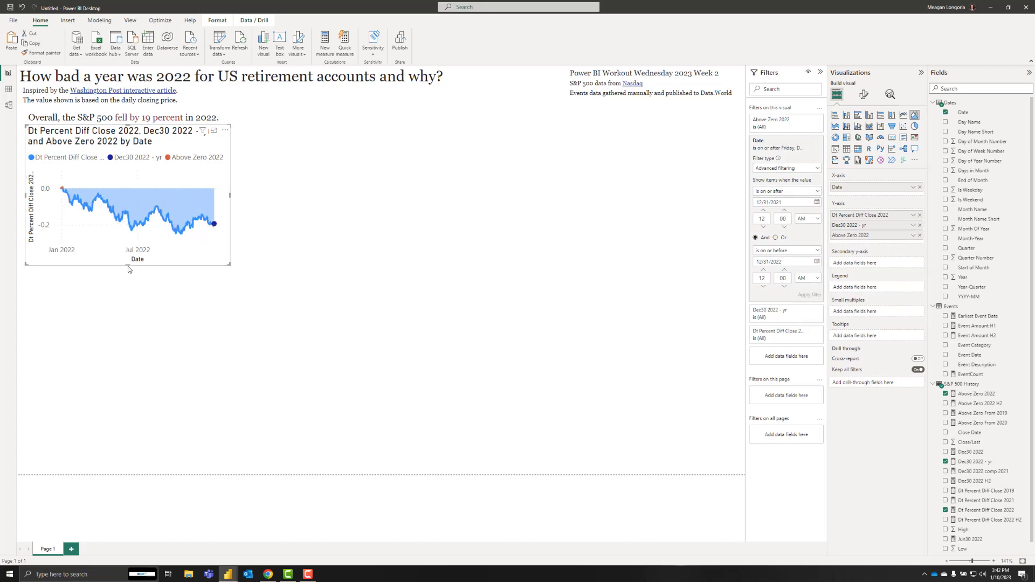
pyautogui.moveTo(128, 265); pyautogui.dragTo(128, 302)
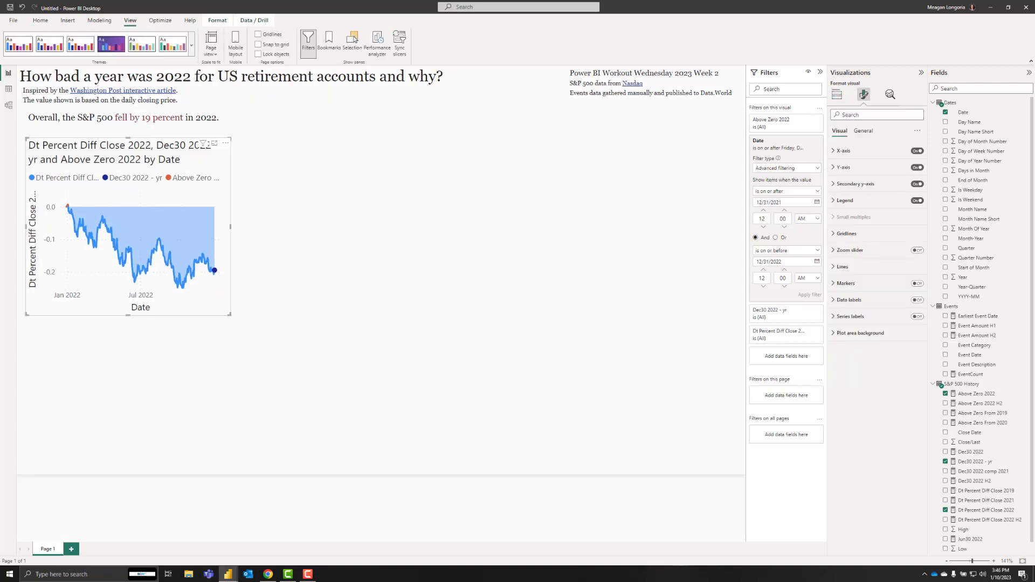
# Turn off the x-axis and y-axis titles on the area chart.
pyautogui.click(842, 151)
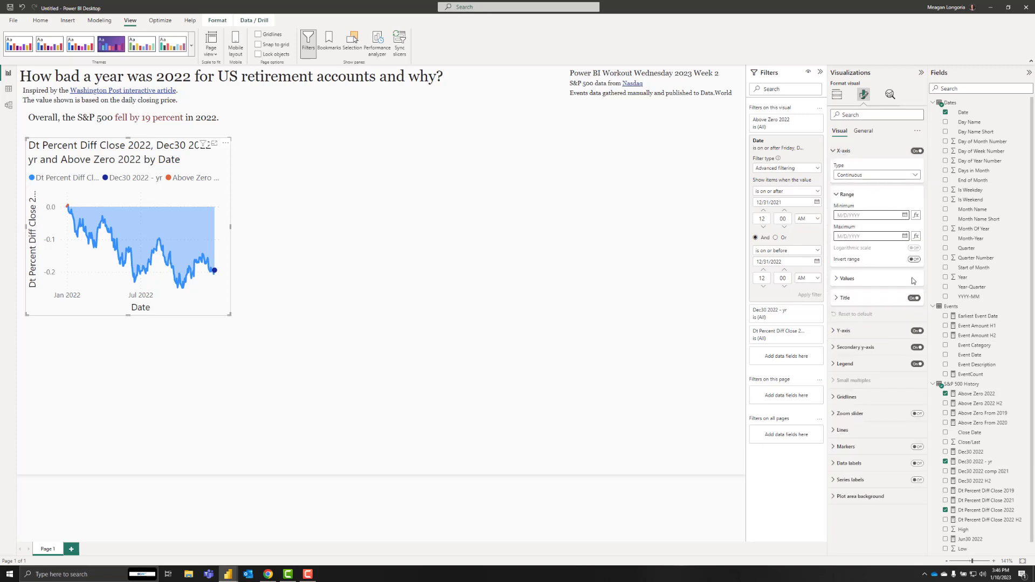
pyautogui.click(914, 298)
pyautogui.click(842, 153)
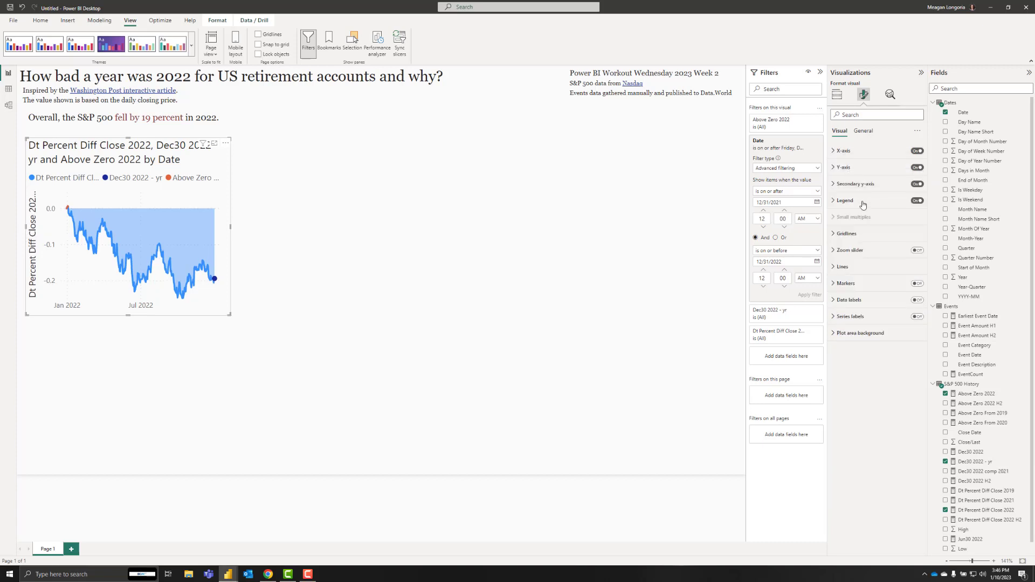
pyautogui.click(843, 168)
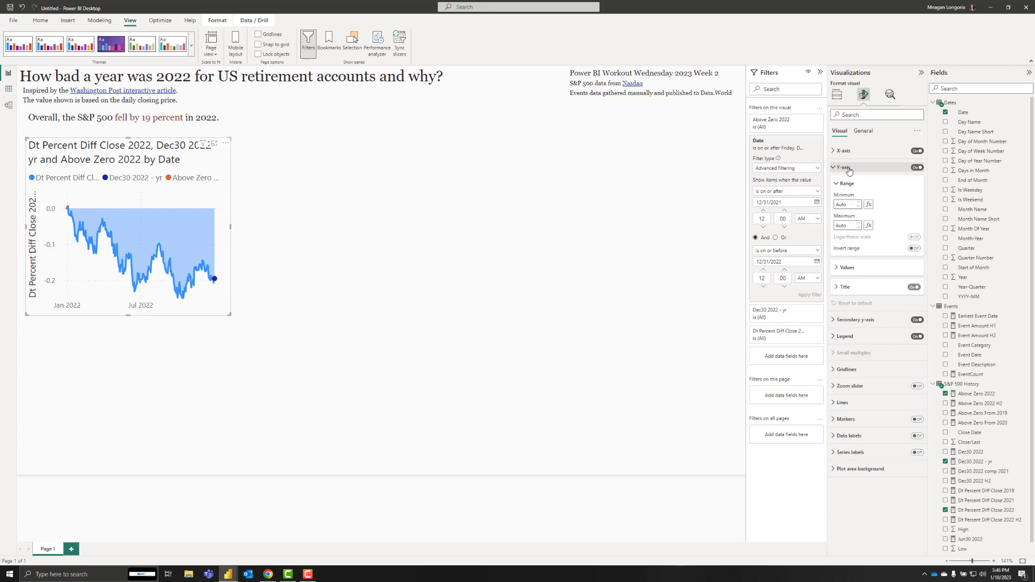
pyautogui.click(913, 286)
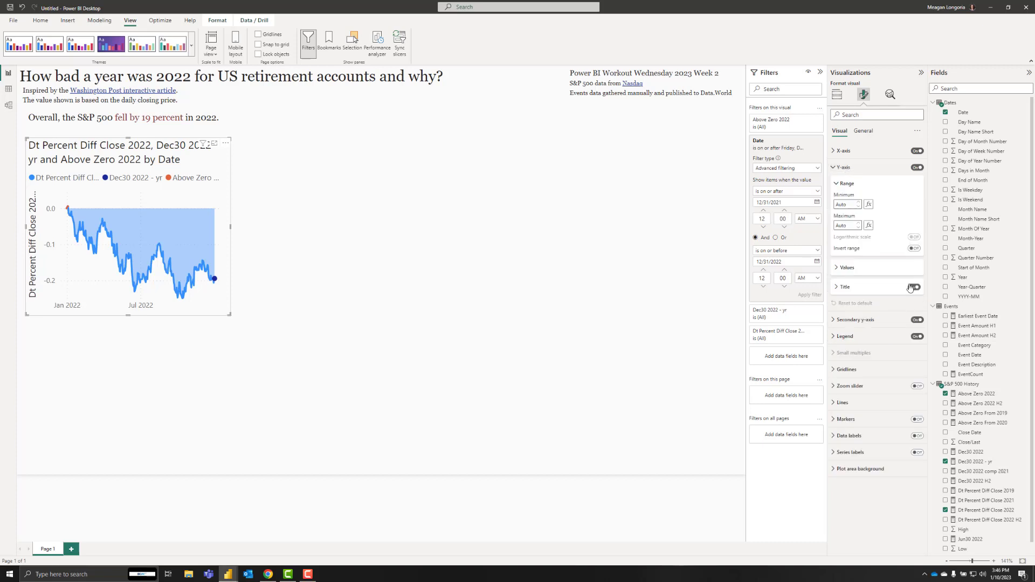
pyautogui.click(845, 168)
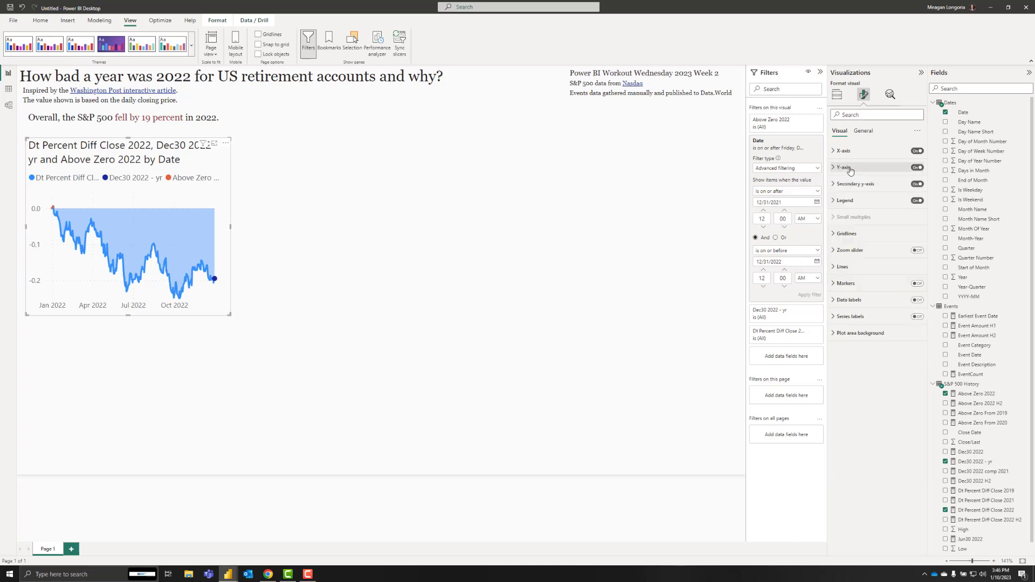
# Turn off the area chart's secondary y-axis and legend.
pyautogui.click(916, 184)
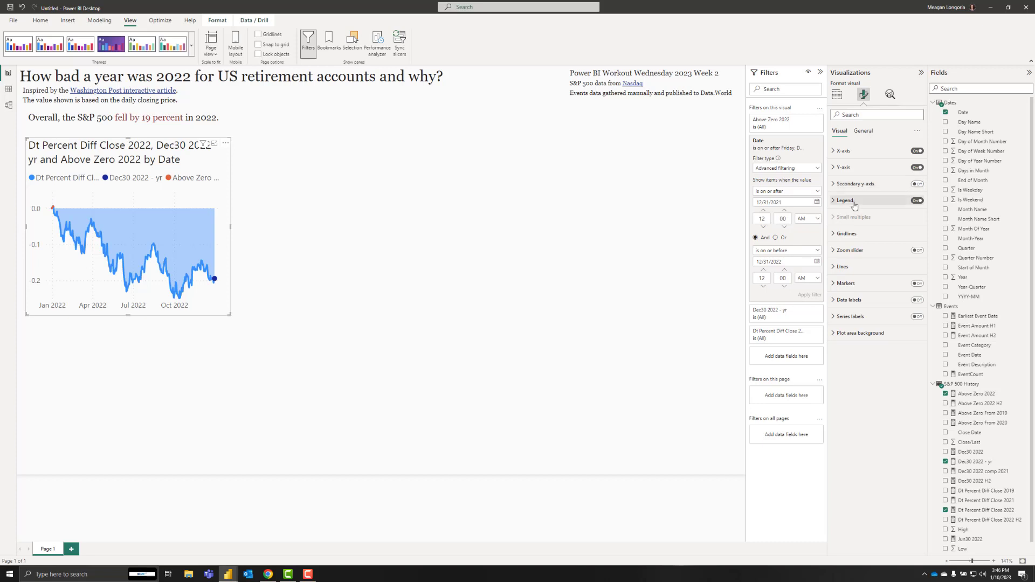
pyautogui.click(851, 201)
pyautogui.click(917, 201)
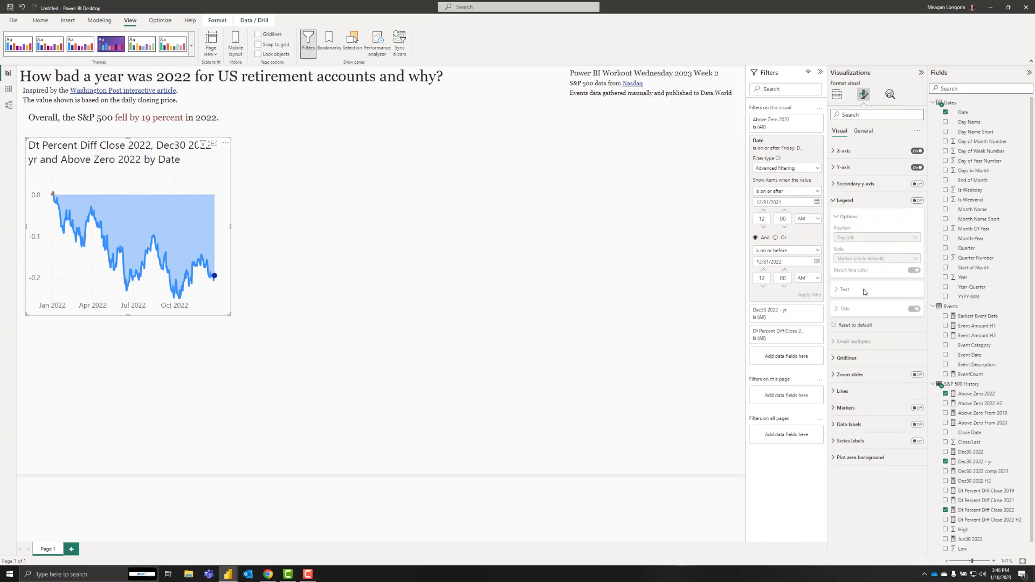
pyautogui.click(851, 202)
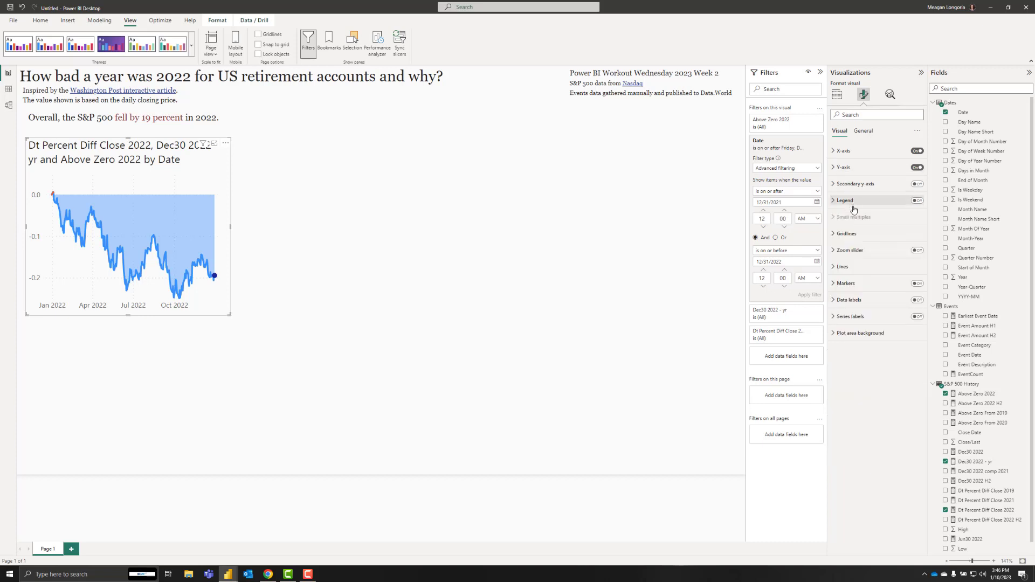
# Turn off the area chart's horizontal and vertical gridlines.
pyautogui.click(846, 234)
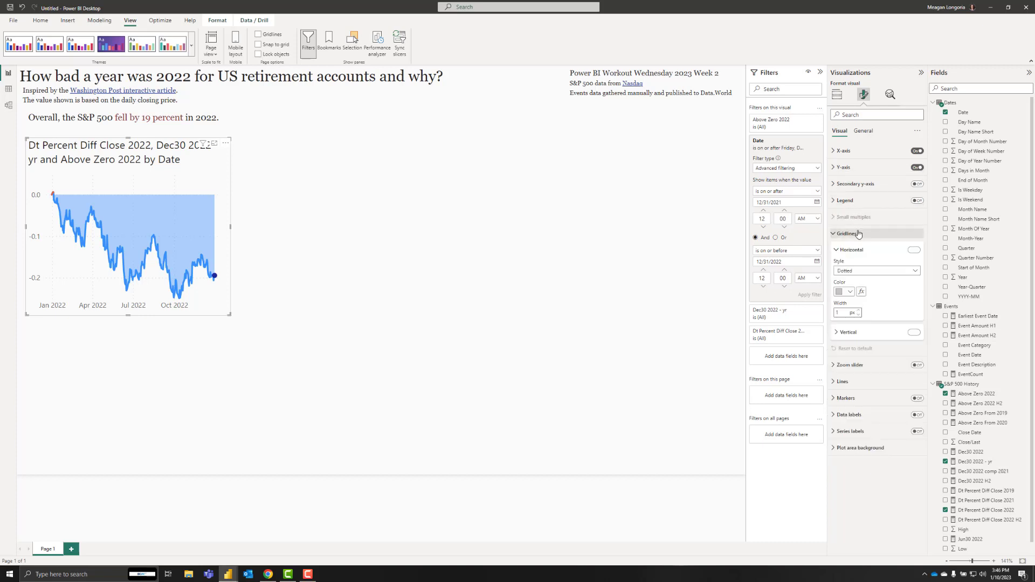
pyautogui.click(913, 250)
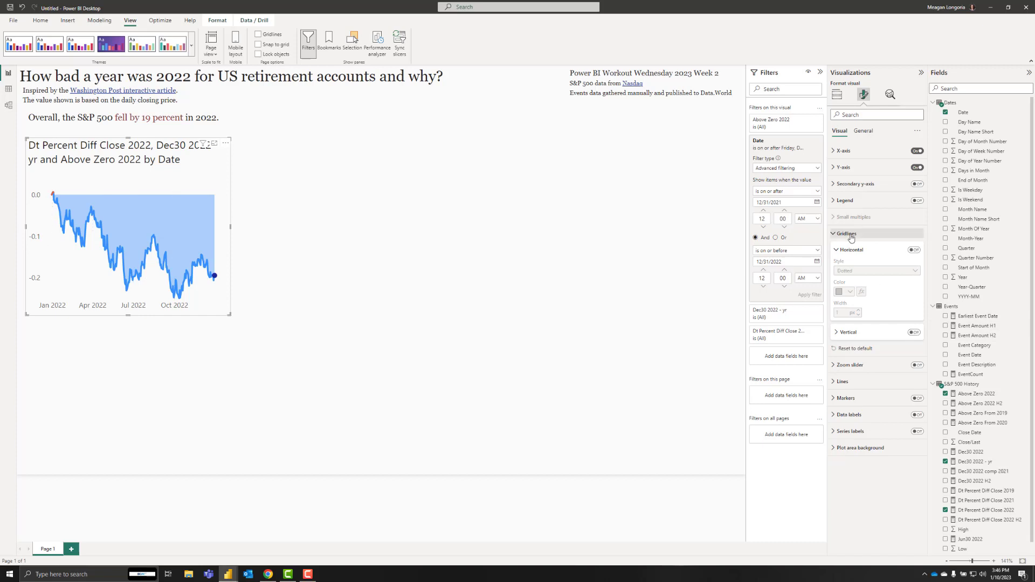
pyautogui.click(851, 238)
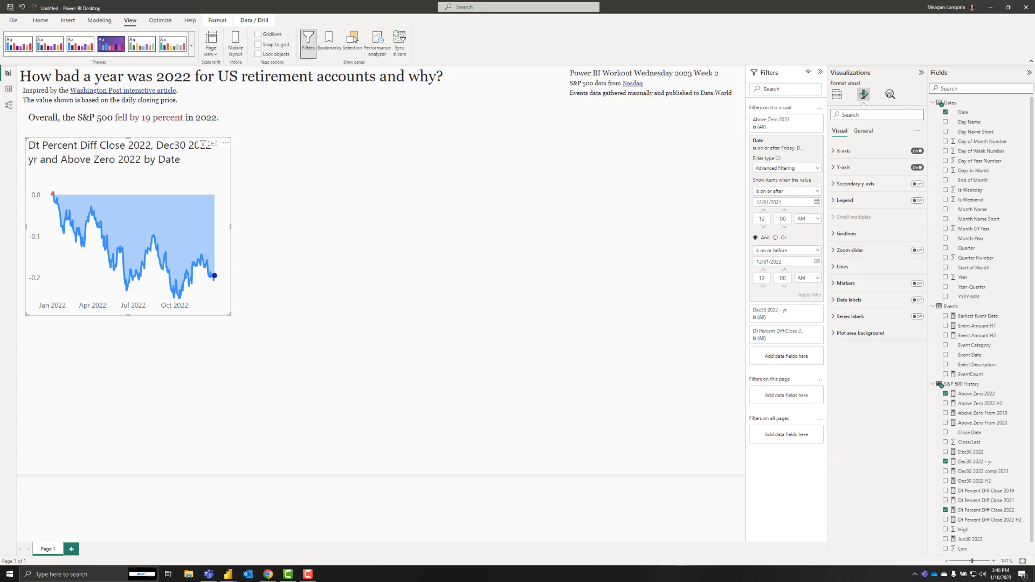
# Set the stroke width of all the area chart's lines to 1 px and make them stepped.
pyautogui.click(844, 267)
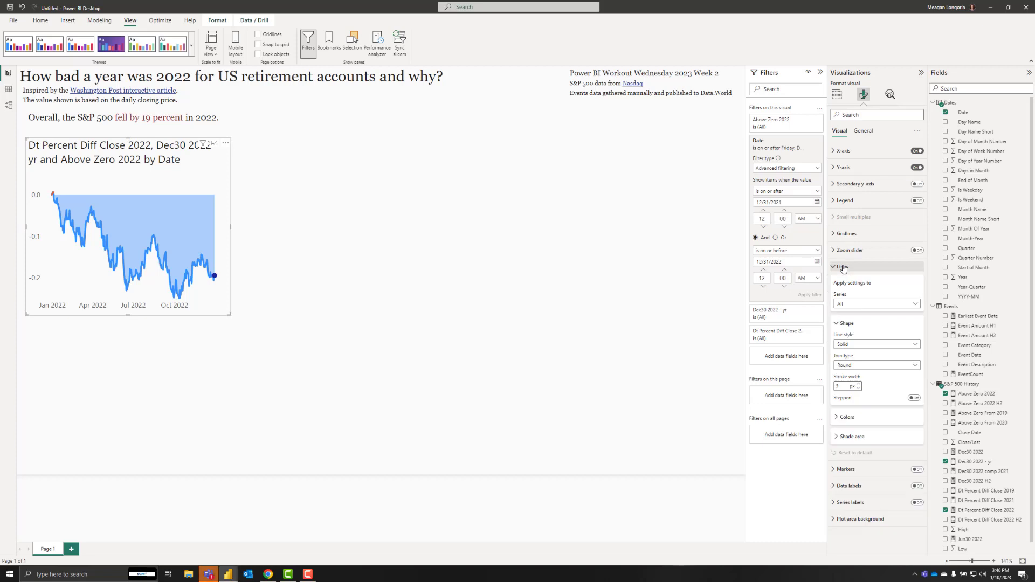
pyautogui.click(859, 388)
pyautogui.click(858, 388)
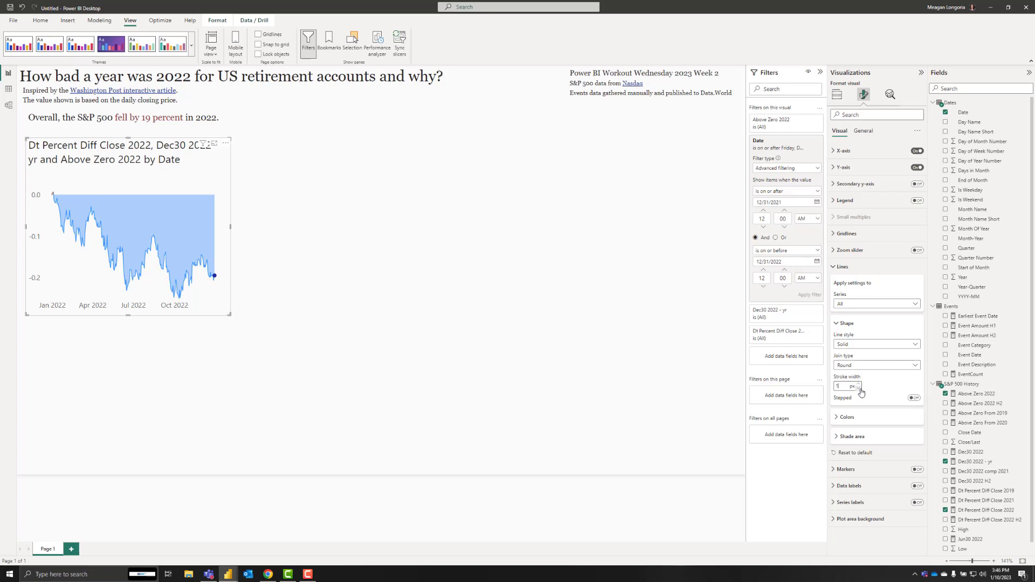
pyautogui.click(912, 399)
# Set the Above Zero 2022 series color to #49796B.
pyautogui.click(876, 419)
pyautogui.scroll(-1, 877, 420)
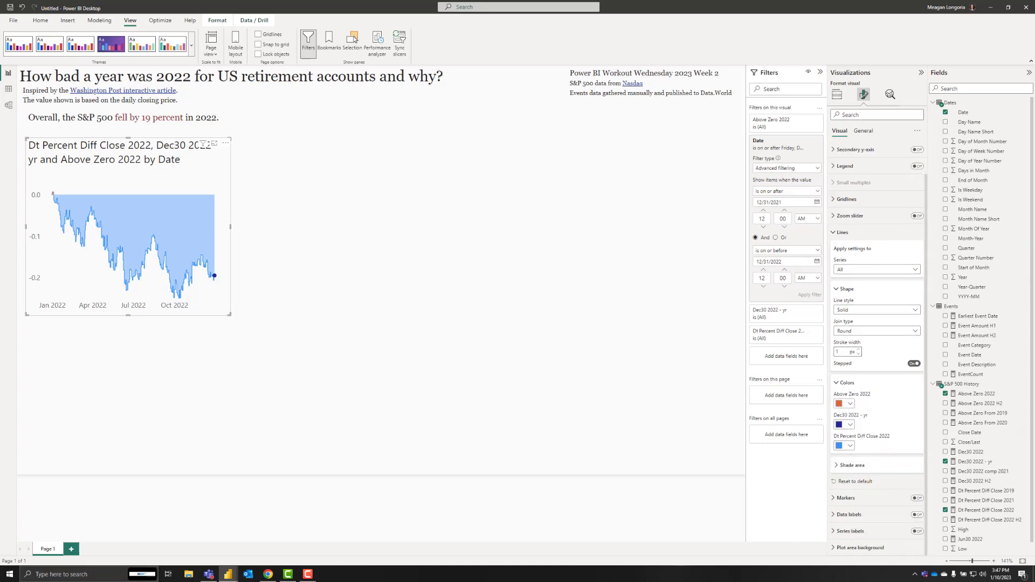
pyautogui.click(850, 405)
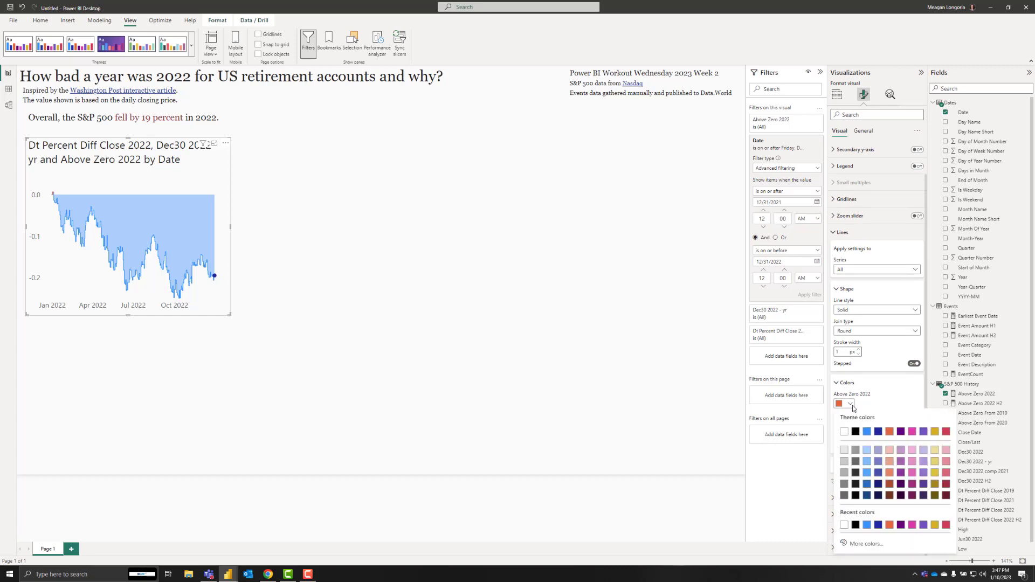
pyautogui.click(866, 543)
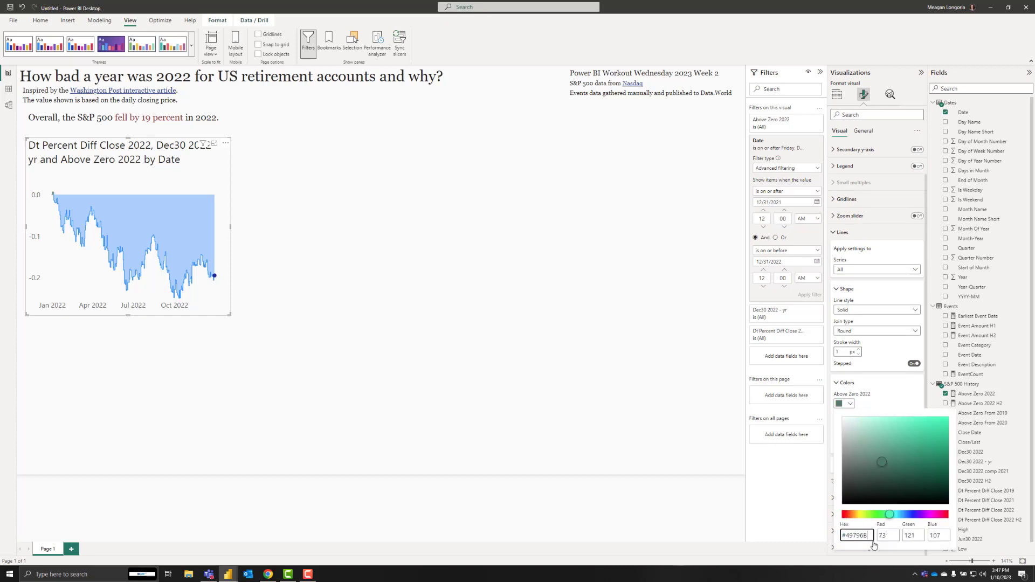
pyautogui.write('#49796B')
pyautogui.click(882, 398)
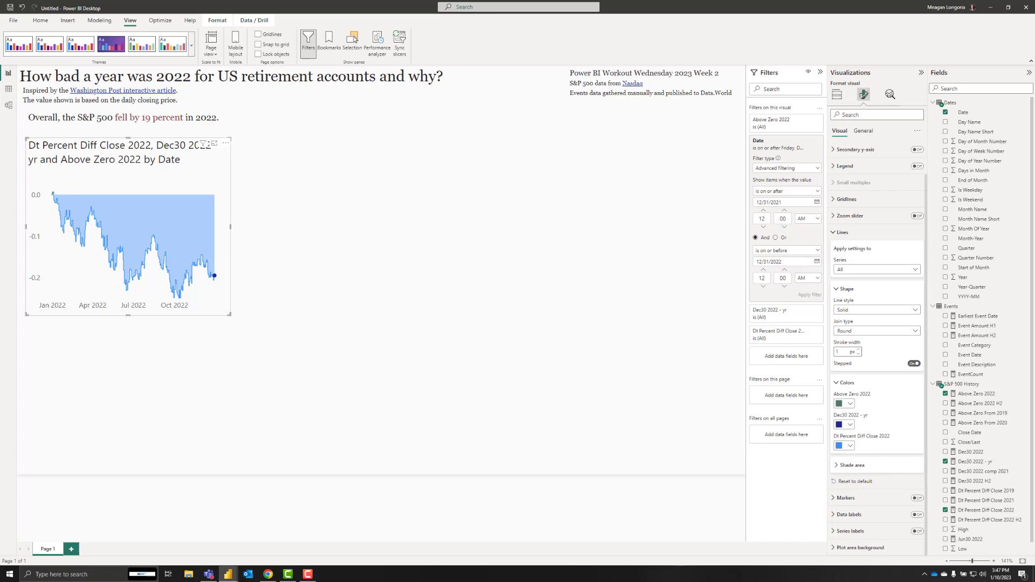
pyautogui.click(850, 425)
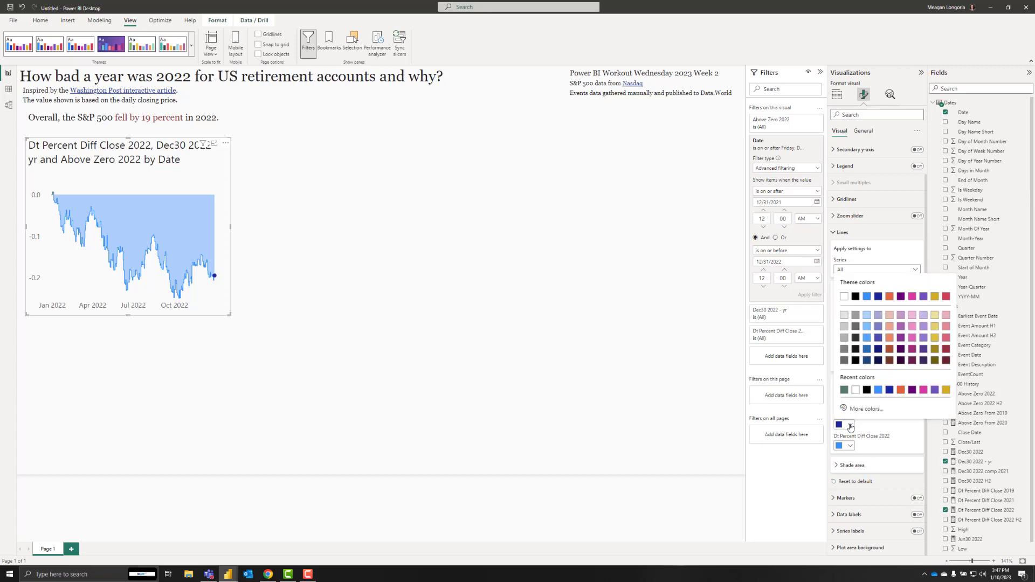
pyautogui.click(860, 409)
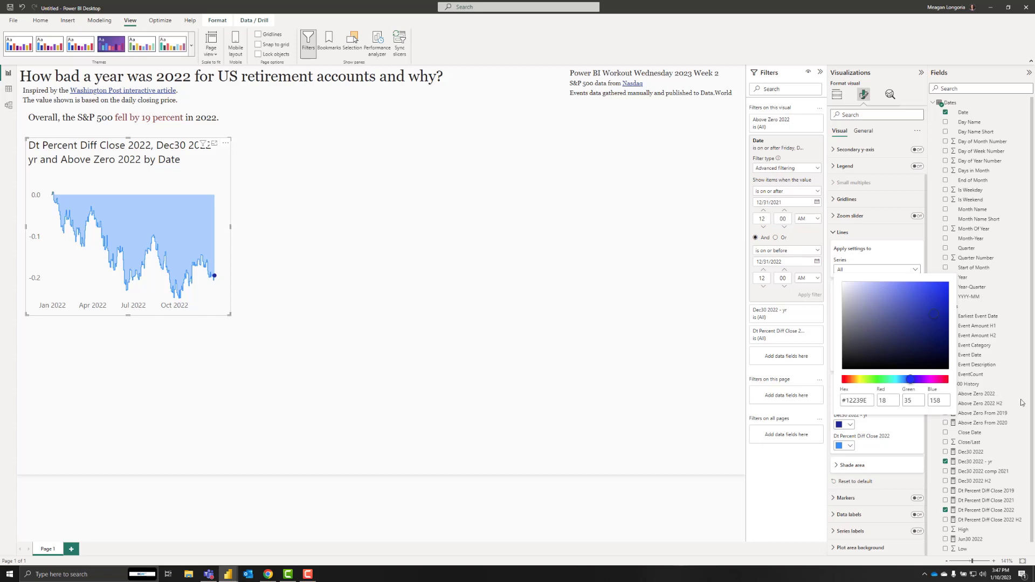
pyautogui.click(910, 441)
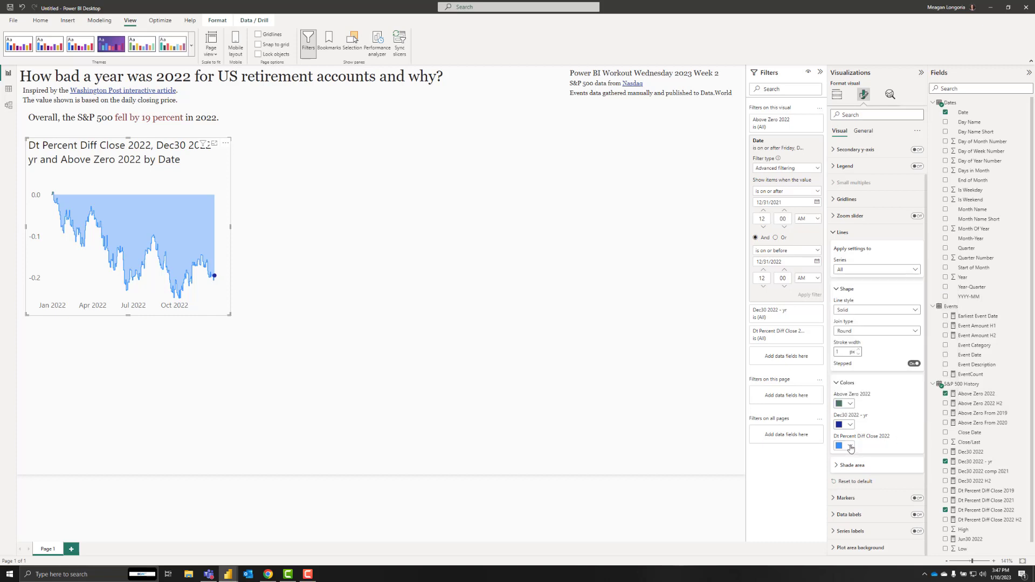
# Set the Dt Percent Diff Close 2022 series color to #934235 and give Dec30 2022 - yr the same color.
pyautogui.click(851, 447)
pyautogui.click(855, 429)
pyautogui.write('#934235')
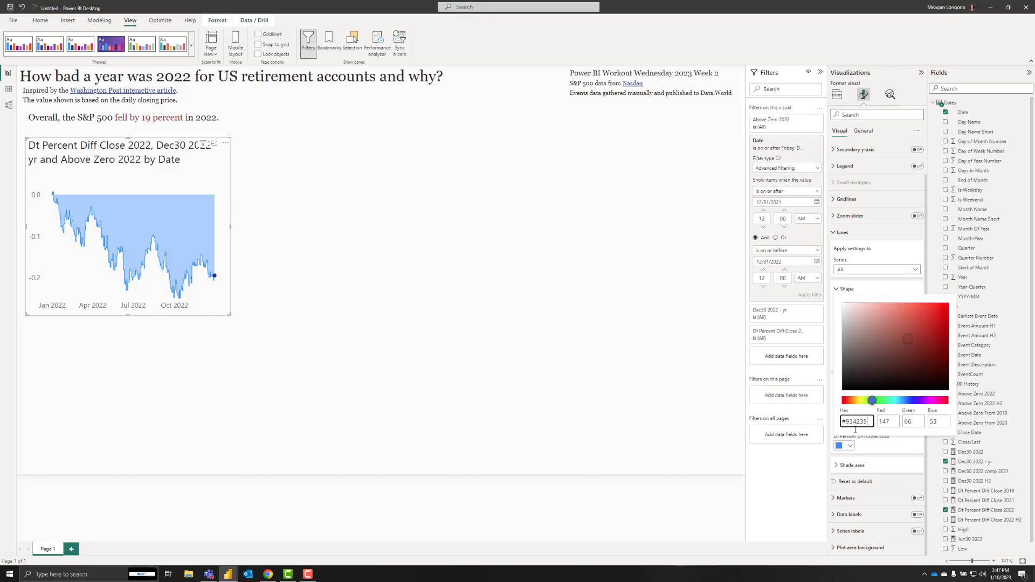
pyautogui.click(905, 445)
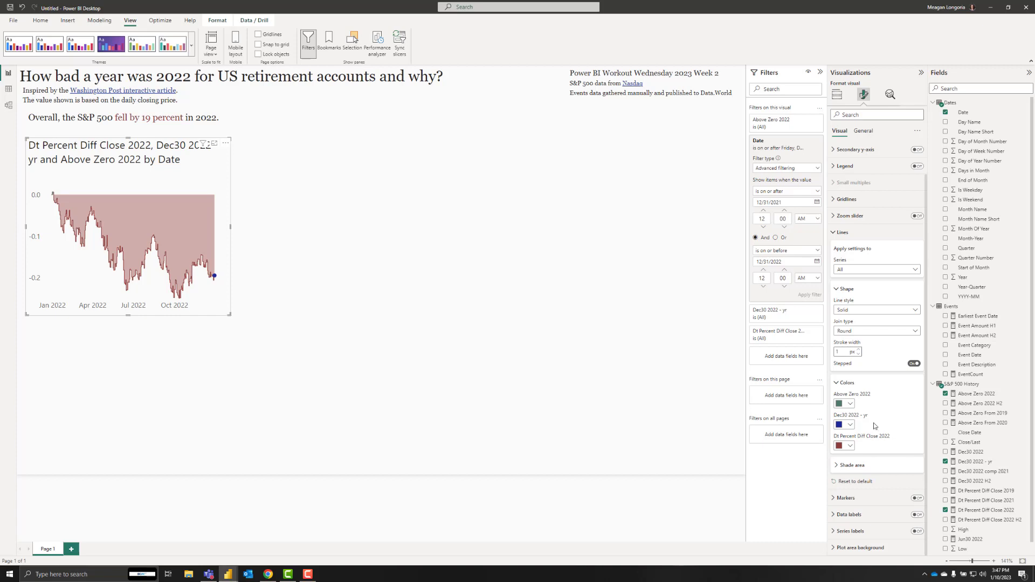
pyautogui.click(845, 427)
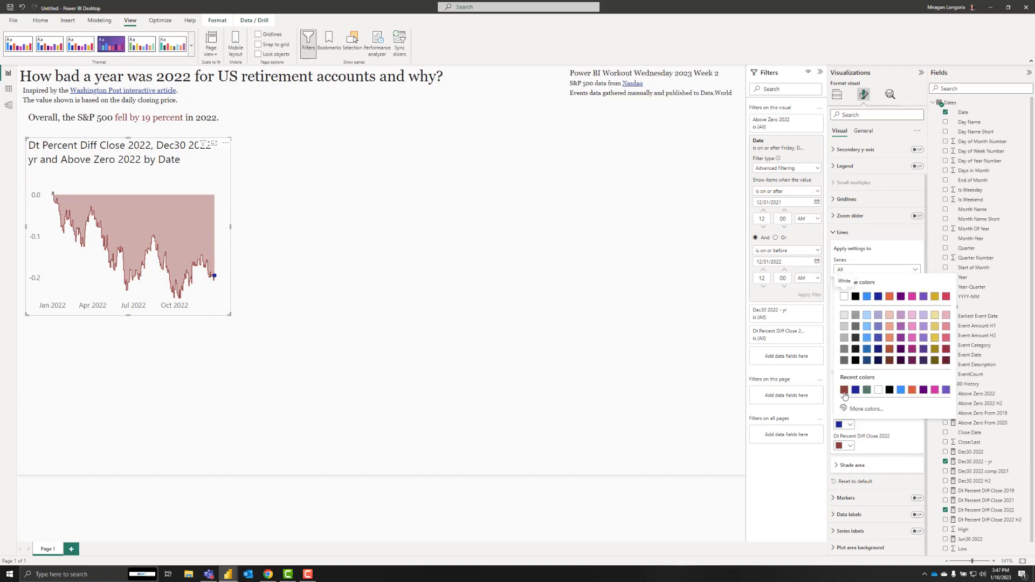
pyautogui.click(844, 389)
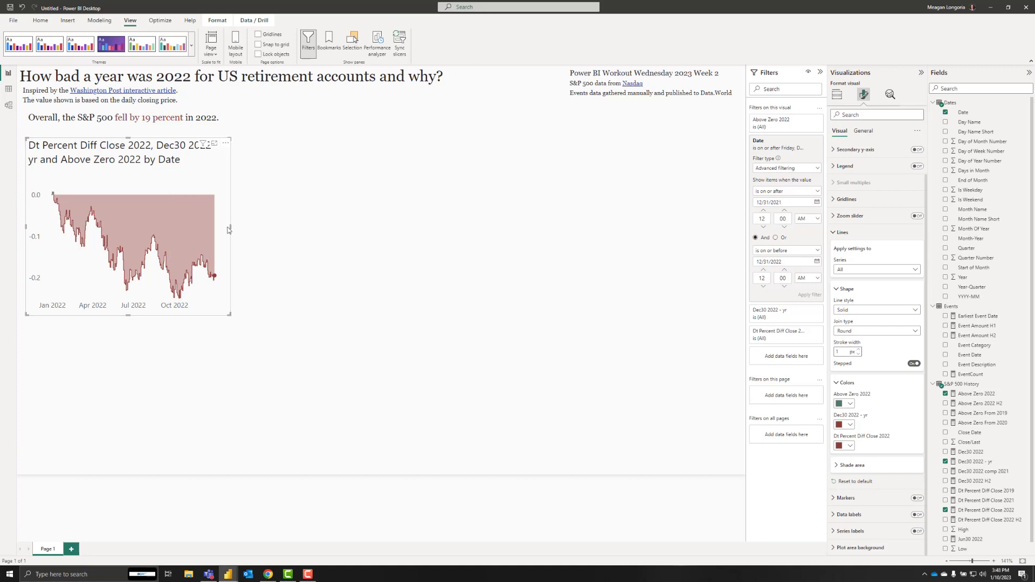
# Widen the area chart and inspect its data point tooltips along the early 2022 dates.
pyautogui.moveTo(228, 231); pyautogui.dragTo(279, 232)
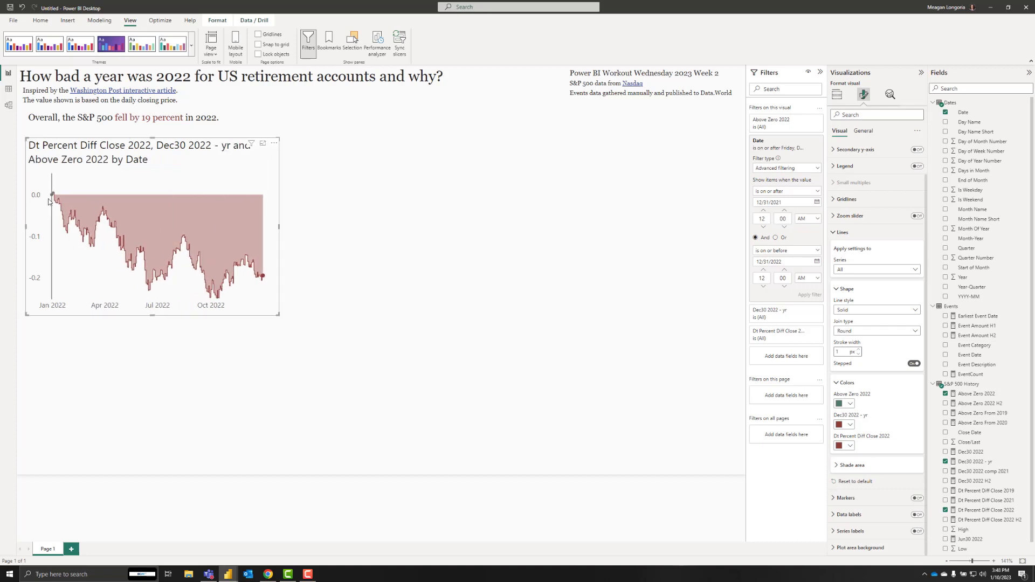
pyautogui.moveTo(54, 198)
pyautogui.moveTo(84, 269)
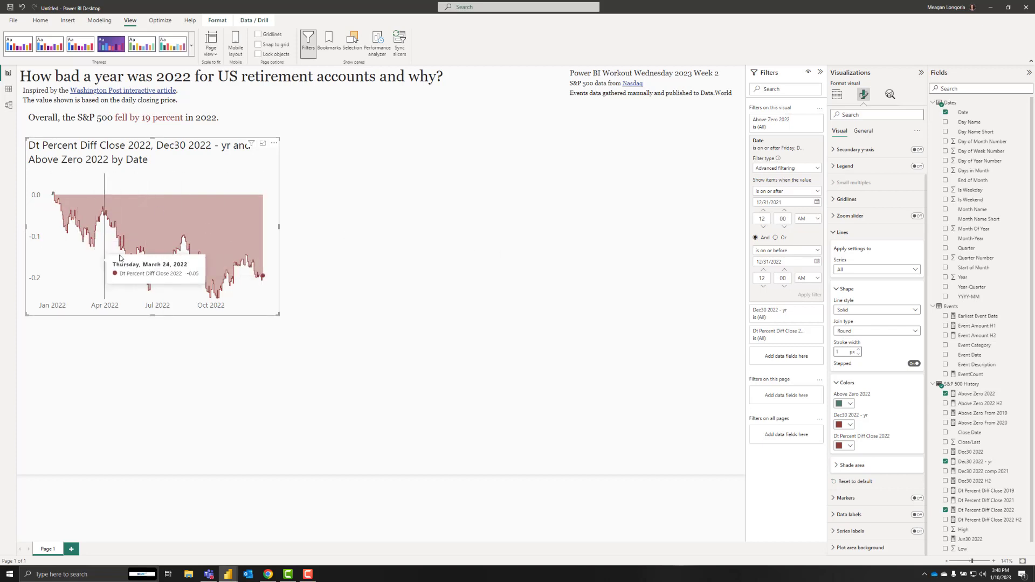
# Turn on markers for the area chart and hide them for the Dt Percent Diff Close 2022 series.
pyautogui.moveTo(264, 287)
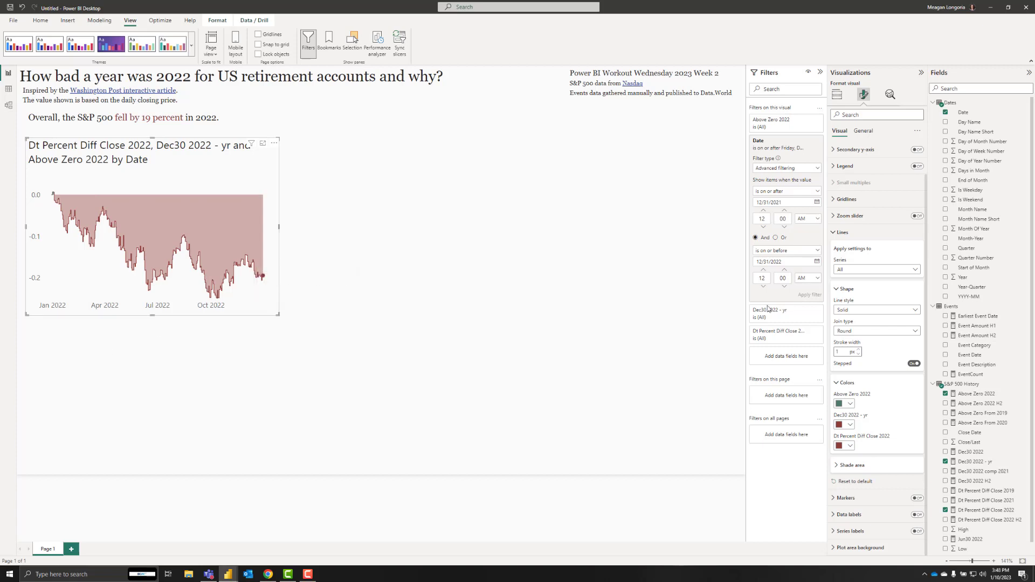
pyautogui.click(855, 234)
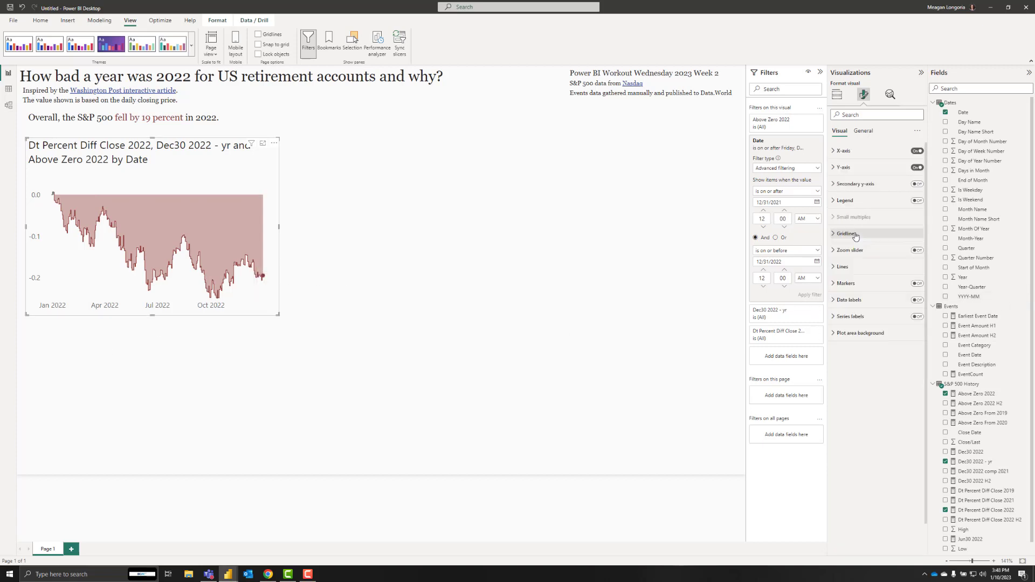
pyautogui.click(855, 283)
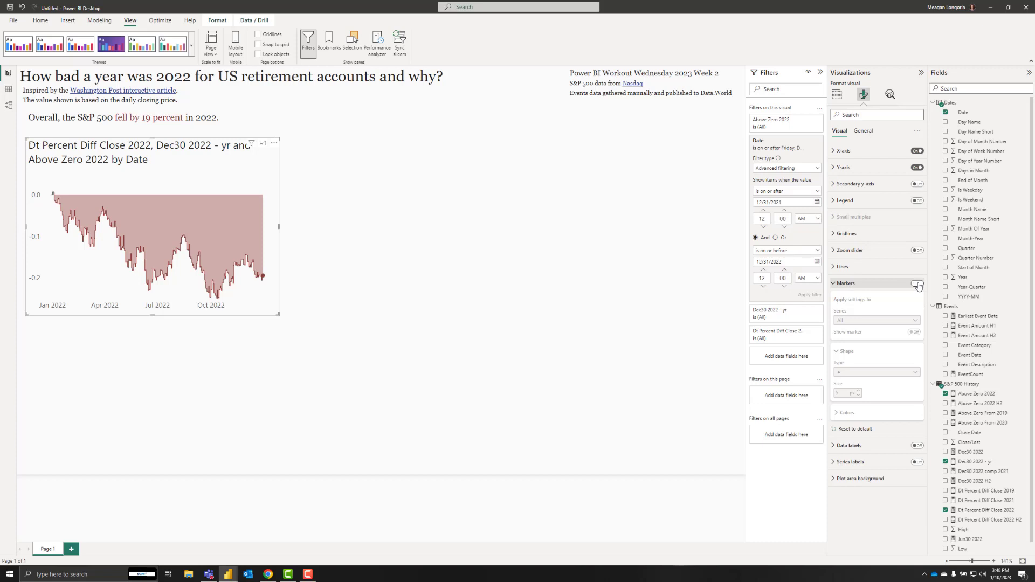
pyautogui.click(917, 284)
pyautogui.click(864, 321)
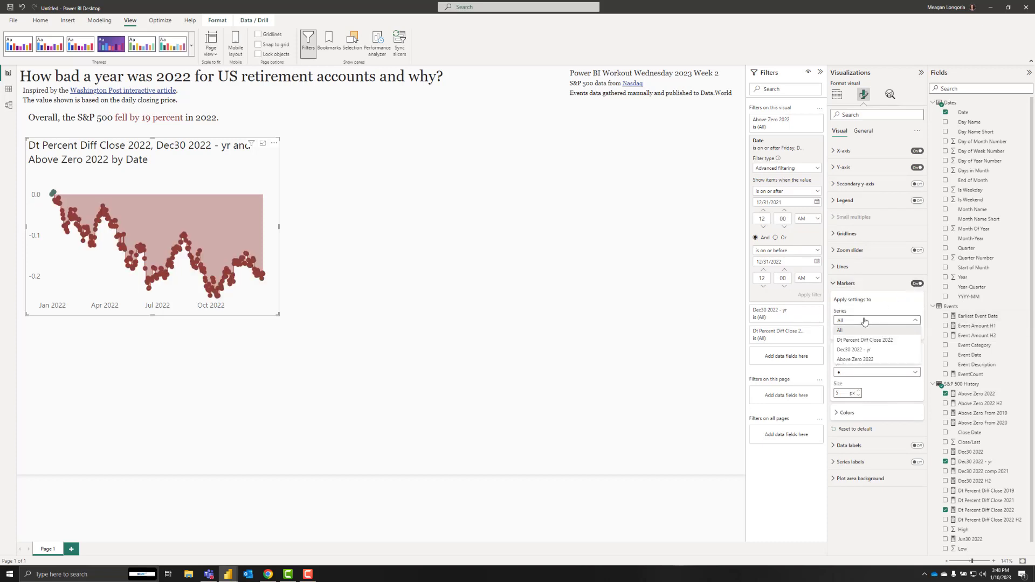
pyautogui.click(857, 342)
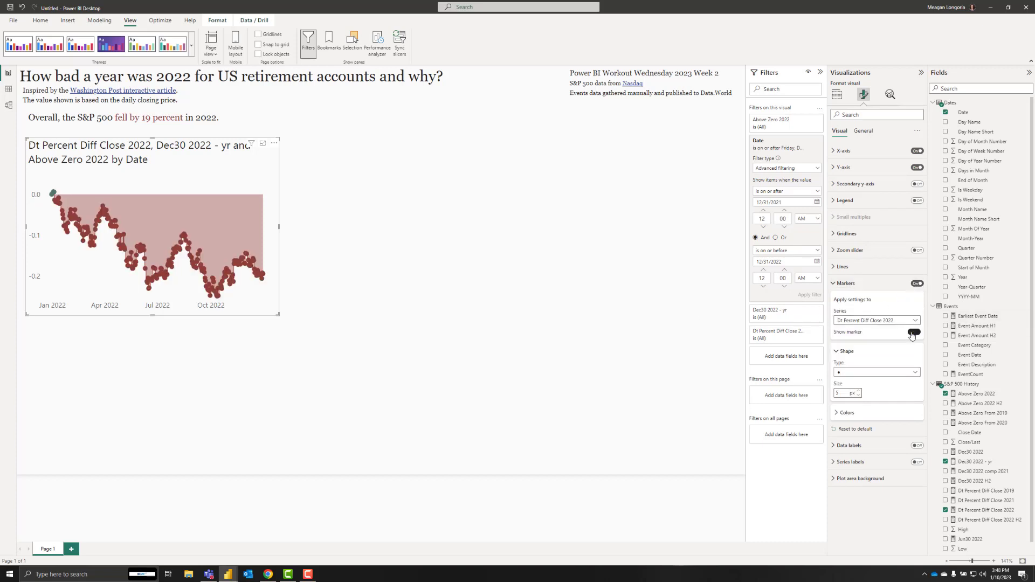
pyautogui.click(914, 332)
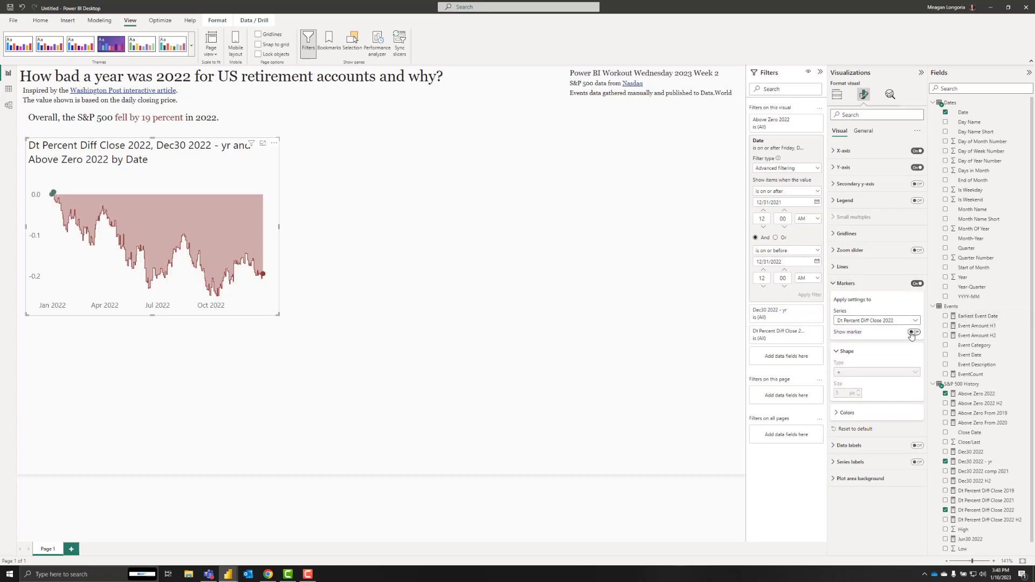
# Hide the Above Zero 2022 markers and set the Dec30 2022 - yr marker size to 4 px.
pyautogui.click(857, 323)
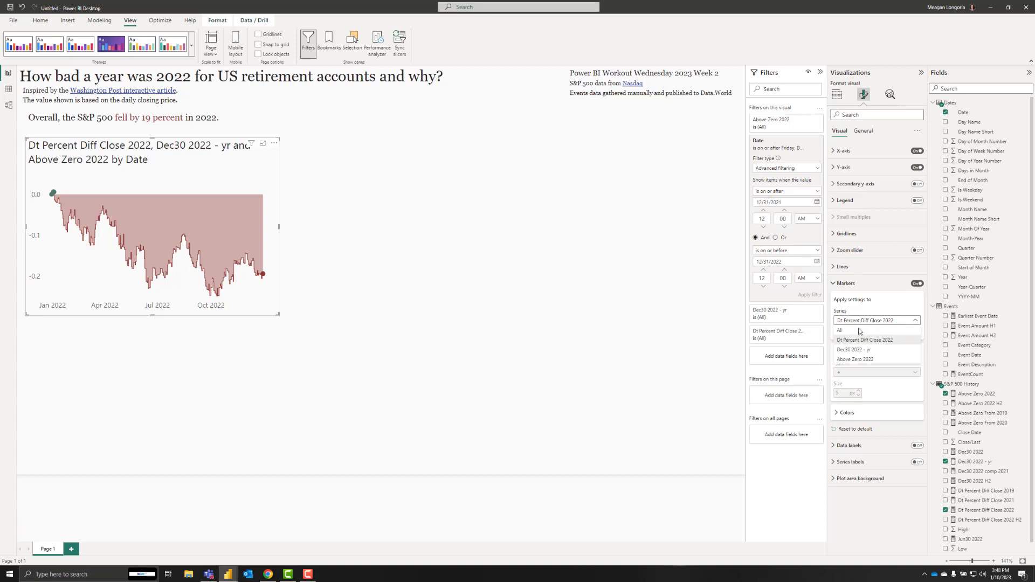
pyautogui.click(856, 359)
pyautogui.click(915, 332)
pyautogui.click(894, 321)
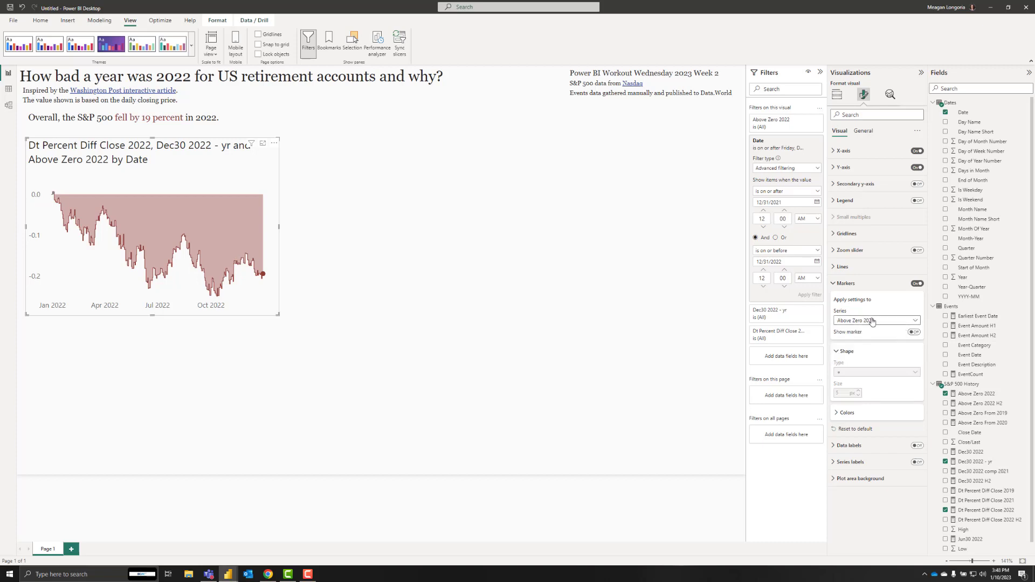
pyautogui.click(859, 350)
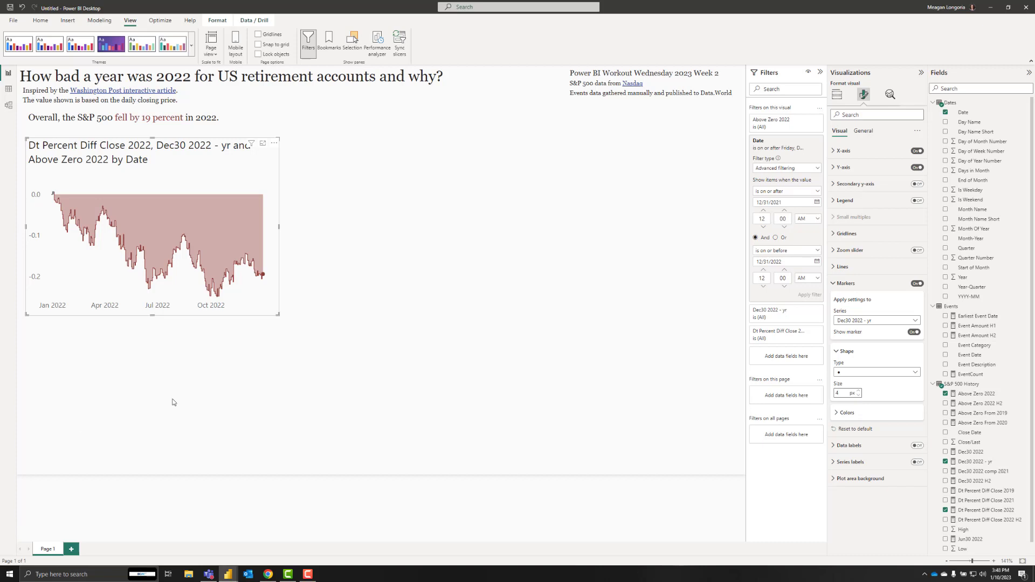
pyautogui.moveTo(264, 276)
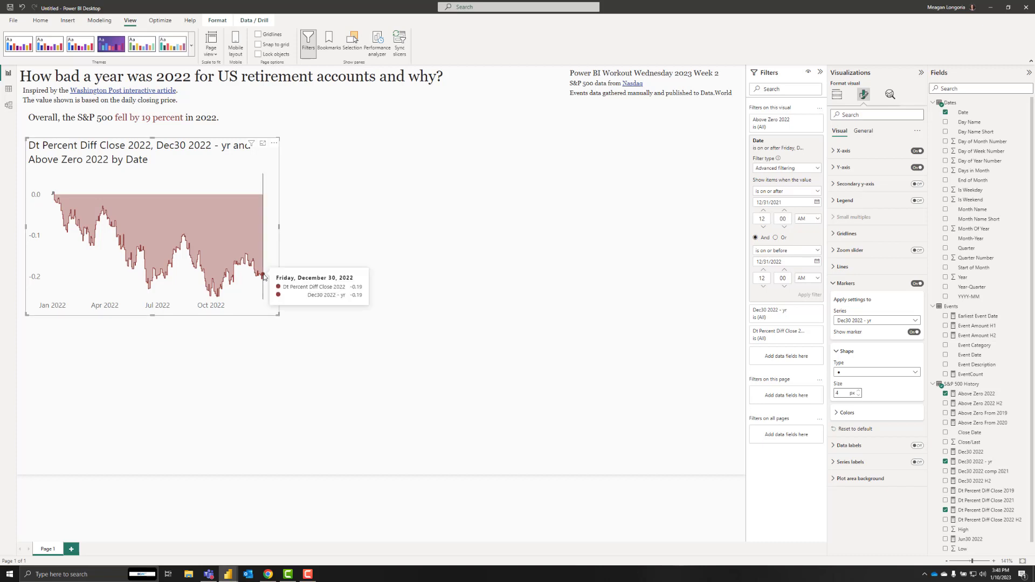
# Try data labels on the area chart, hiding them for the Dt Percent Diff Close 2022 and Above Zero 2022 series.
pyautogui.click(845, 284)
pyautogui.click(849, 300)
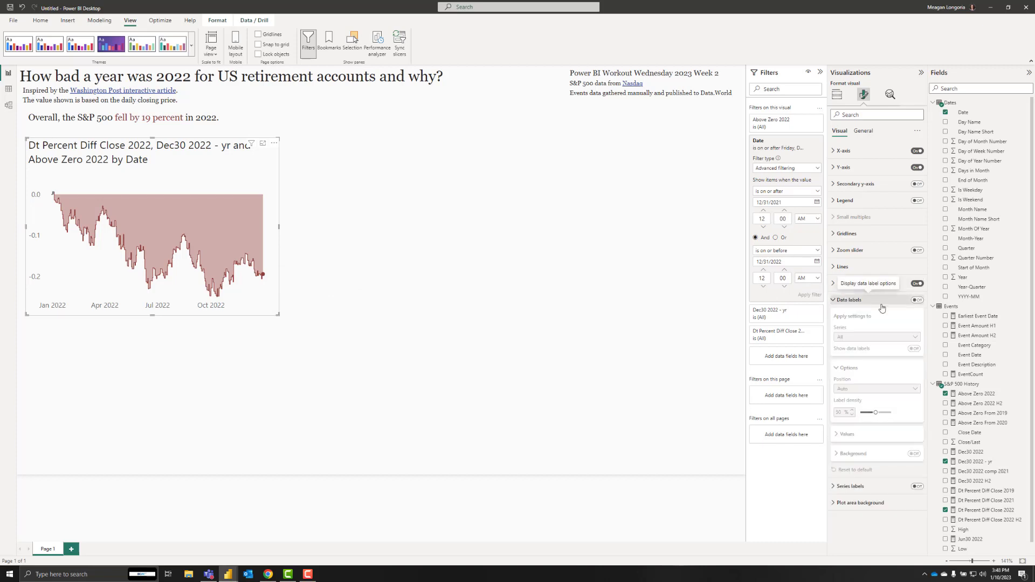
pyautogui.click(915, 306)
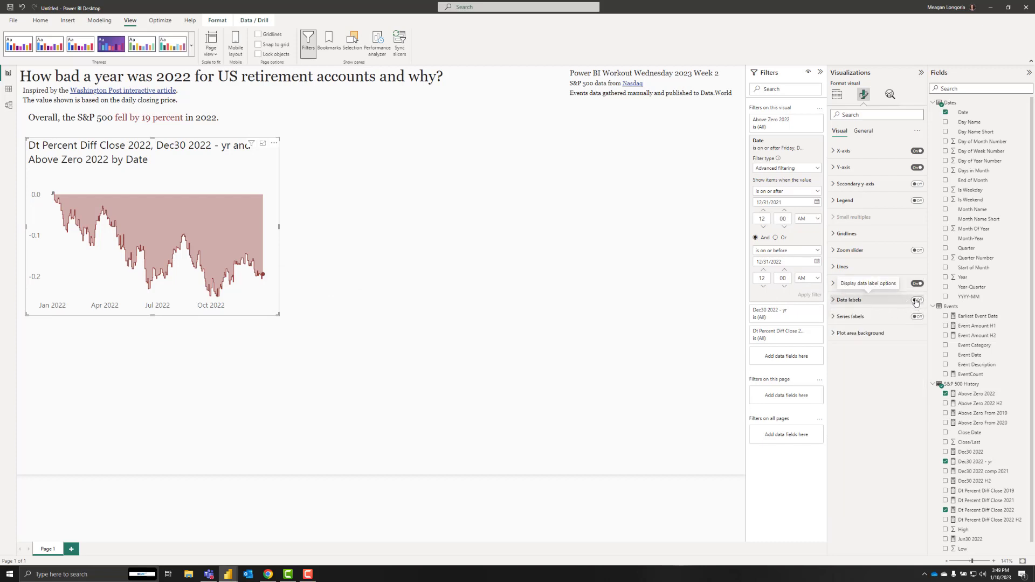
pyautogui.click(915, 301)
pyautogui.click(835, 300)
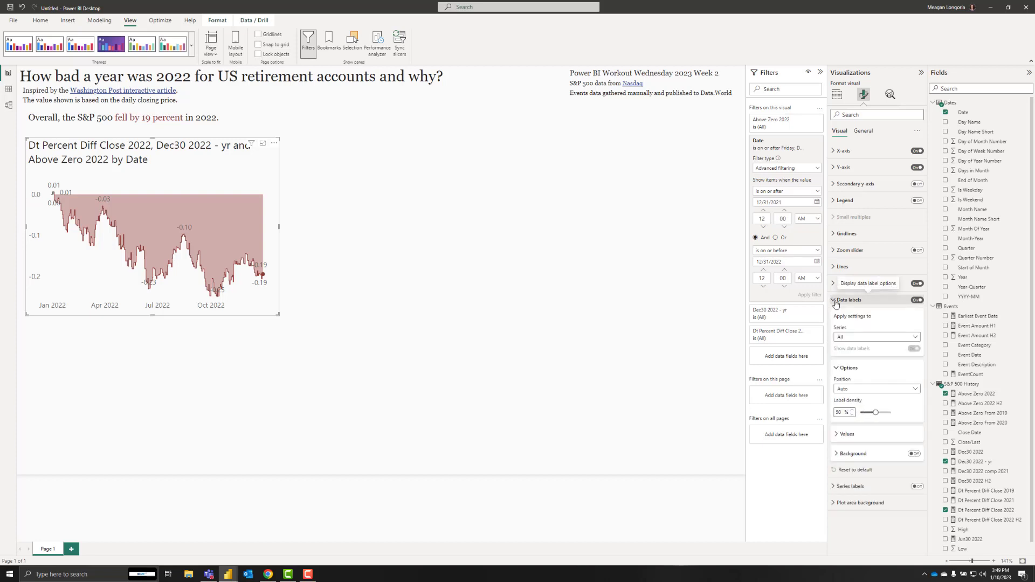
pyautogui.click(871, 336)
pyautogui.click(883, 354)
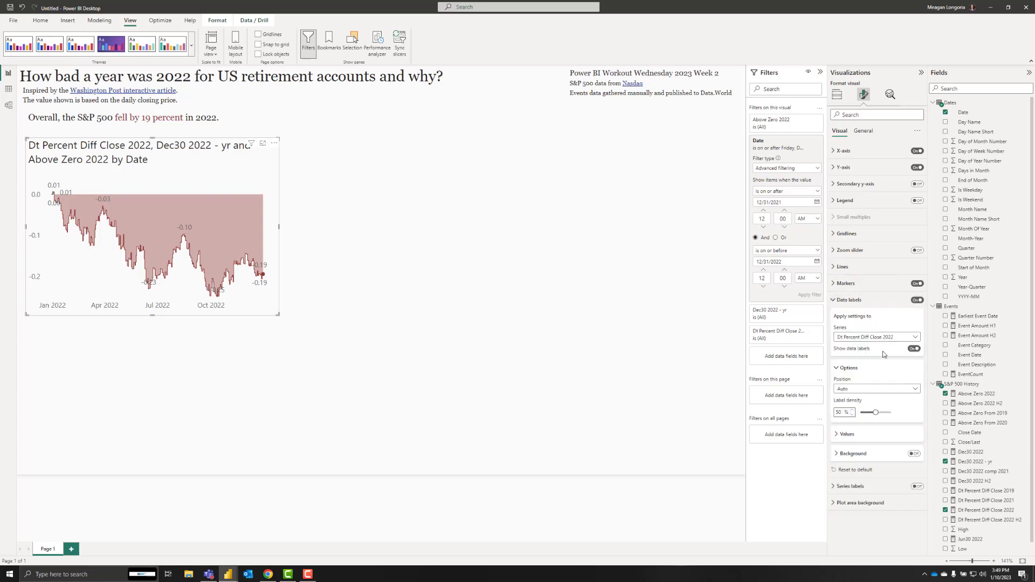
pyautogui.click(914, 349)
pyautogui.click(889, 337)
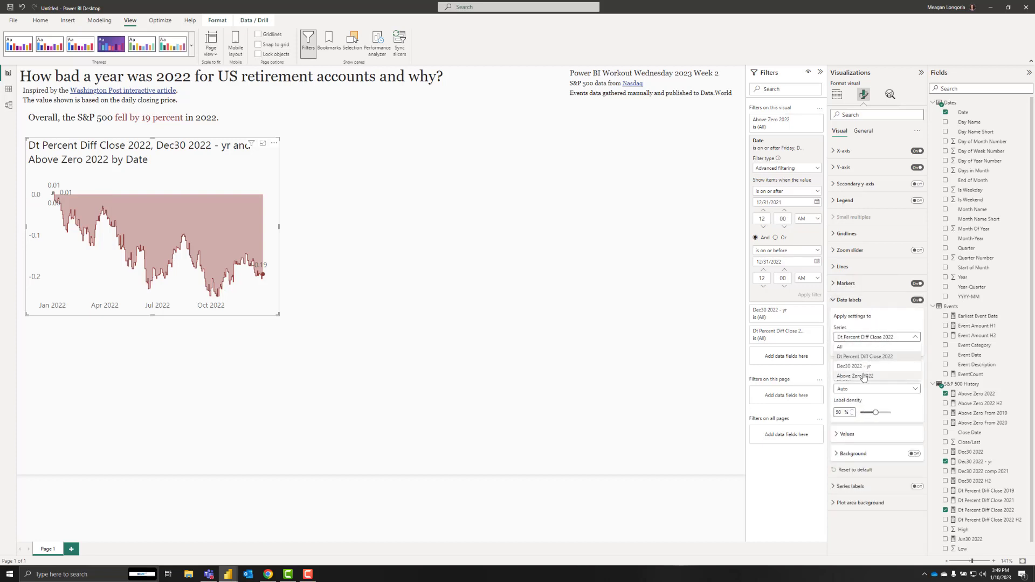
pyautogui.click(864, 376)
pyautogui.click(914, 349)
# Try the Under position for the Dec30 2022 - yr data label and turn the chart's data labels off.
pyautogui.click(889, 337)
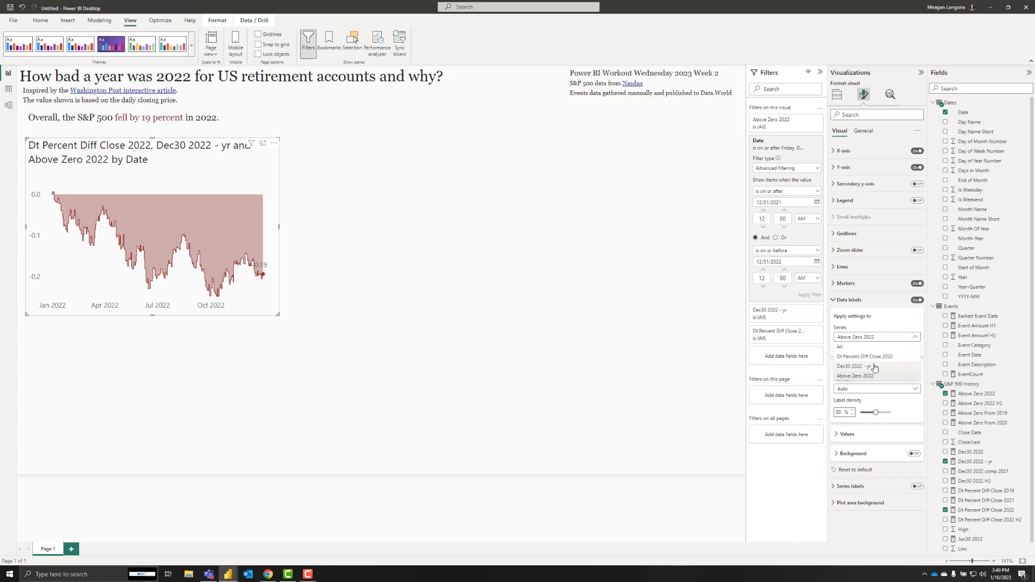
pyautogui.click(875, 366)
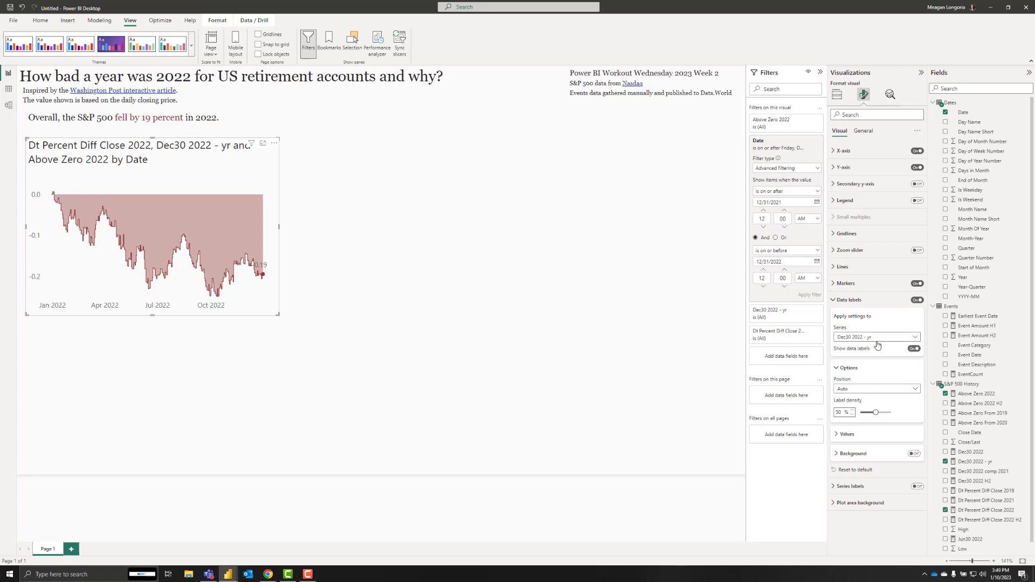
pyautogui.click(872, 388)
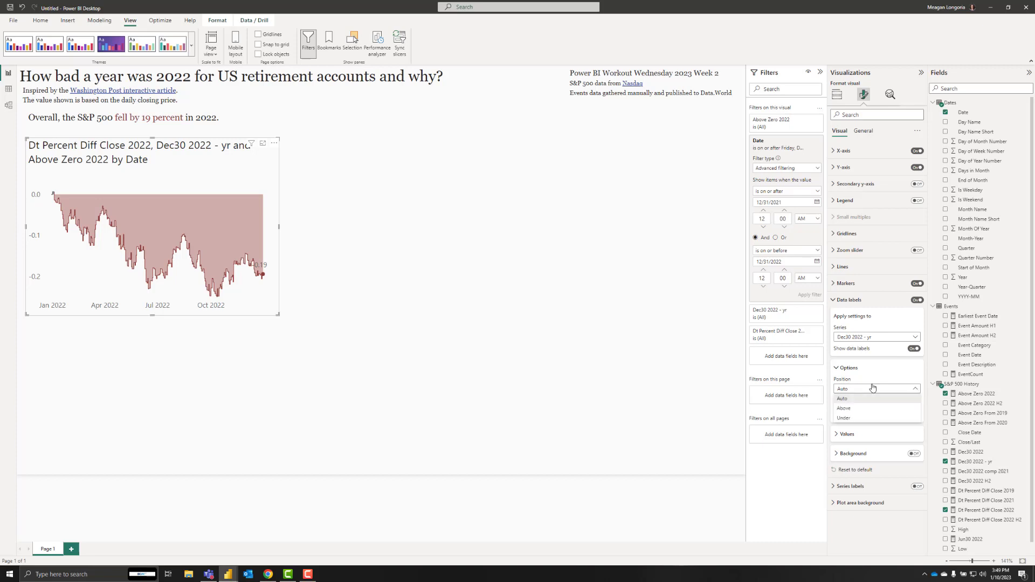
pyautogui.click(868, 409)
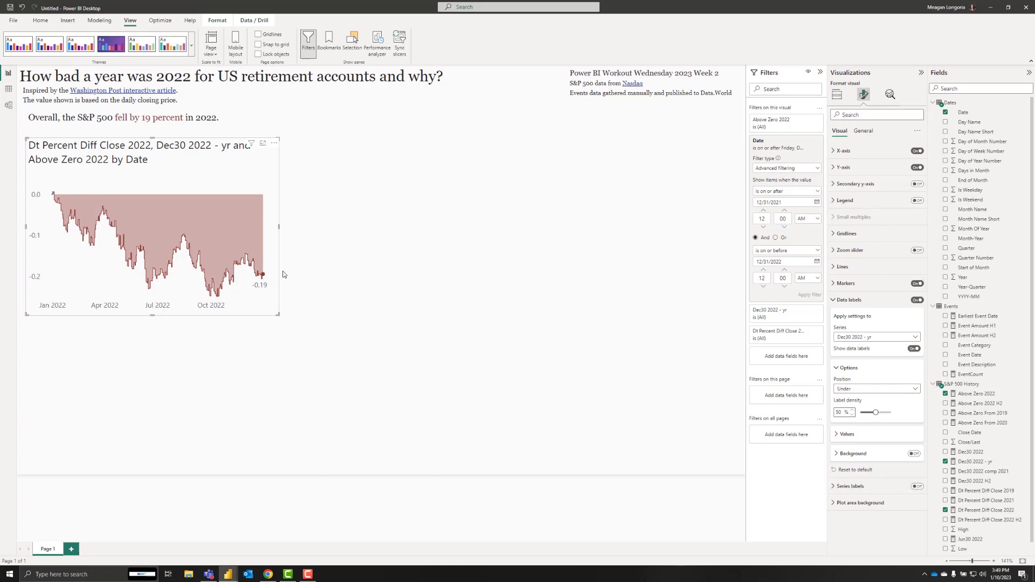
pyautogui.click(916, 300)
pyautogui.click(835, 302)
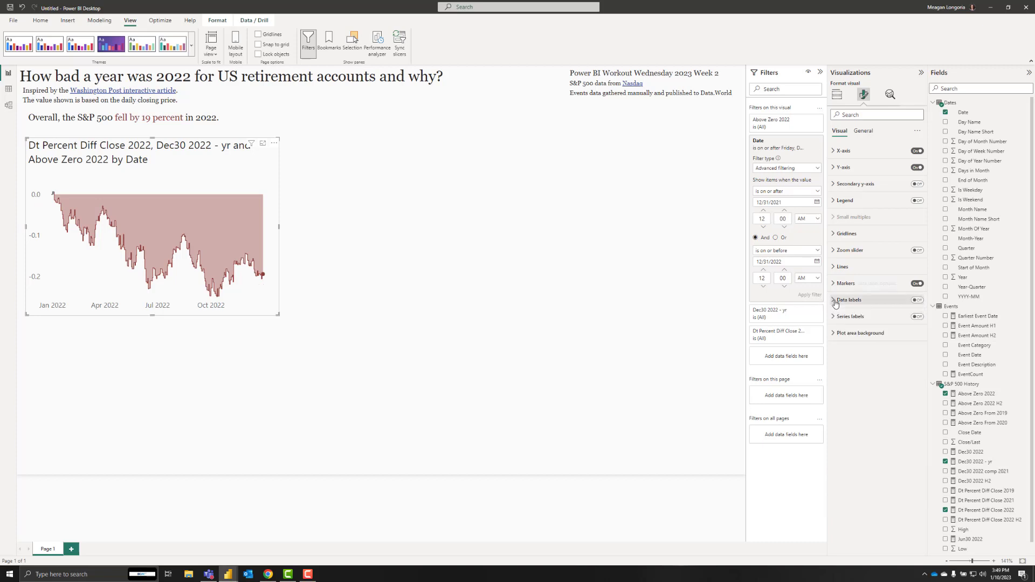
# Turn on series labels and hide them for the Dt Percent Diff Close 2022 and Above Zero 2022 series.
pyautogui.click(834, 317)
pyautogui.click(916, 317)
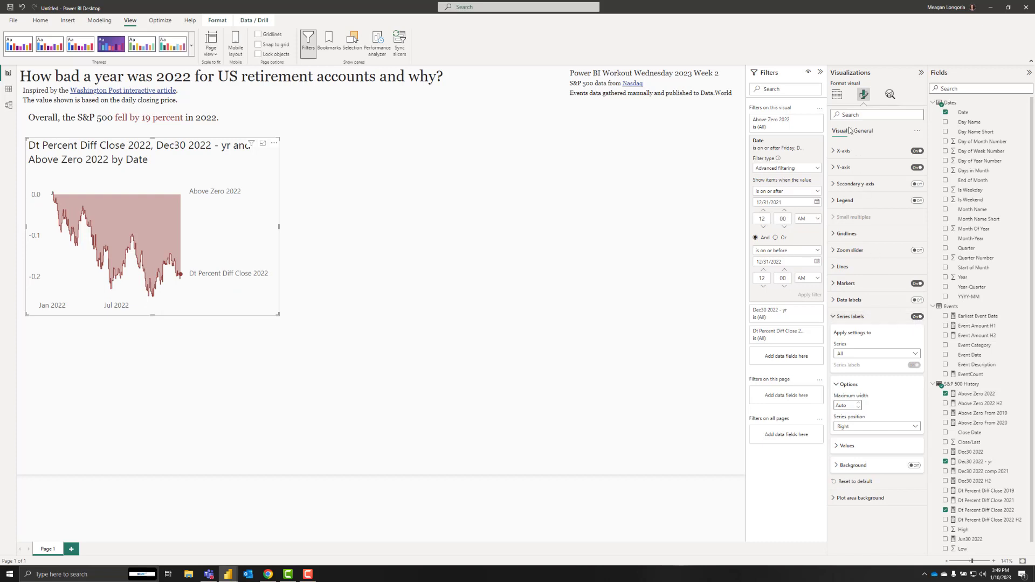
pyautogui.click(859, 354)
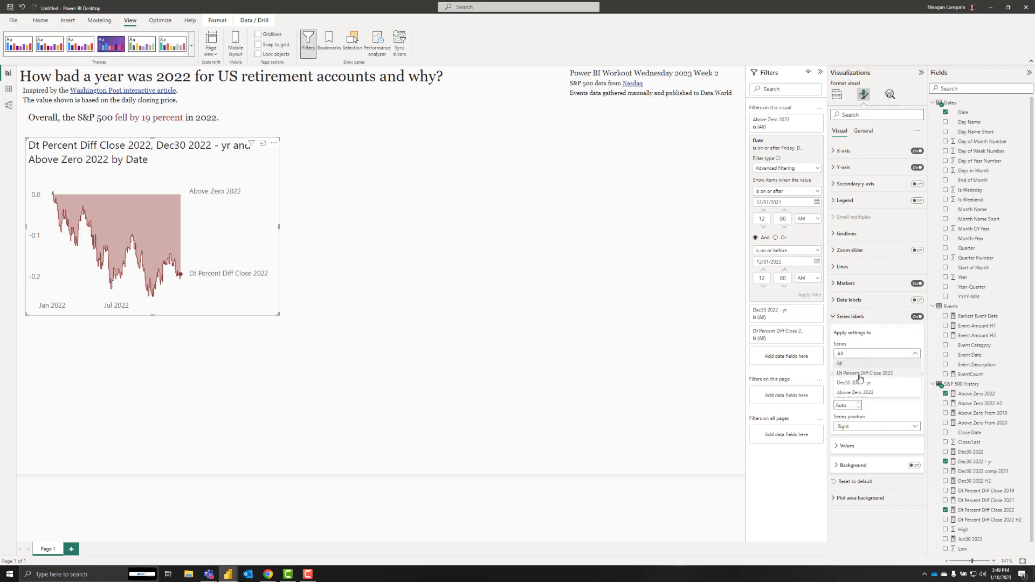
pyautogui.click(860, 373)
pyautogui.click(912, 365)
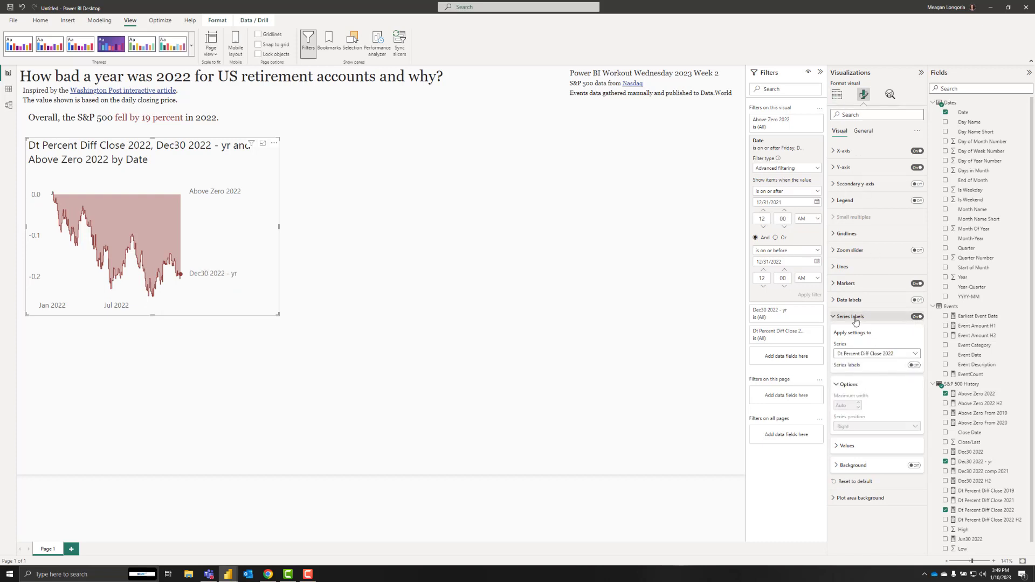
pyautogui.click(859, 354)
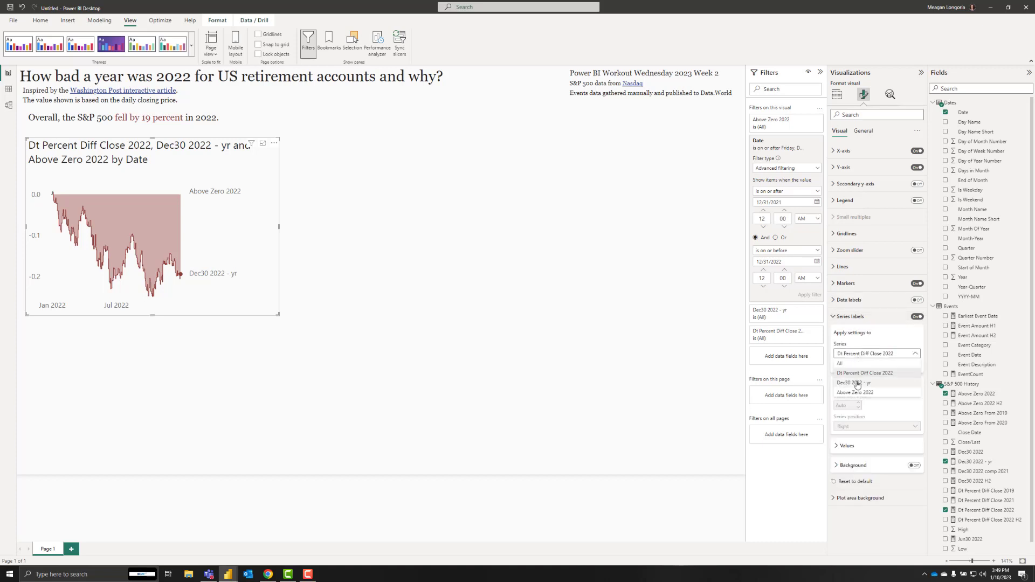
pyautogui.click(859, 393)
pyautogui.click(913, 366)
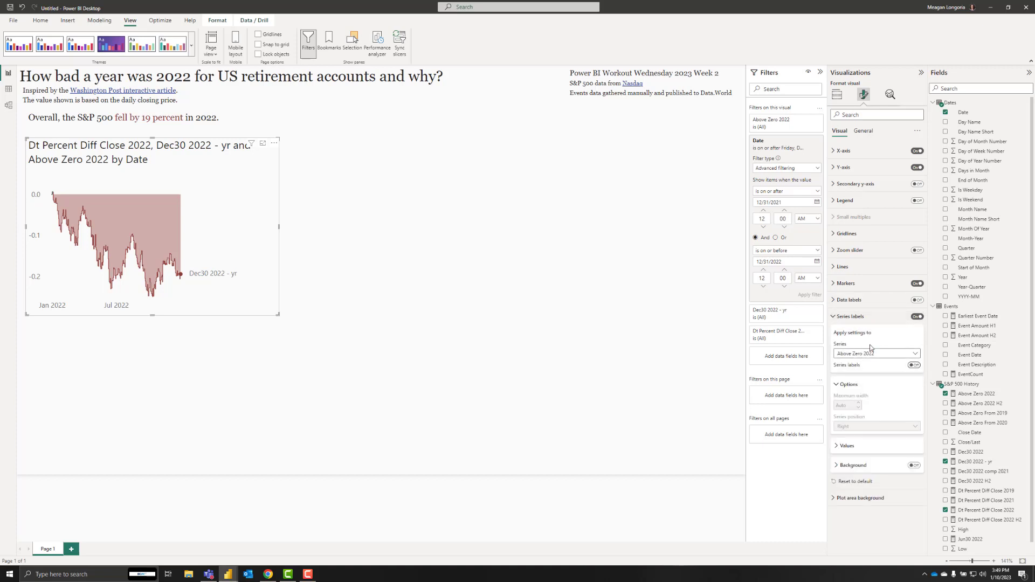
pyautogui.click(850, 316)
# Rename the Dt Percent Diff Close 2022 measure as D1 for this chart's Y-axis.
pyautogui.click(838, 97)
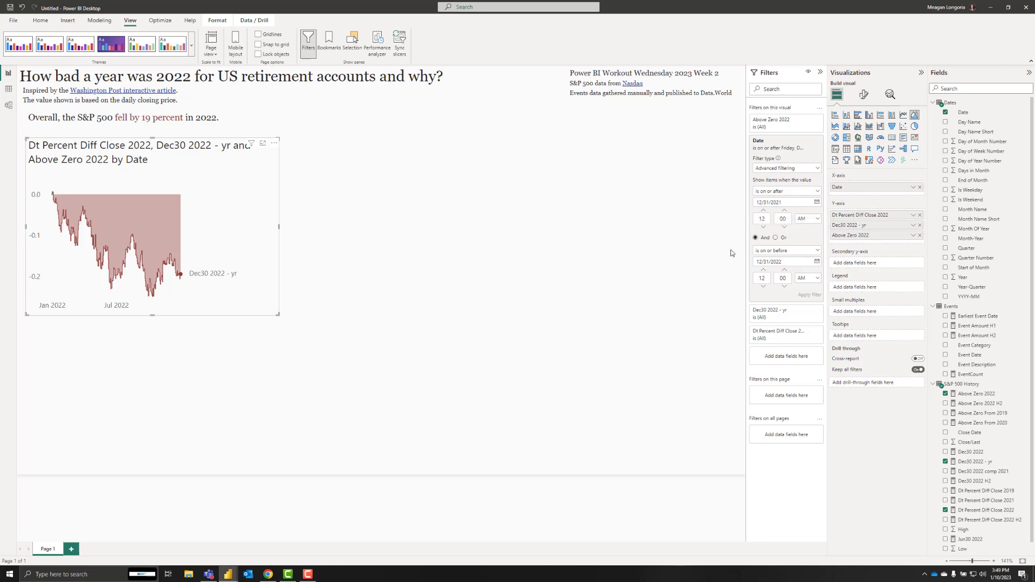
pyautogui.doubleClick(861, 217)
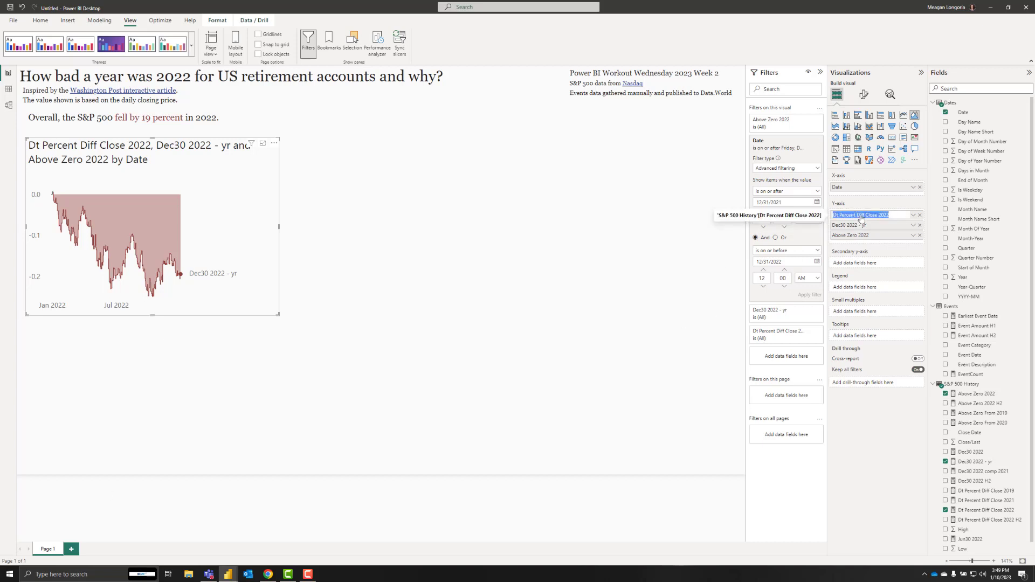
pyautogui.write('D1')
pyautogui.press('Return')
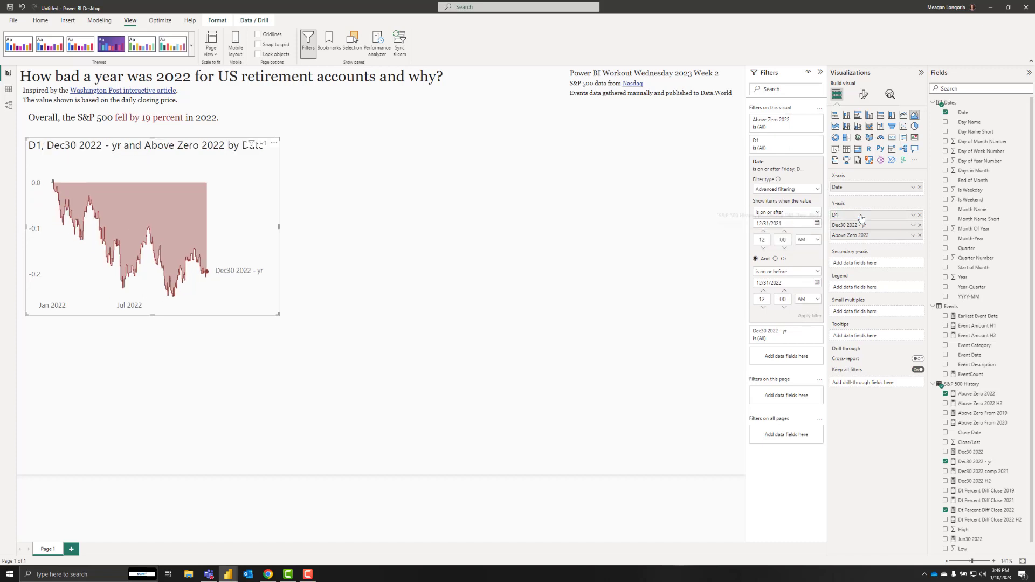
# Rename the chart's Dec30 2022 - yr value as -19% and its Above Zero 2022 value as >0.
pyautogui.doubleClick(852, 226)
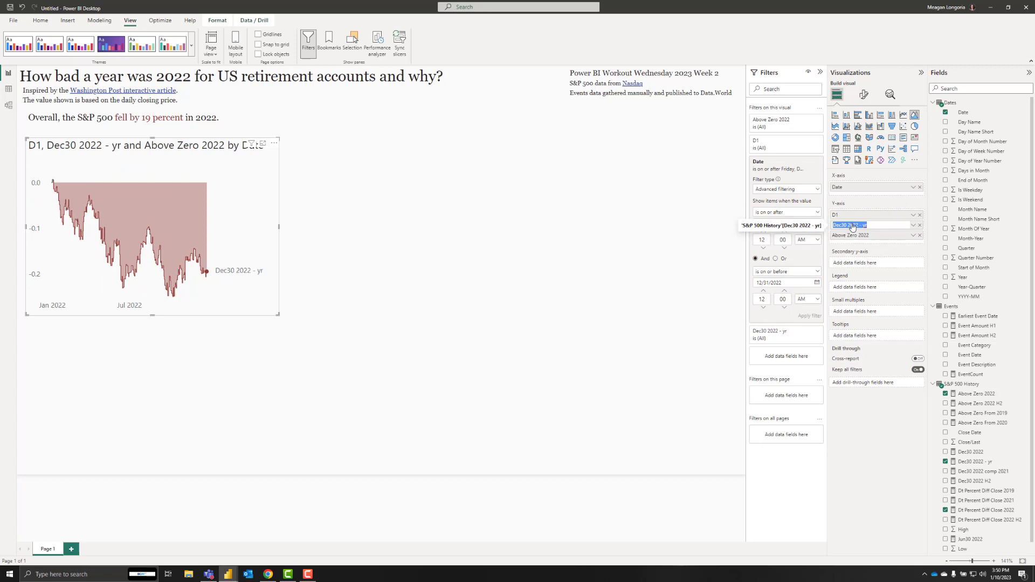
pyautogui.write('-19%')
pyautogui.press('Return')
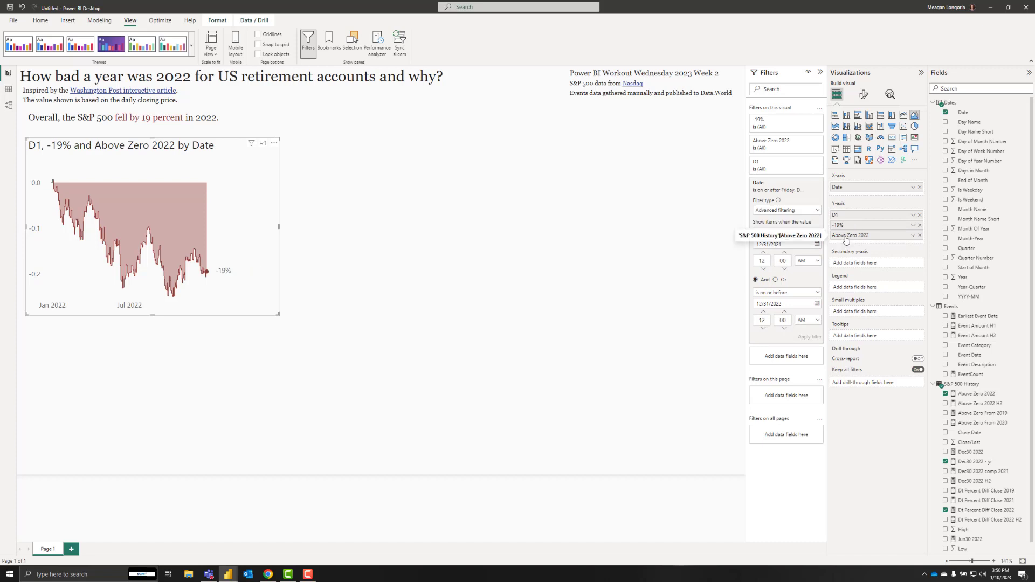
pyautogui.doubleClick(845, 236)
pyautogui.write('>0')
pyautogui.press('Return')
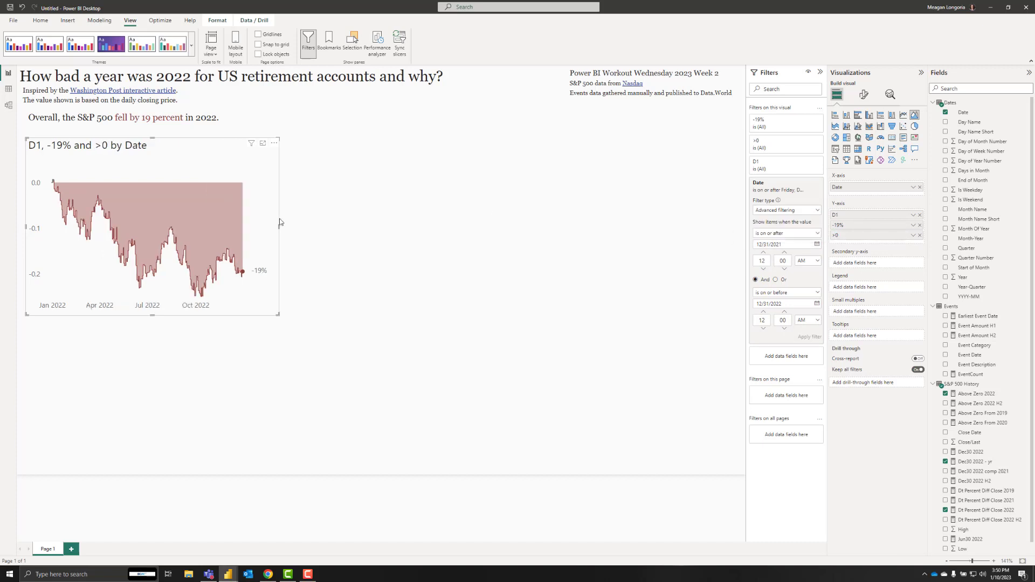
# Make the chart's series label text bold and black.
pyautogui.click(863, 94)
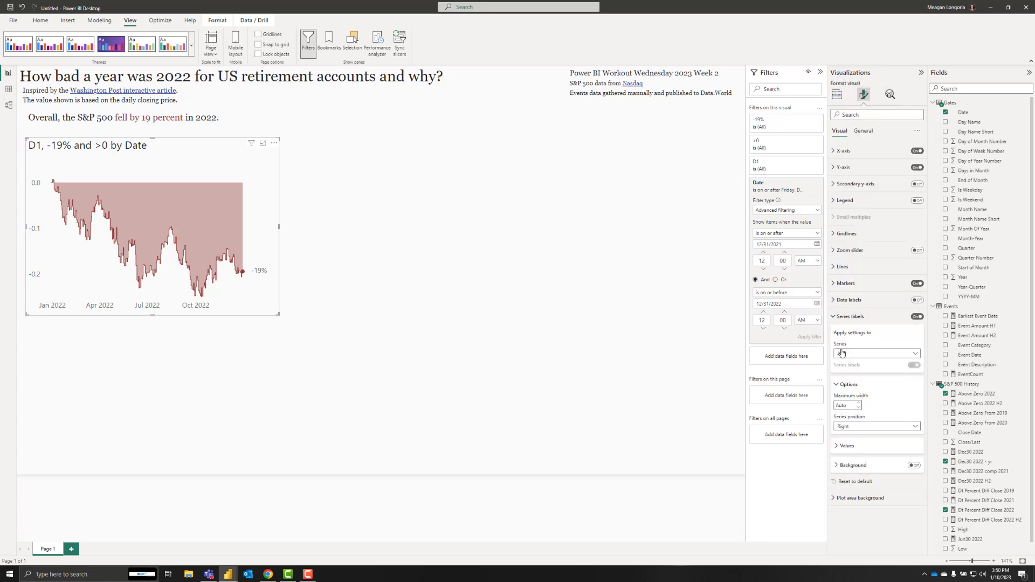
pyautogui.click(851, 446)
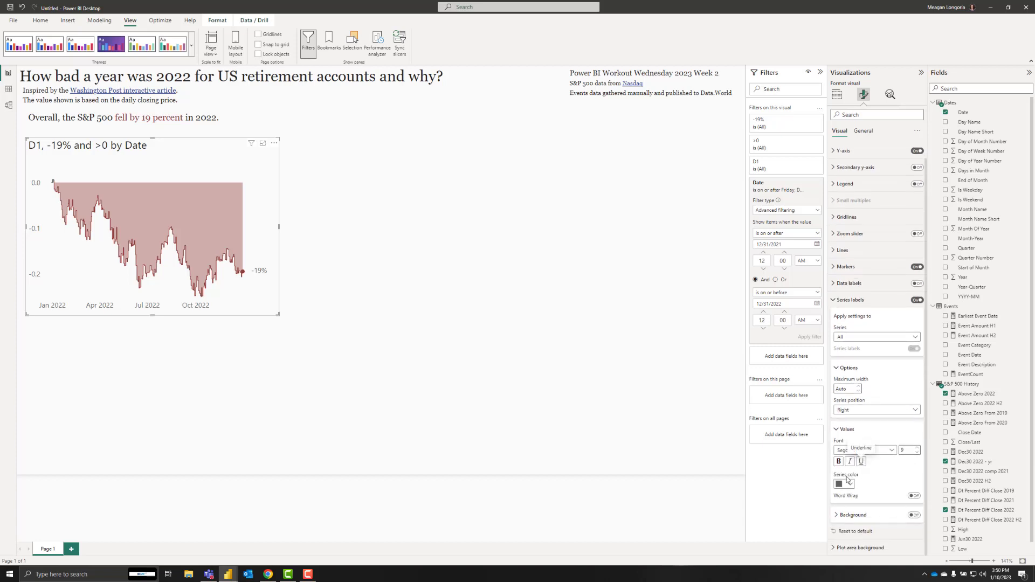
pyautogui.click(846, 484)
pyautogui.click(857, 397)
pyautogui.click(839, 462)
# Format the Event Amount H1 measure as a percentage with 0 decimal places.
pyautogui.click(836, 94)
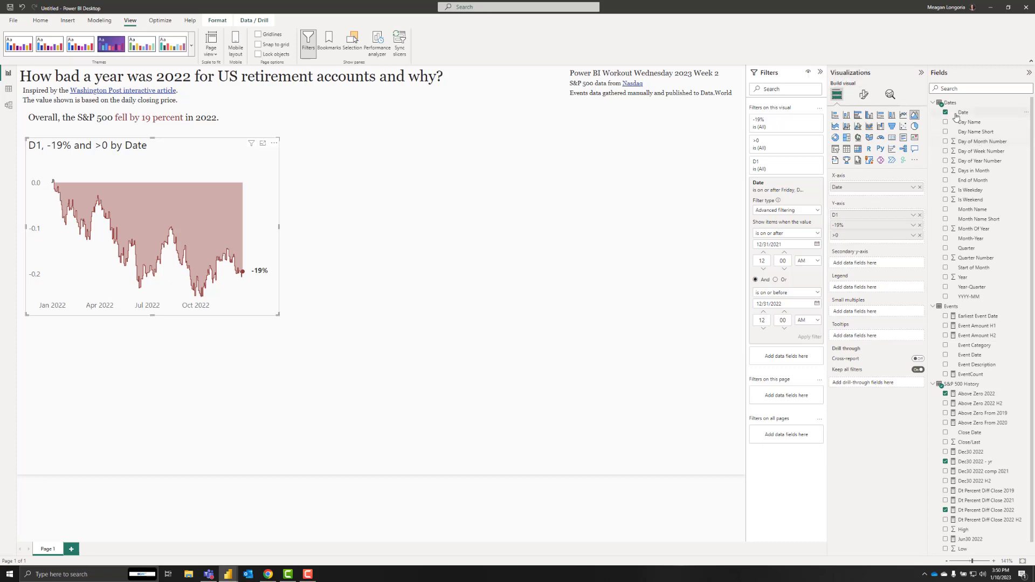
pyautogui.scroll(-1, 957, 134)
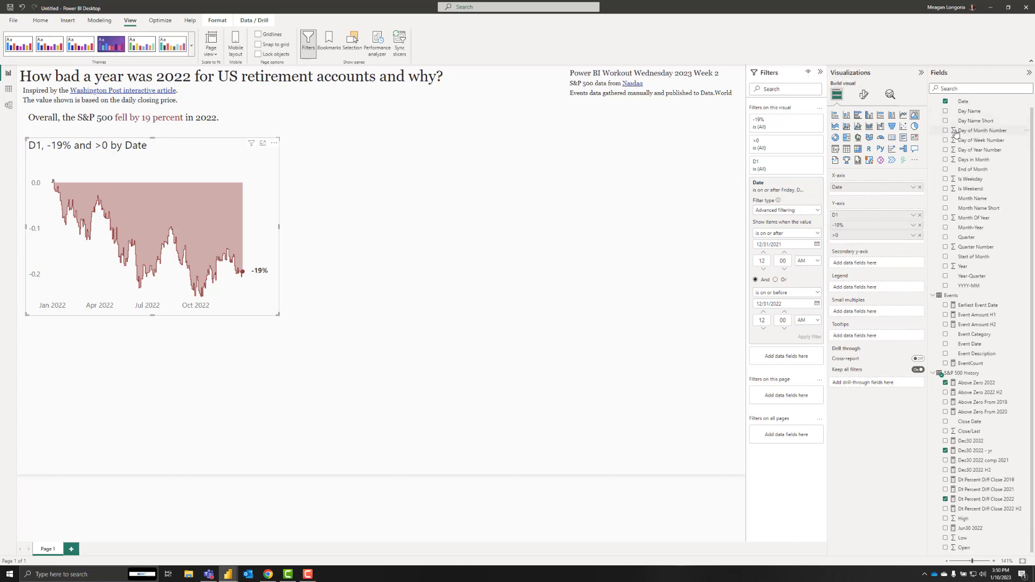
pyautogui.click(989, 316)
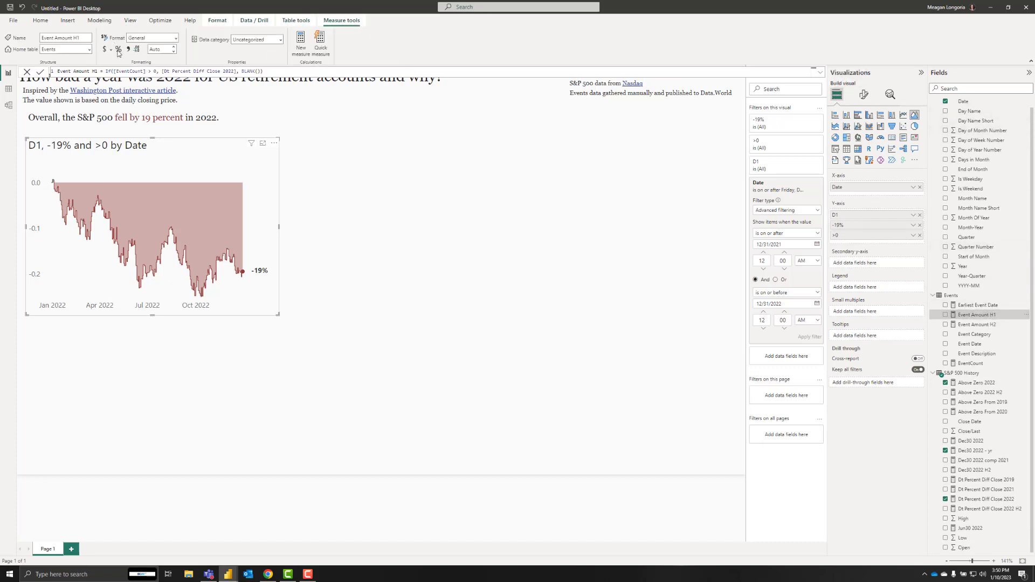
pyautogui.click(118, 49)
pyautogui.click(555, 201)
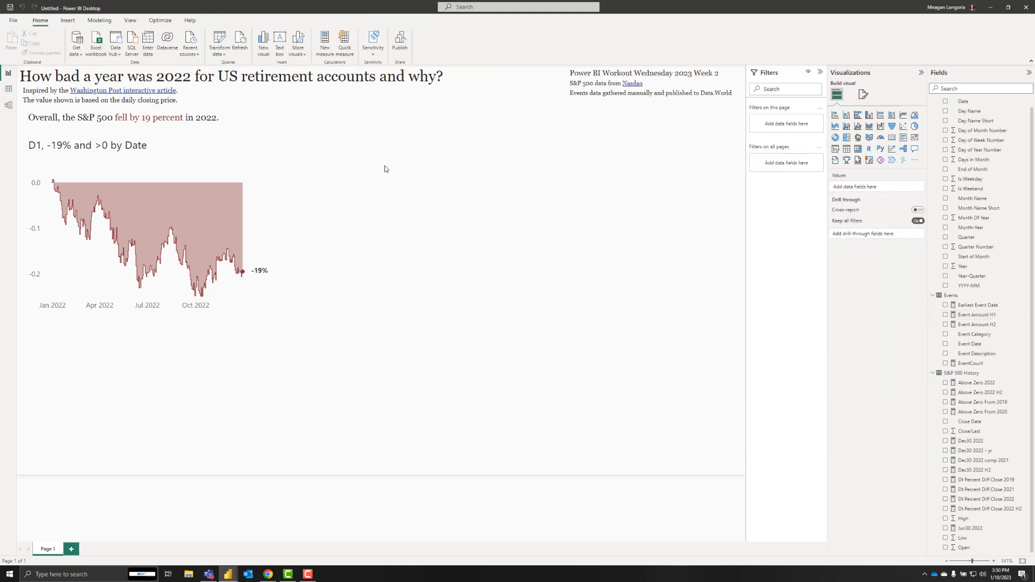
pyautogui.click(979, 316)
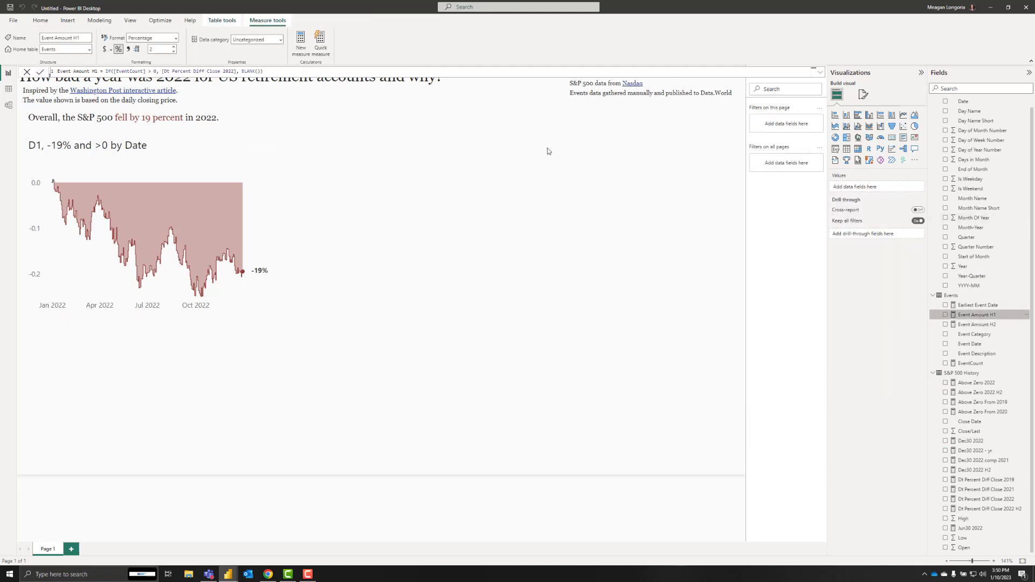
pyautogui.write('0')
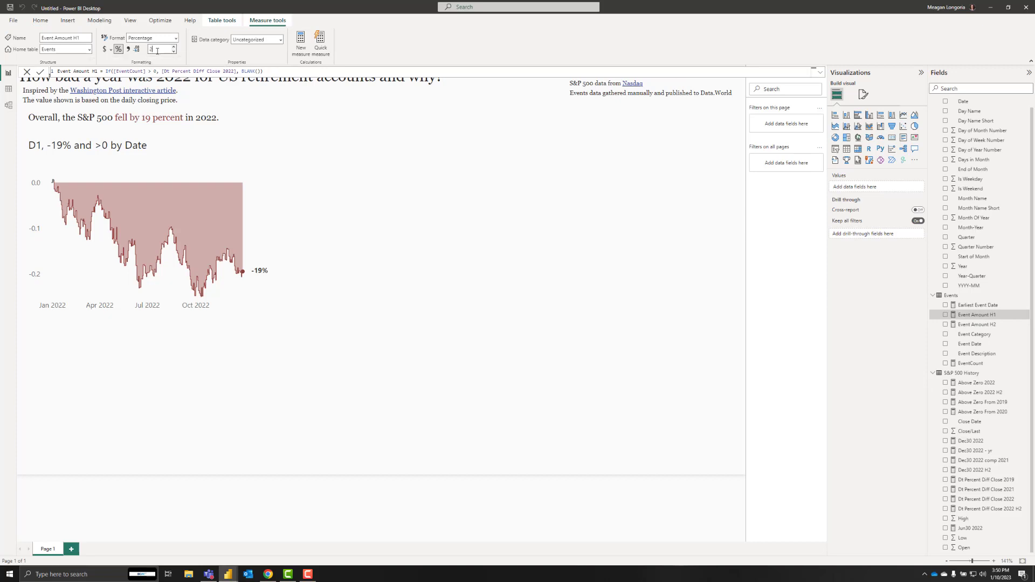
# Format the Event Amount H2 measure as a percentage with 0 decimal places.
pyautogui.click(970, 324)
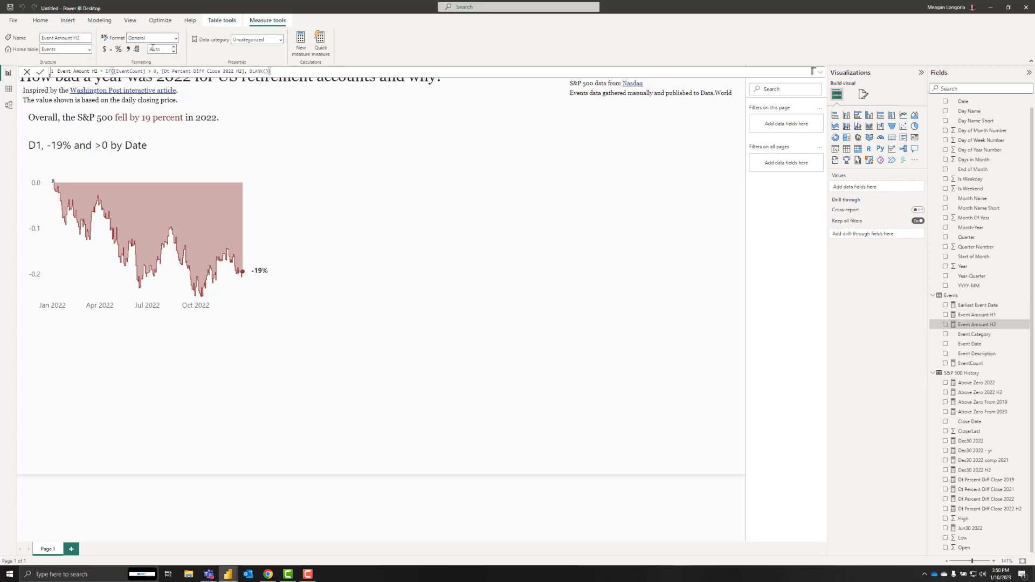
pyautogui.click(118, 49)
pyautogui.doubleClick(149, 49)
pyautogui.write('0')
# Format the Above Zero 2022, Above Zero 2022 H2, Above Zero From 2019 and Above Zero From 2020 measures as percentages with 0 decimal places.
pyautogui.click(976, 382)
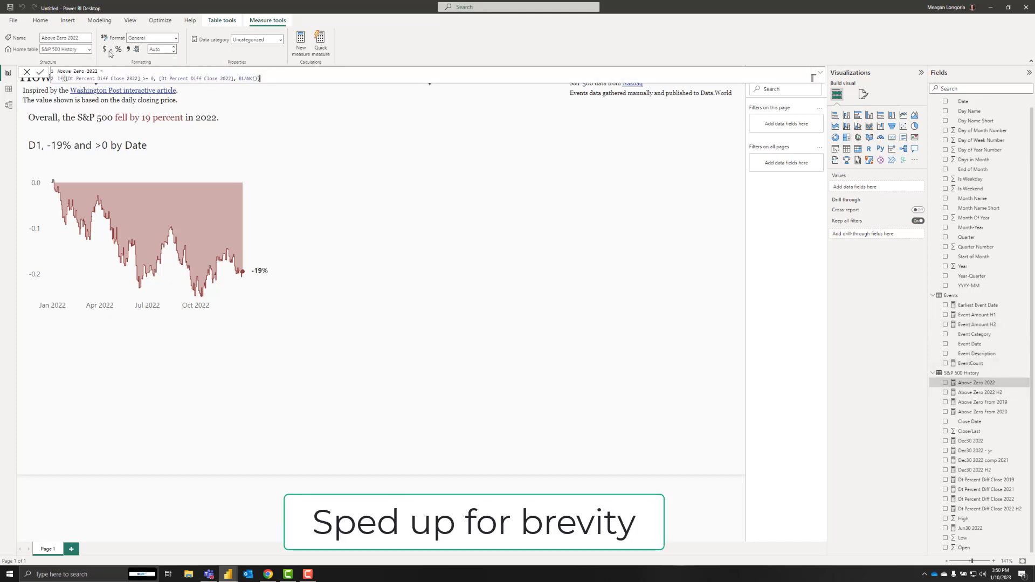
pyautogui.click(989, 392)
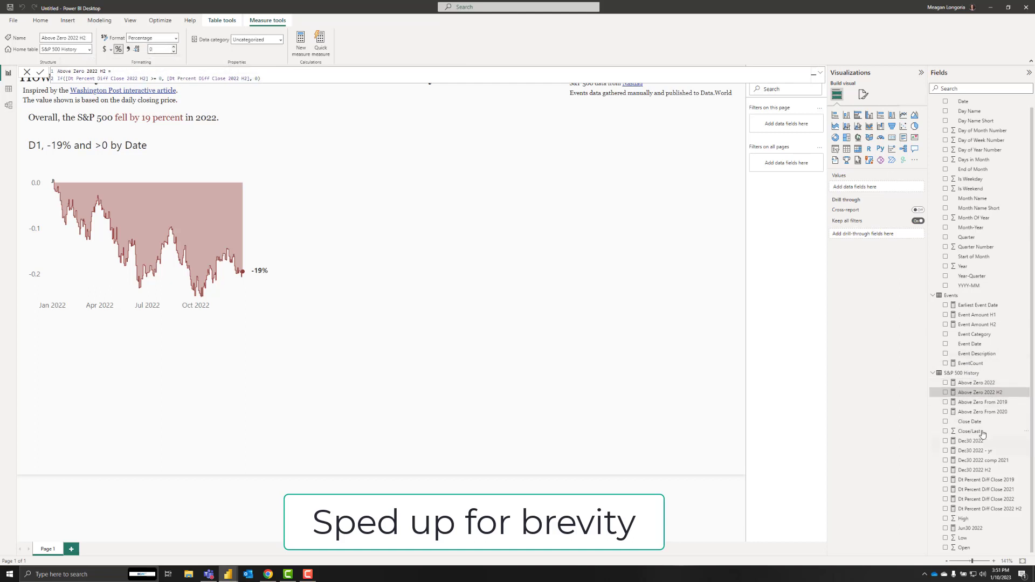
pyautogui.click(981, 402)
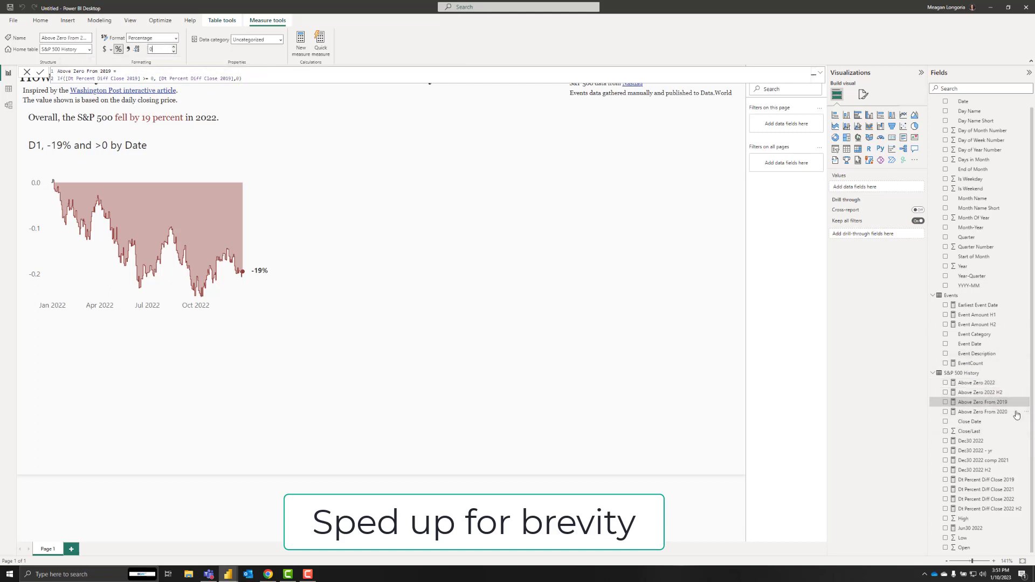
pyautogui.click(973, 412)
# Format the Dec30 2022 - yr and Dec30 2022 comp 2021 measures as percentages with 0 decimal places.
pyautogui.click(974, 451)
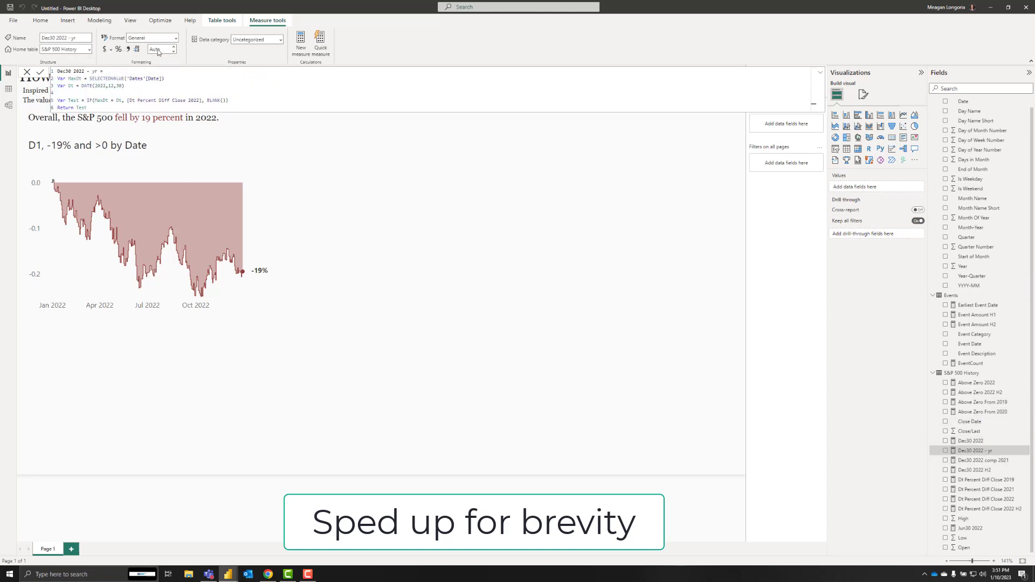
pyautogui.click(981, 461)
pyautogui.click(118, 49)
pyautogui.click(165, 49)
pyautogui.write('2021')
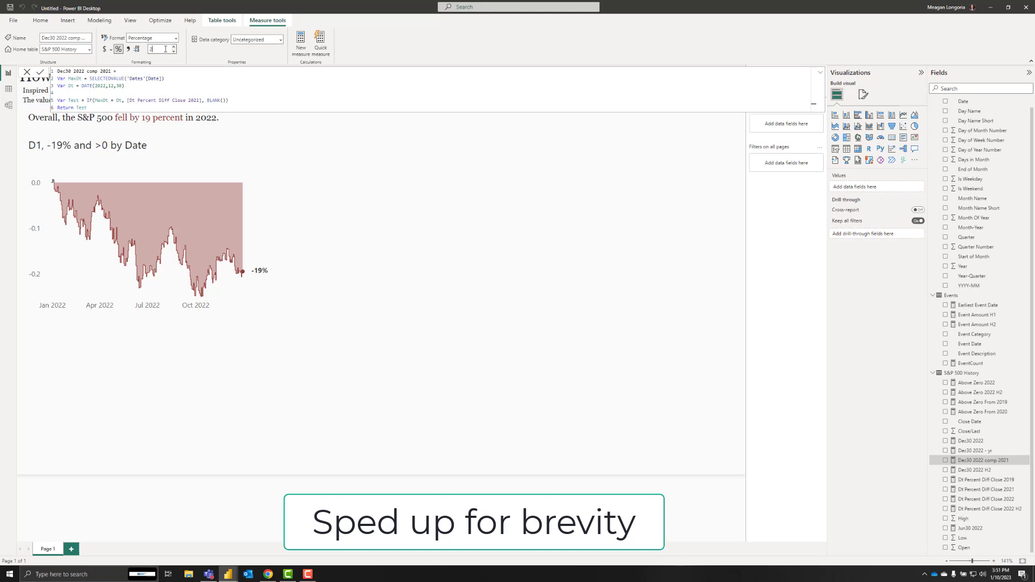
# In the model view, apply the Percentage format to all measures from Dec30 2022 through Dt Percent Diff Close 2022 H2 together.
pyautogui.click(8, 105)
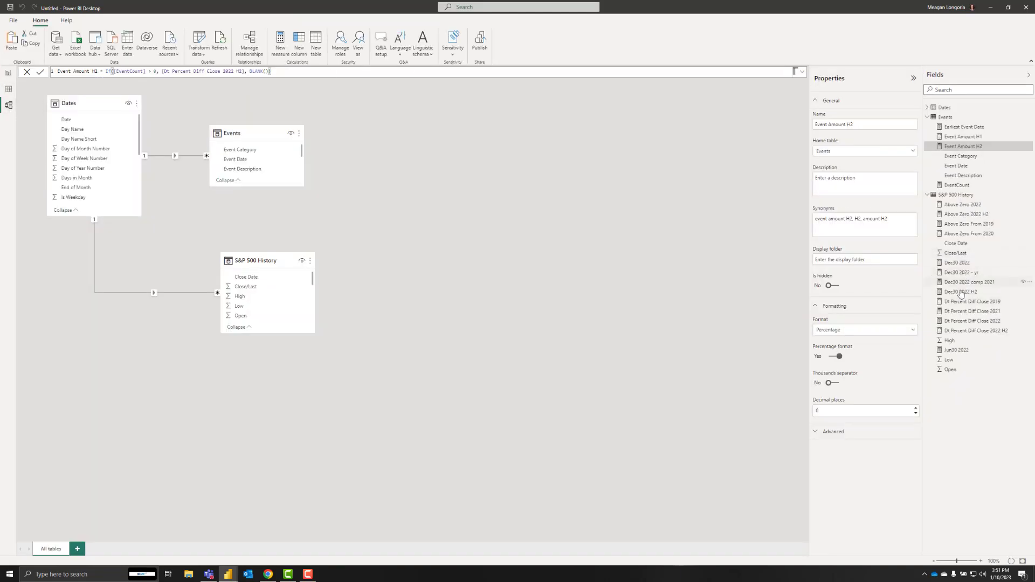
pyautogui.click(953, 263)
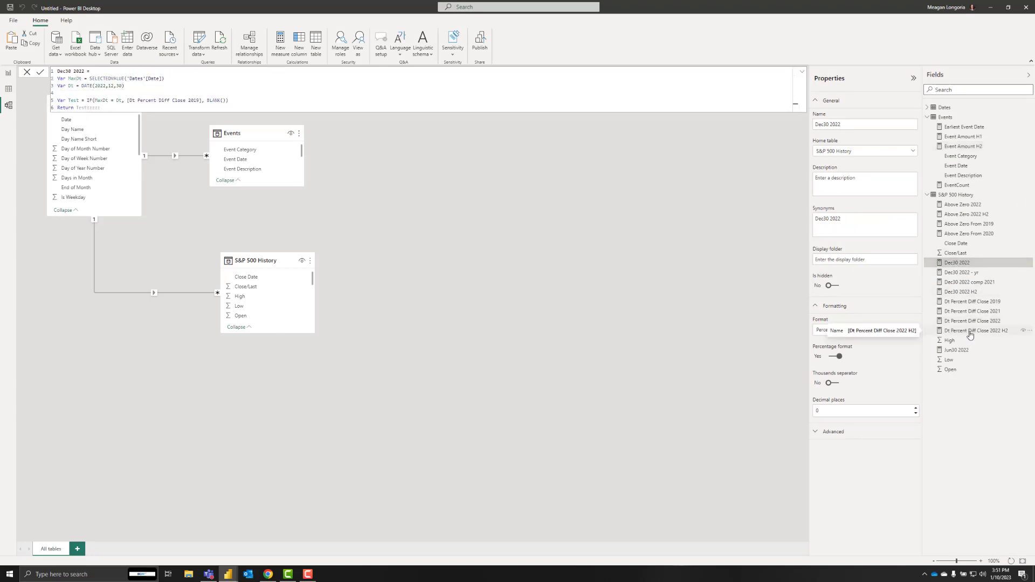
pyautogui.press('BackSpace')
pyautogui.press('BackSpace')
pyautogui.press('BackSpace')
pyautogui.press('BackSpace')
pyautogui.press('BackSpace')
pyautogui.keyDown('shift'); pyautogui.click(970, 331); pyautogui.keyUp('shift')
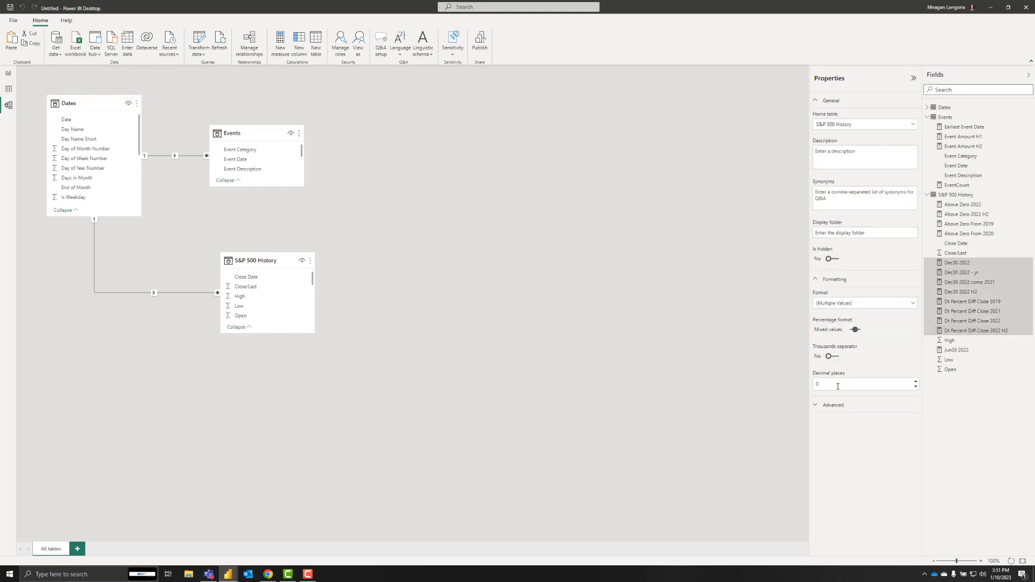
pyautogui.click(832, 304)
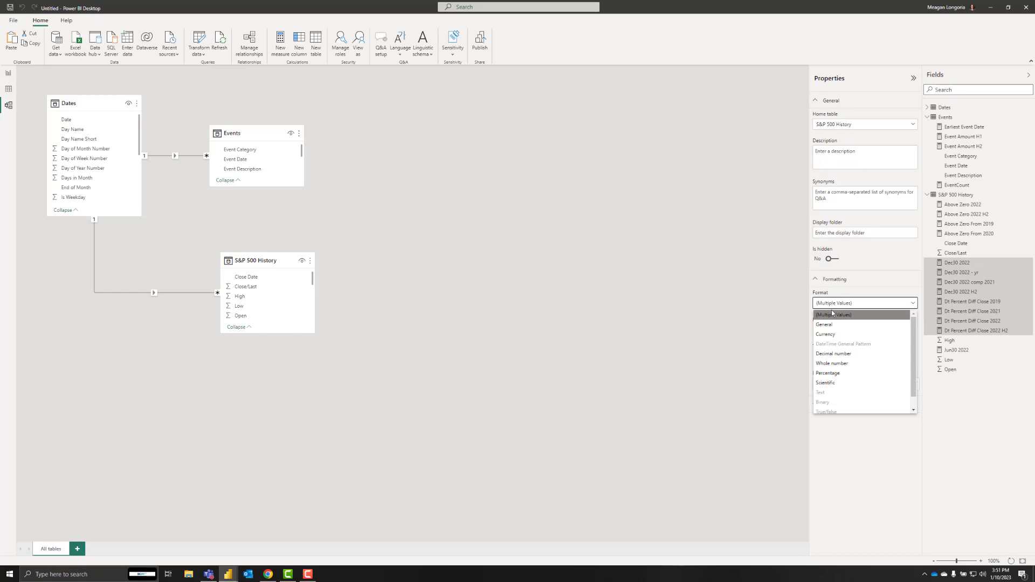
pyautogui.click(833, 373)
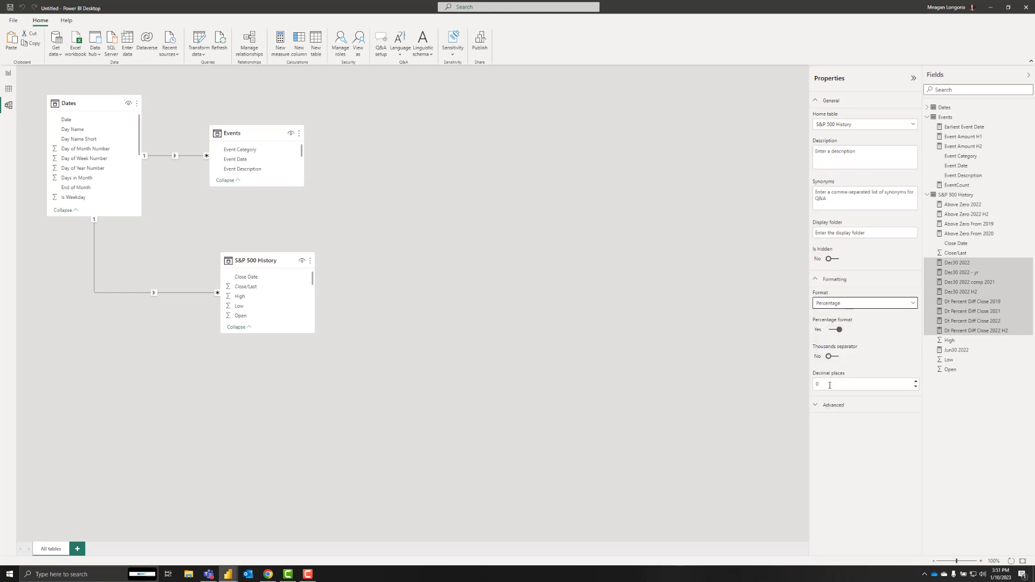
pyautogui.click(830, 382)
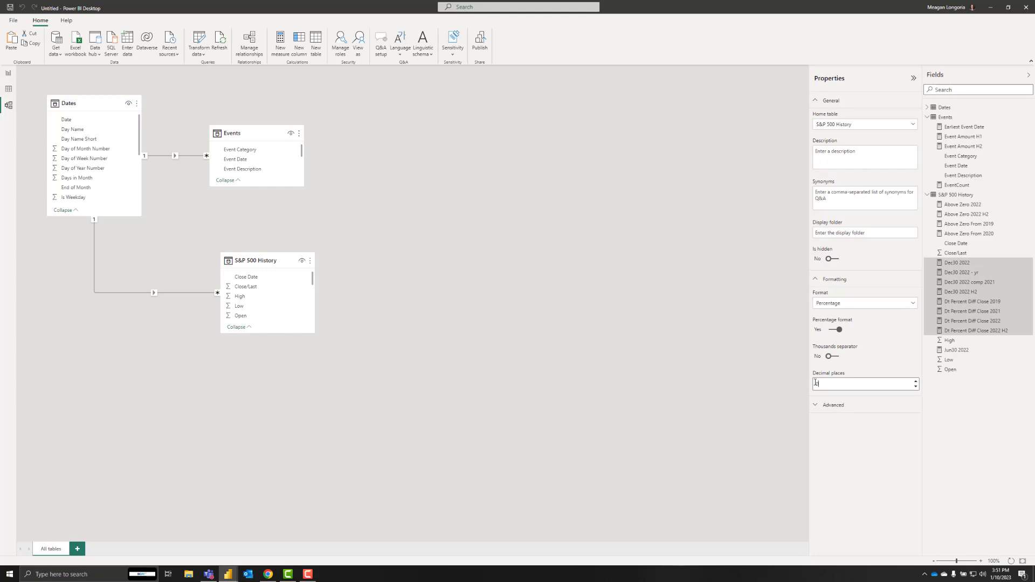
# Set the decimal places to 0 for Dec30 2022 H2 and for the four Dt Percent Diff Close measures.
pyautogui.click(957, 263)
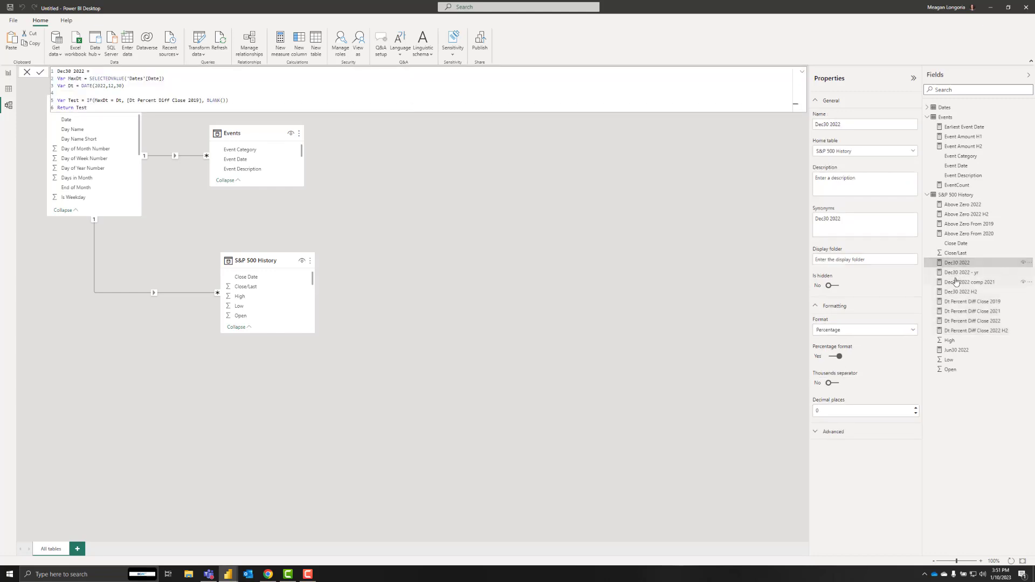
pyautogui.click(956, 281)
pyautogui.click(960, 291)
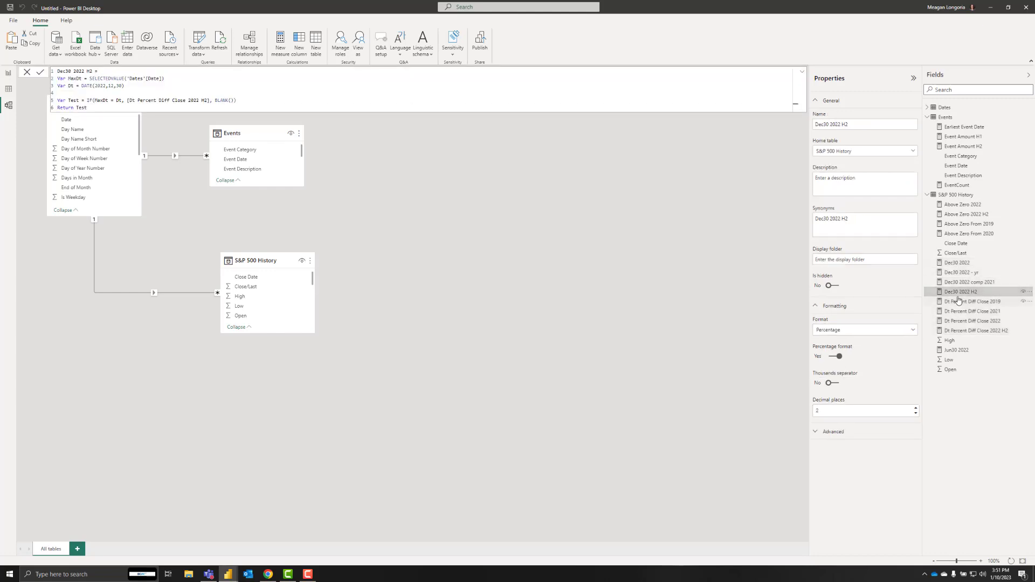
pyautogui.click(818, 410)
pyautogui.click(954, 302)
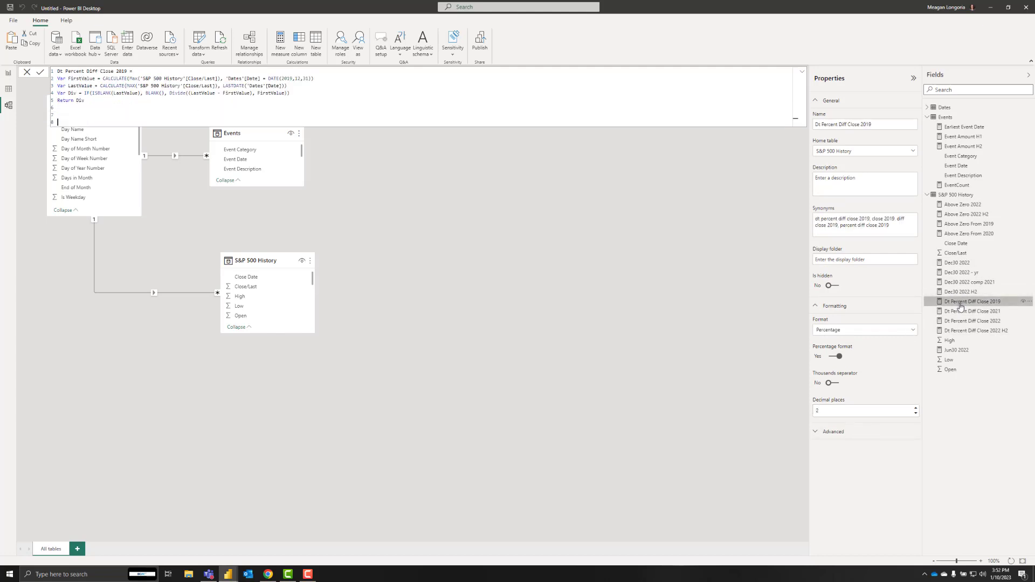
pyautogui.keyDown('shift'); pyautogui.click(962, 330); pyautogui.keyUp('shift')
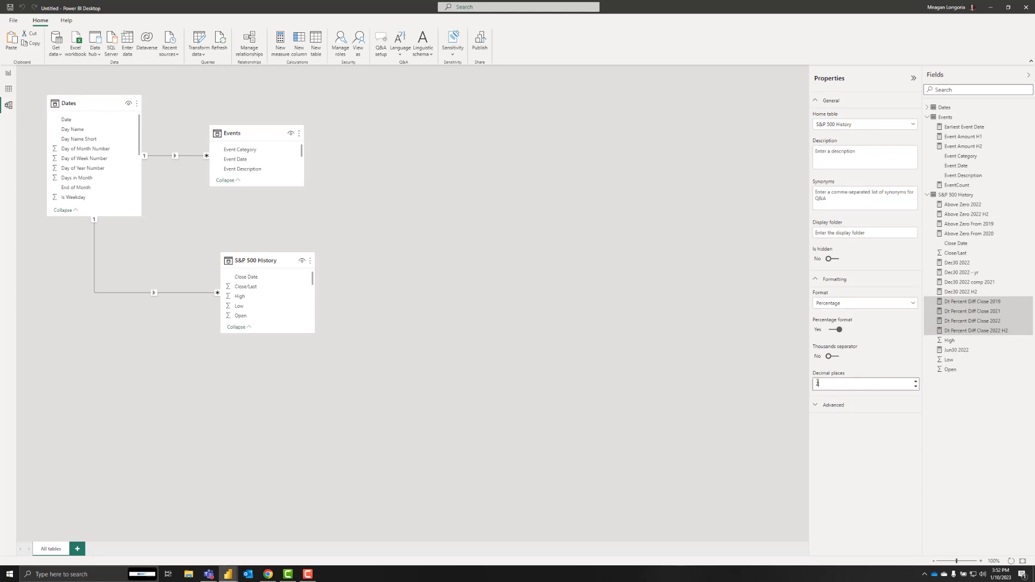
pyautogui.click(970, 311)
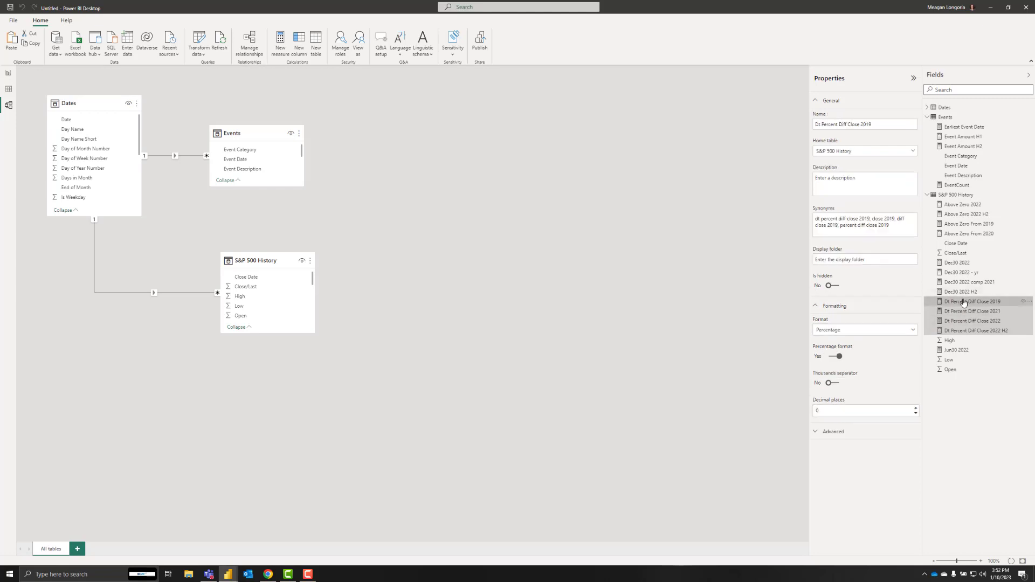
pyautogui.click(970, 331)
# Format the Jun30 2022 measure as a percentage with 0 decimal places and check the Above Zero 2022 and Dt Percent Diff Close 2019 formats.
pyautogui.click(956, 350)
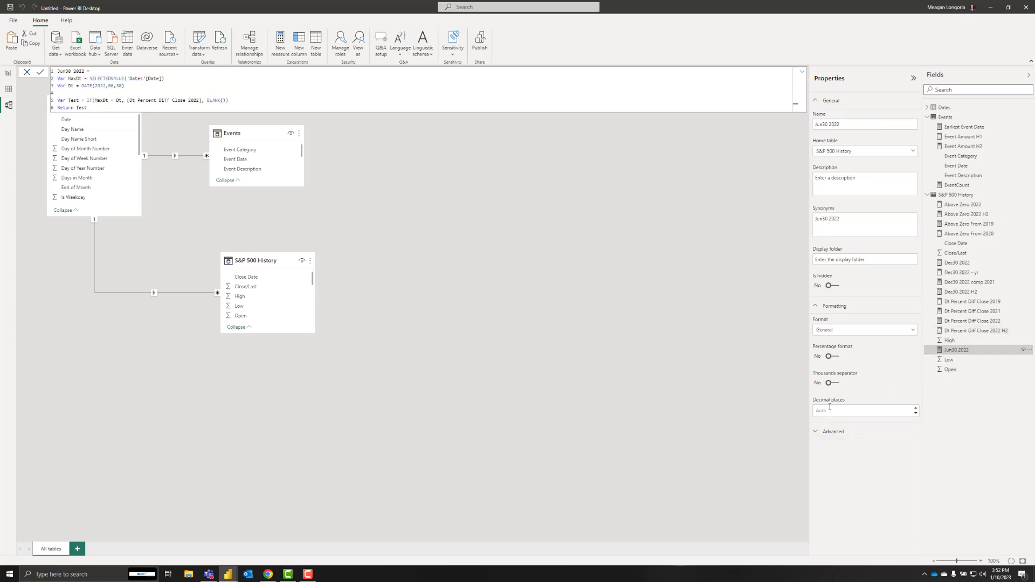
pyautogui.click(834, 333)
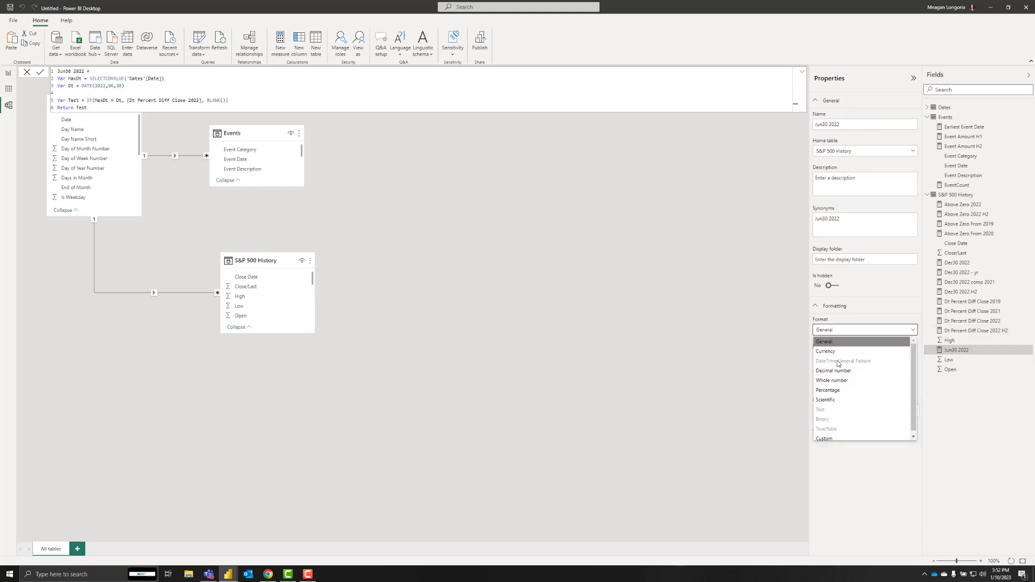
pyautogui.click(838, 391)
pyautogui.click(842, 412)
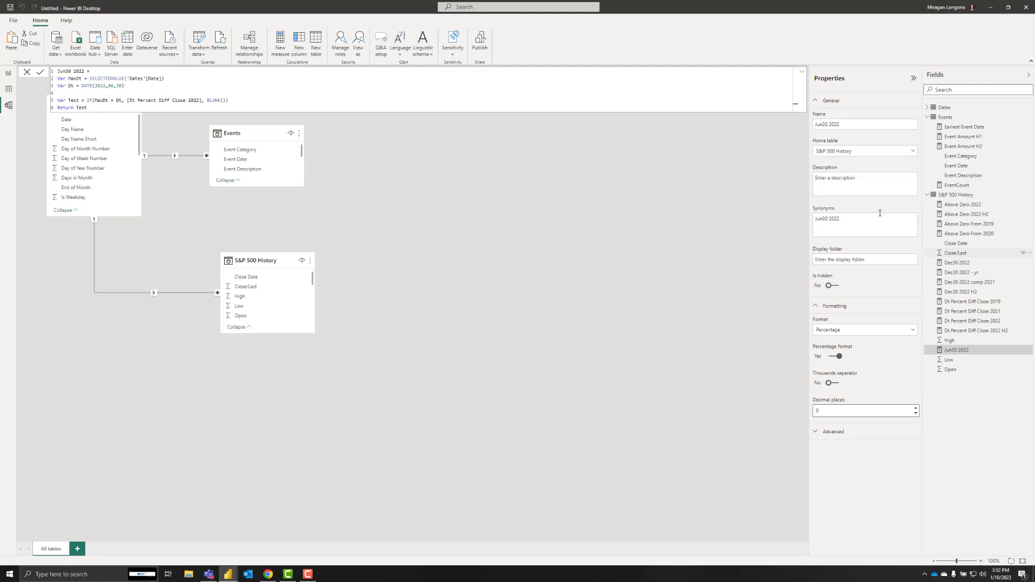
pyautogui.click(956, 206)
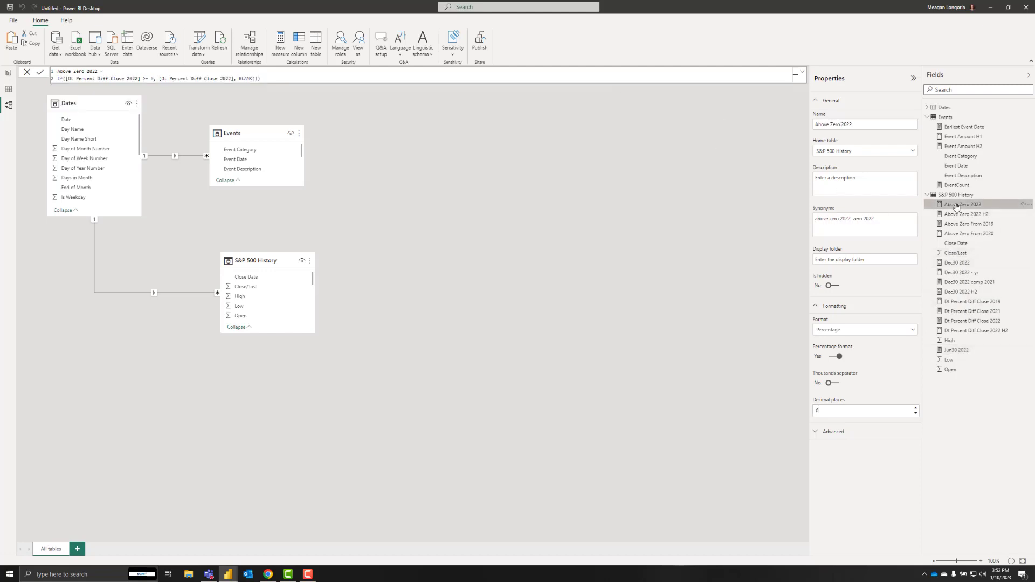
pyautogui.click(972, 301)
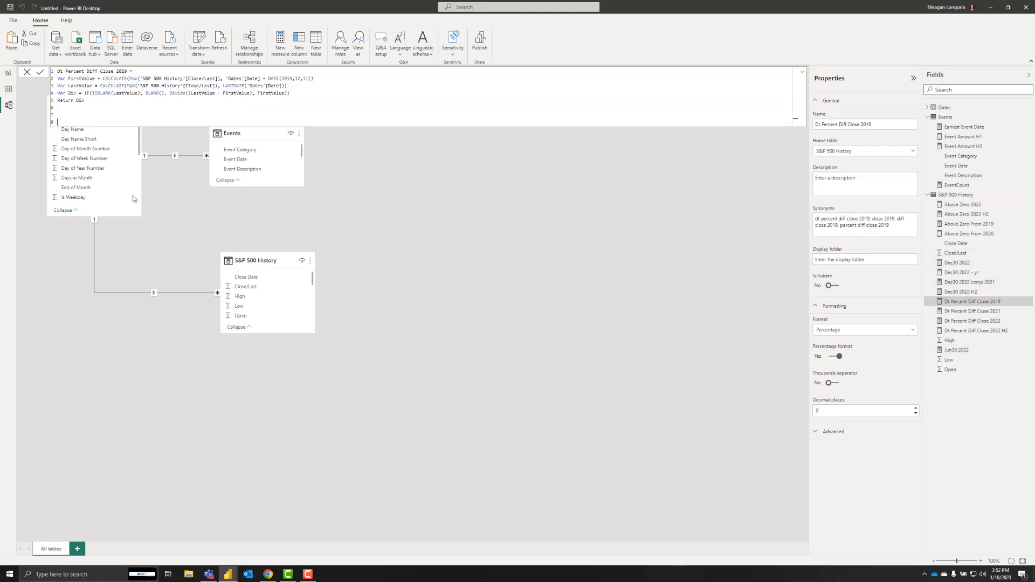
# Return to the report page and reduce the font size of the area chart's X-axis values.
pyautogui.click(8, 74)
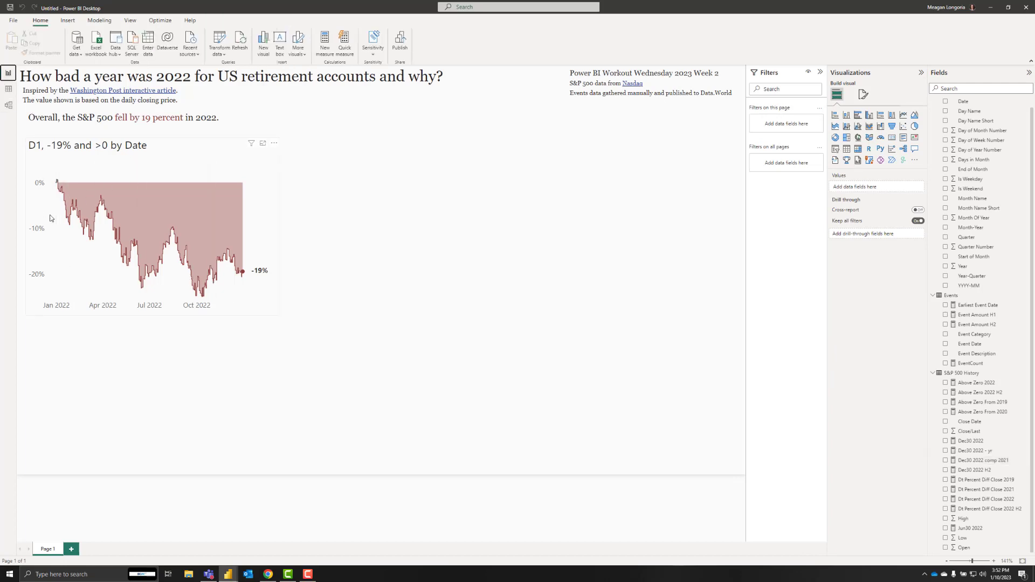
pyautogui.click(215, 226)
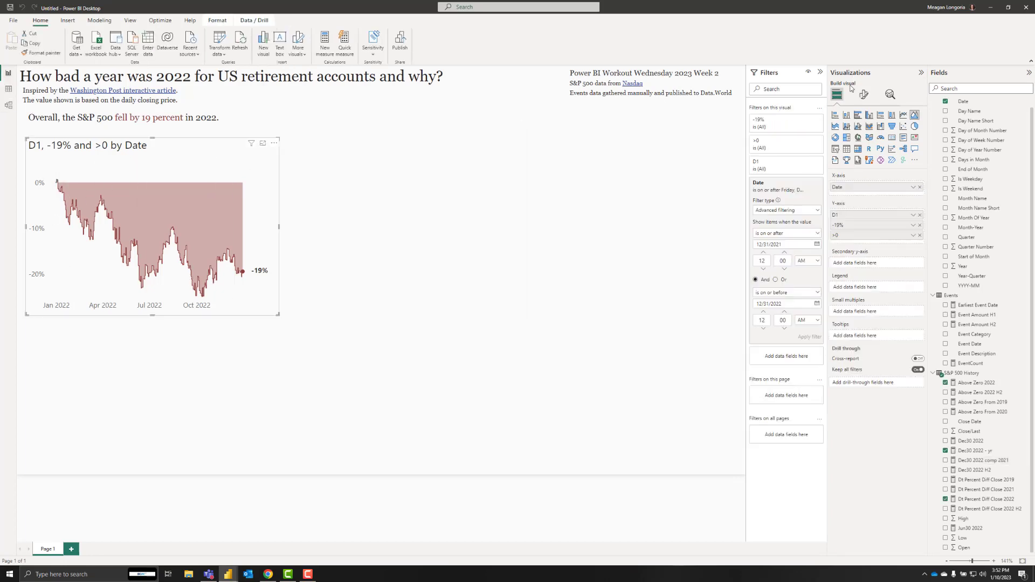
pyautogui.click(865, 96)
pyautogui.click(850, 152)
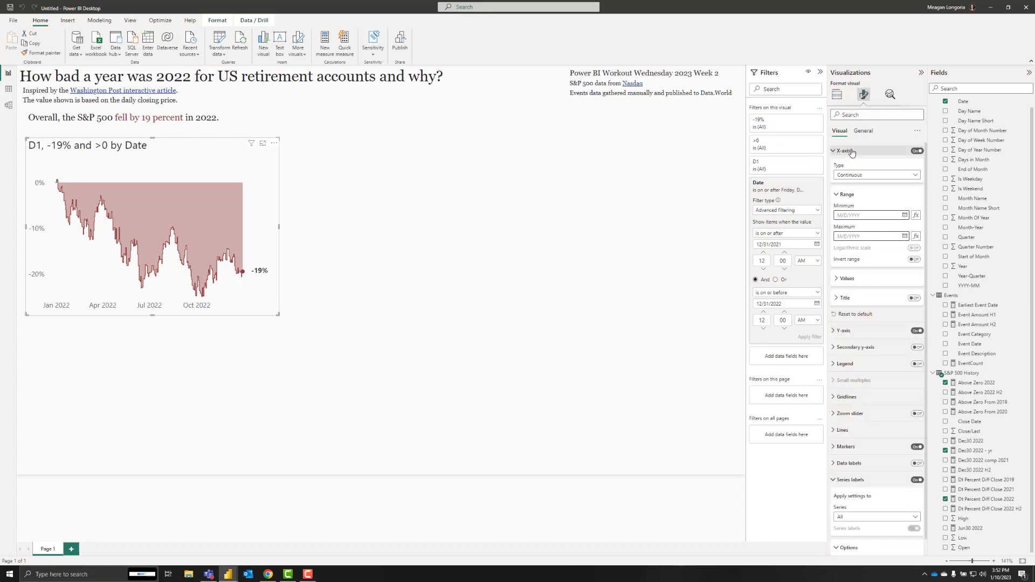
pyautogui.click(850, 279)
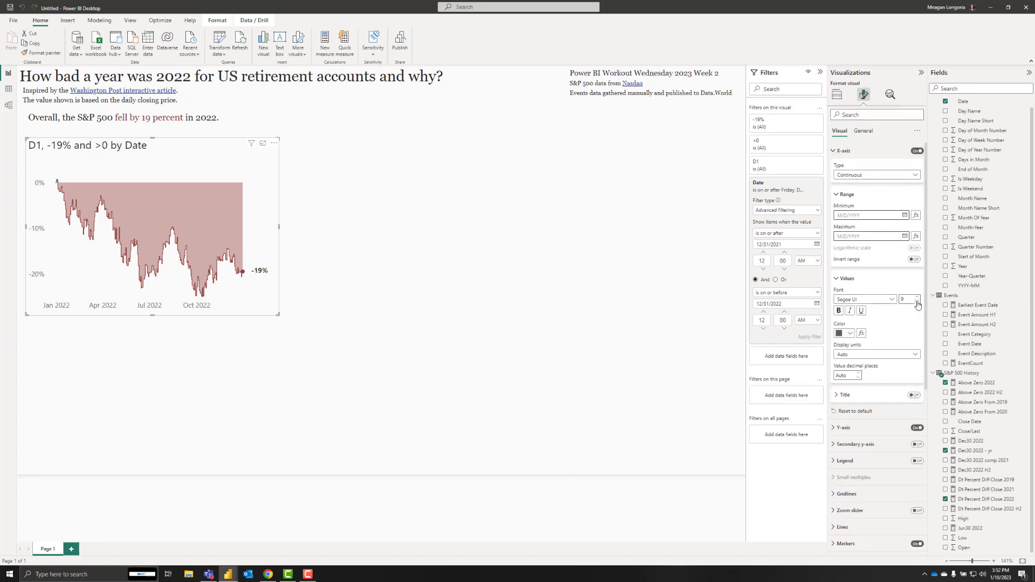
pyautogui.click(845, 151)
# Set the font size of the area chart's Y-axis values to 8.
pyautogui.click(844, 167)
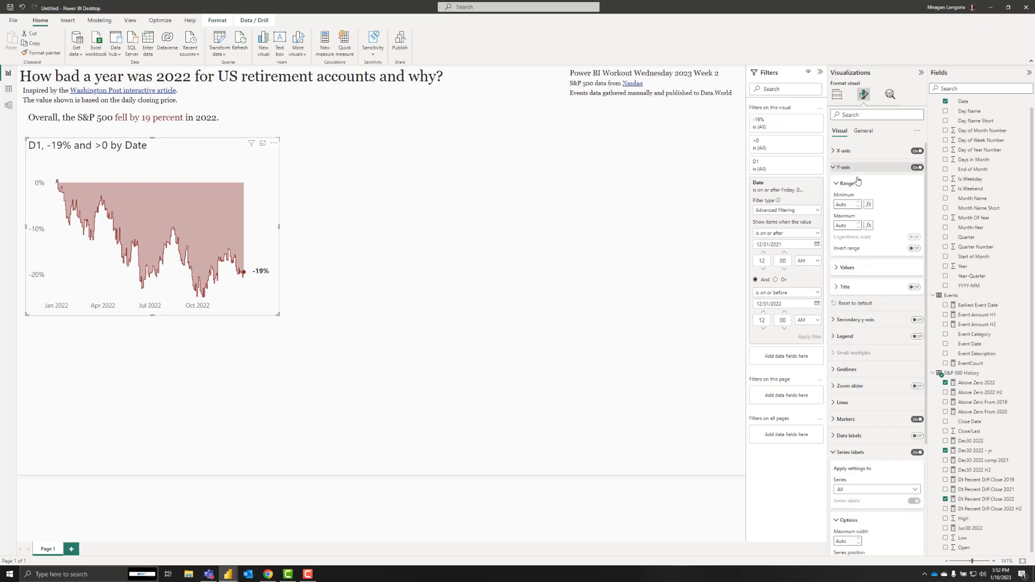
pyautogui.click(851, 269)
pyautogui.click(917, 292)
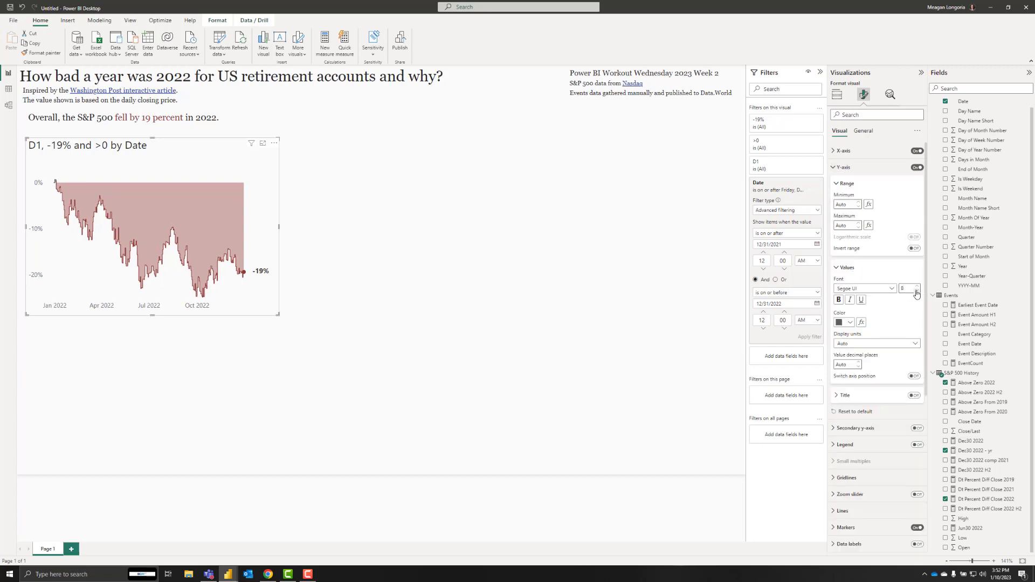
pyautogui.click(844, 167)
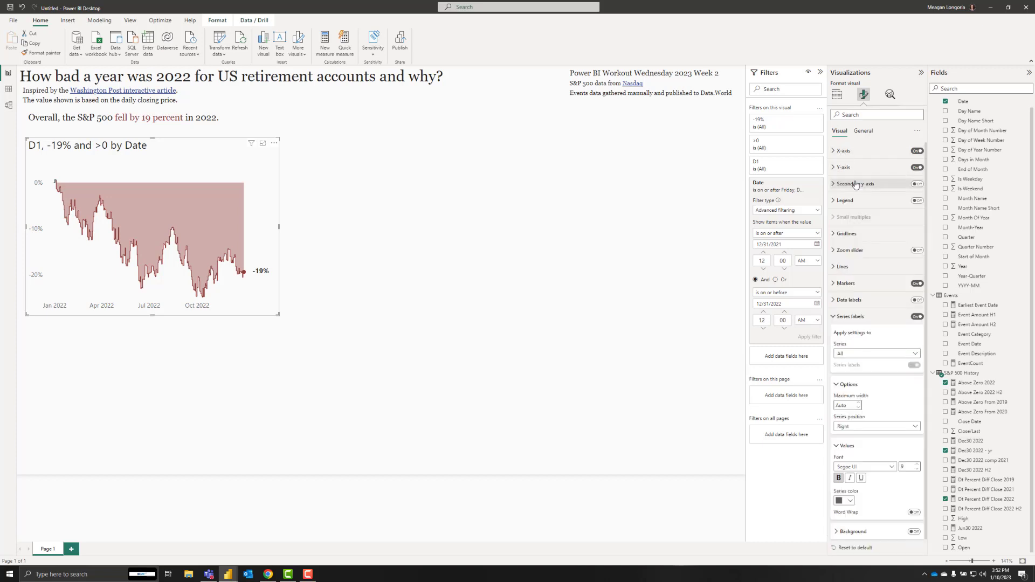
# Toggle the area chart's title off and back on, and open the title's formatting options.
pyautogui.click(857, 318)
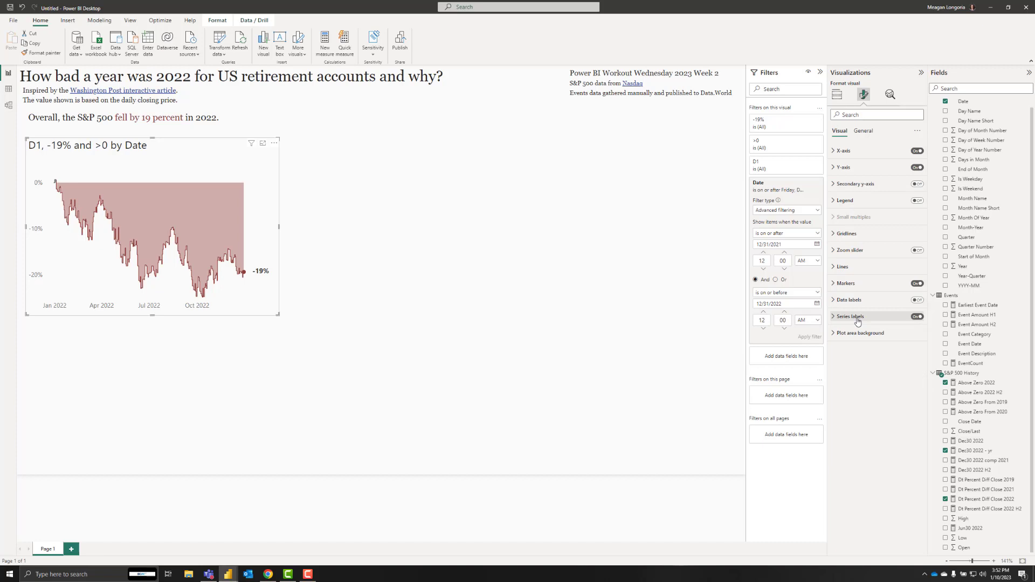
pyautogui.click(868, 132)
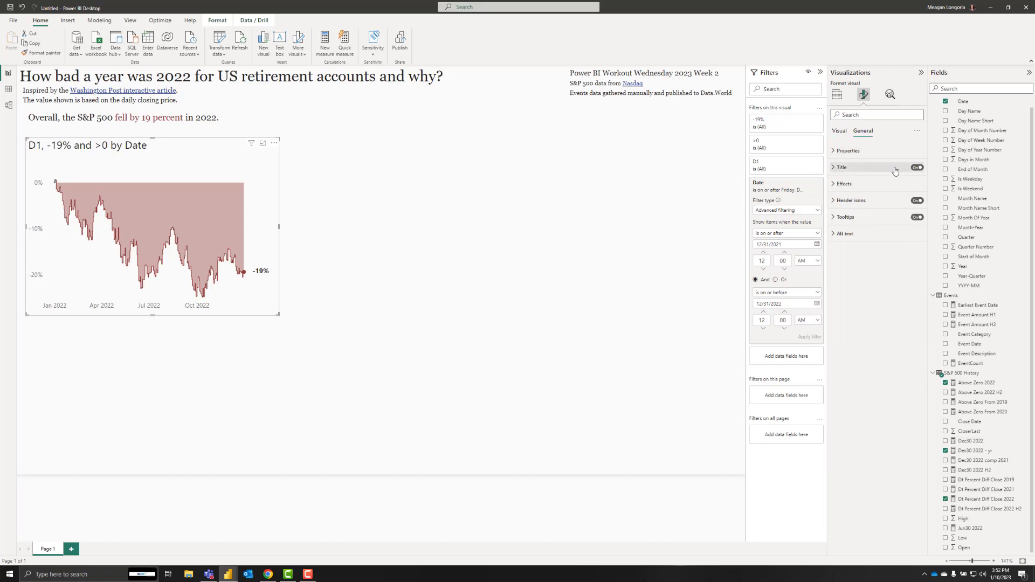
pyautogui.click(915, 167)
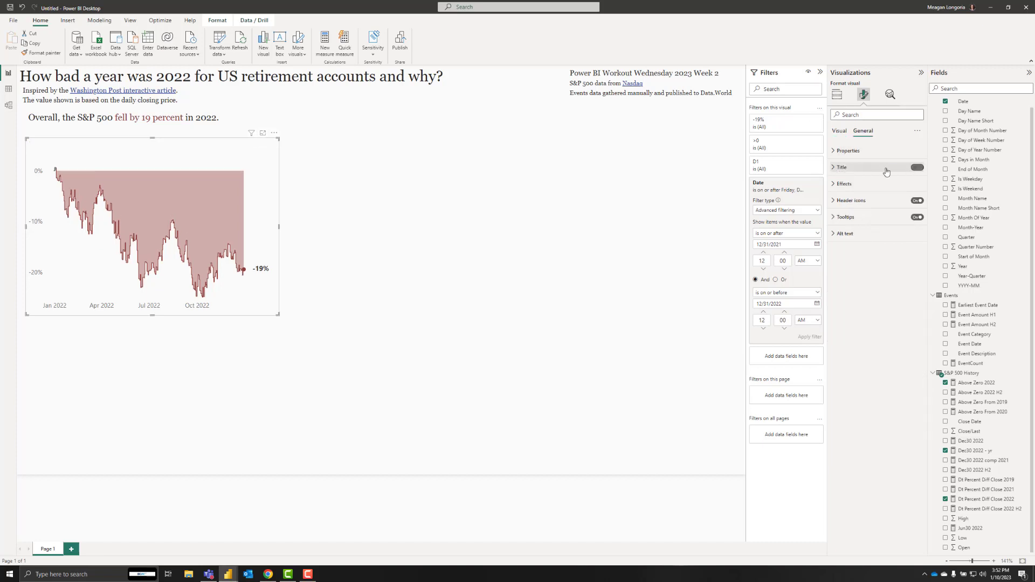
pyautogui.click(917, 167)
pyautogui.click(849, 170)
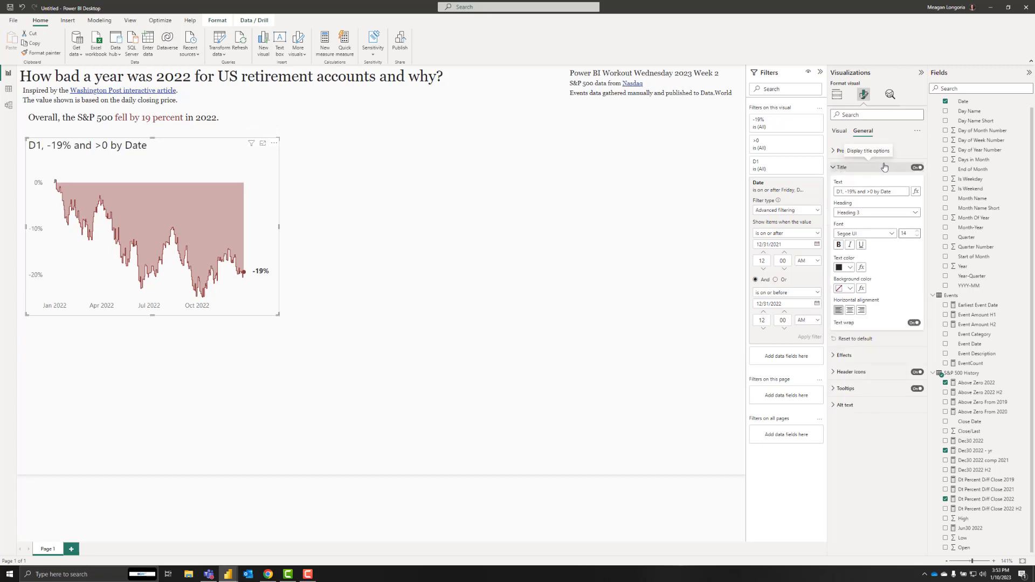
# Try using the headline sentence as the headline text box's own title, and switch that title off.
pyautogui.click(109, 114)
pyautogui.hotkey('ctrl', 'a')
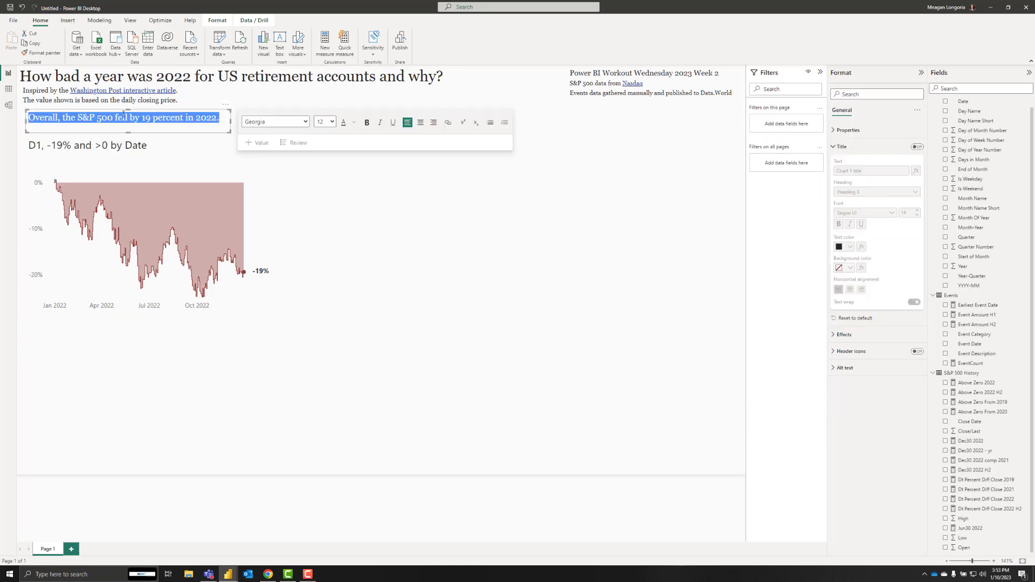
pyautogui.click(916, 147)
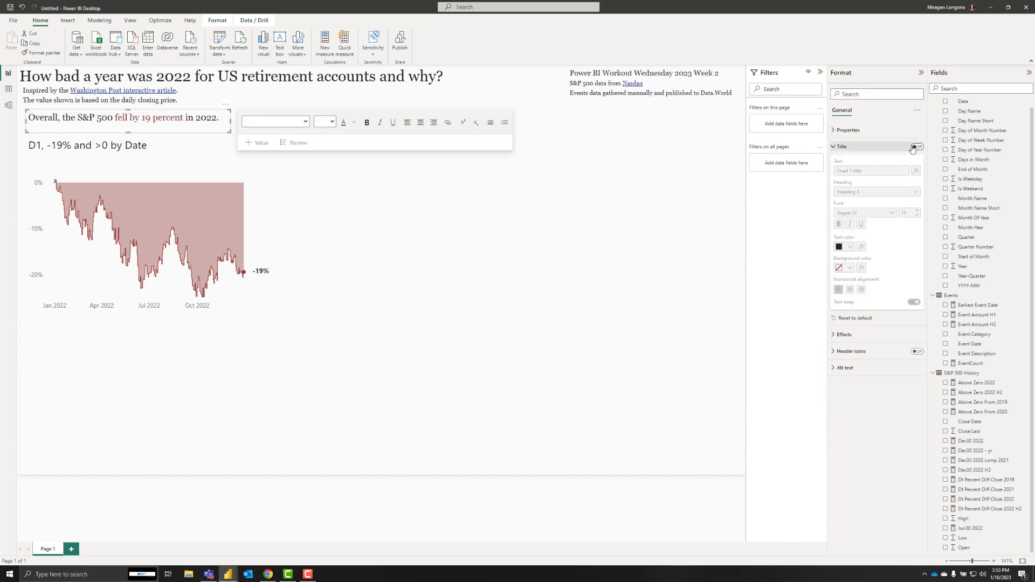
pyautogui.click(916, 147)
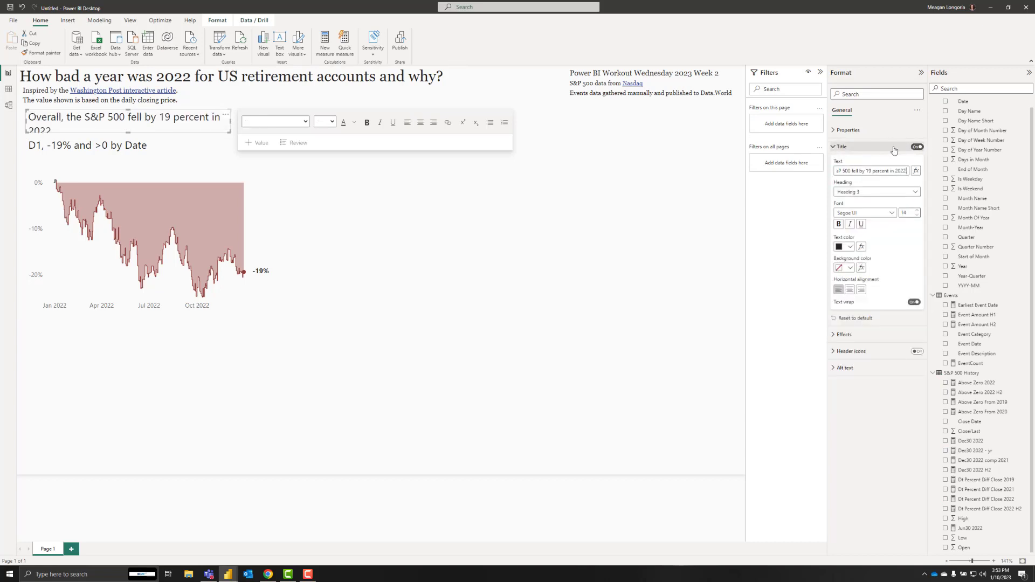
pyautogui.click(915, 147)
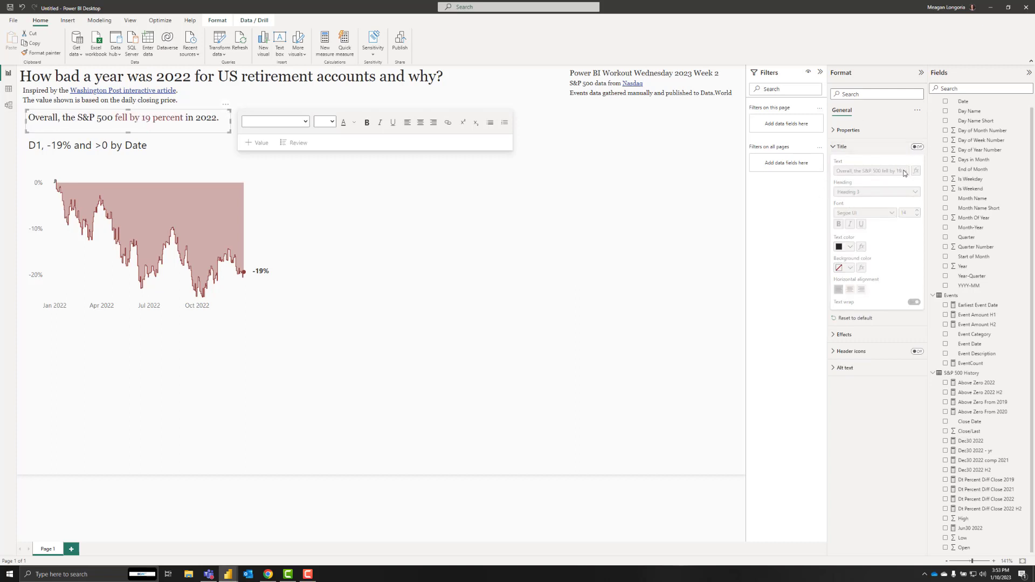
# Resize the area chart to a height of 274 and a width of 405.
pyautogui.click(850, 151)
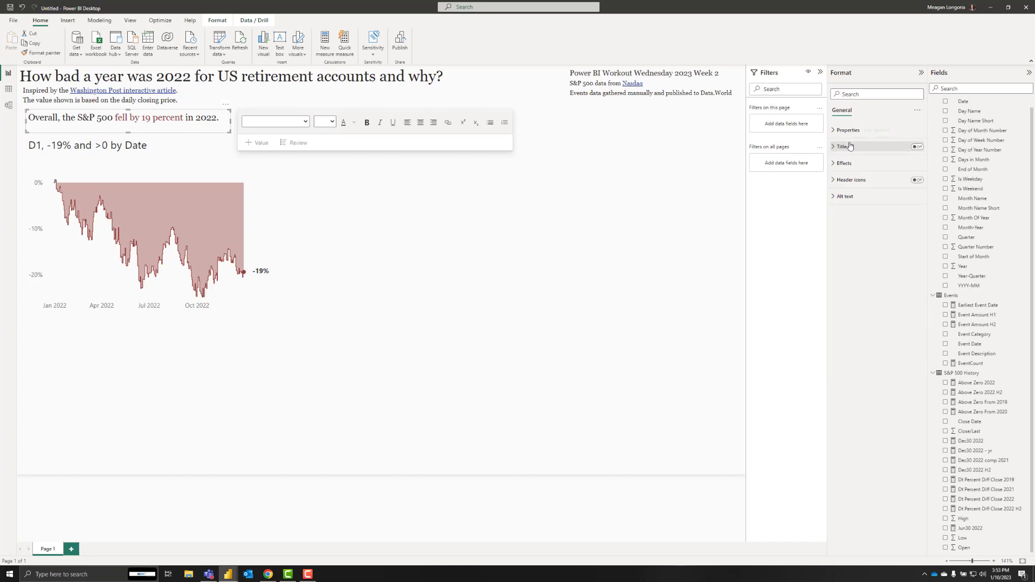
pyautogui.click(850, 131)
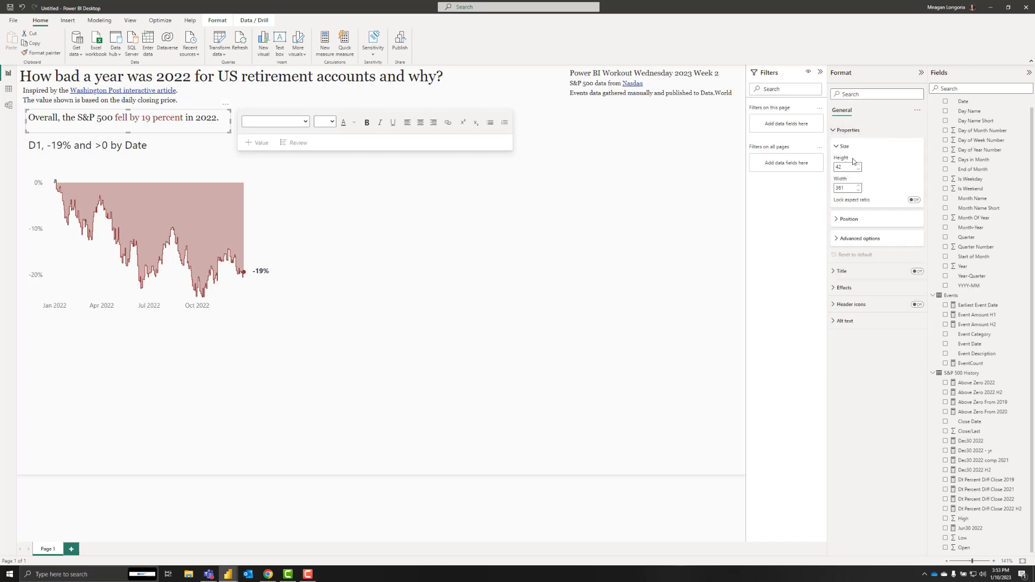
pyautogui.click(186, 178)
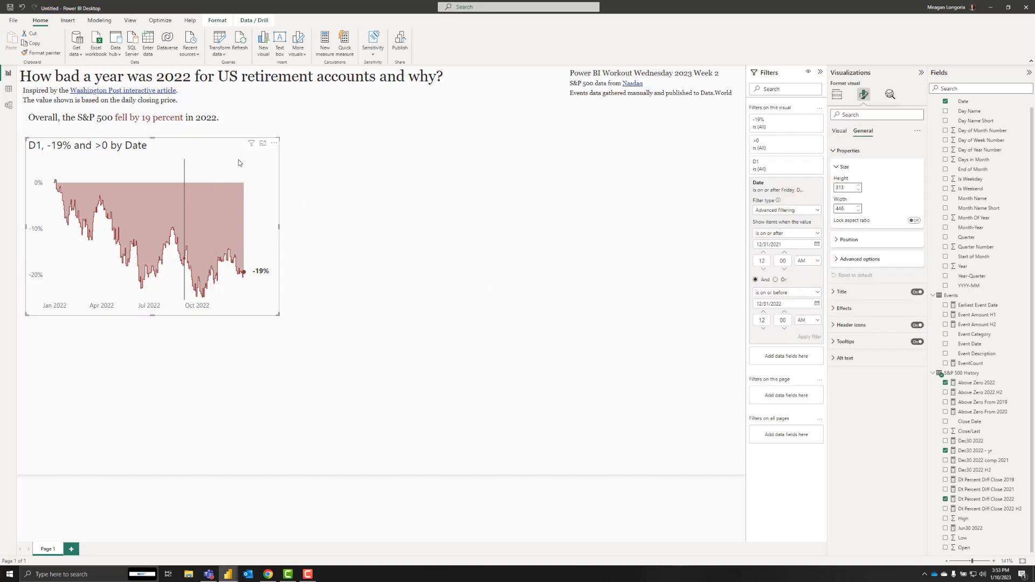
pyautogui.doubleClick(850, 186)
pyautogui.write('274')
pyautogui.press('Return')
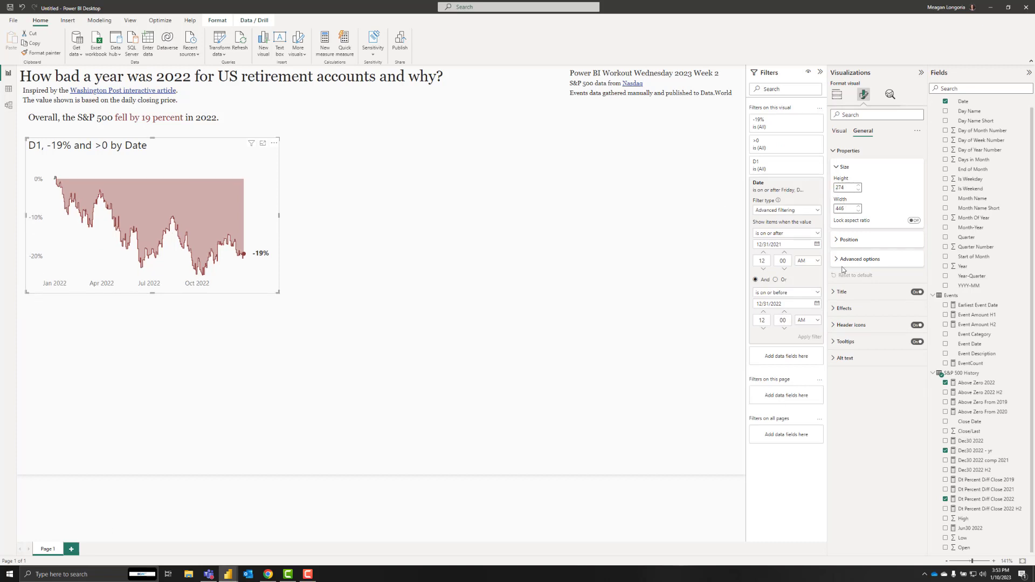
pyautogui.moveTo(843, 208); pyautogui.dragTo(831, 211)
pyautogui.write('405')
pyautogui.press('Return')
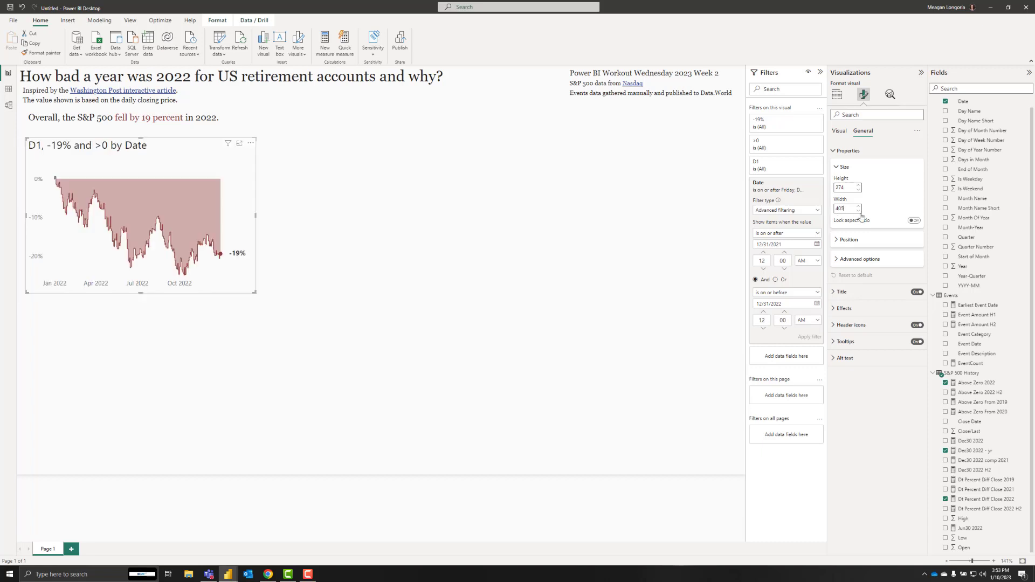
# Copy the headline sentence "Overall, the S&P 500 fell by 19 percent in 2022." into the area chart's title text.
pyautogui.click(870, 292)
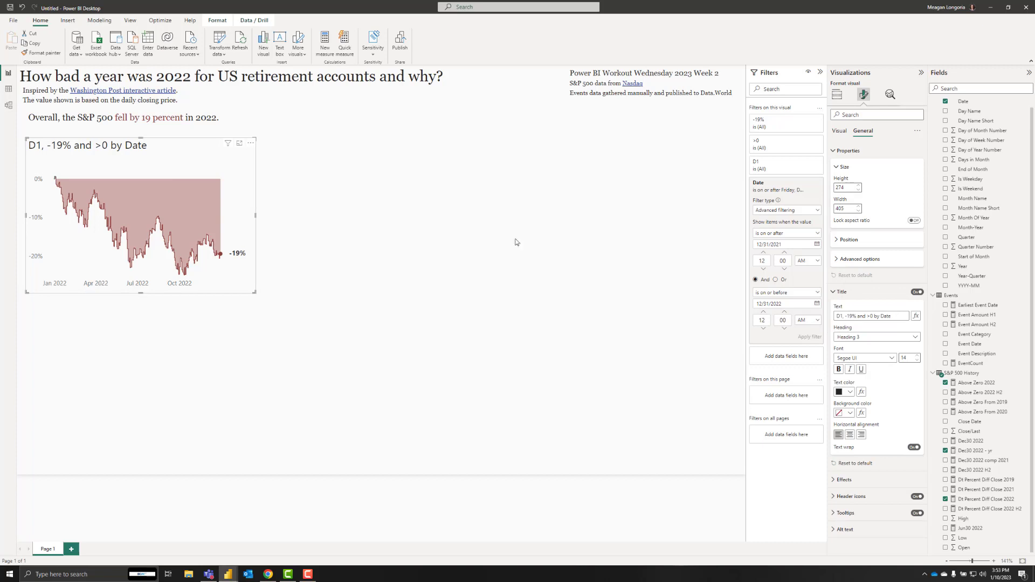
pyautogui.tripleClick(124, 119)
pyautogui.hotkey('ctrl', 'c')
pyautogui.click(134, 177)
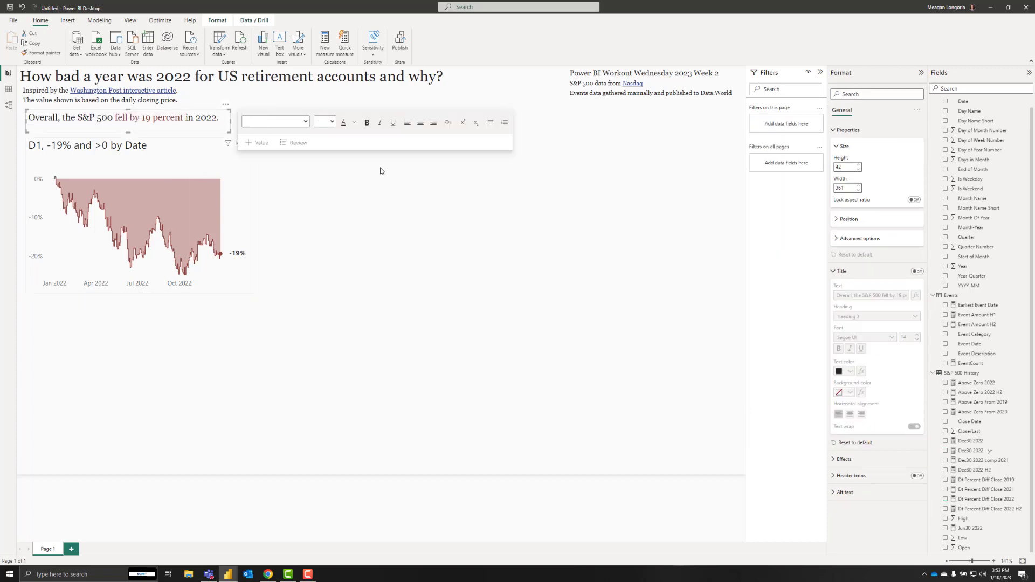
pyautogui.tripleClick(874, 316)
pyautogui.hotkey('ctrl', 'v')
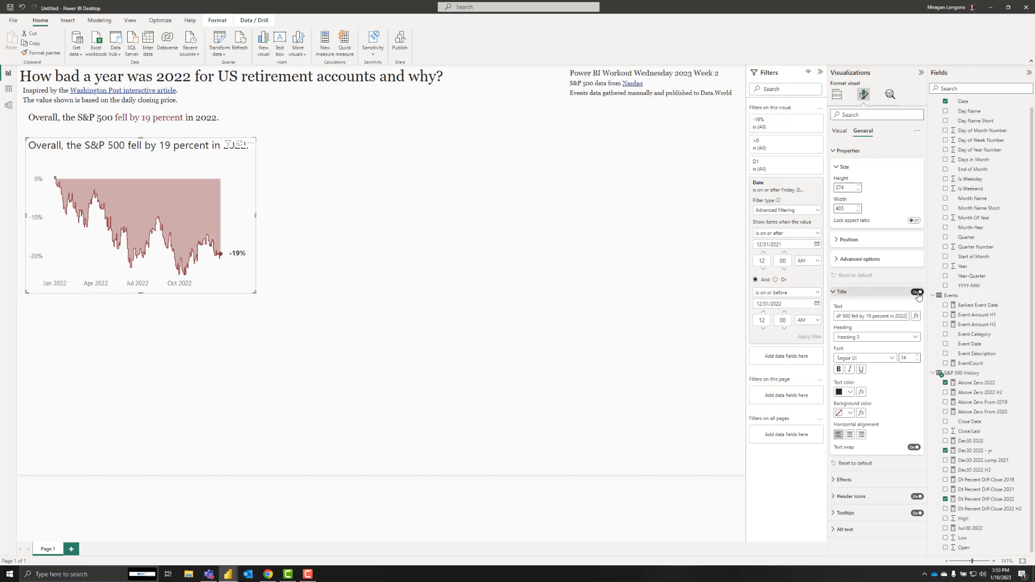
# Hide the area chart's title and move the chart up closer to the headline text box.
pyautogui.click(917, 292)
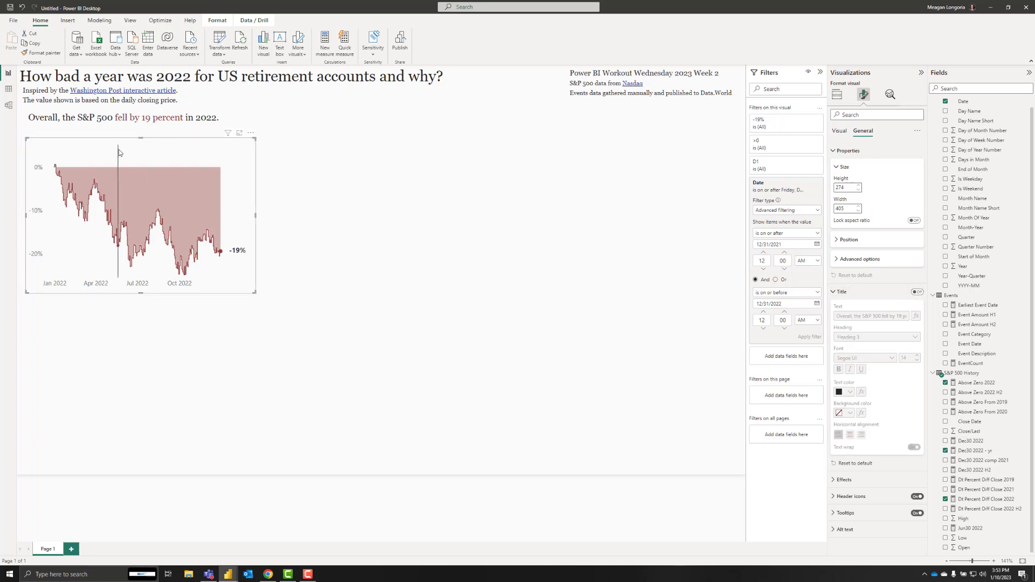
pyautogui.moveTo(114, 142); pyautogui.dragTo(115, 131)
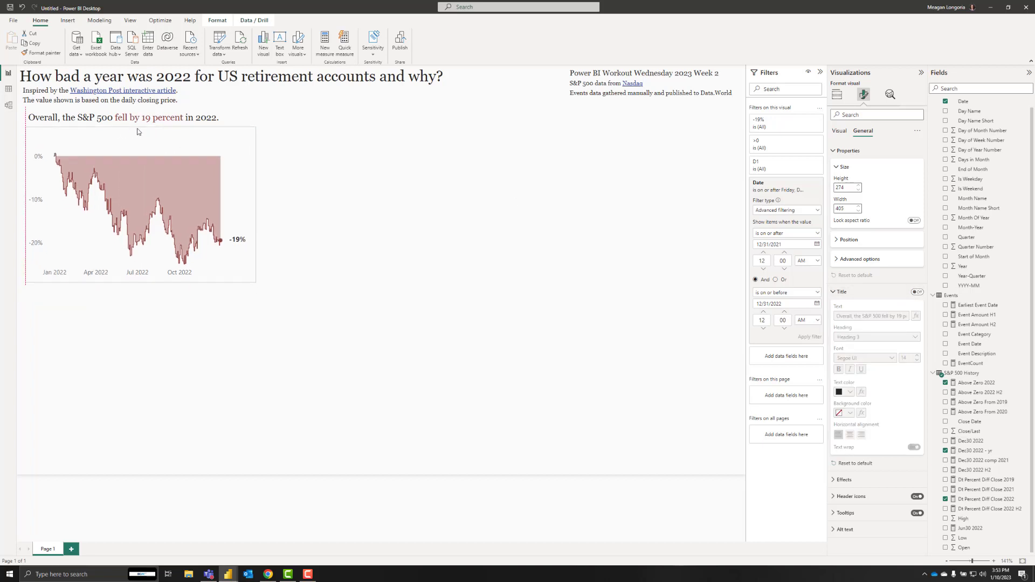
# Set the headline text box's title text to "Chart 1 title" and keep that title hidden.
pyautogui.click(189, 119)
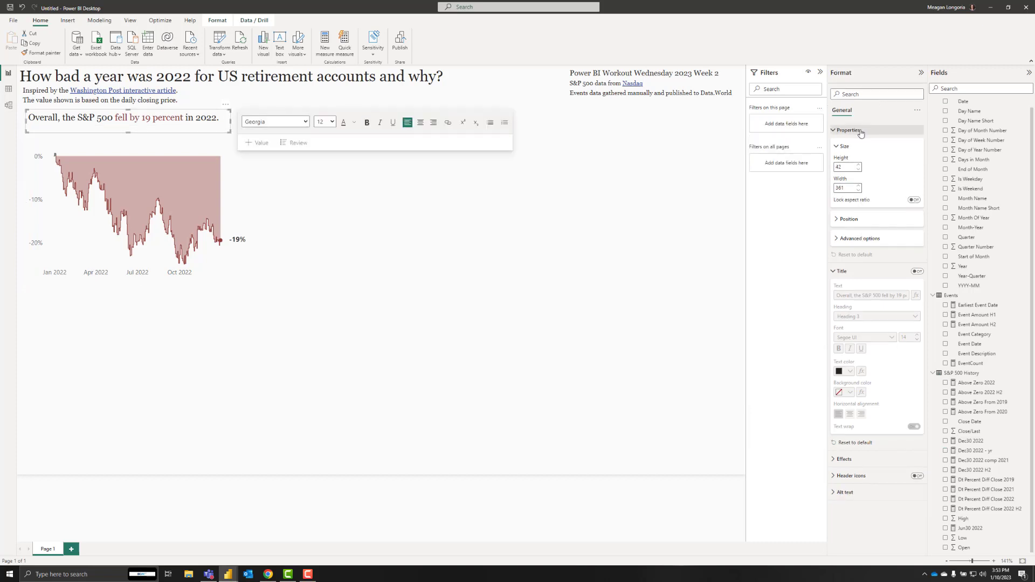
pyautogui.click(200, 114)
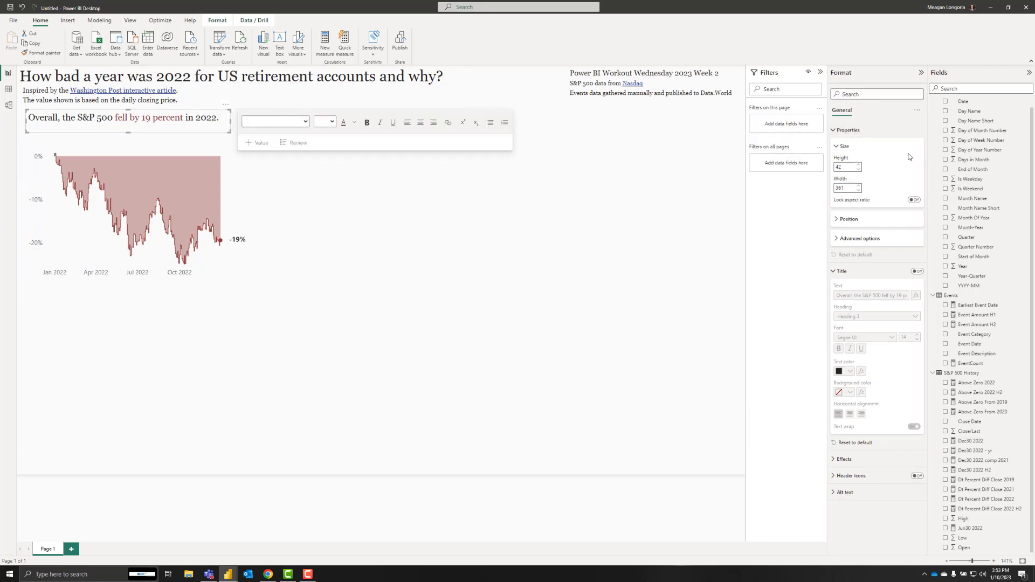
pyautogui.click(916, 271)
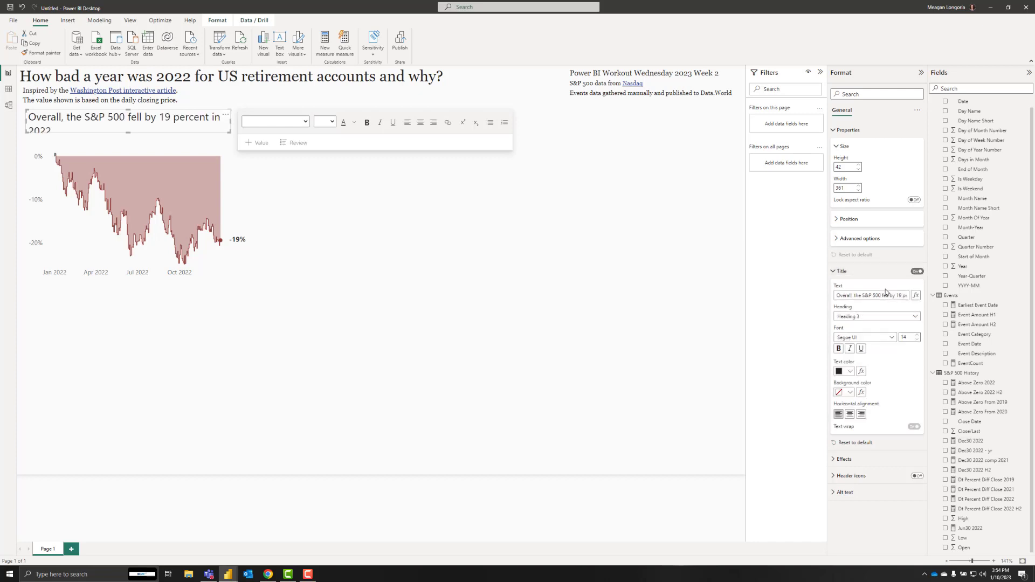
pyautogui.click(881, 295)
pyautogui.write('Ch')
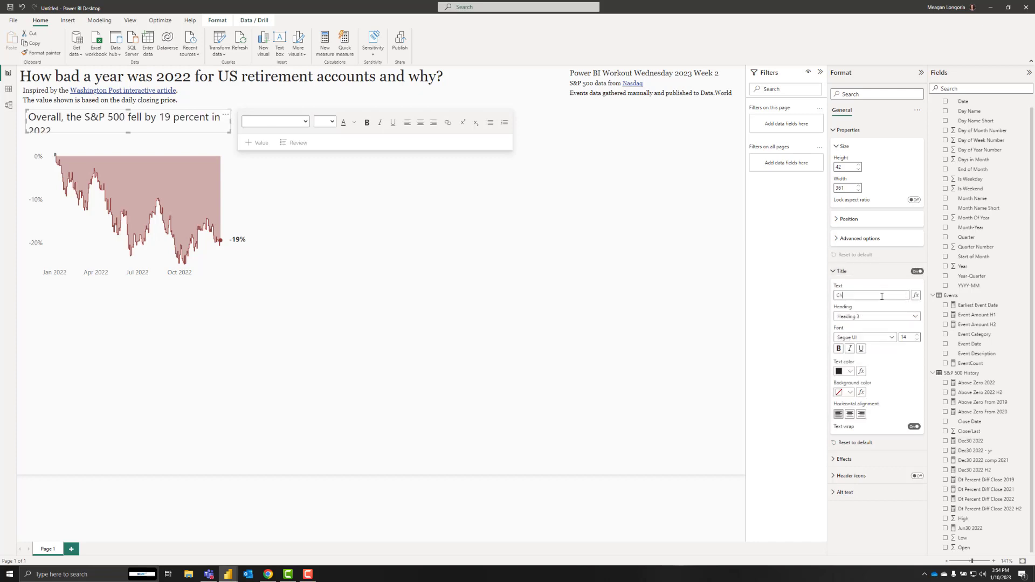
pyautogui.write('art 1 title')
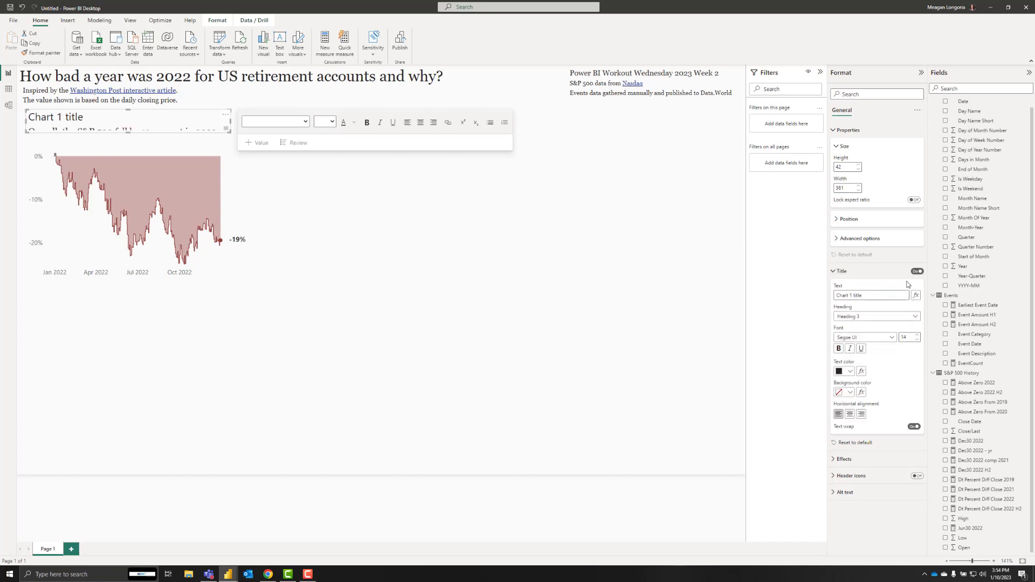
pyautogui.click(917, 271)
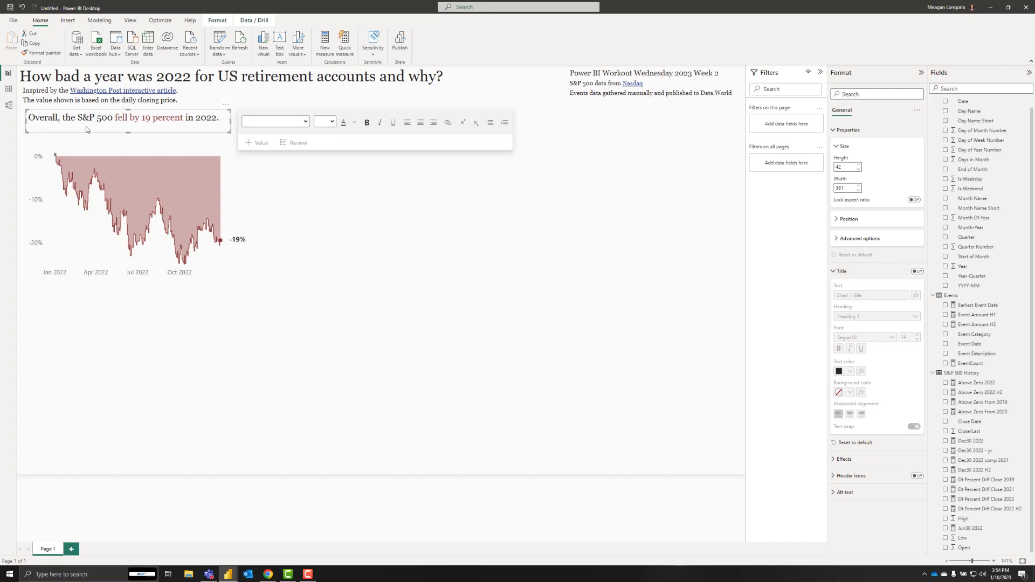
# Shorten the headline text box to a height of 31 and select the area chart beneath it.
pyautogui.moveTo(127, 133); pyautogui.dragTo(128, 126)
pyautogui.click(72, 138)
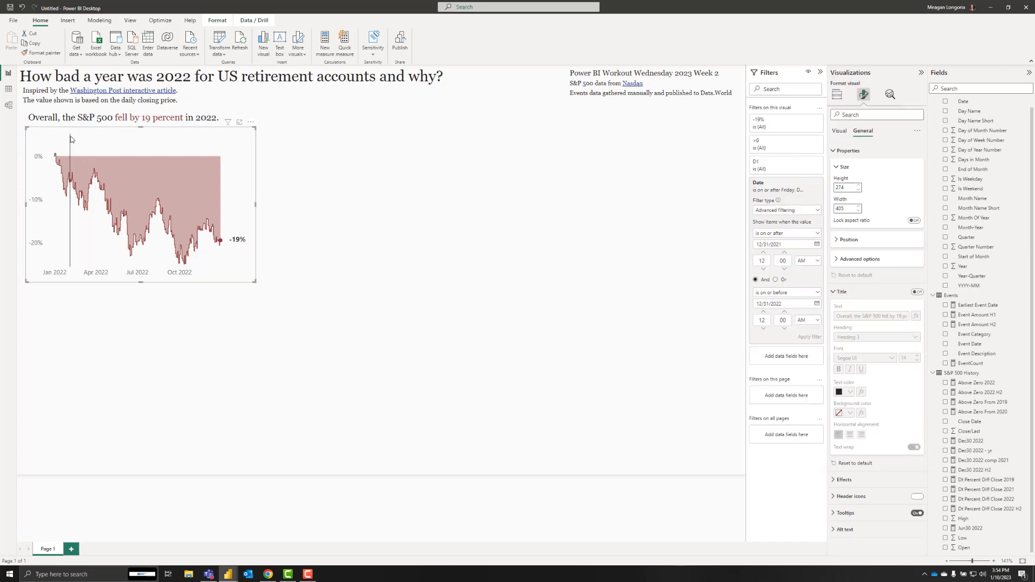
pyautogui.click(59, 118)
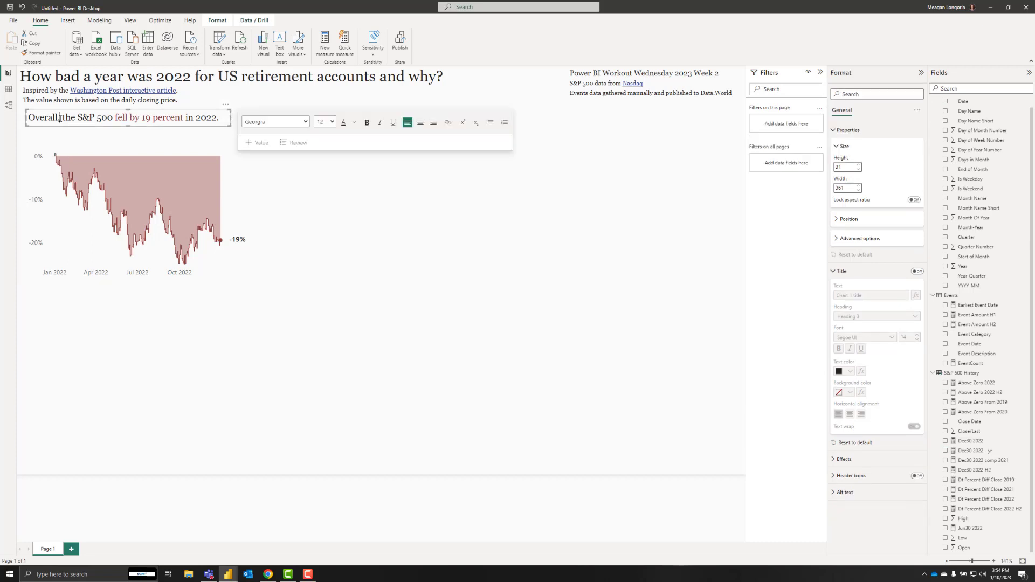
pyautogui.click(61, 132)
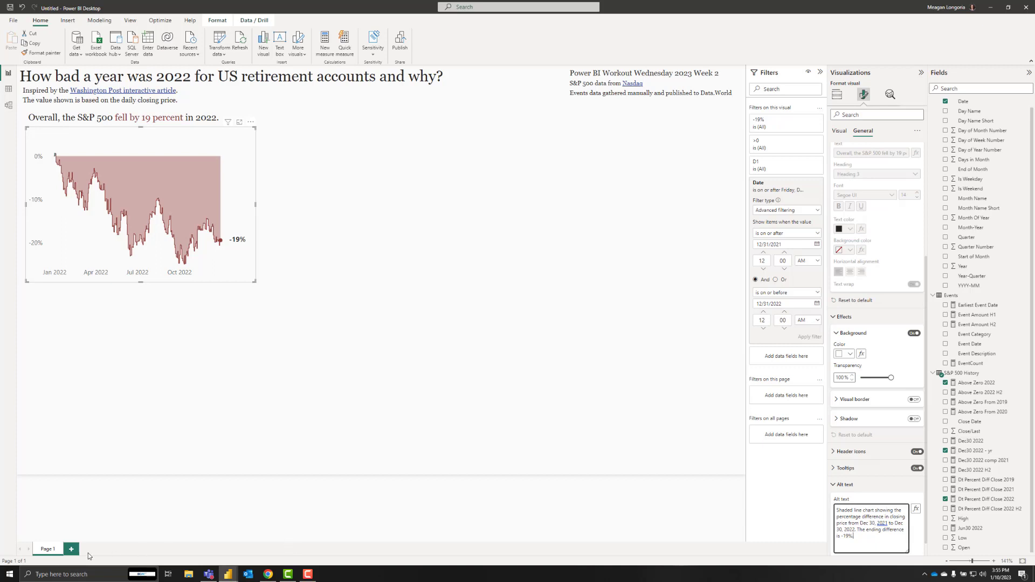
# Rename the report page as "Summary".
pyautogui.click(45, 551)
pyautogui.doubleClick(46, 549)
pyautogui.write('Summary')
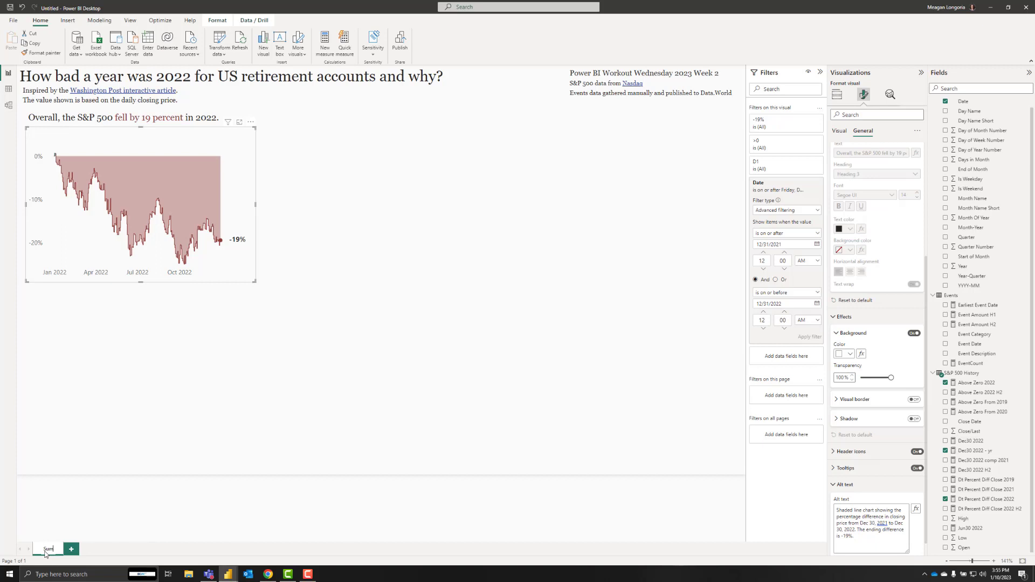
pyautogui.press('Return')
# Add a second report page and name it "Event Tooltip".
pyautogui.click(76, 549)
pyautogui.doubleClick(76, 550)
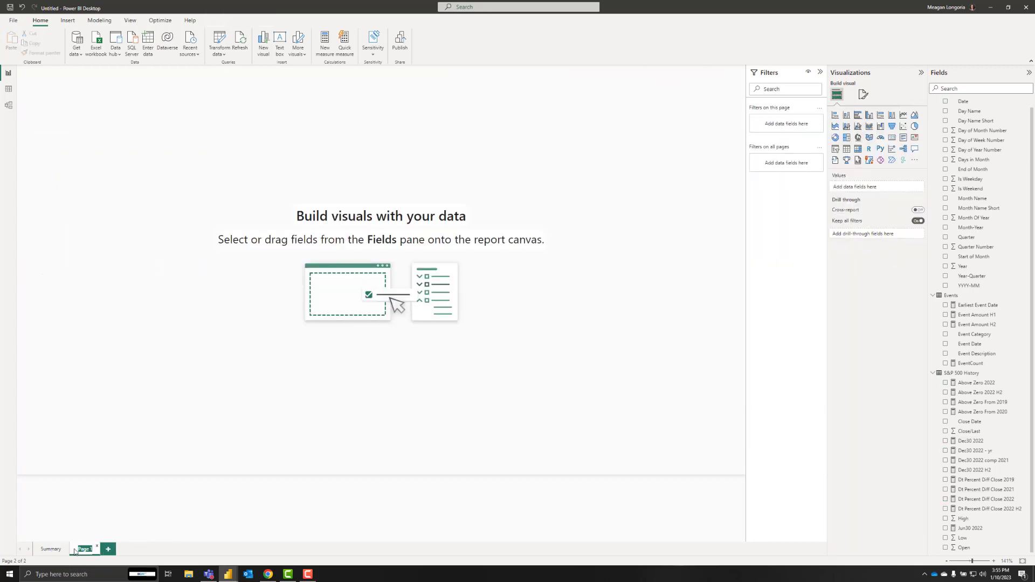
pyautogui.write('Chat Tooltip')
pyautogui.press('Return')
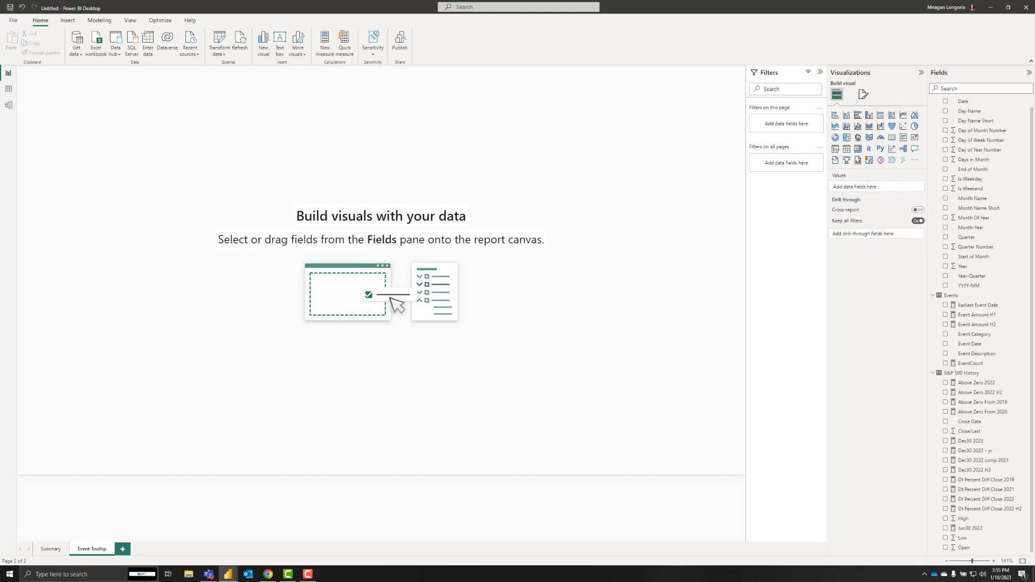
# Allow the Event Tooltip page to be used as a tooltip in its page information settings.
pyautogui.click(862, 94)
pyautogui.click(856, 133)
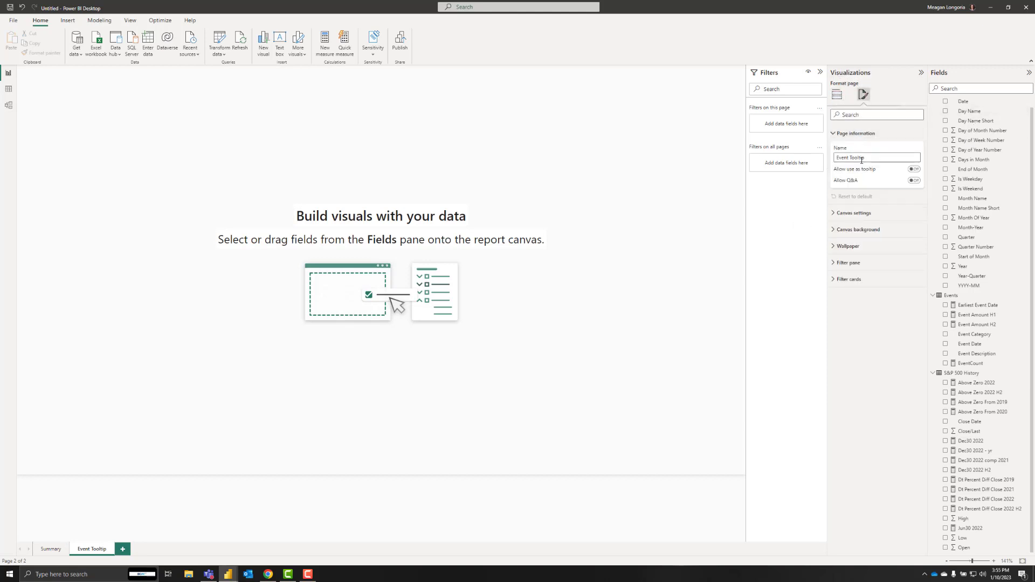
pyautogui.click(915, 170)
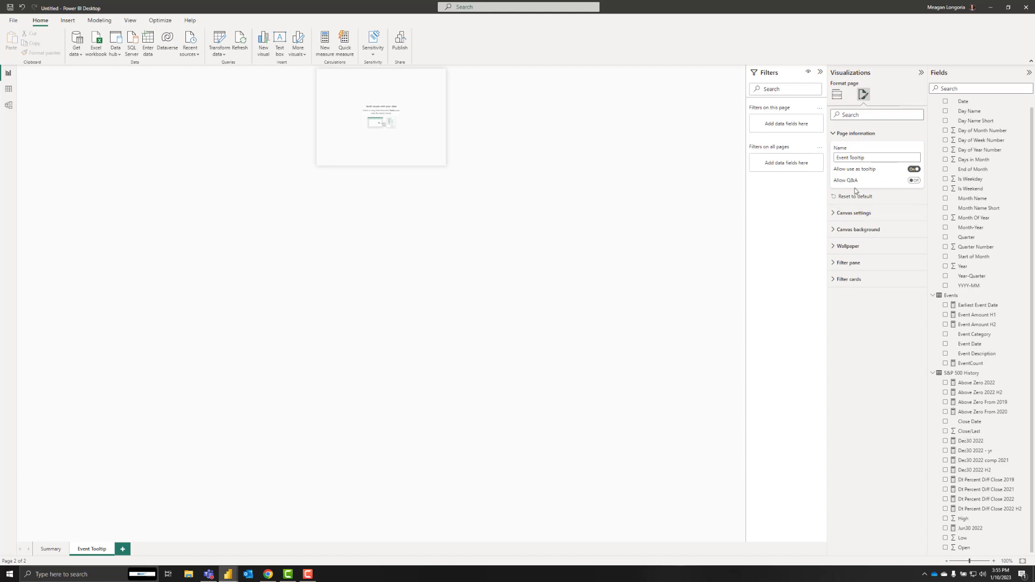
# Set the vertical alignment of the Event Tooltip page to Middle in its canvas settings.
pyautogui.click(853, 214)
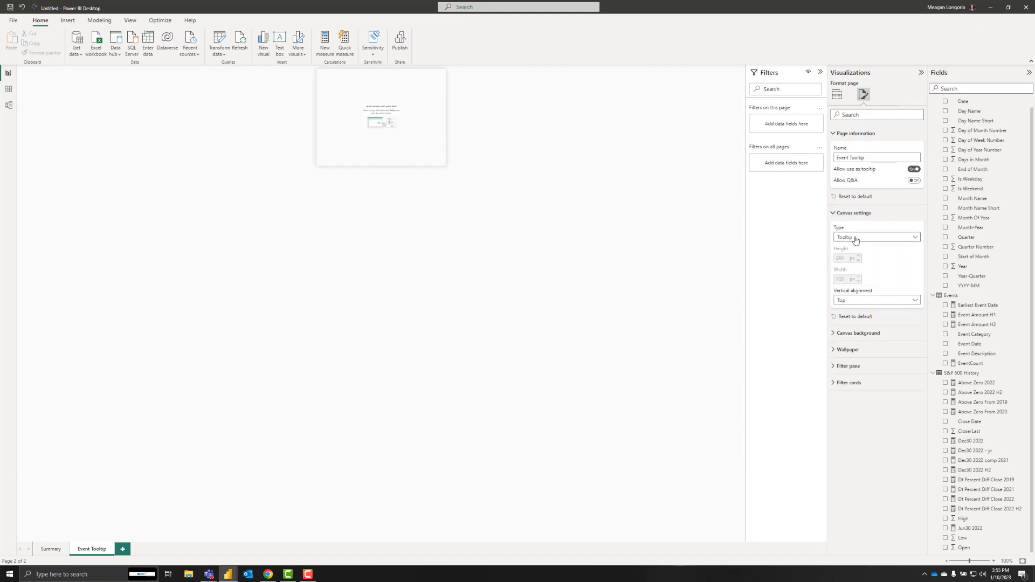
pyautogui.click(861, 300)
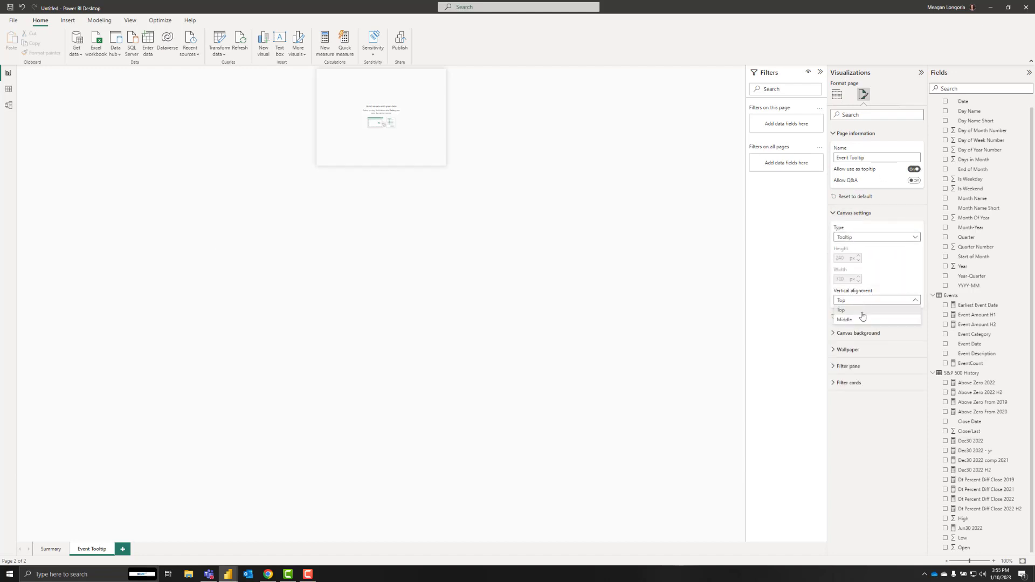
pyautogui.click(863, 321)
# Change the Event Tooltip page to a custom canvas size with a height of 225 px and a width of 290 px.
pyautogui.click(854, 241)
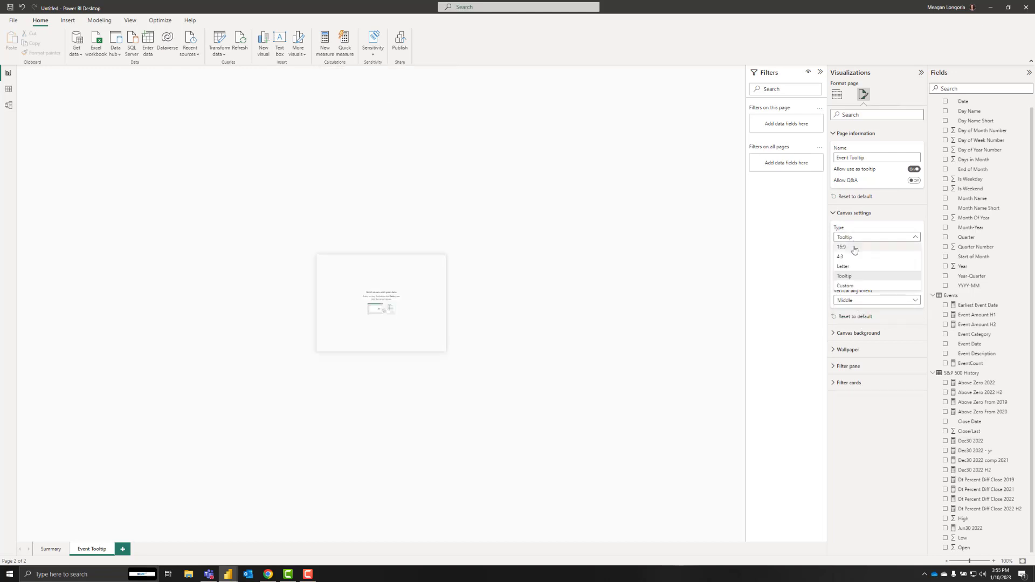
pyautogui.click(853, 285)
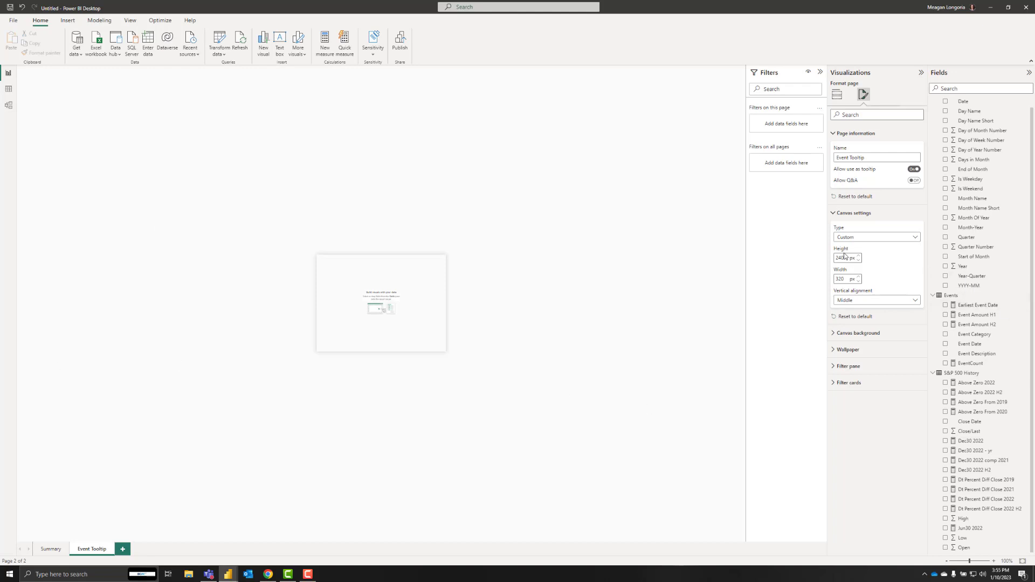
pyautogui.moveTo(844, 257); pyautogui.dragTo(835, 259)
pyautogui.write('225')
pyautogui.press('Tab')
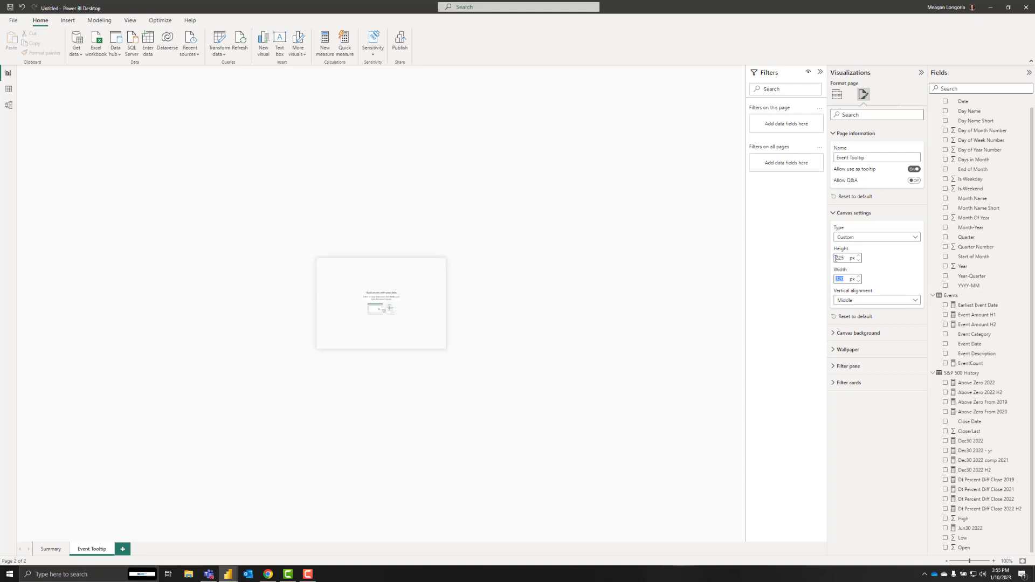
pyautogui.write('290')
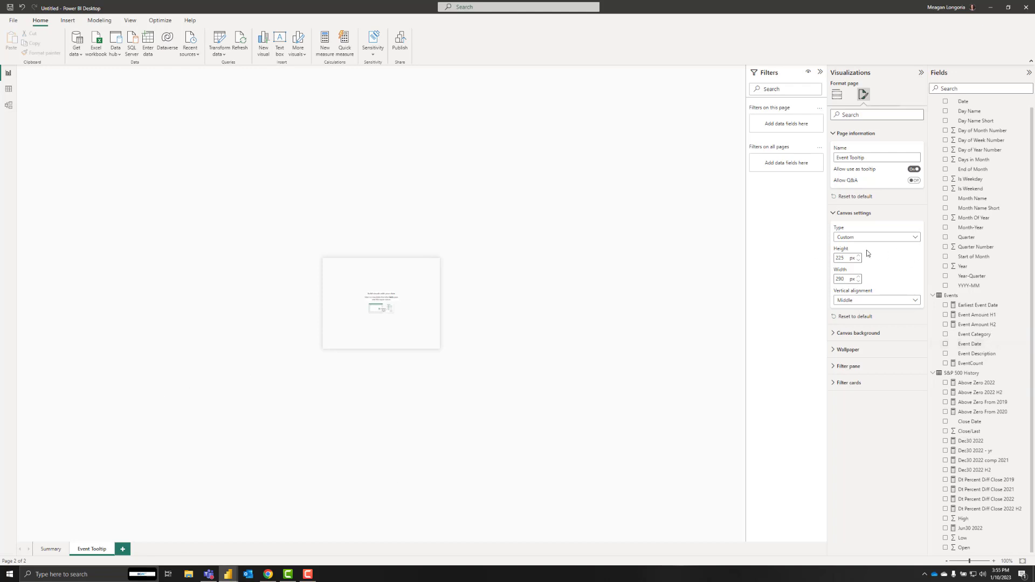
# Set the canvas background colour of the Event Tooltip page to #F0F0F0.
pyautogui.click(855, 333)
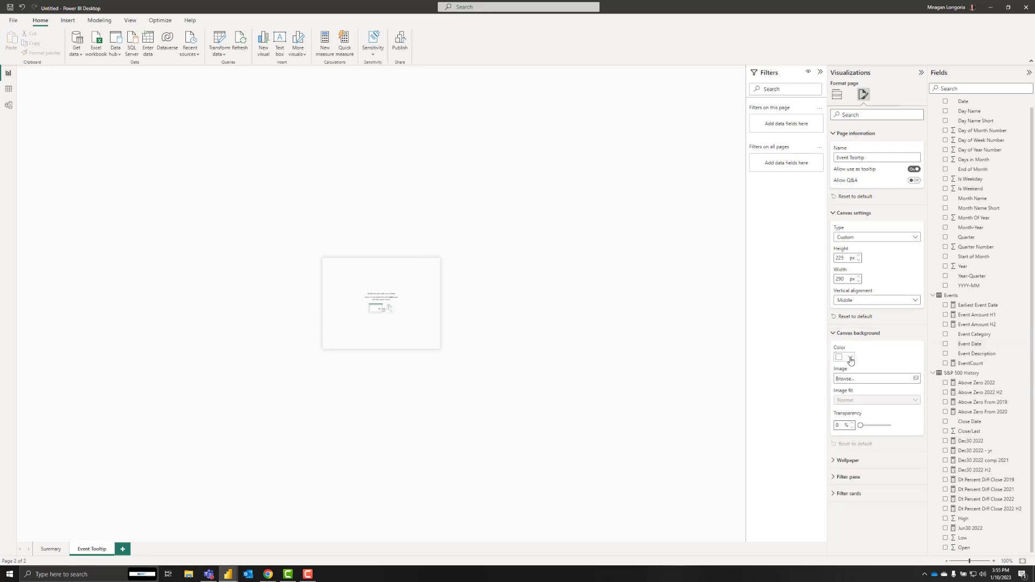
pyautogui.click(850, 358)
pyautogui.click(852, 497)
pyautogui.write('#F0F0F0')
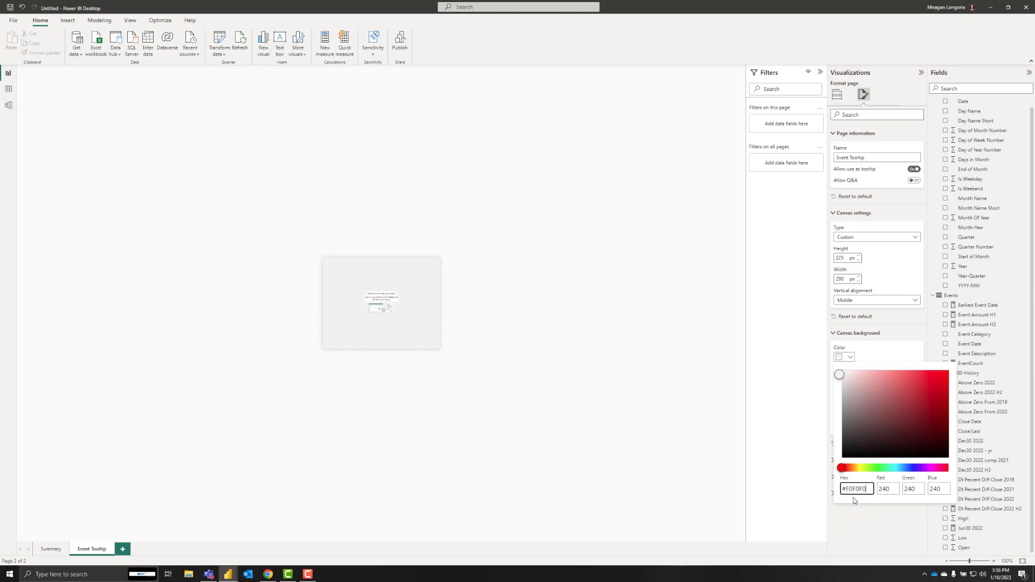
pyautogui.click(895, 351)
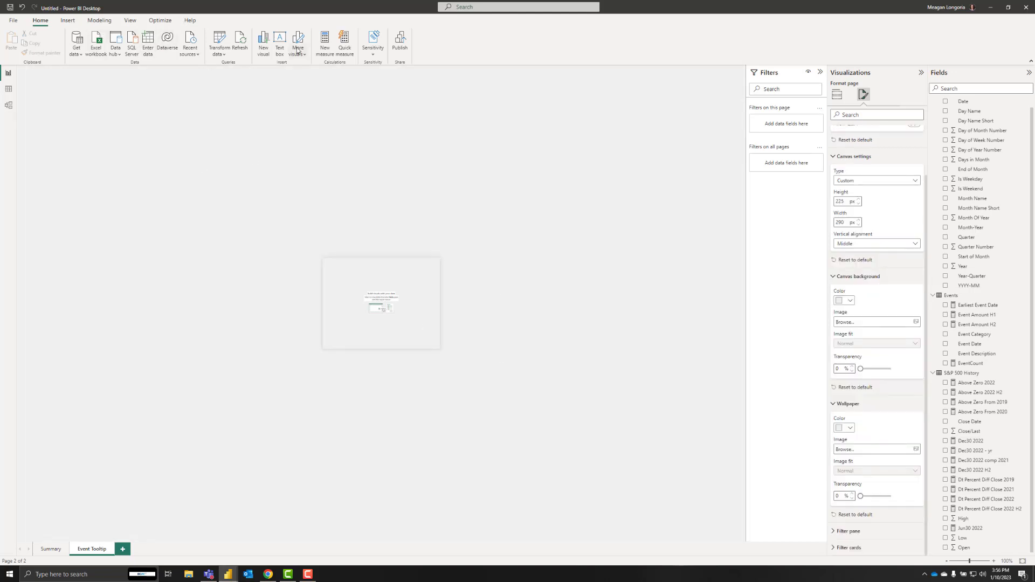
# Add a text box stretched to the tooltip page's lower and right edges, containing the labels "Date:" and "Closing Price:" on separate lines.
pyautogui.click(279, 43)
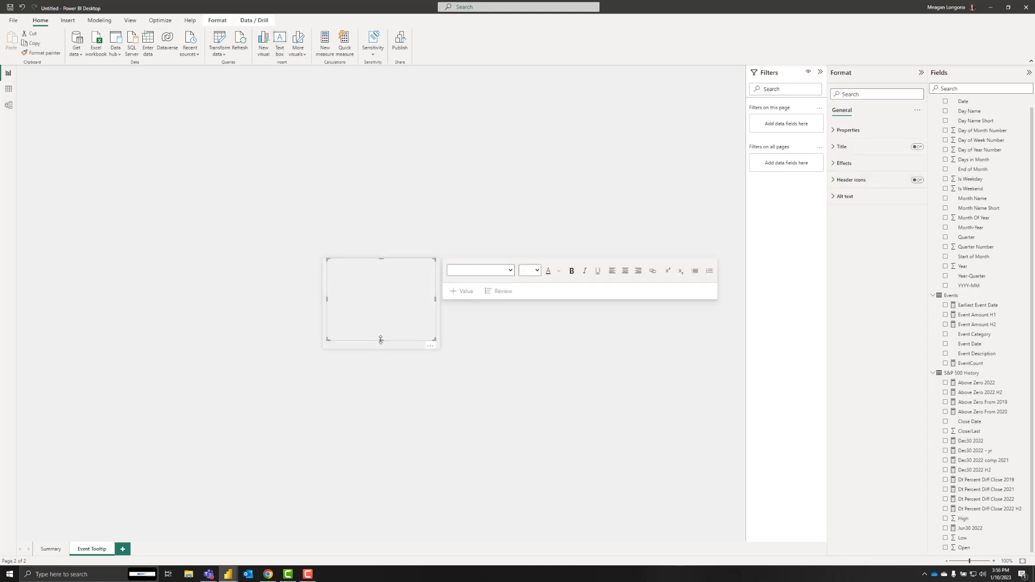
pyautogui.moveTo(381, 340); pyautogui.dragTo(380, 348)
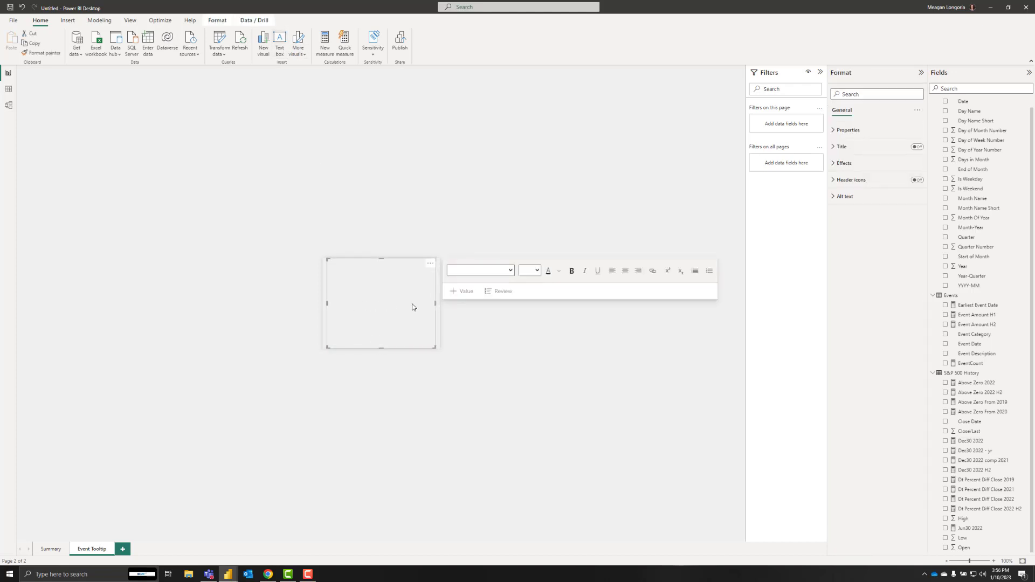
pyautogui.moveTo(432, 306); pyautogui.dragTo(440, 307)
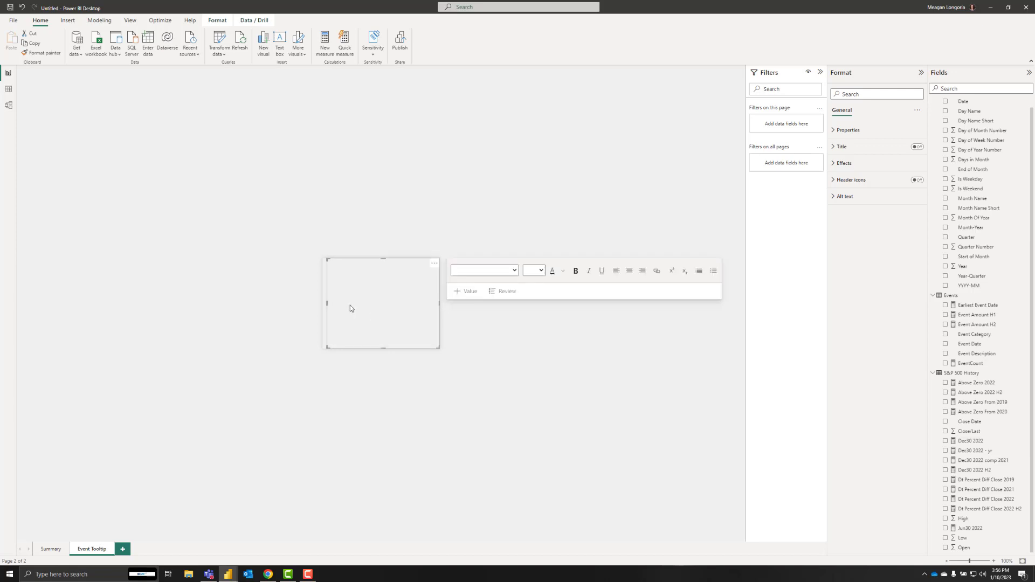
pyautogui.click(365, 277)
pyautogui.write('Date:')
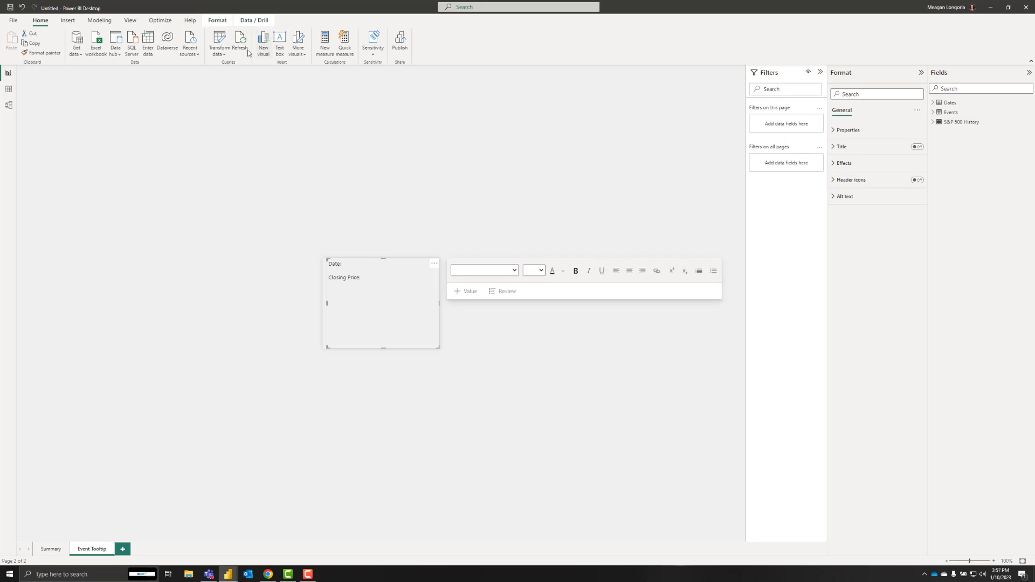
# Create a calculated table Tooltip Calcs using DATATABLE with a BOOLEAN column ShowEventsInTooltip holding the rows False() and True().
pyautogui.click(99, 21)
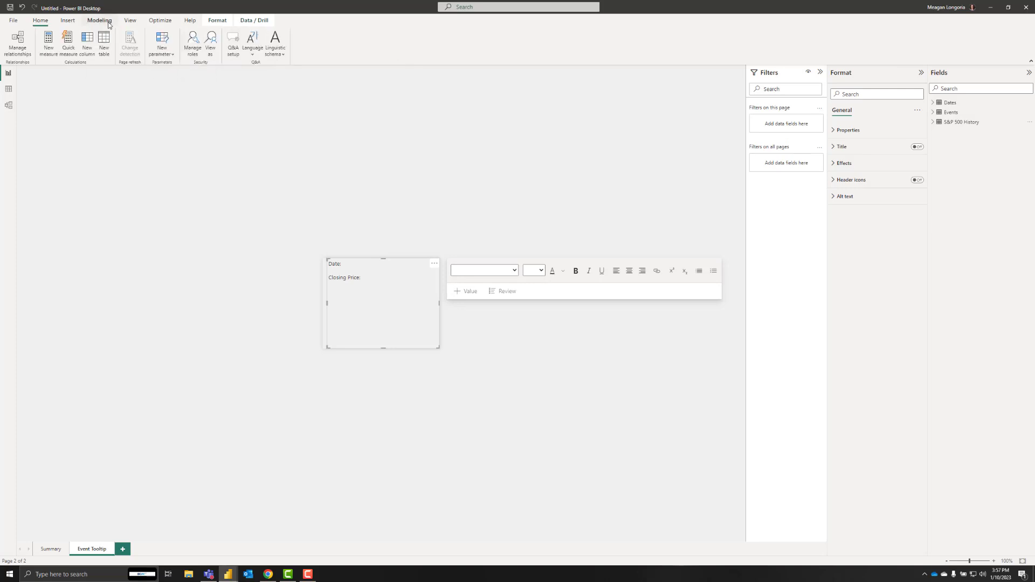
pyautogui.click(104, 39)
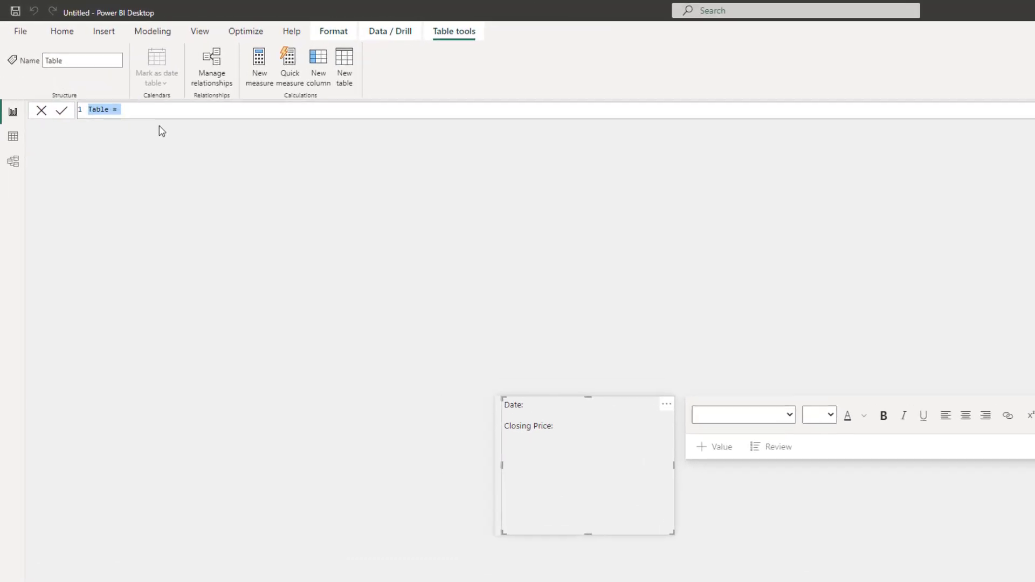
pyautogui.write('Tooltip Calcs = DATATABLE("ShowEventsInTooltip", BOOLEAN, { {False()},{True()}})')
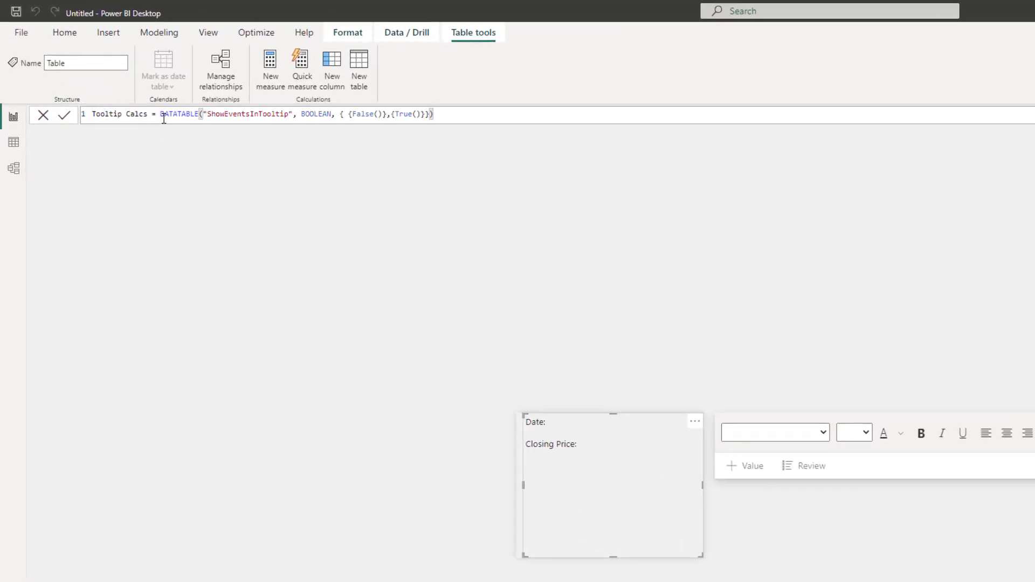
pyautogui.press('Return')
# Create measures Evt Cat Label and Evt Label returning "Event Category: " and "Event: " if [EventCount]>0 and the selected ShowEventsInTooltip is TRUE(), otherwise "".
pyautogui.write('Evt Cat Label = If([EventCount]>0 && SELECTEDVALUE(\'Tooltip Calcs\'[ShowEventsInTooltip]) = TRUE(), "Event Category: ", "")')
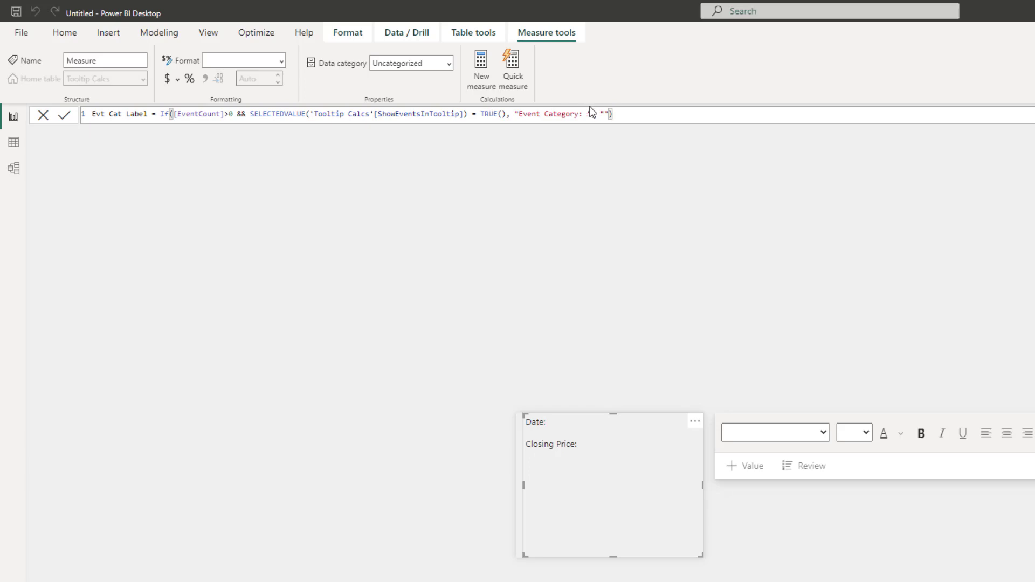
pyautogui.press('Return')
pyautogui.write('Evt Label = If([EventCount]>0 && SELECTEDVALUE(\'Tooltip Calcs\'[ShowEventsInTooltip]) = TRUE(), "Event: ", "")')
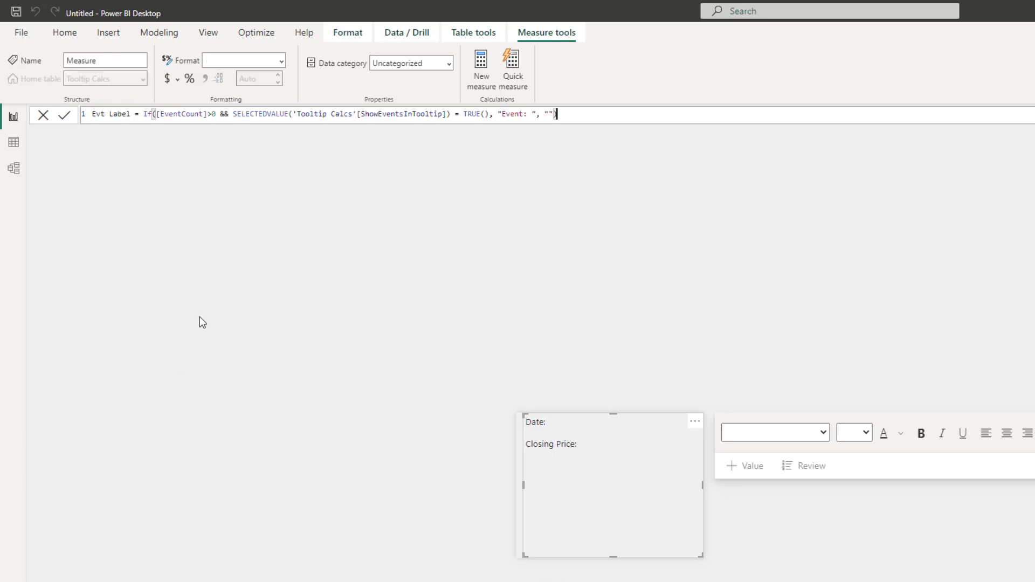
pyautogui.press('Return')
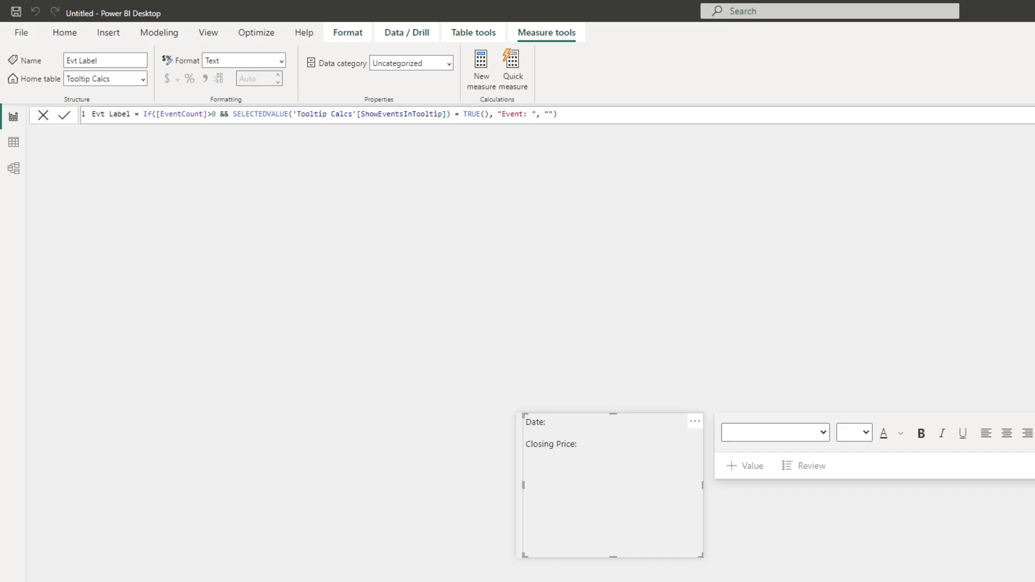
# Create the measures Selected Close Value = Min('S&P 500 History'[Close/Last]) and Selected Date = Min('Dates'[Date]).
pyautogui.write("Selected Close Value = Min('S&P 500 History'[Close/Last])")
pyautogui.press('Return')
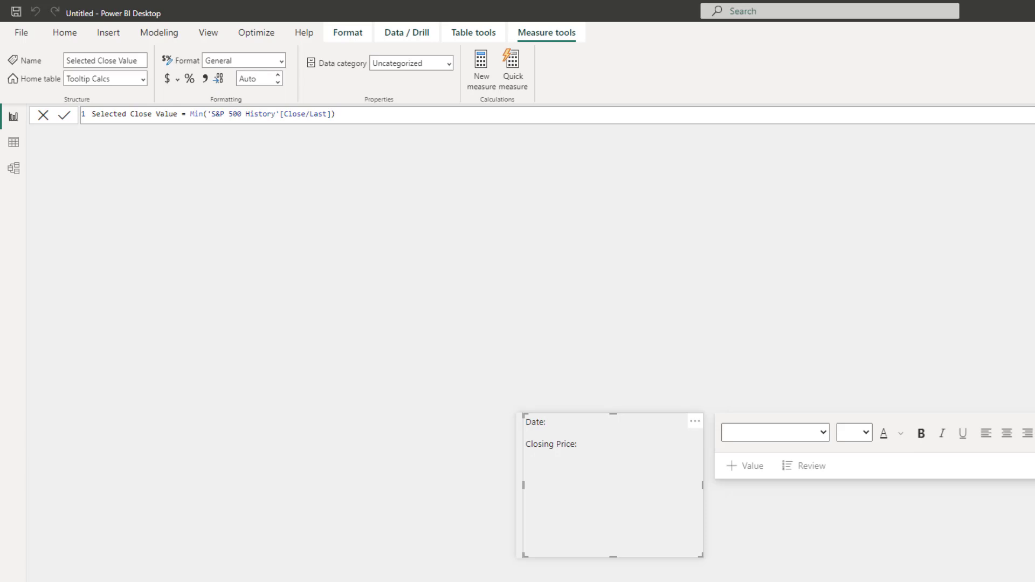
pyautogui.write("Selected Date = Min('Dates'[Date])")
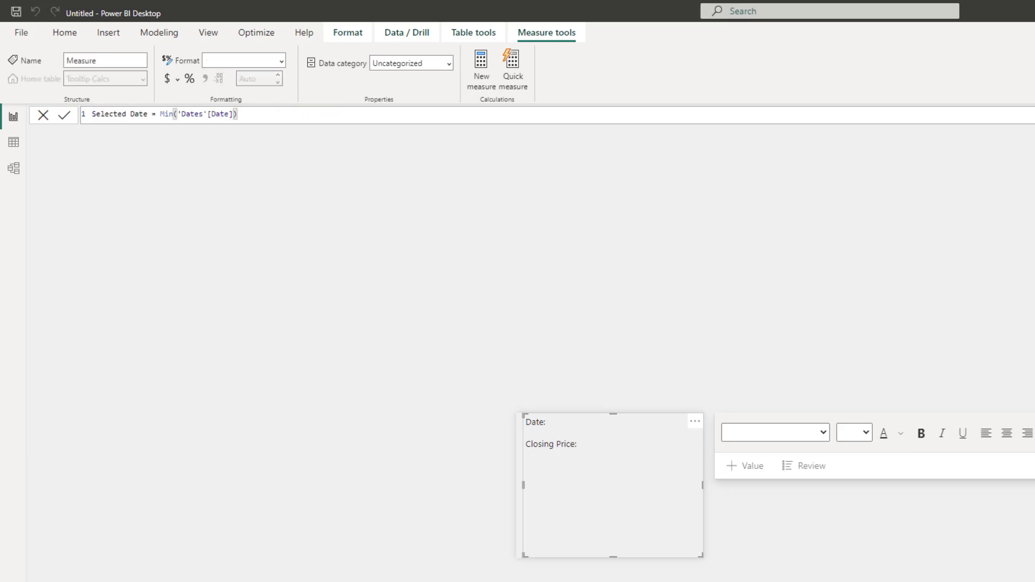
pyautogui.press('Return')
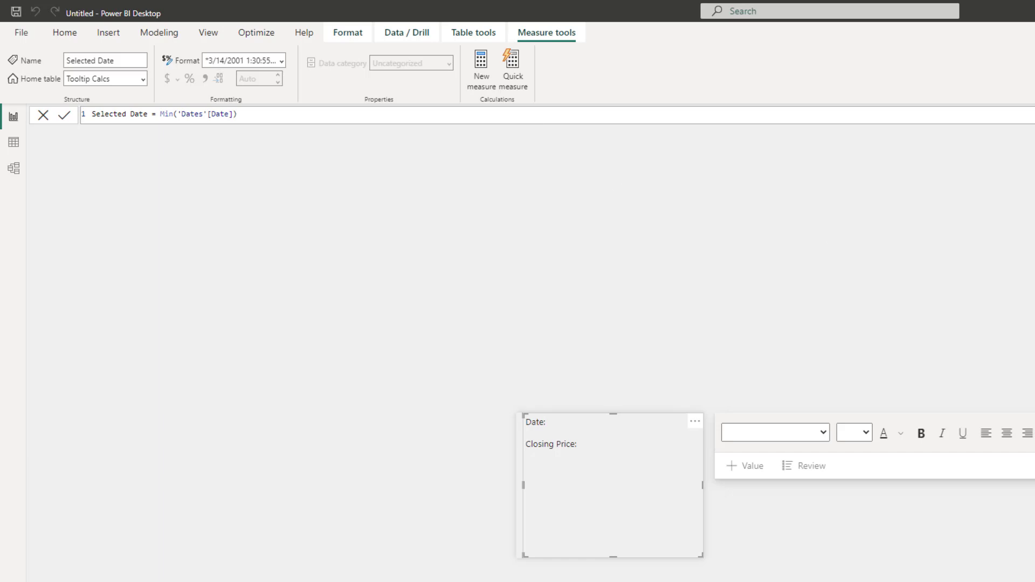
# Create a Selected Event measure returning the minimum Events[Event Description] when the selected ShowEventsInTooltip is TRUE(), otherwise BLANK().
pyautogui.write("Selected Event = Var Ev = Min('Events'[Event Description]) Var Check = If(SELECTEDVALUE('Tooltip Calcs'[ShowEventsInTooltip]) = TRUE(), Ev, BLANK()) Return Check")
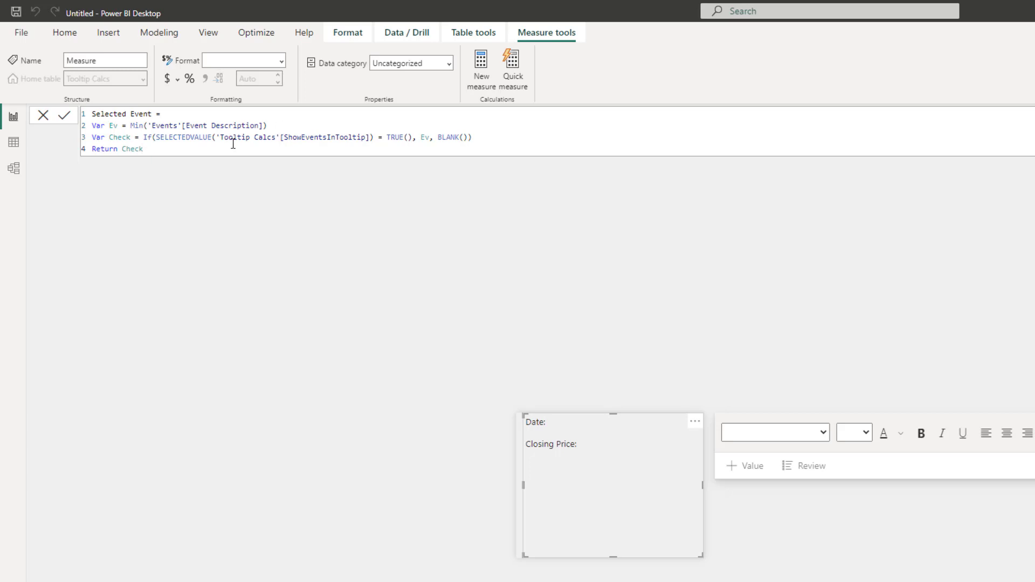
pyautogui.click(65, 120)
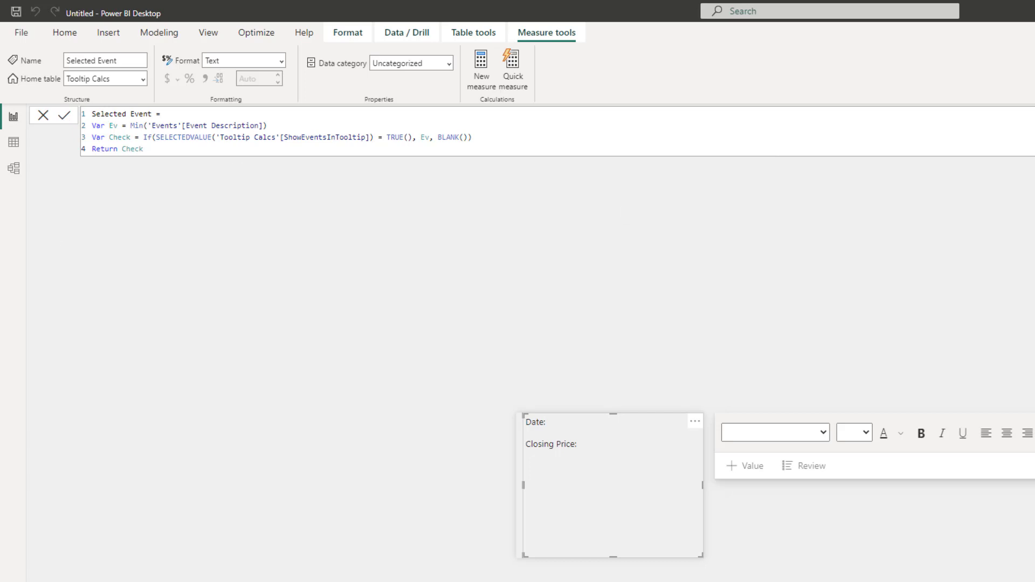
# Write a Selected Event Category measure by reusing the Selected Event formula with 'Events'[Event Category] in place of the description column.
pyautogui.write("Selected Event = Var Ev = Min('Events'[Event Description]) Var Check = If(SELECTEDVALUE('Tooltip Calcs'[ShowEventsInTooltip]) = TRUE(), Ev, BLANK()) Return Check")
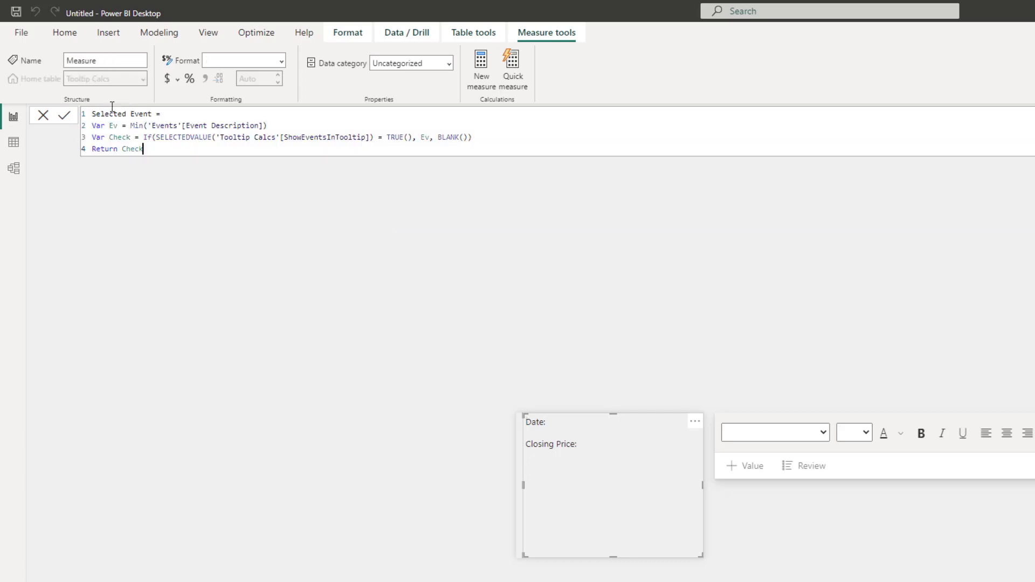
pyautogui.click(155, 116)
pyautogui.write('Category')
pyautogui.click(178, 113)
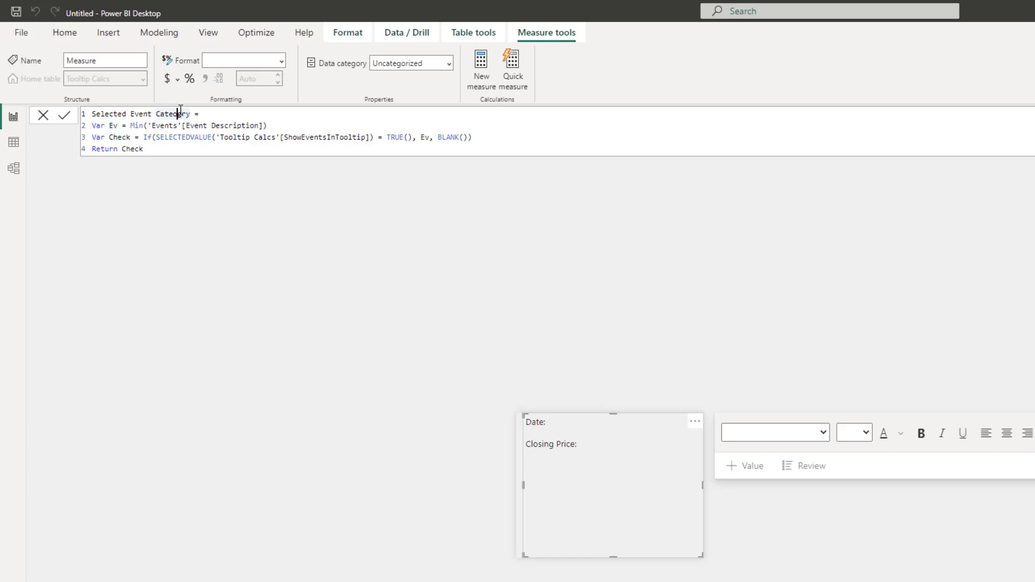
pyautogui.press('BackSpace')
pyautogui.press('Right')
pyautogui.write('o')
pyautogui.moveTo(212, 126); pyautogui.dragTo(258, 127)
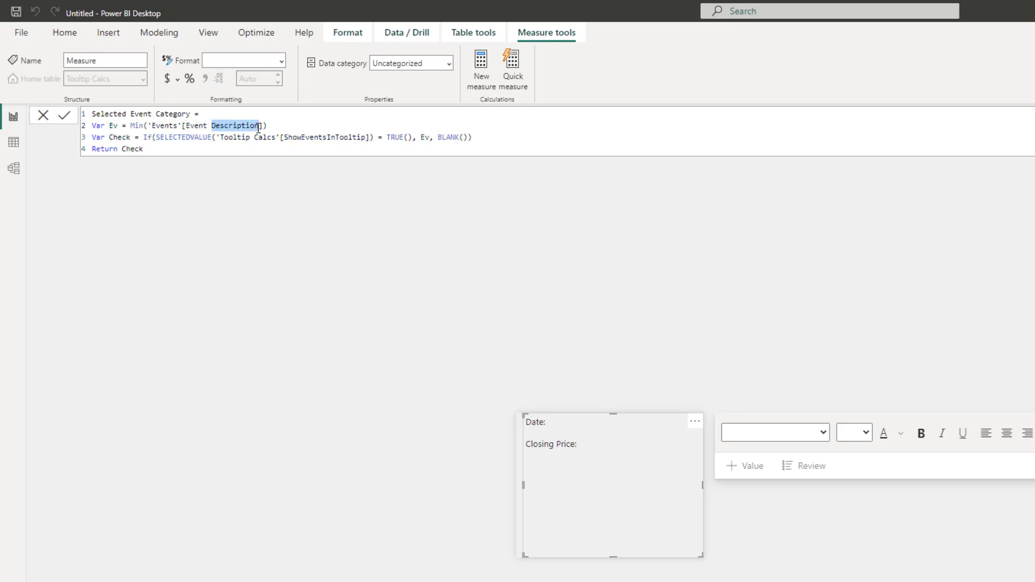
pyautogui.write('Category')
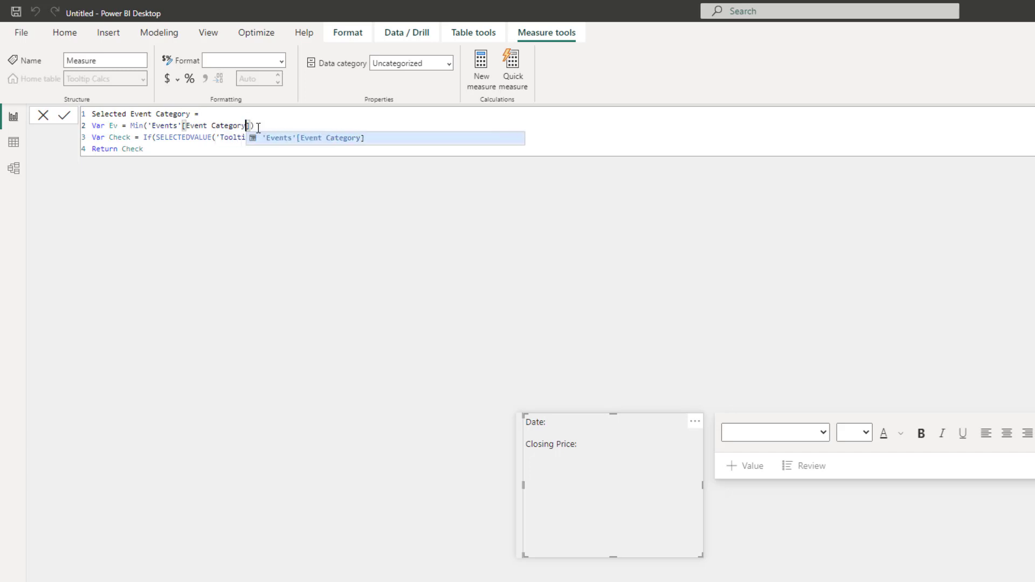
# Finish and commit the Selected Event Category measure, keeping Check as the returned variable.
pyautogui.click(309, 127)
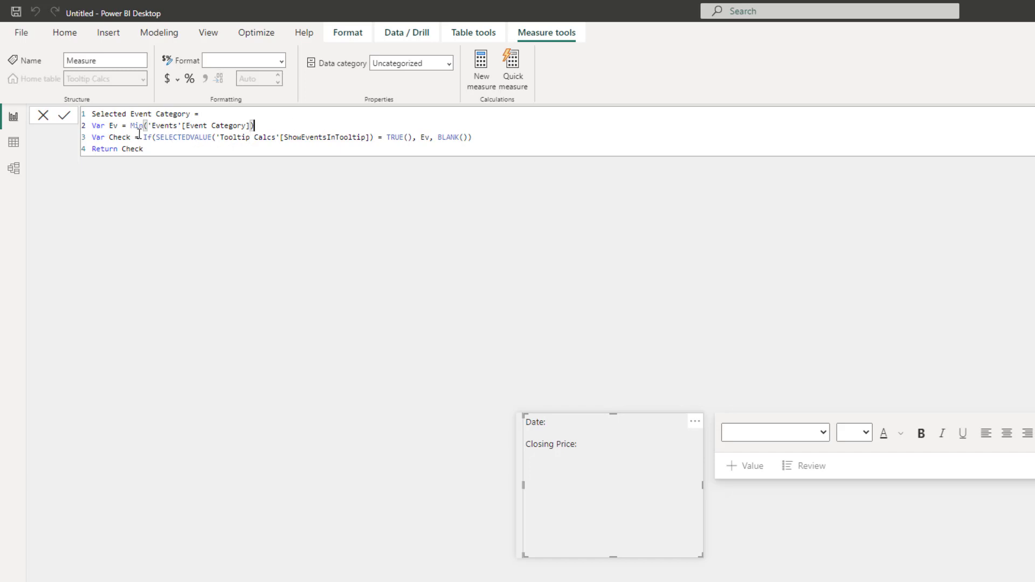
pyautogui.click(151, 149)
pyautogui.press('Return')
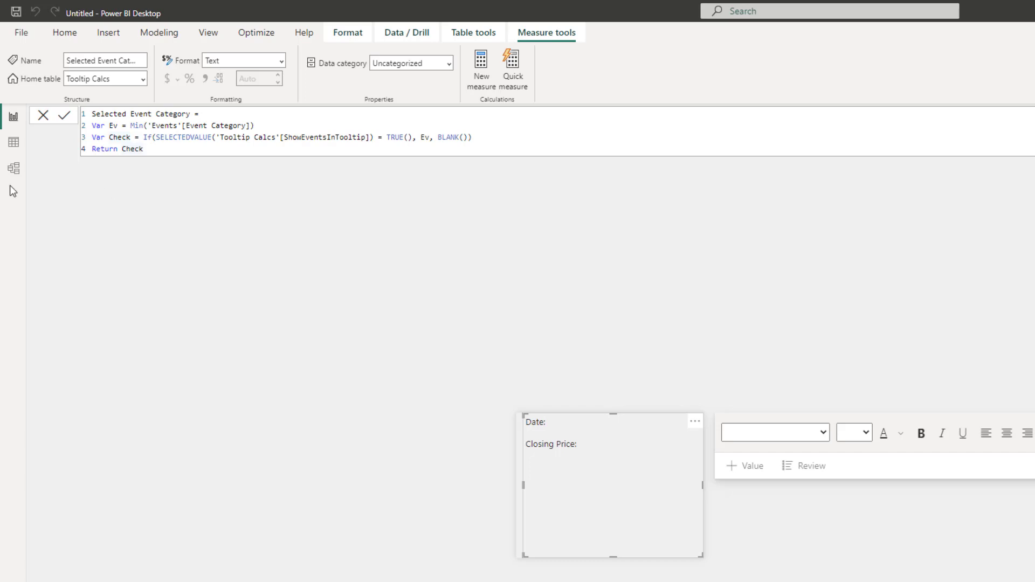
# Insert a dynamic value calculated as Selected date on a new line below "Date:" in the text box, and name it Dt.
pyautogui.click(569, 428)
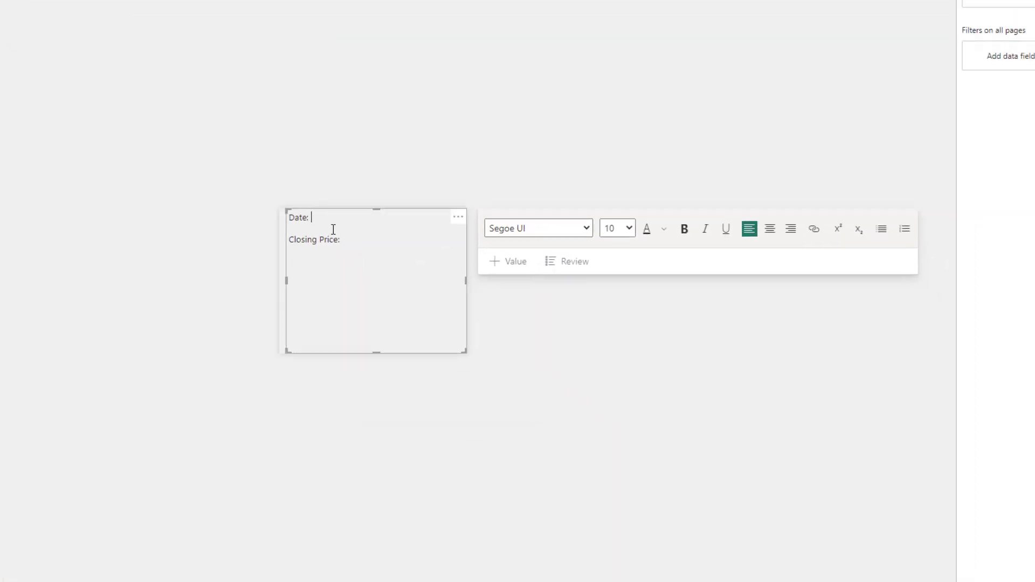
pyautogui.press('Return')
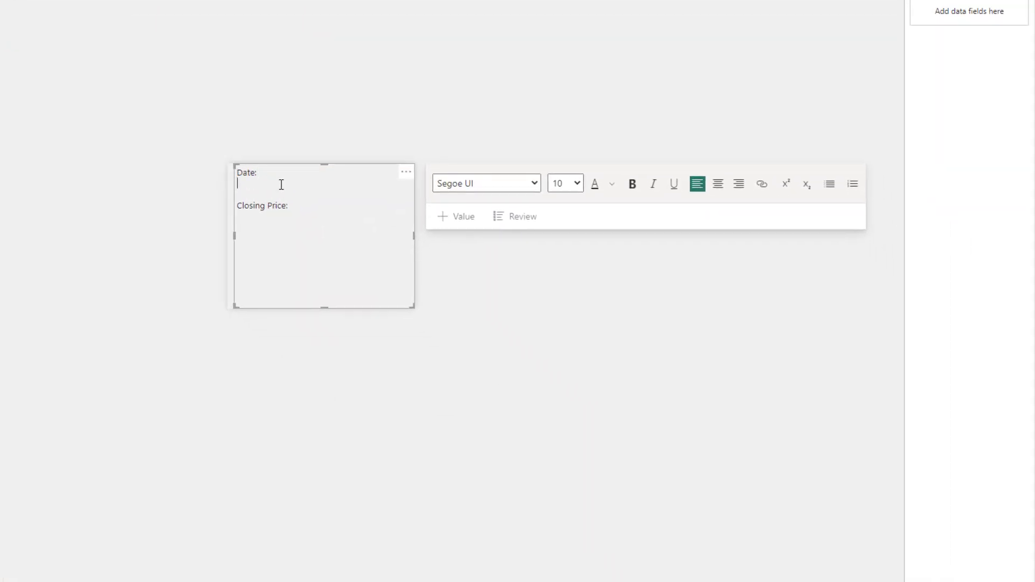
pyautogui.click(455, 219)
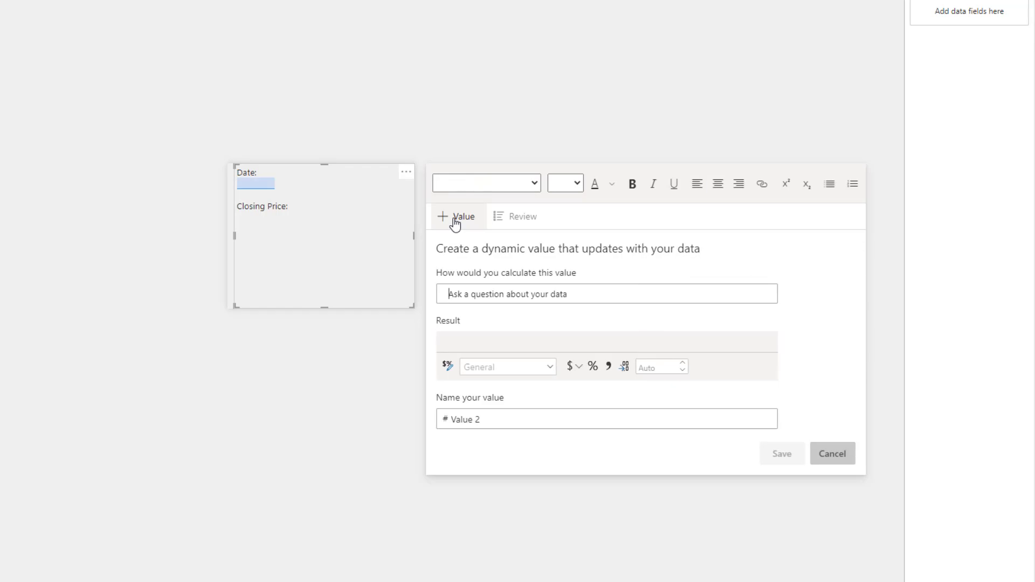
pyautogui.click(471, 301)
pyautogui.write('Selected date')
pyautogui.click(486, 314)
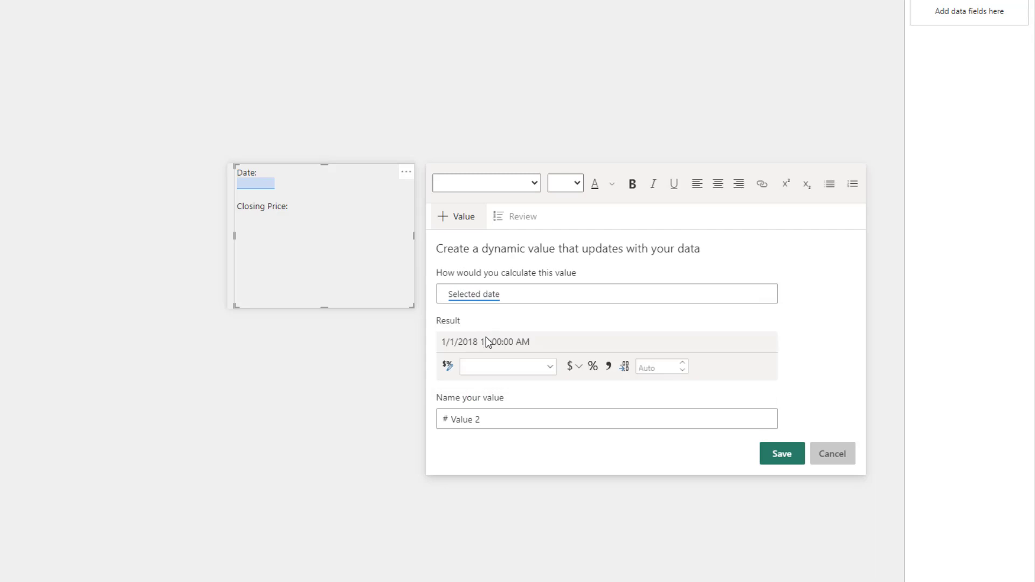
pyautogui.doubleClick(476, 420)
pyautogui.write('1')
pyautogui.moveTo(488, 420); pyautogui.dragTo(449, 421)
pyautogui.write('Date')
pyautogui.click(781, 456)
# Format the Dt value as *3/14/2001 (m/d/yyyy) and save it.
pyautogui.click(313, 189)
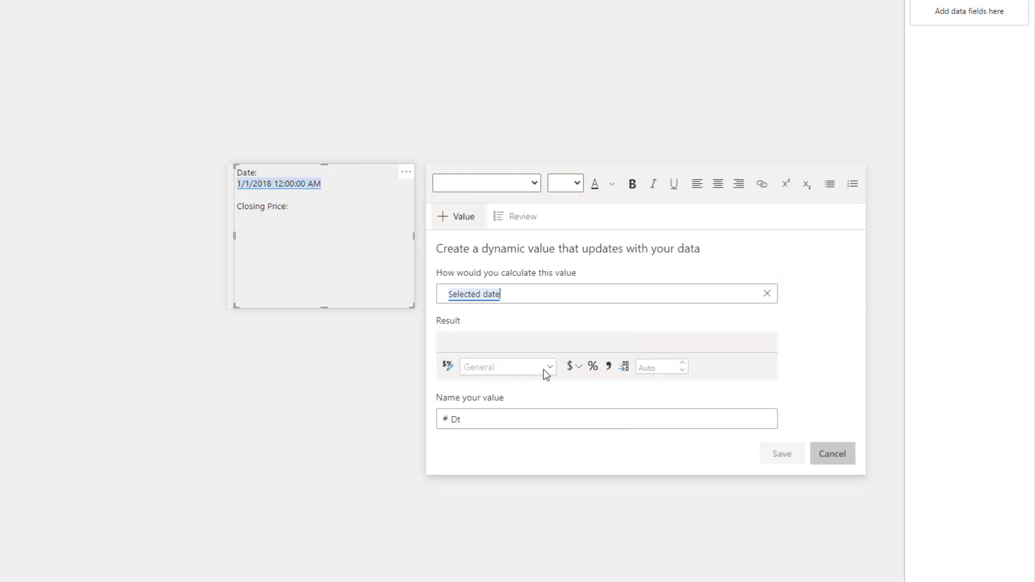
pyautogui.click(499, 368)
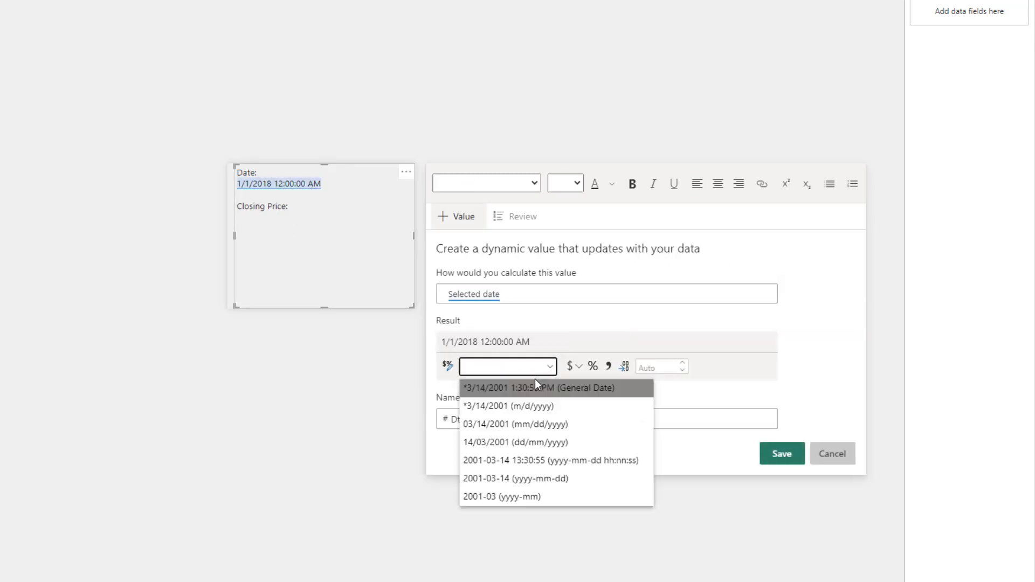
pyautogui.click(530, 407)
pyautogui.click(769, 455)
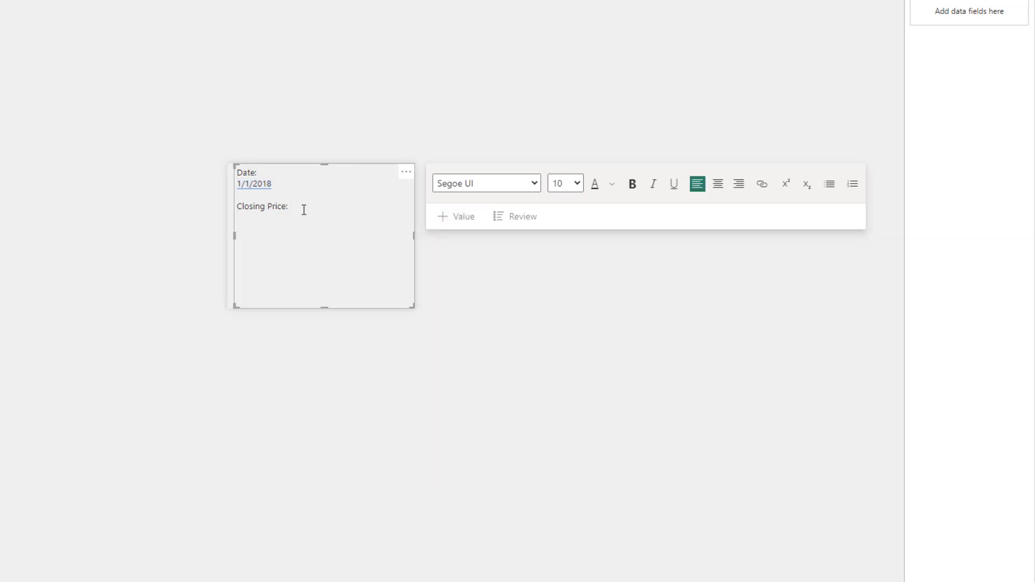
# Insert a dynamic value calculated as selected close value below "Closing Price:", formatted as currency.
pyautogui.click(451, 221)
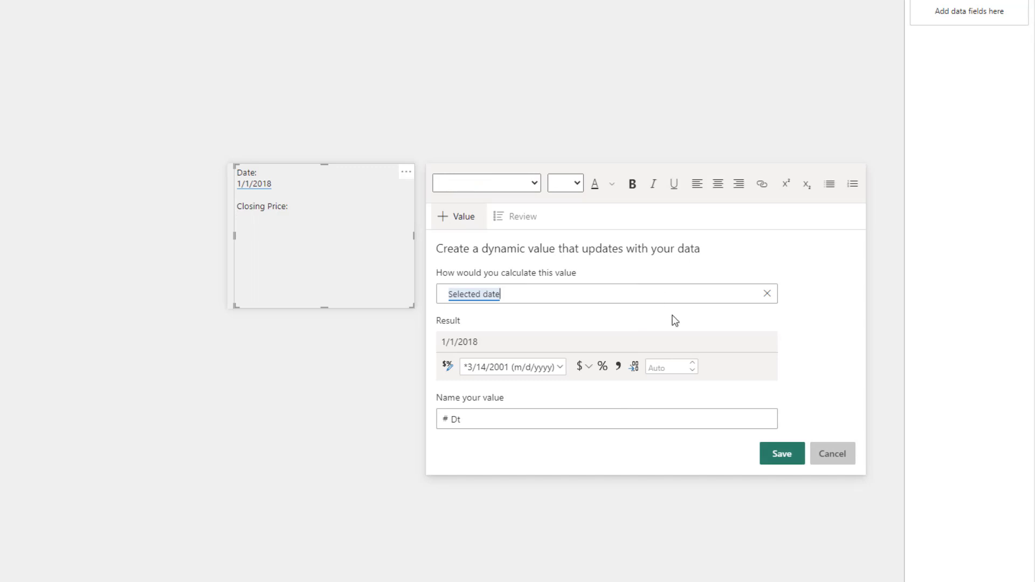
pyautogui.click(835, 456)
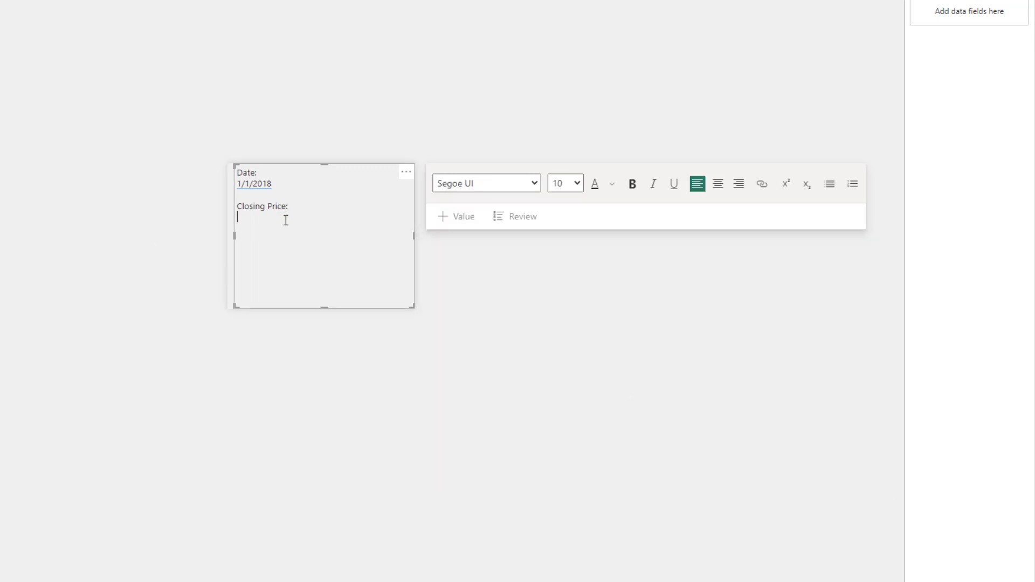
pyautogui.click(110, 361)
pyautogui.click(248, 218)
pyautogui.click(462, 219)
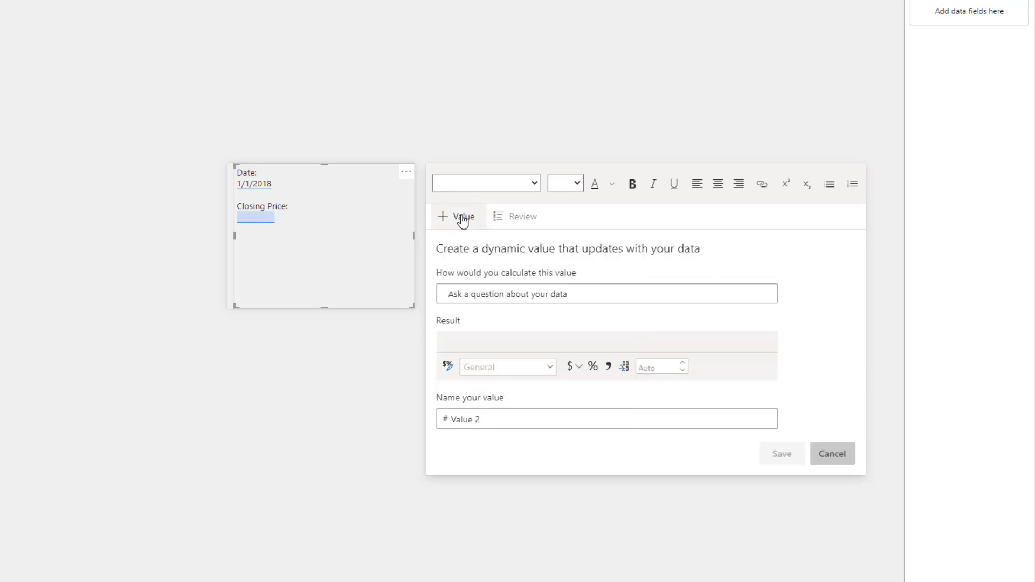
pyautogui.write('se')
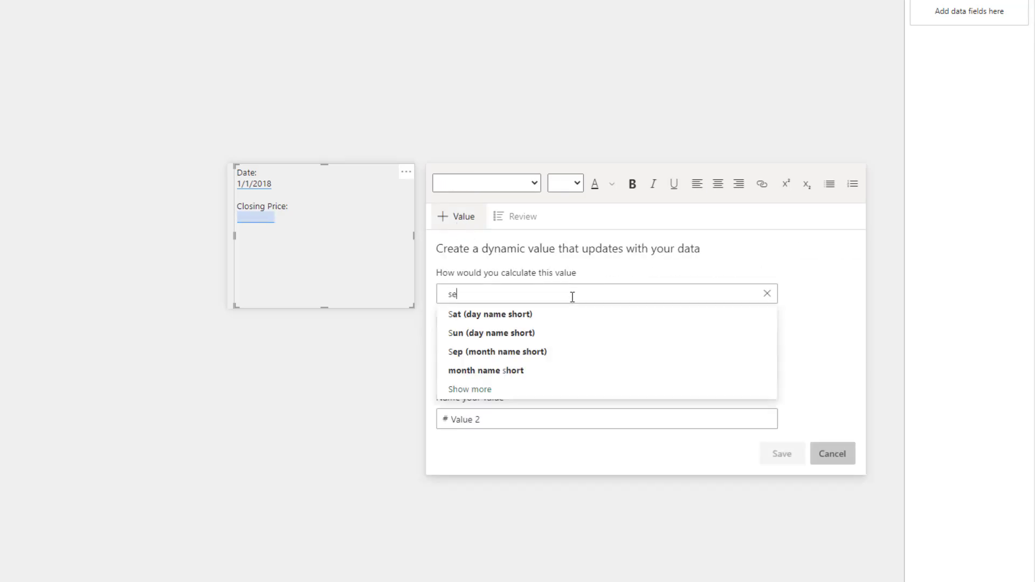
pyautogui.write('lected clo')
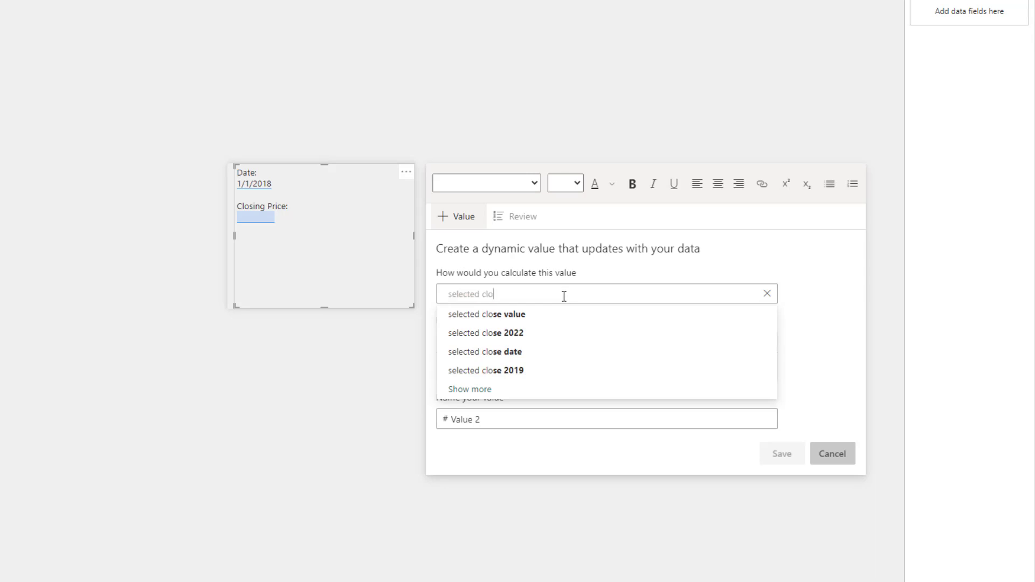
pyautogui.click(531, 317)
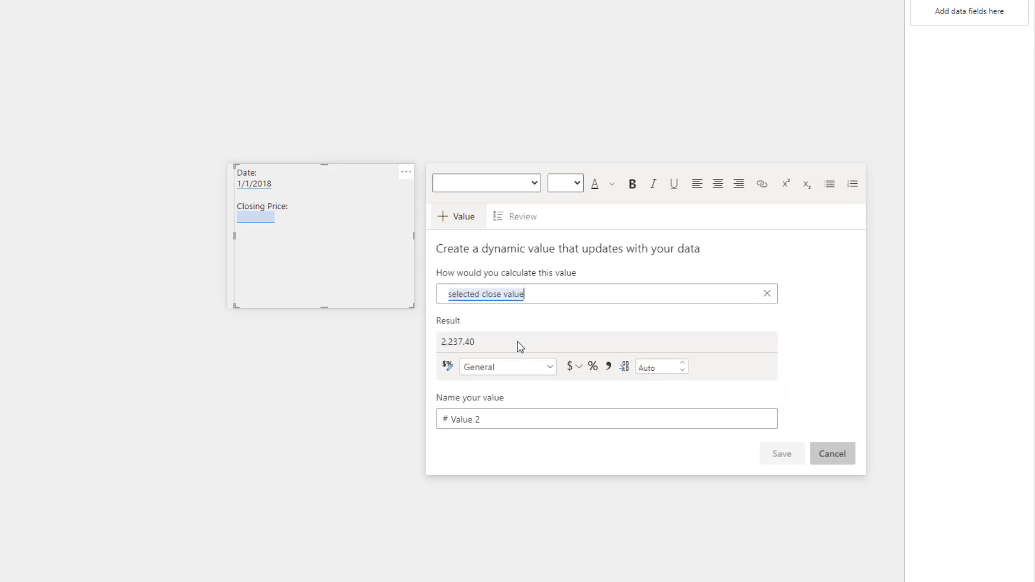
pyautogui.click(570, 367)
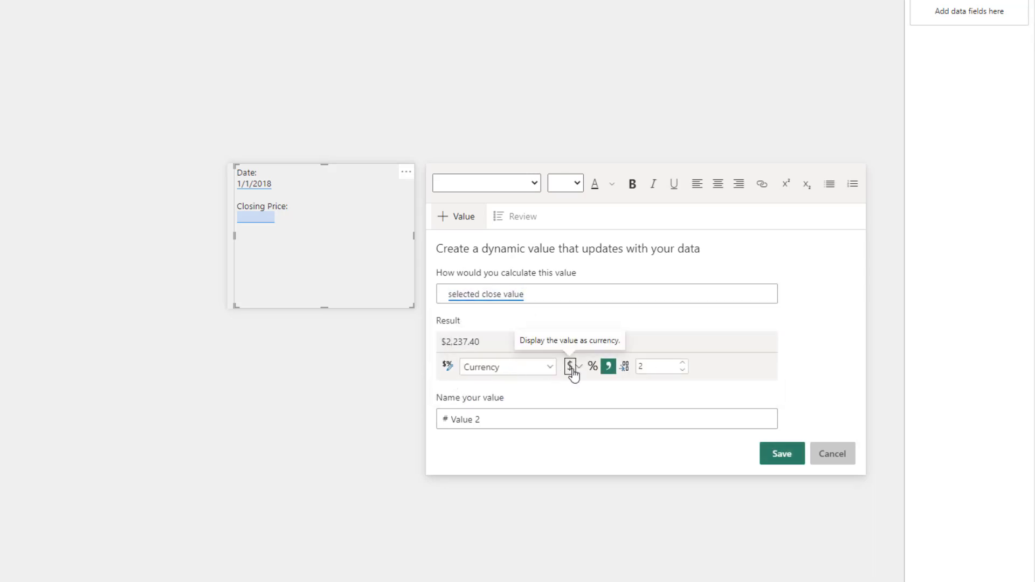
pyautogui.click(780, 455)
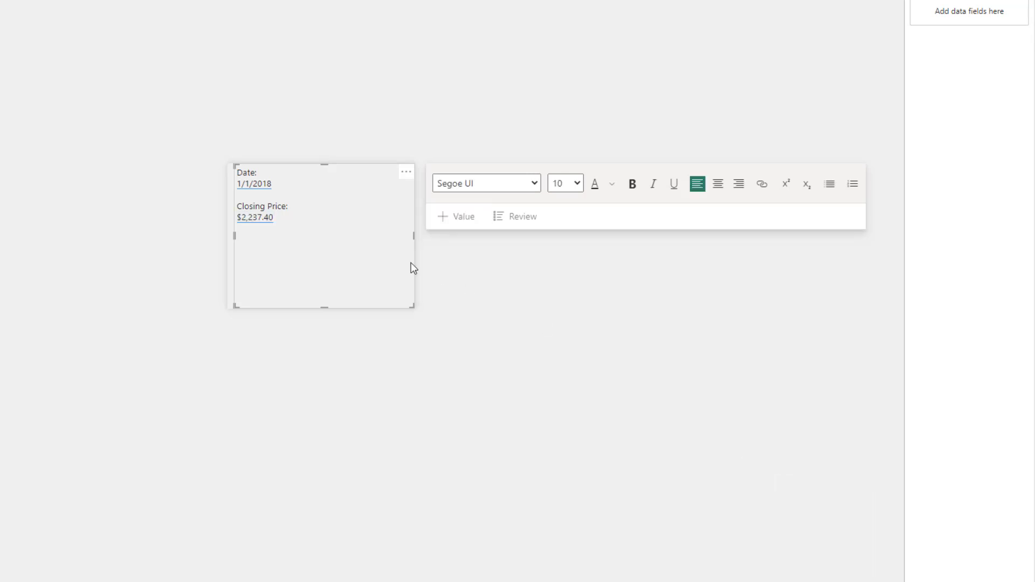
# Create a dynamic value calculated as evt cat label beneath the closing price value, and name it Cat.
pyautogui.click(278, 238)
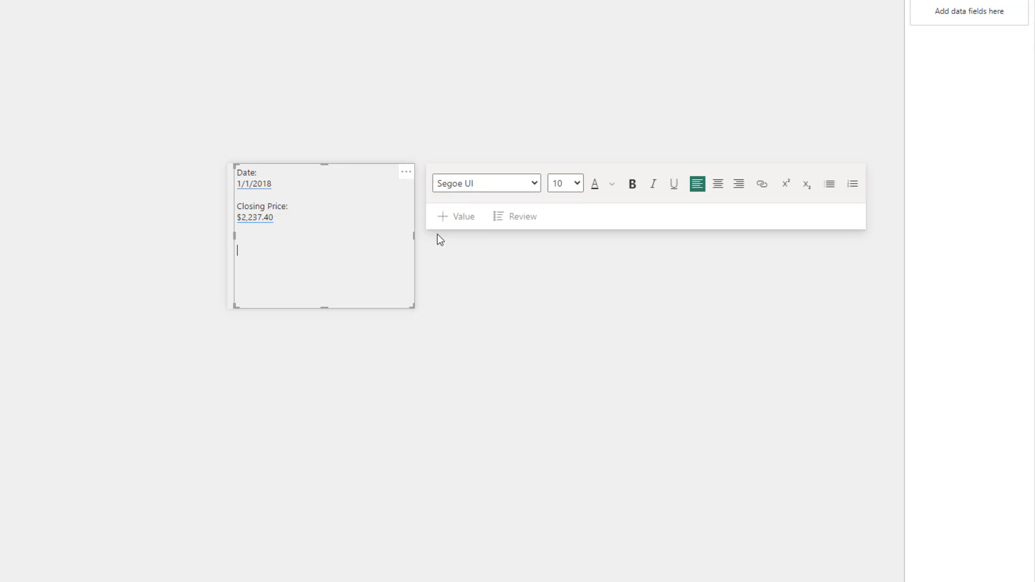
pyautogui.click(461, 217)
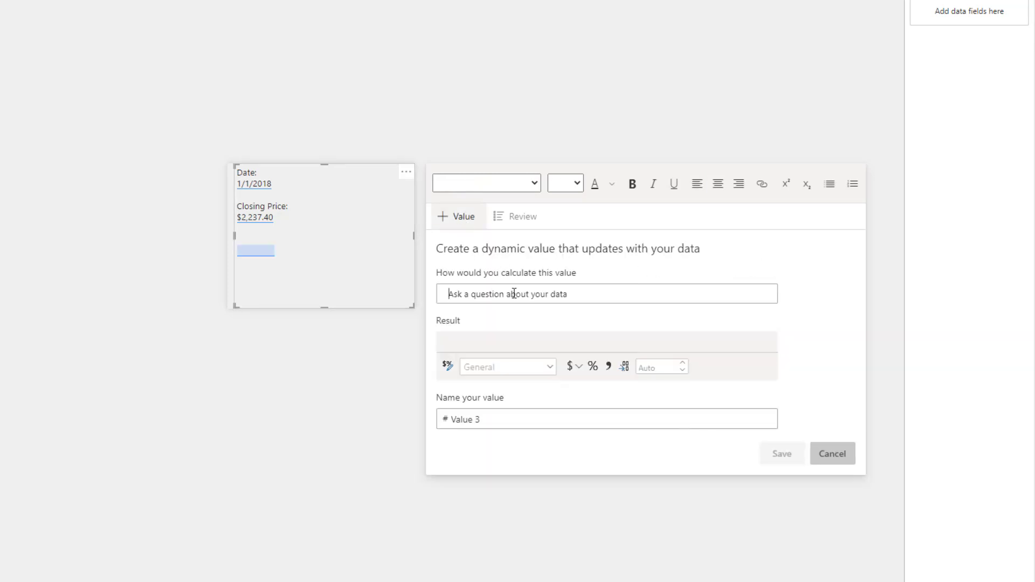
pyautogui.write('Evt Cat ')
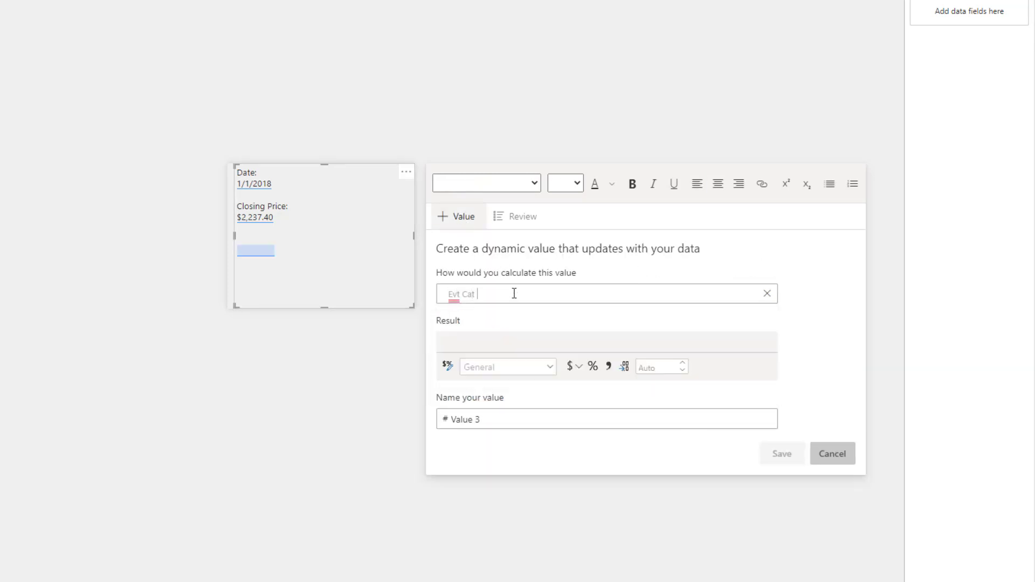
pyautogui.write('La')
pyautogui.click(499, 317)
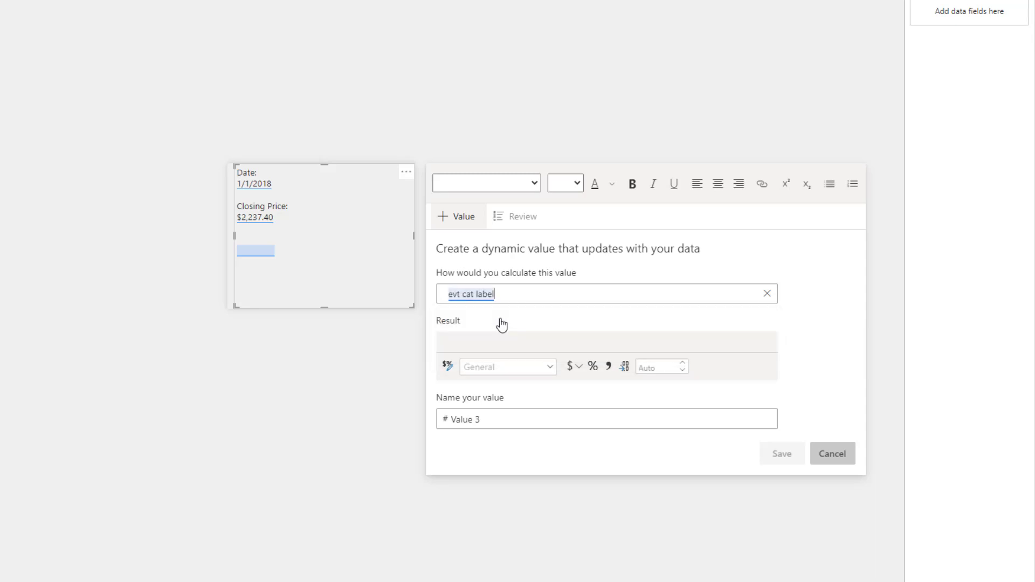
pyautogui.moveTo(499, 424); pyautogui.dragTo(432, 422)
pyautogui.write('Cat')
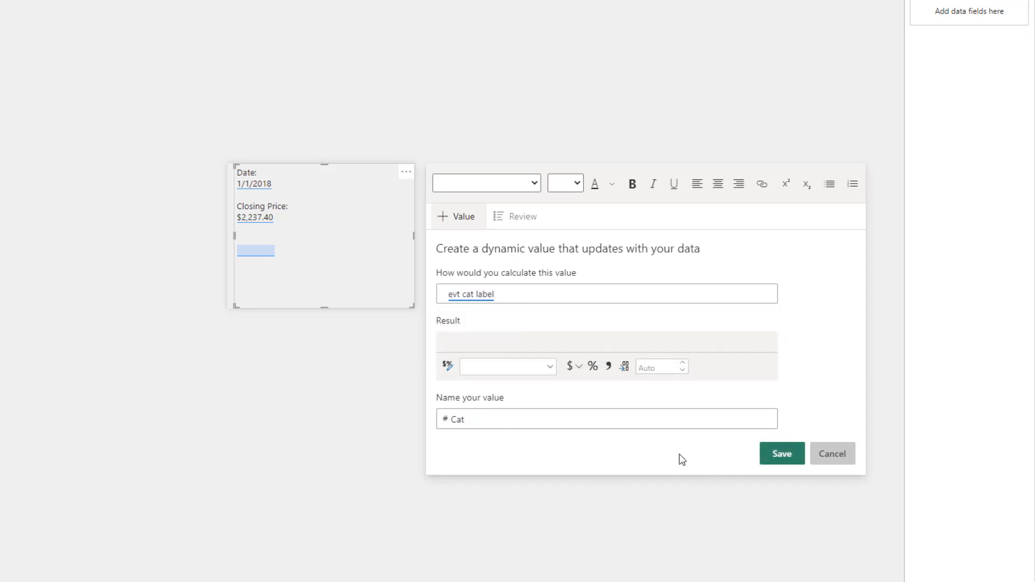
# Clear the Cat value's calculation and choose evt cat label for it again.
pyautogui.click(532, 293)
pyautogui.write('Eve')
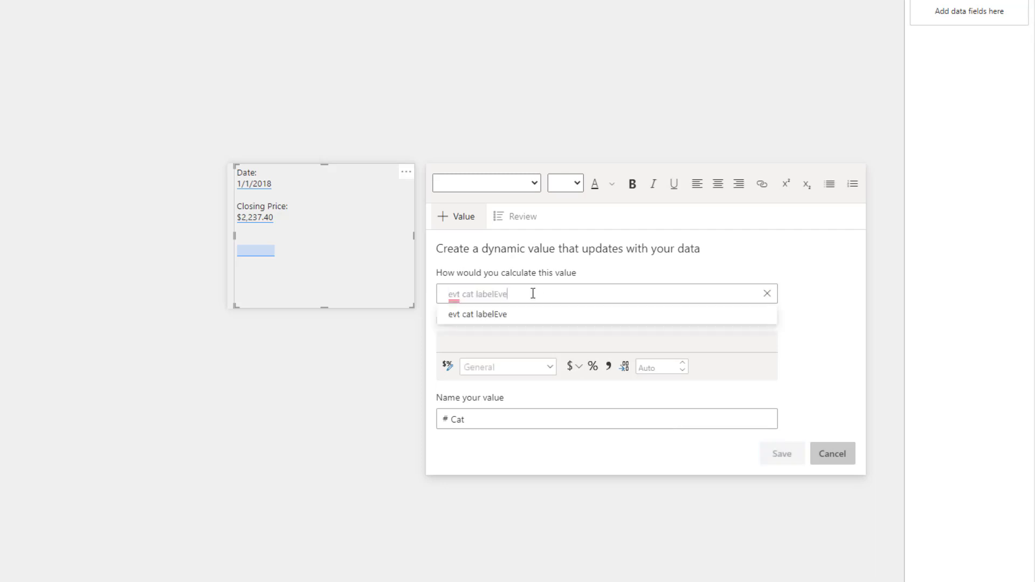
pyautogui.press('BackSpace')
pyautogui.press('BackSpace')
pyautogui.press('BackSpace')
pyautogui.press('BackSpace')
pyautogui.press('BackSpace')
pyautogui.press('BackSpace')
pyautogui.press('BackSpace')
pyautogui.press('BackSpace')
pyautogui.press('BackSpace')
pyautogui.press('BackSpace')
pyautogui.press('BackSpace')
pyautogui.press('BackSpace')
pyautogui.press('BackSpace')
pyautogui.press('BackSpace')
pyautogui.press('BackSpace')
pyautogui.write('E')
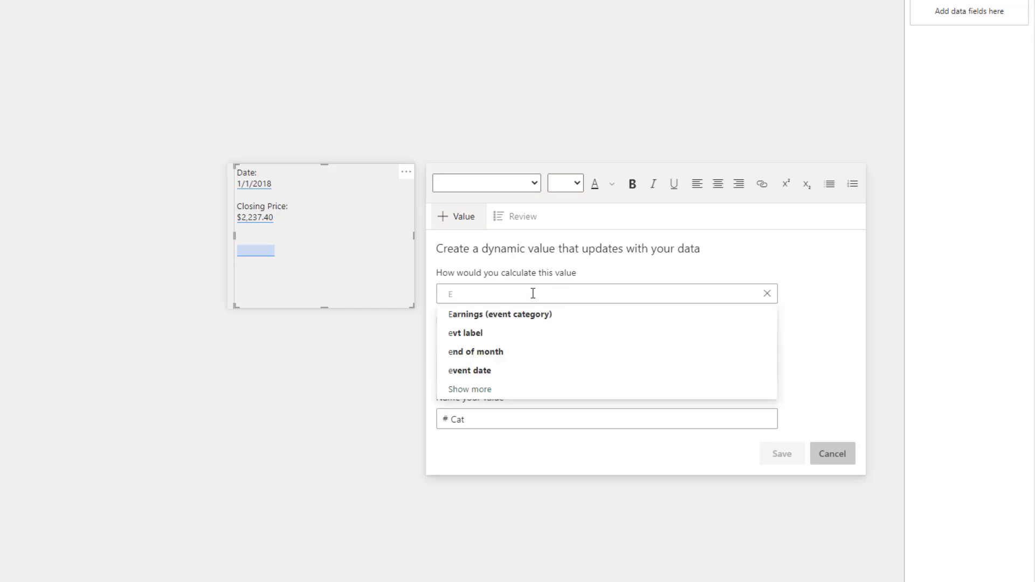
pyautogui.write('vt')
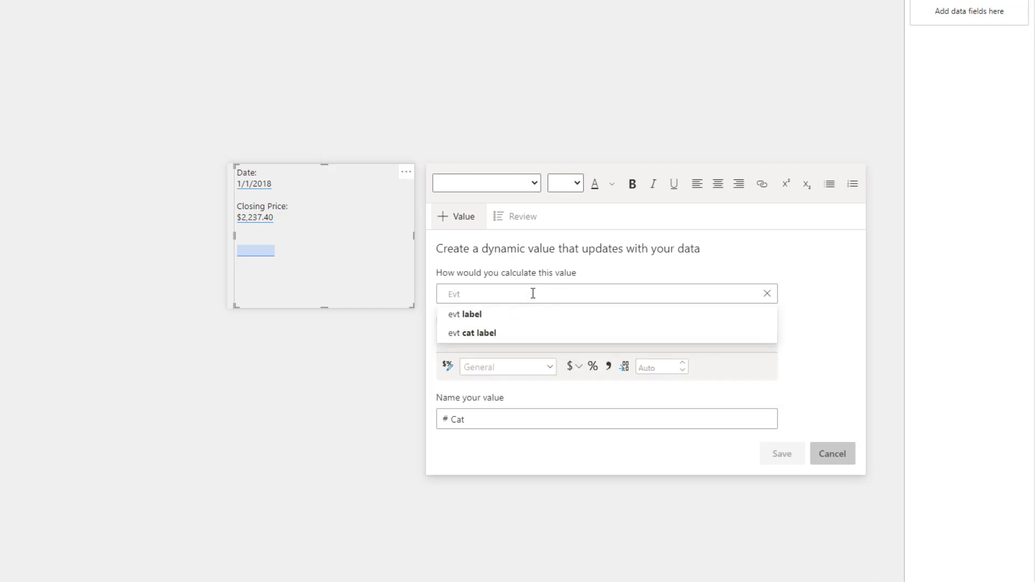
pyautogui.click(511, 332)
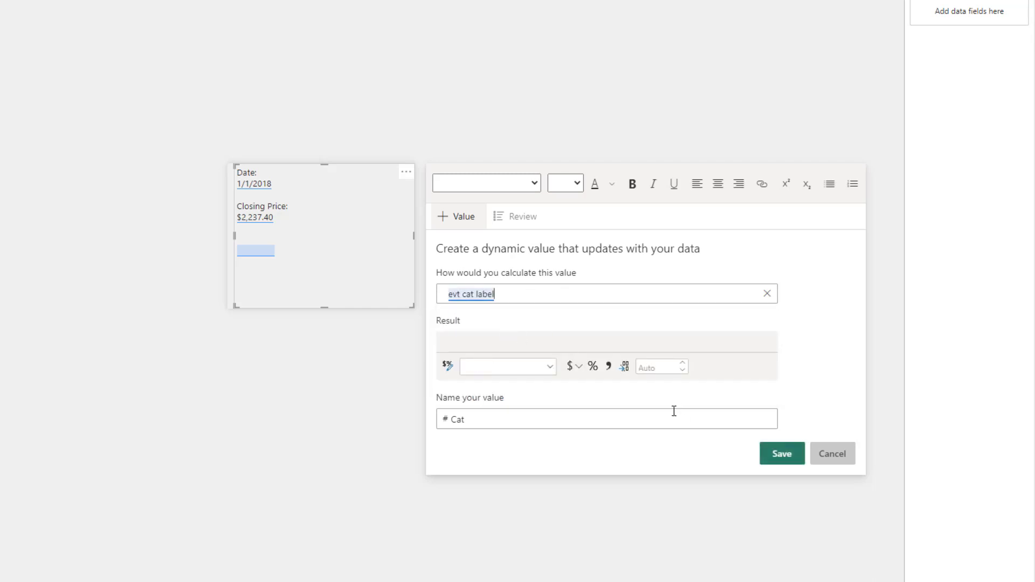
# Save the Cat value and close its editor, leaving the insertion point on the line below it.
pyautogui.click(781, 460)
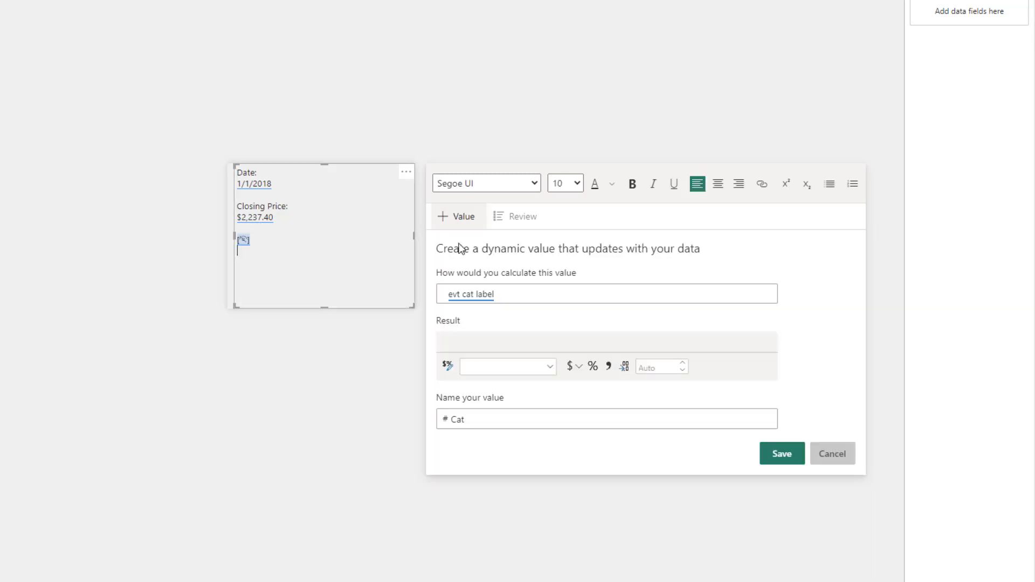
pyautogui.click(333, 124)
pyautogui.click(253, 250)
pyautogui.click(835, 458)
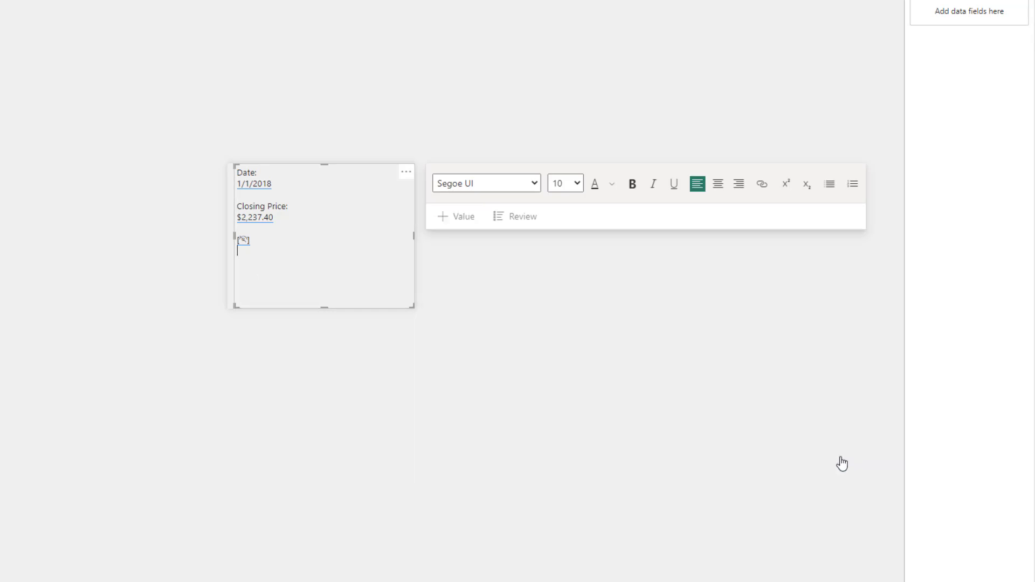
# Insert a dynamic value calculated as Selected event category on the line below the Cat value, and name it evt cat.
pyautogui.click(465, 221)
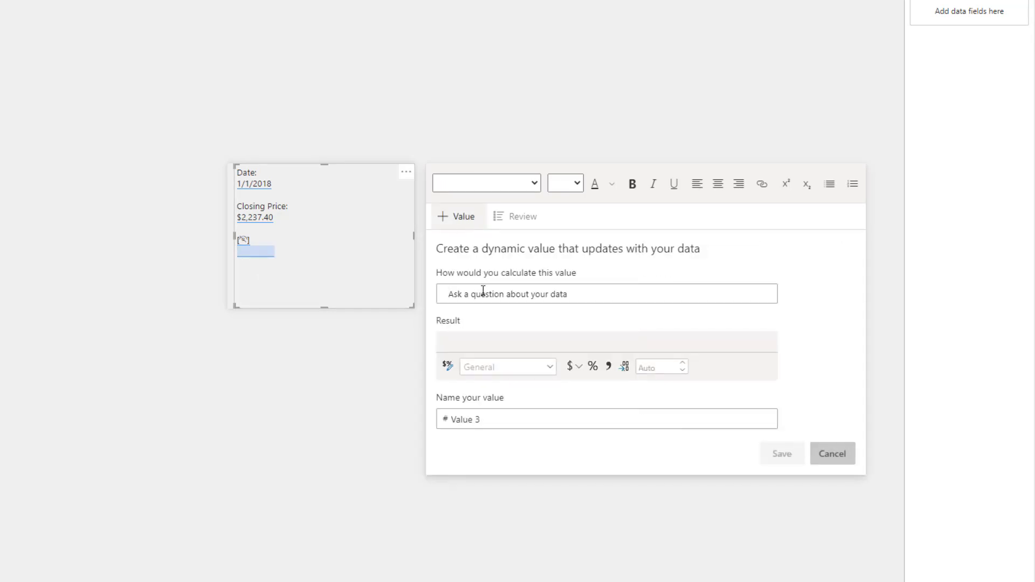
pyautogui.write('S')
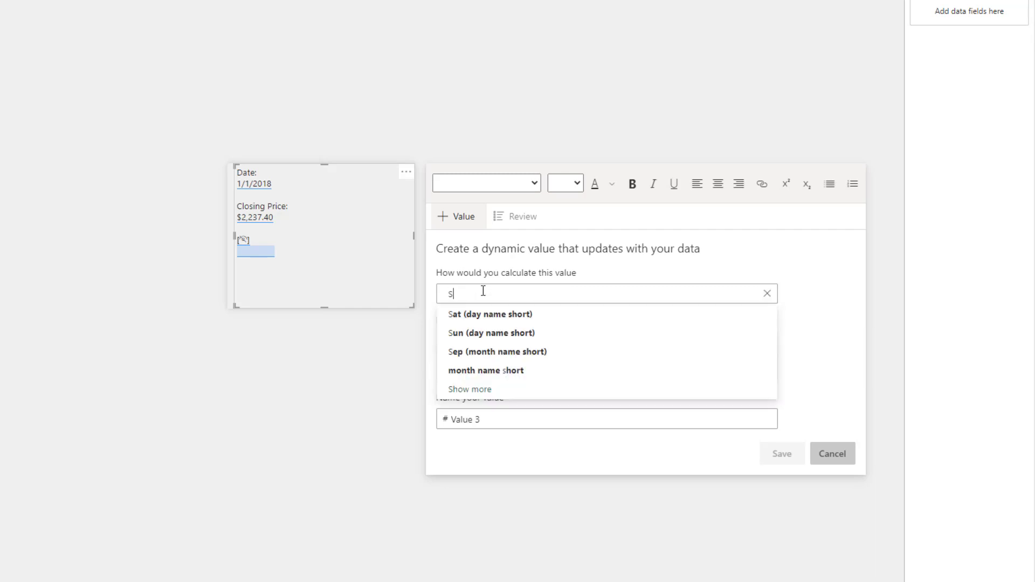
pyautogui.write('elect Event C')
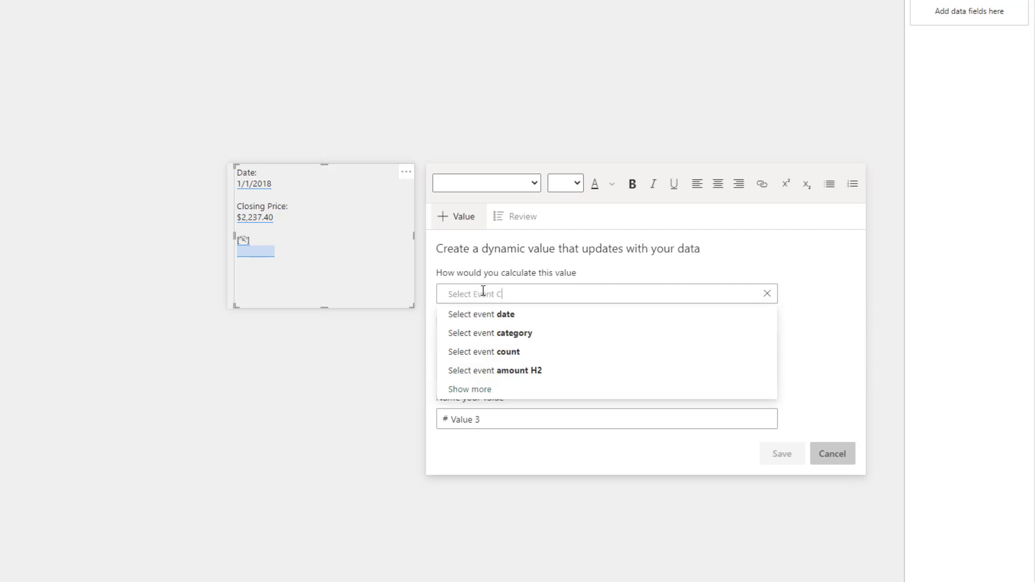
pyautogui.click(492, 333)
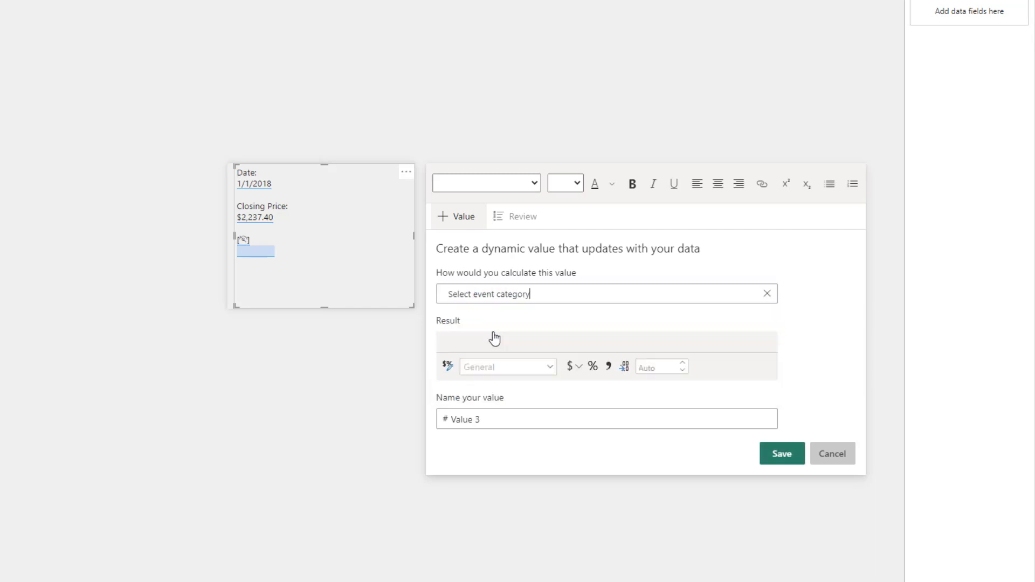
pyautogui.click(472, 297)
pyautogui.write('ed')
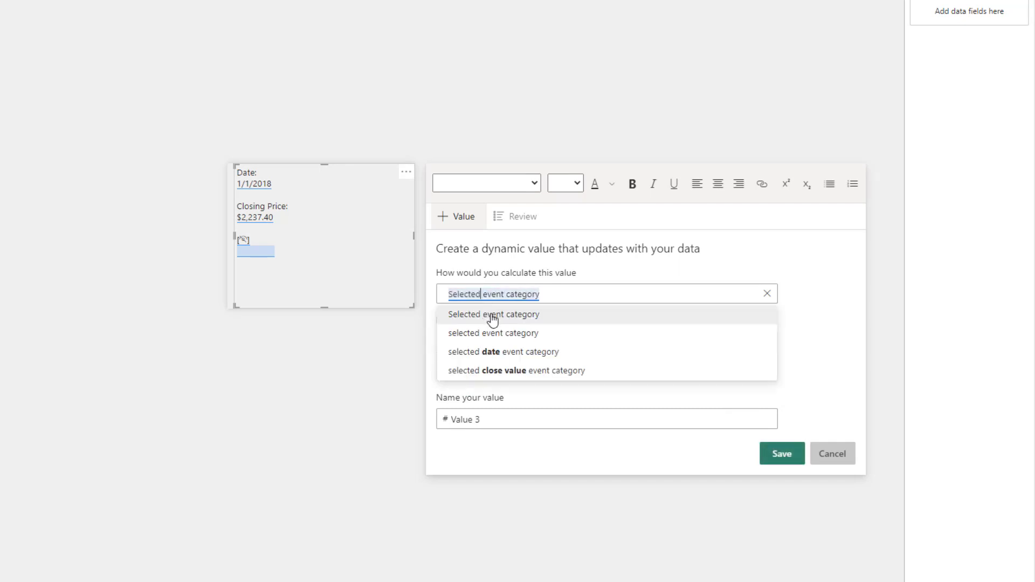
pyautogui.click(492, 320)
pyautogui.moveTo(480, 420); pyautogui.dragTo(454, 421)
pyautogui.write('evt')
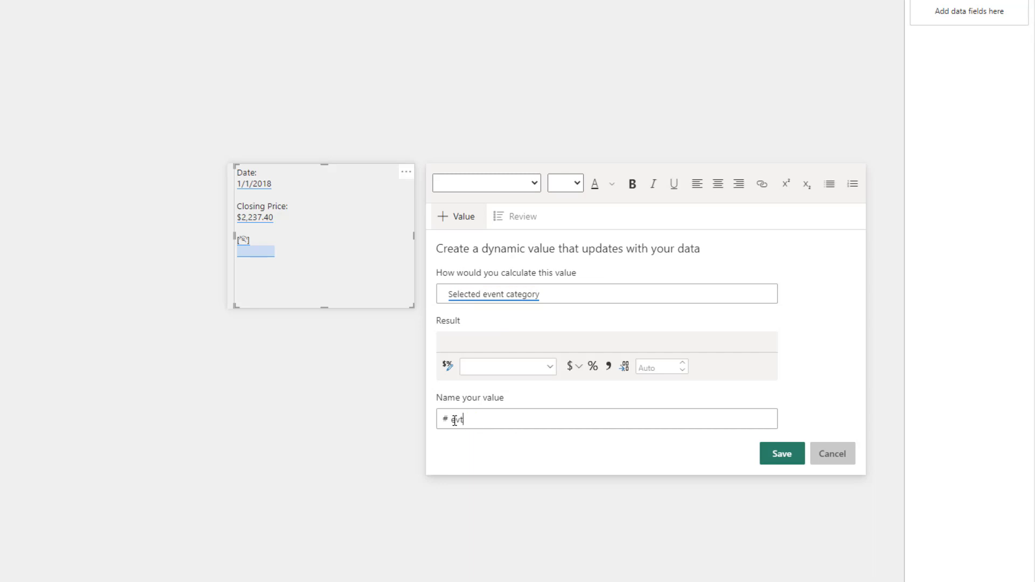
pyautogui.write(' cat')
pyautogui.click(790, 464)
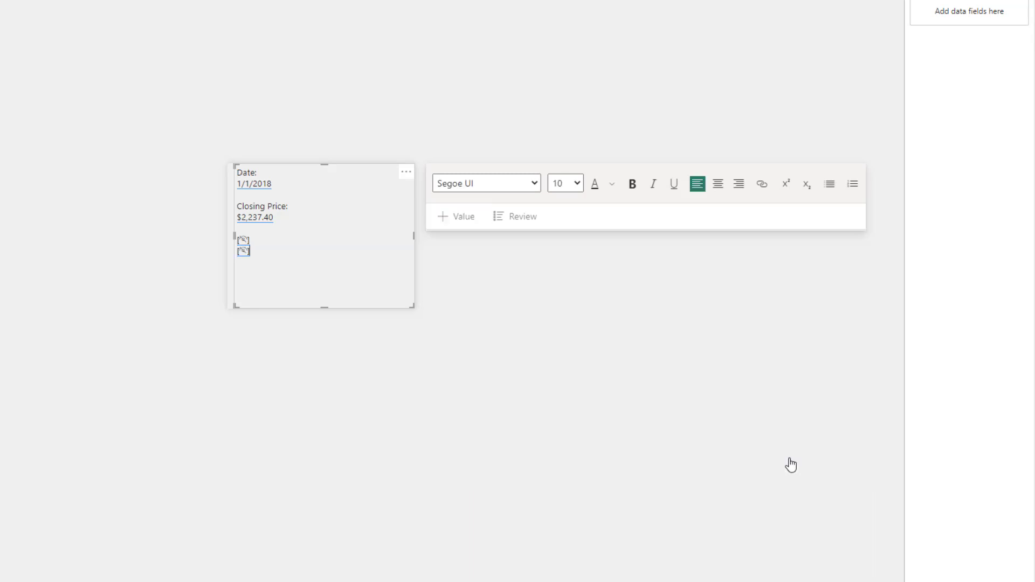
# Insert a dynamic value calculated as evt label, one blank line below the evt cat value, and name it evt.
pyautogui.click(453, 219)
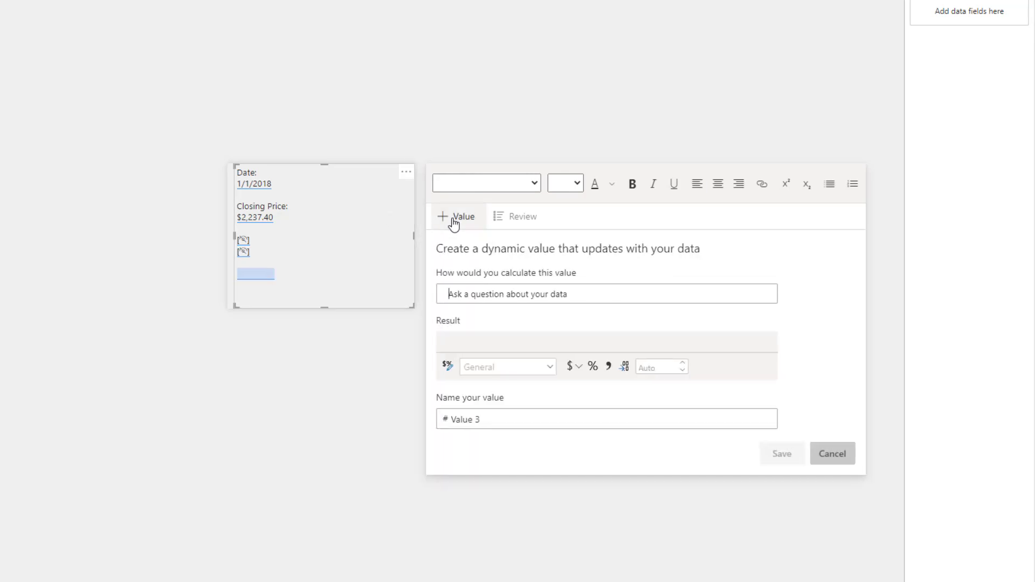
pyautogui.click(483, 295)
pyautogui.write('EvtL')
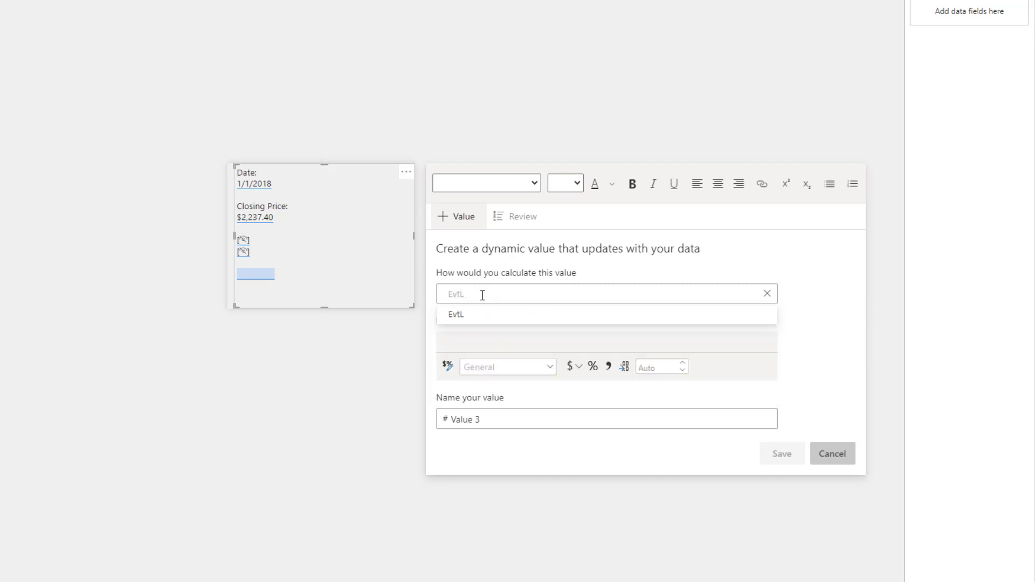
pyautogui.press('BackSpace')
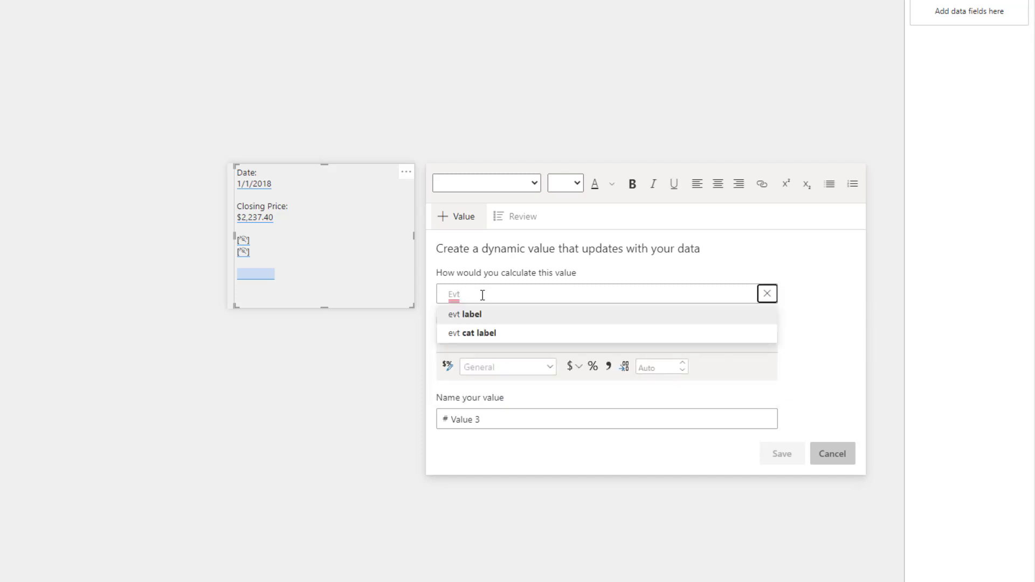
pyautogui.click(483, 313)
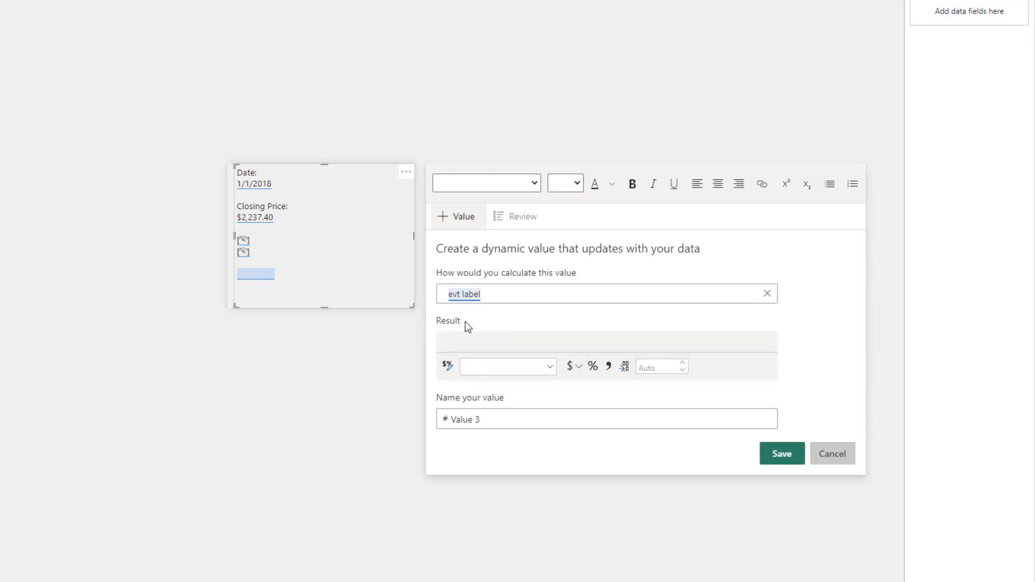
pyautogui.click(483, 420)
pyautogui.moveTo(490, 419); pyautogui.dragTo(451, 420)
pyautogui.write('evt')
pyautogui.click(780, 455)
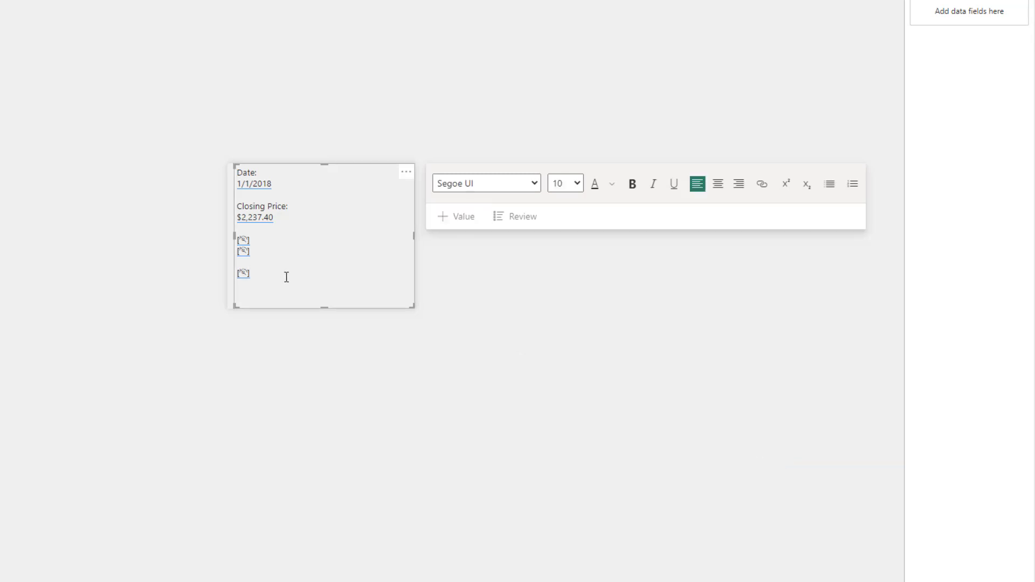
# Insert a dynamic value calculated as selected event on the line below the evt value, and name it evt descr.
pyautogui.click(457, 218)
pyautogui.write('se')
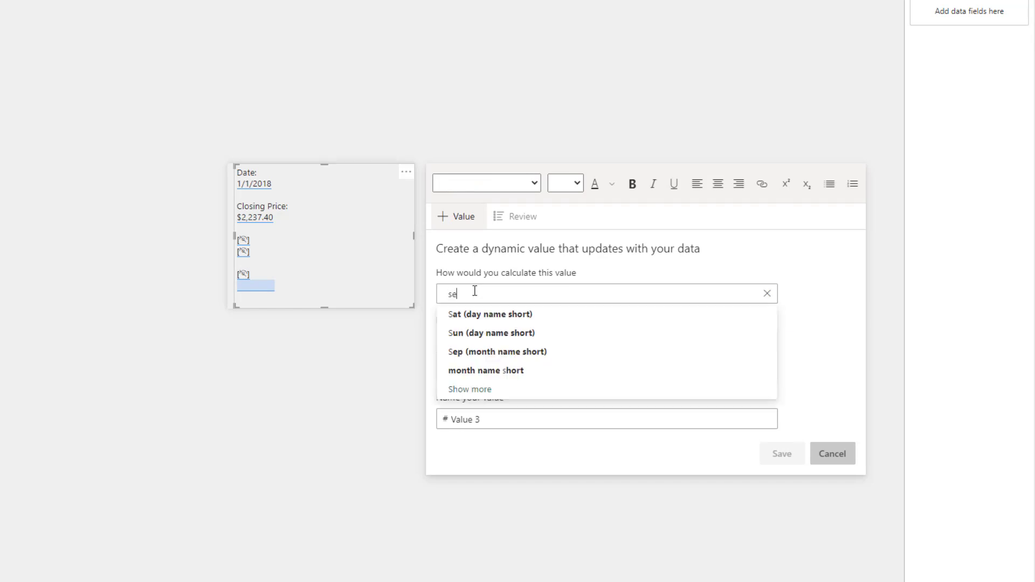
pyautogui.write('lected event')
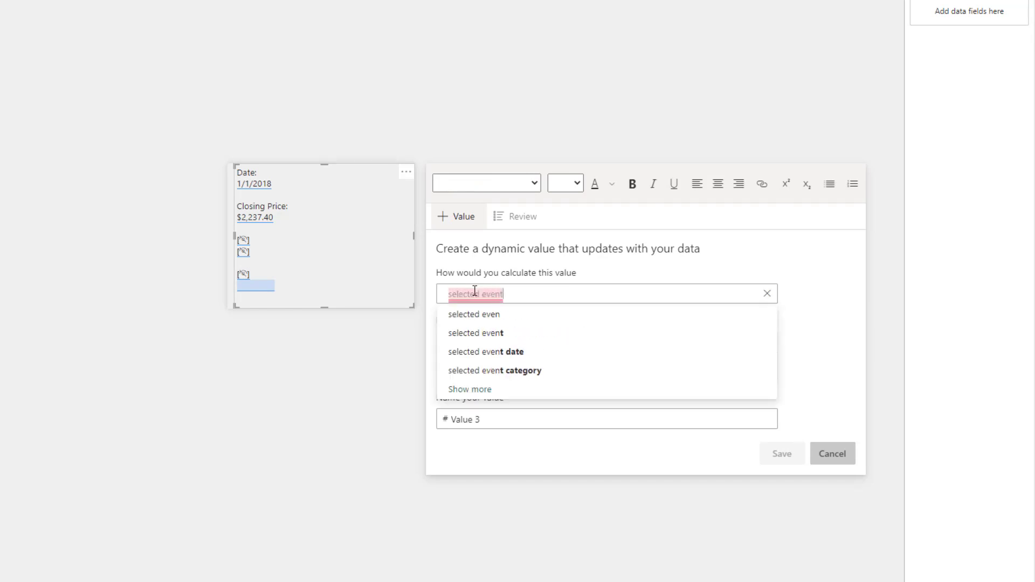
pyautogui.click(479, 314)
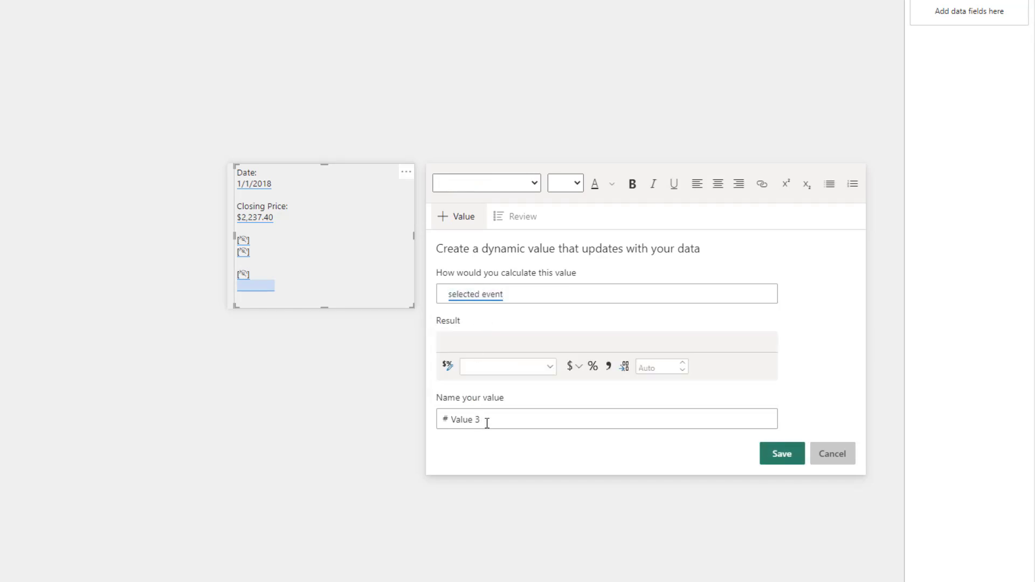
pyautogui.moveTo(484, 420); pyautogui.dragTo(454, 430)
pyautogui.write('evt descr')
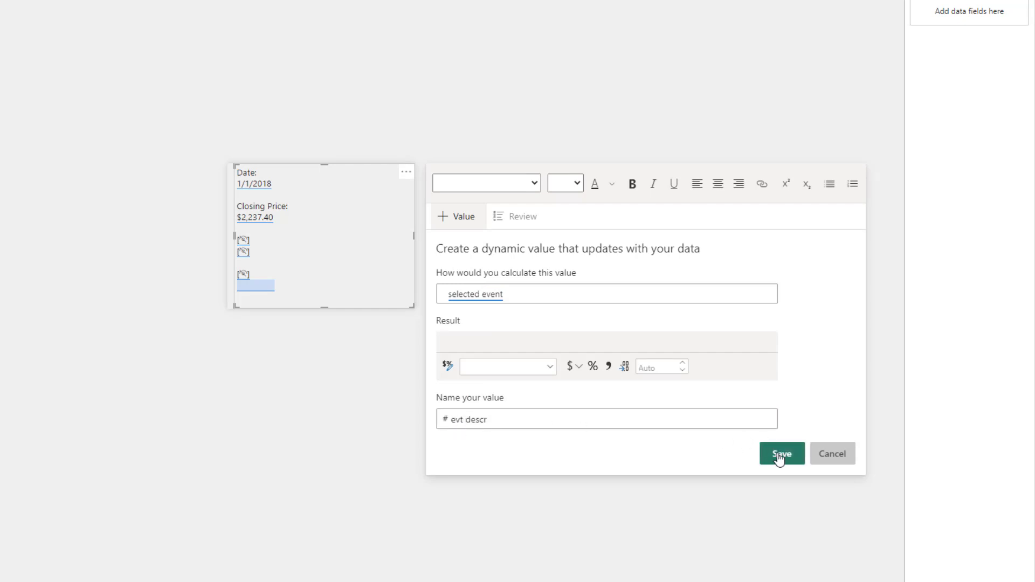
pyautogui.click(778, 455)
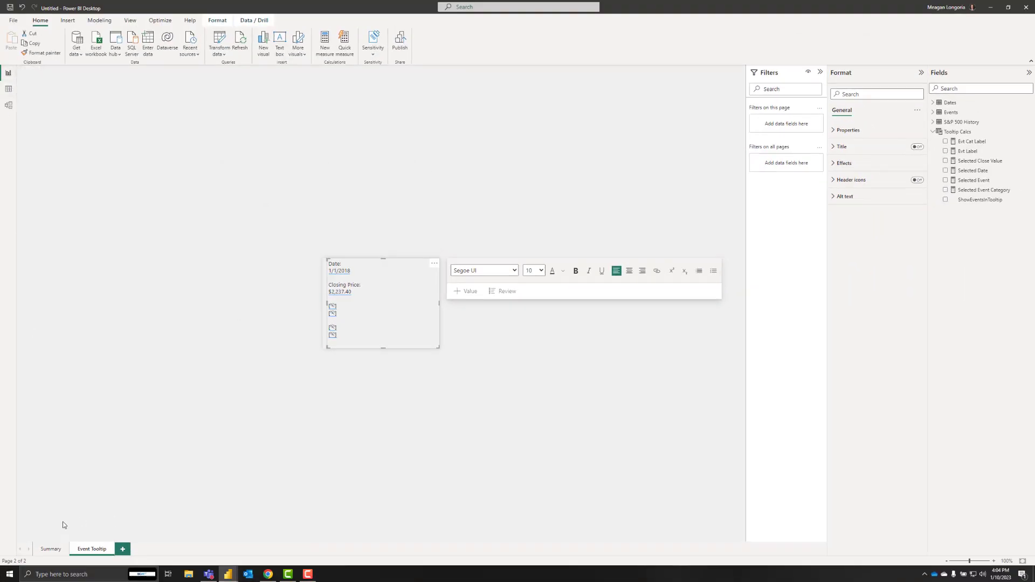
# Set the S&P 500 area chart on the Summary page to use the Event Tooltip report page as its tooltip.
pyautogui.click(54, 555)
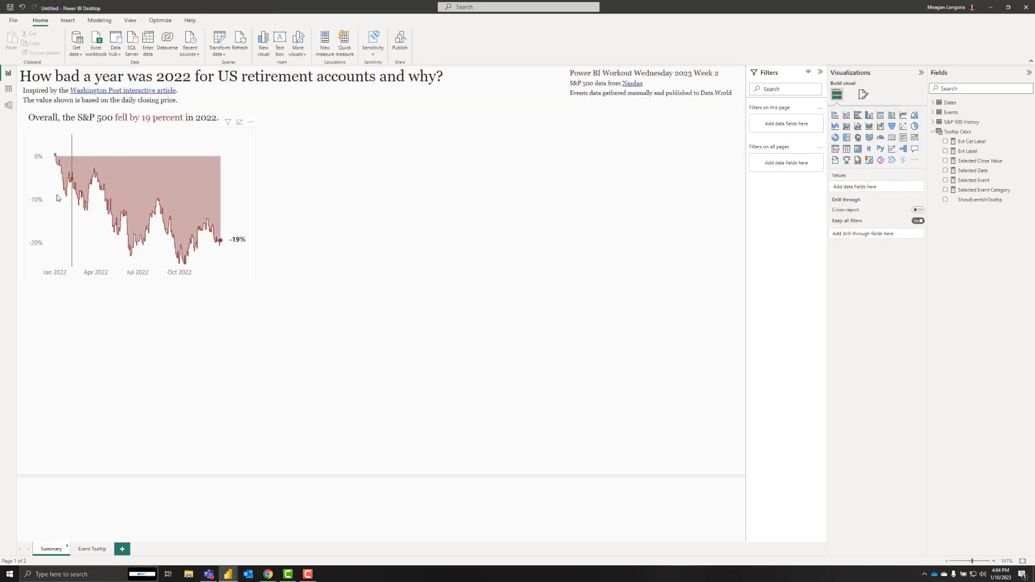
pyautogui.click(83, 131)
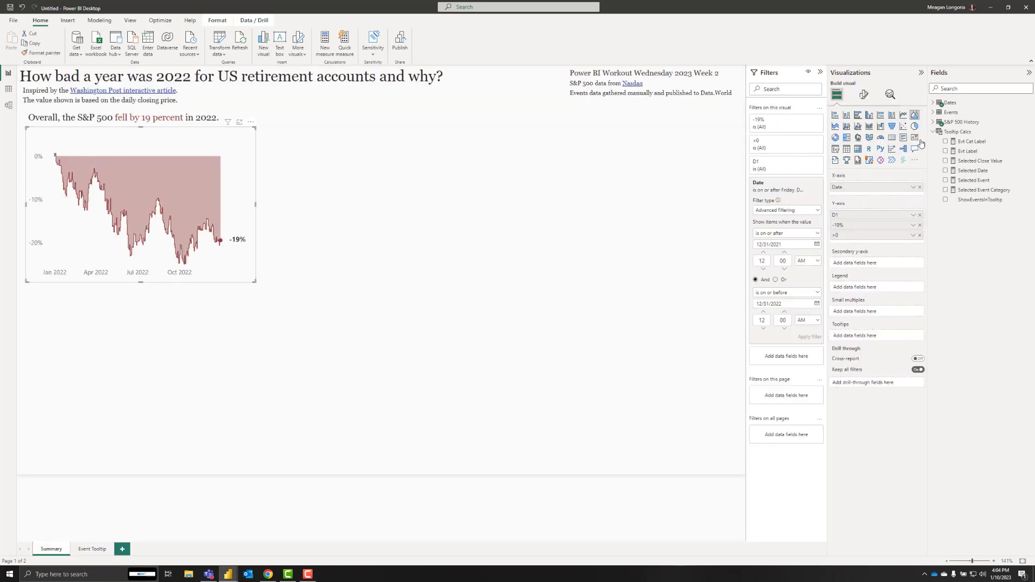
pyautogui.click(863, 95)
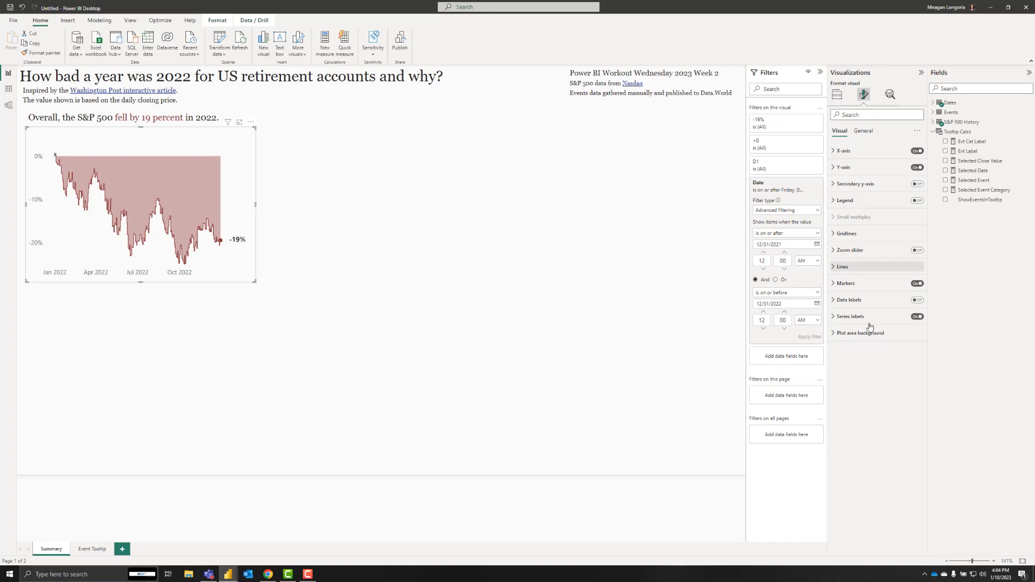
pyautogui.click(863, 132)
pyautogui.click(845, 217)
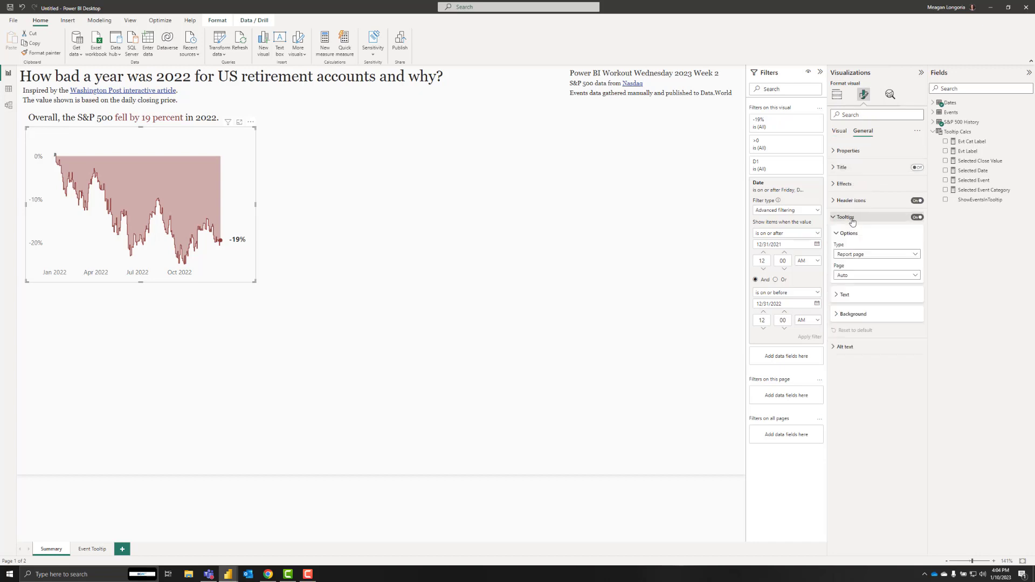
pyautogui.click(862, 275)
pyautogui.click(865, 296)
pyautogui.moveTo(184, 217)
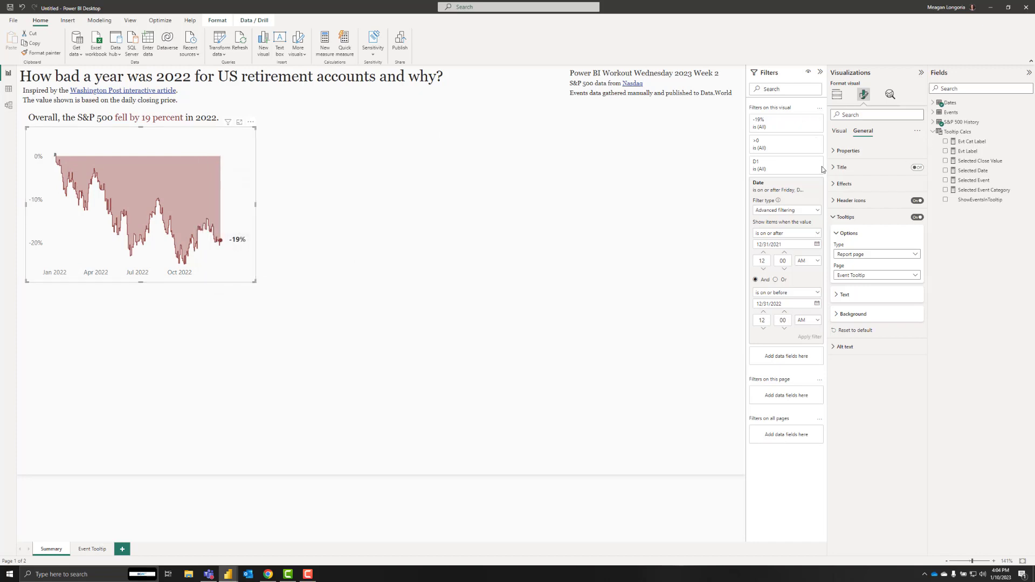
# Filter the area chart by ShowEventsInTooltip with only False selected, and collapse its Date filter.
pyautogui.click(772, 184)
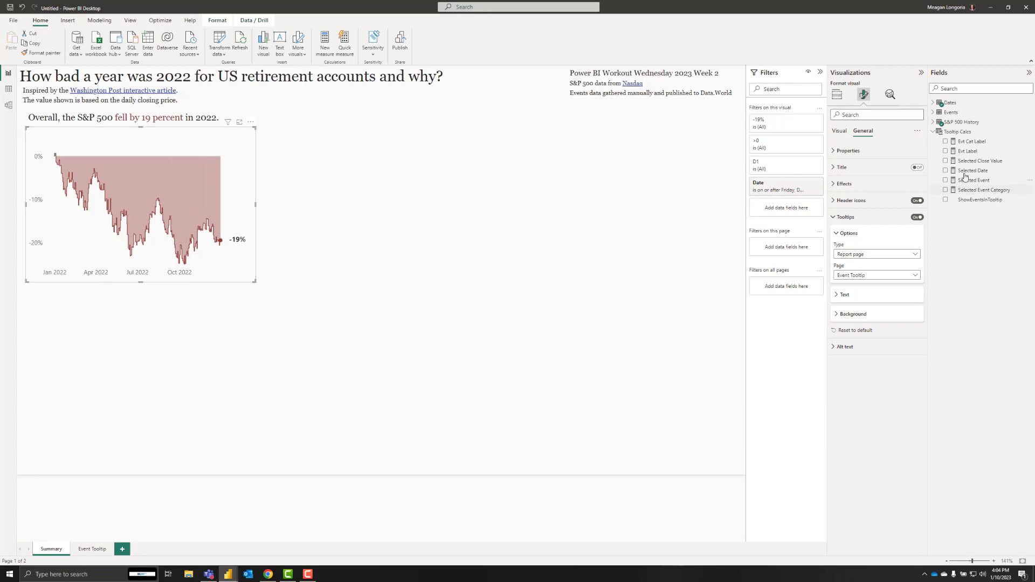
pyautogui.moveTo(973, 200); pyautogui.dragTo(790, 205)
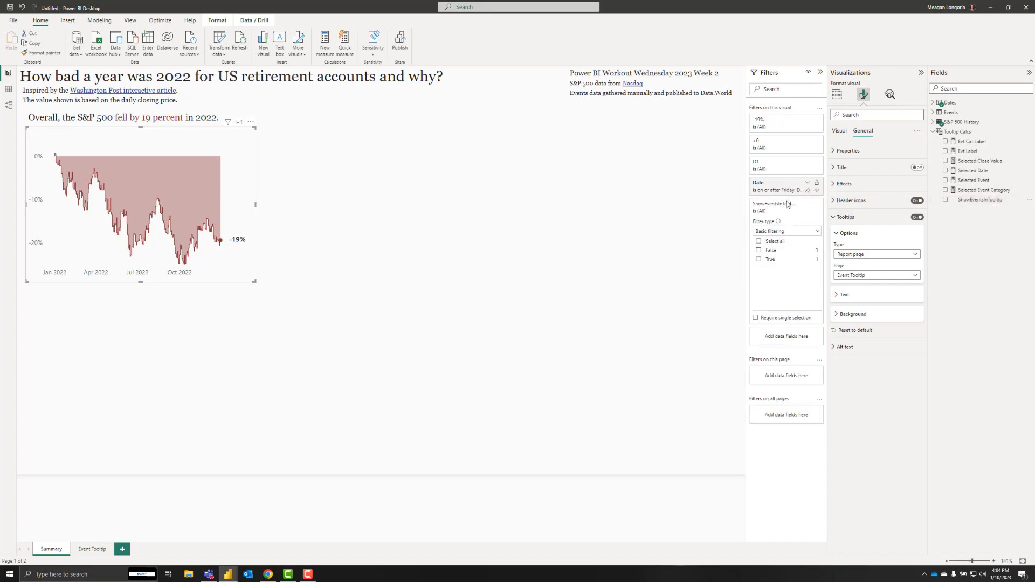
pyautogui.click(758, 251)
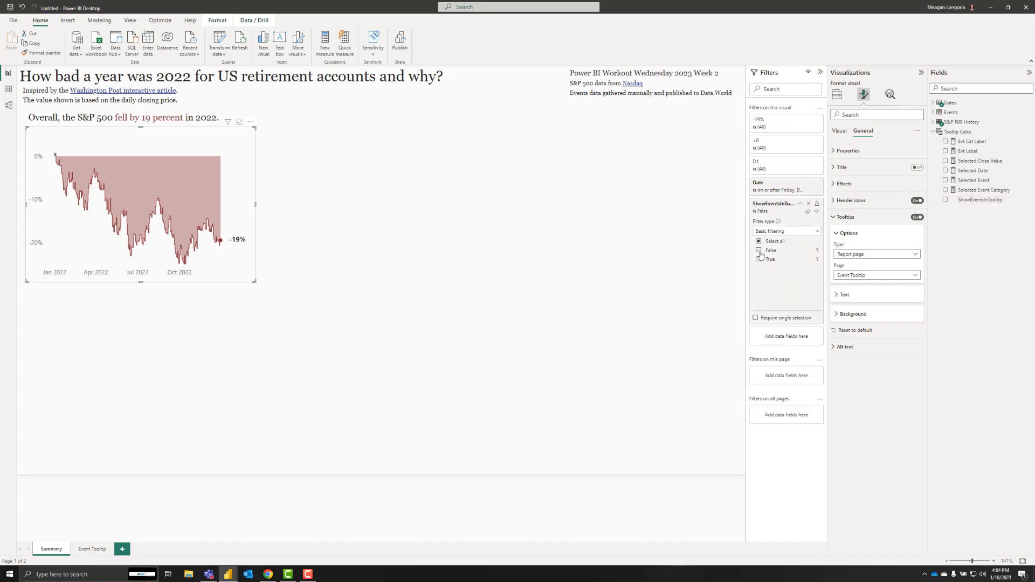
pyautogui.click(776, 205)
pyautogui.moveTo(109, 209)
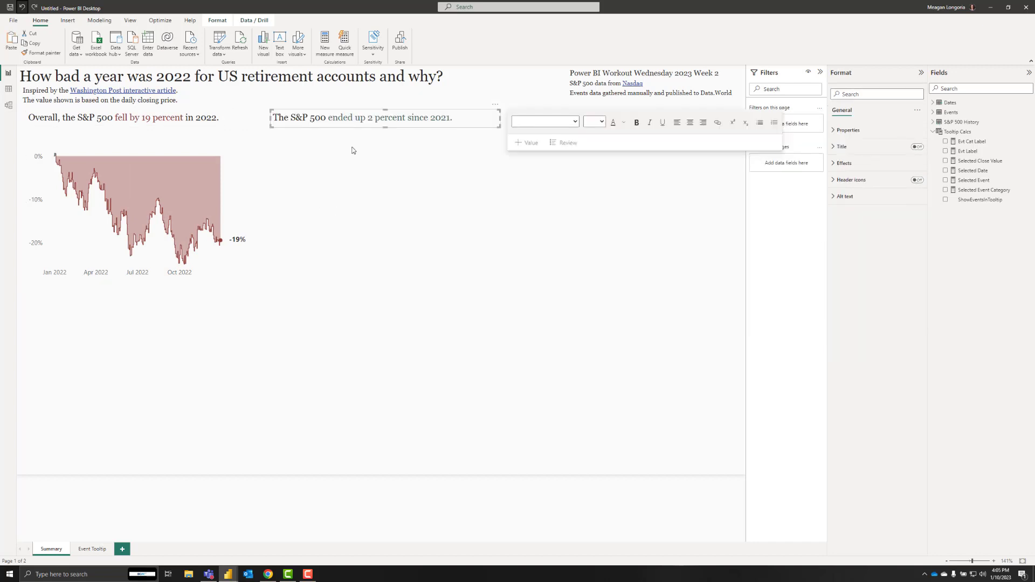
# Check the custom font colour of "ended up 2 percent since 2021" in the second heading.
pyautogui.click(315, 124)
pyautogui.moveTo(292, 118); pyautogui.dragTo(453, 118)
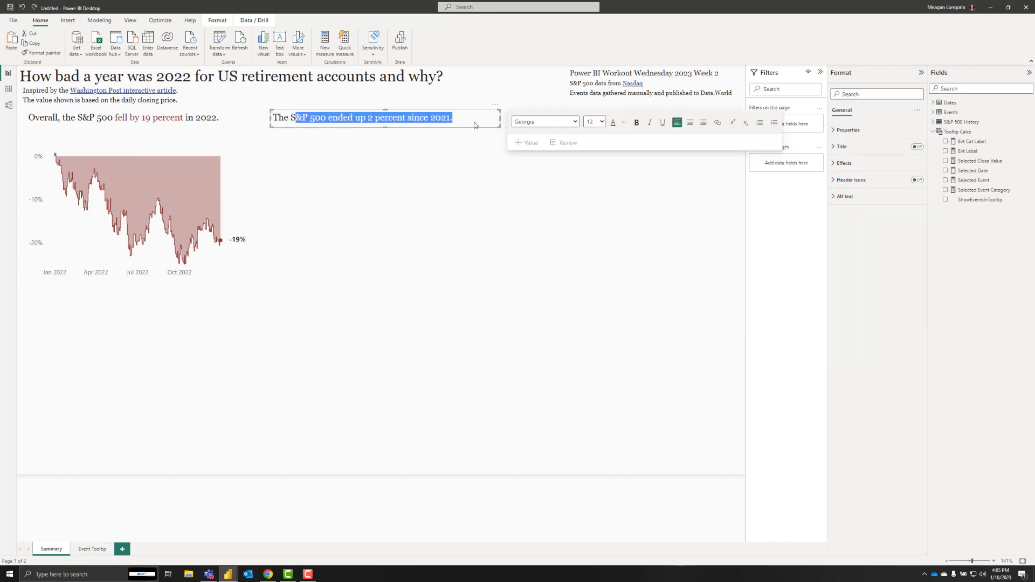
pyautogui.click(475, 122)
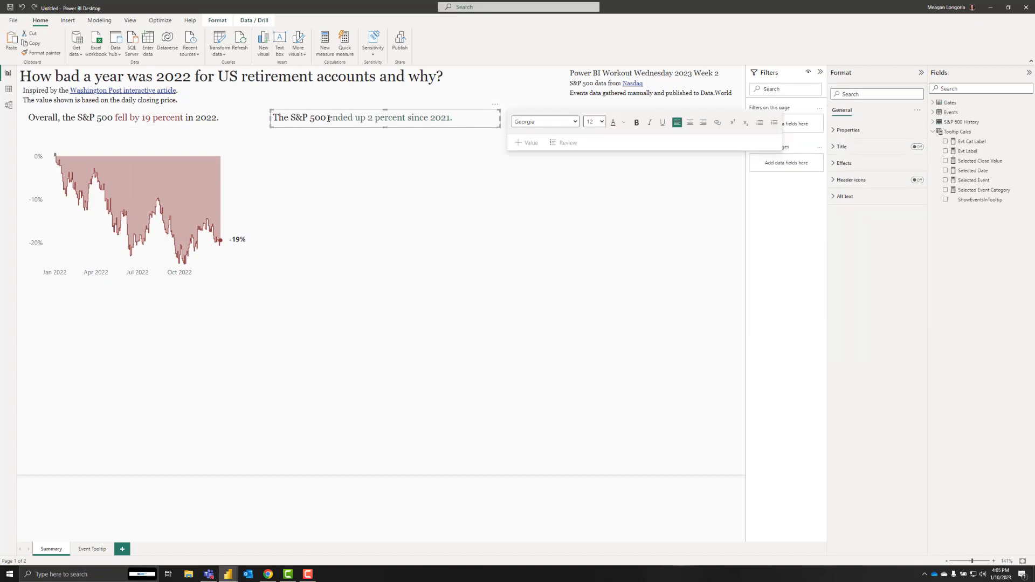
pyautogui.moveTo(272, 119); pyautogui.dragTo(449, 118)
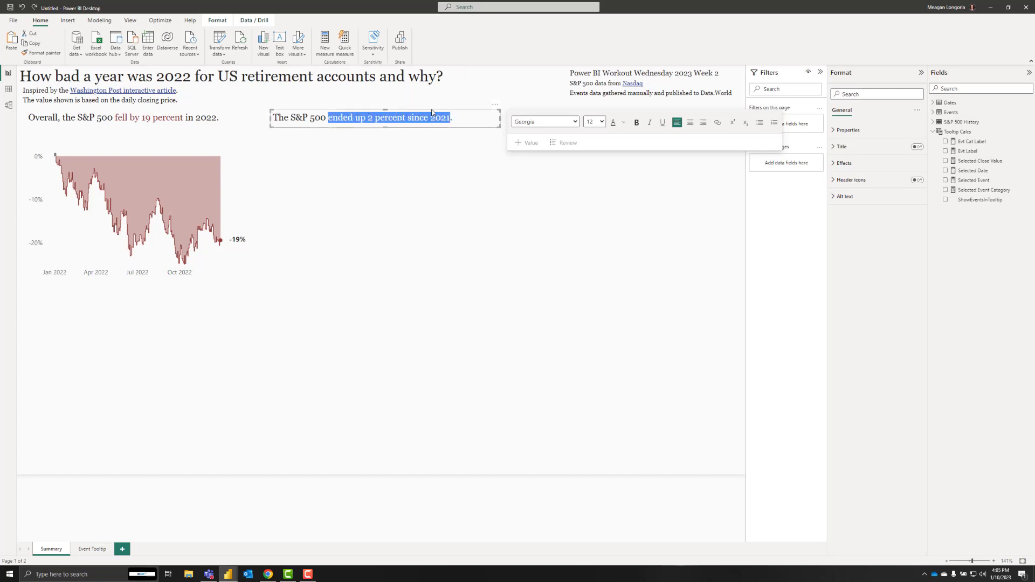
pyautogui.click(624, 122)
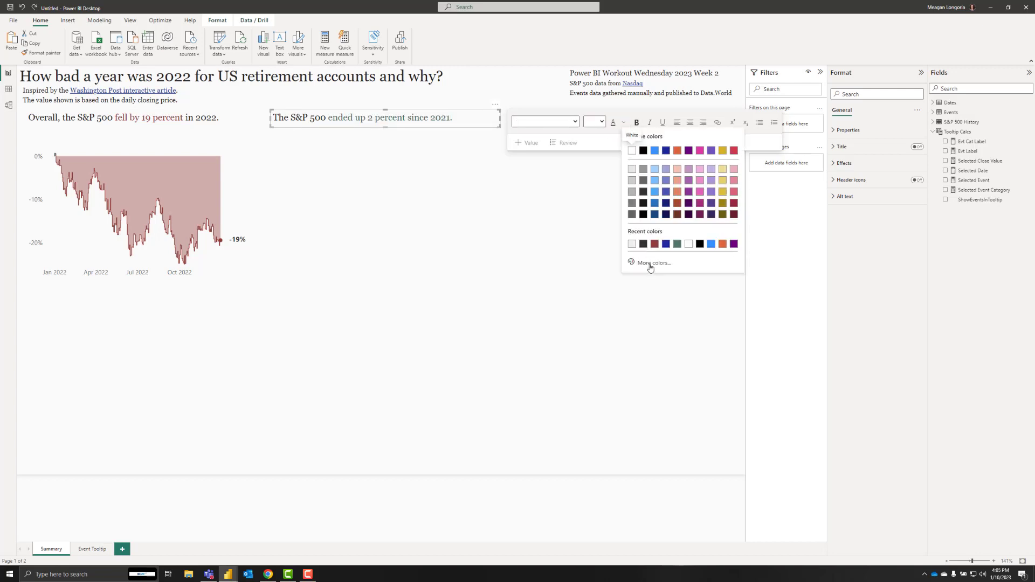
pyautogui.click(652, 262)
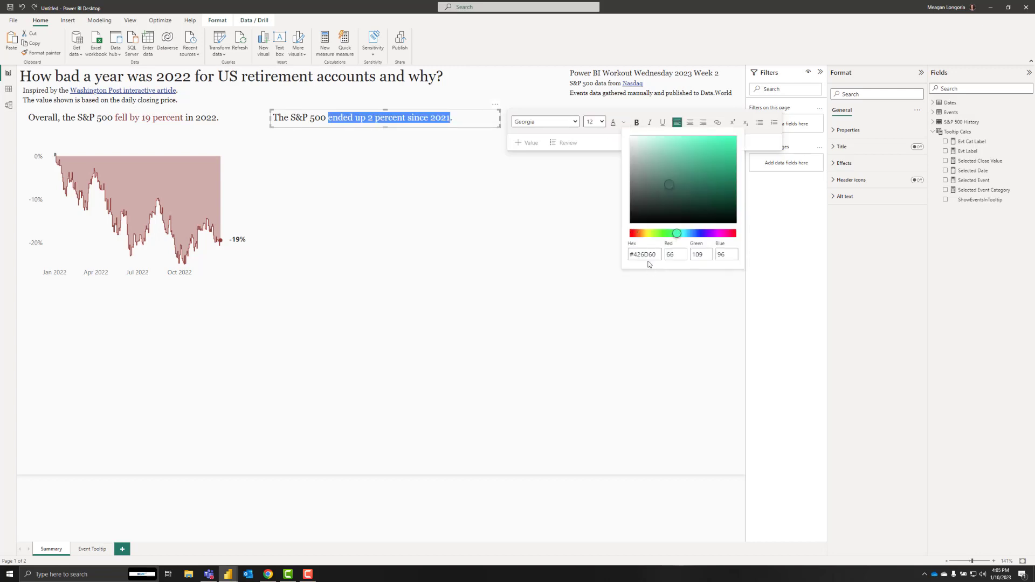
pyautogui.click(467, 116)
pyautogui.click(296, 209)
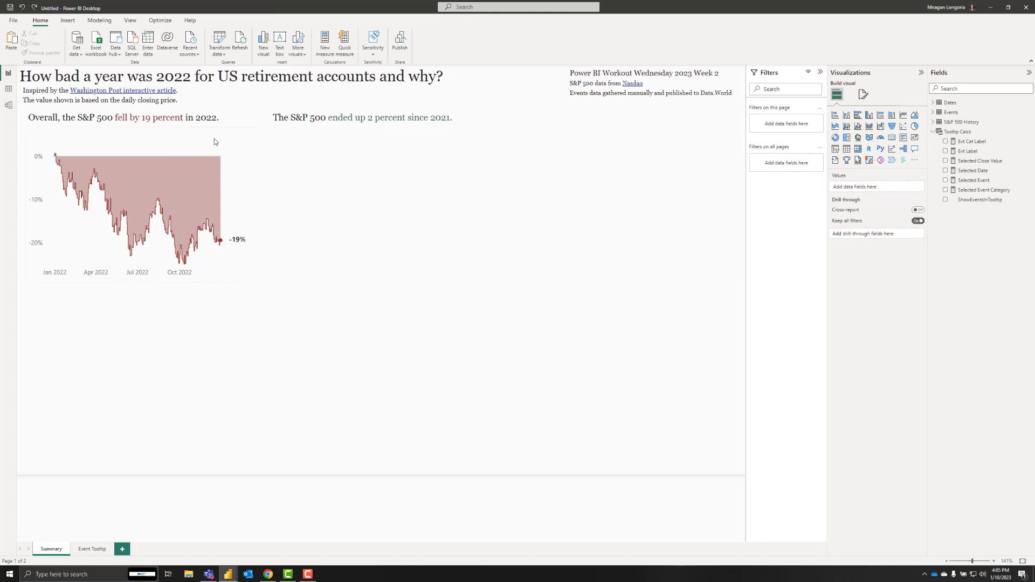
# Duplicate the 2022 area chart and align the copy beneath the "The S&P 500 ended up 2 percent since 2021." heading.
pyautogui.click(211, 135)
pyautogui.hotkey('ctrl', 'c')
pyautogui.hotkey('ctrl', 'v')
pyautogui.moveTo(275, 135); pyautogui.dragTo(463, 131)
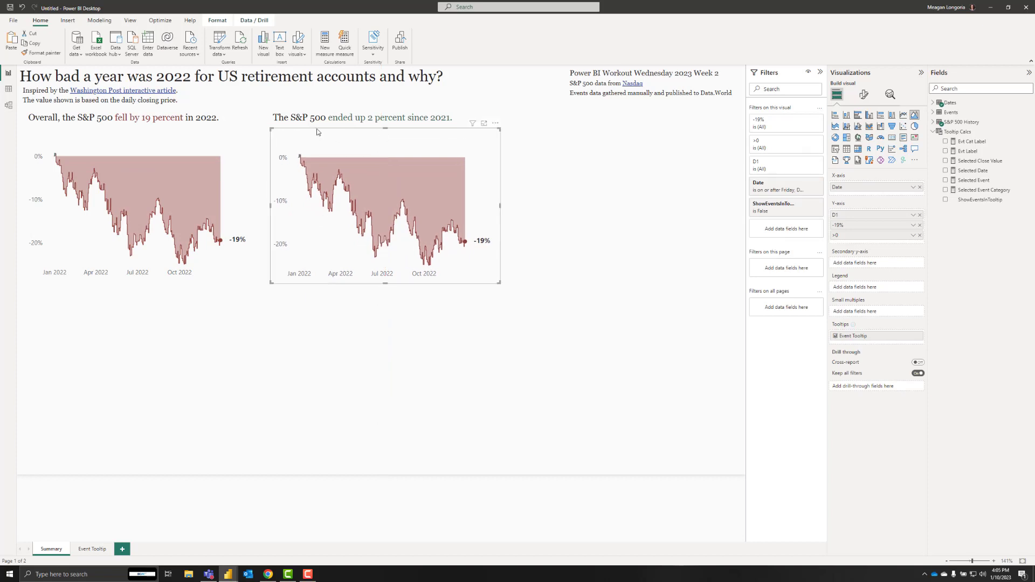
pyautogui.moveTo(317, 131); pyautogui.dragTo(316, 127)
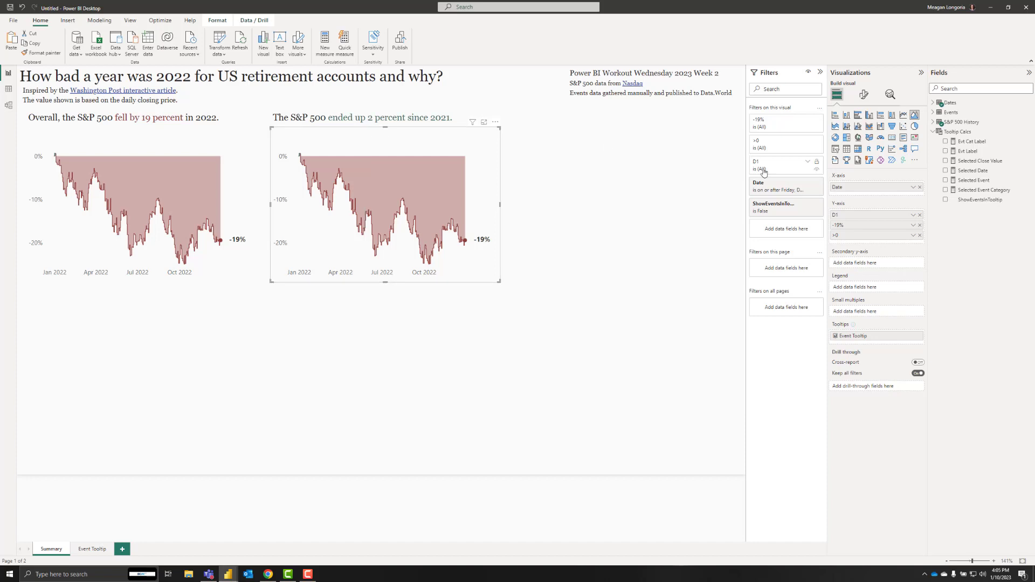
# Set the start date of the copied chart's Date filter to 12/31/2020 and apply it.
pyautogui.click(771, 184)
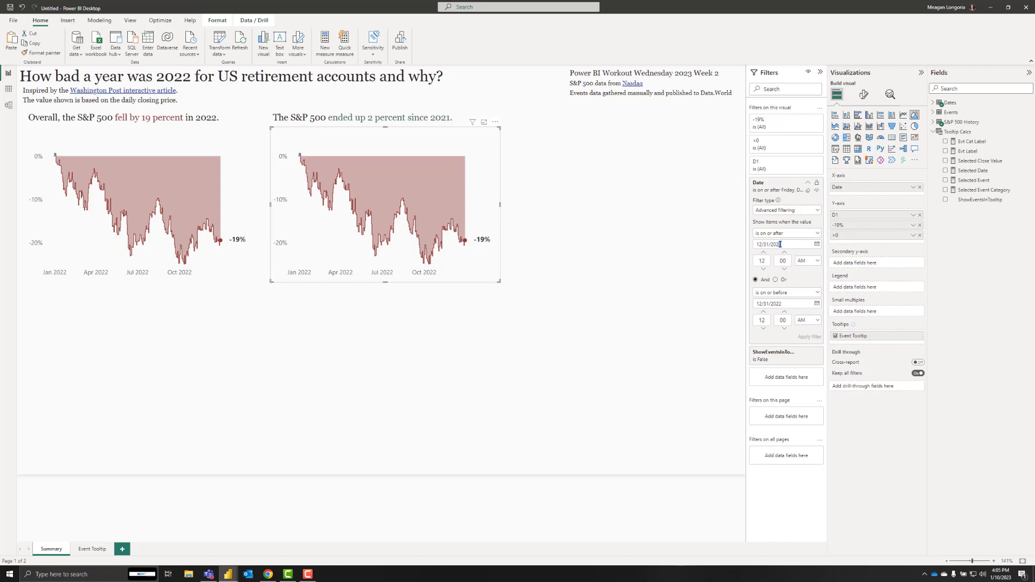
pyautogui.write('0')
pyautogui.click(811, 339)
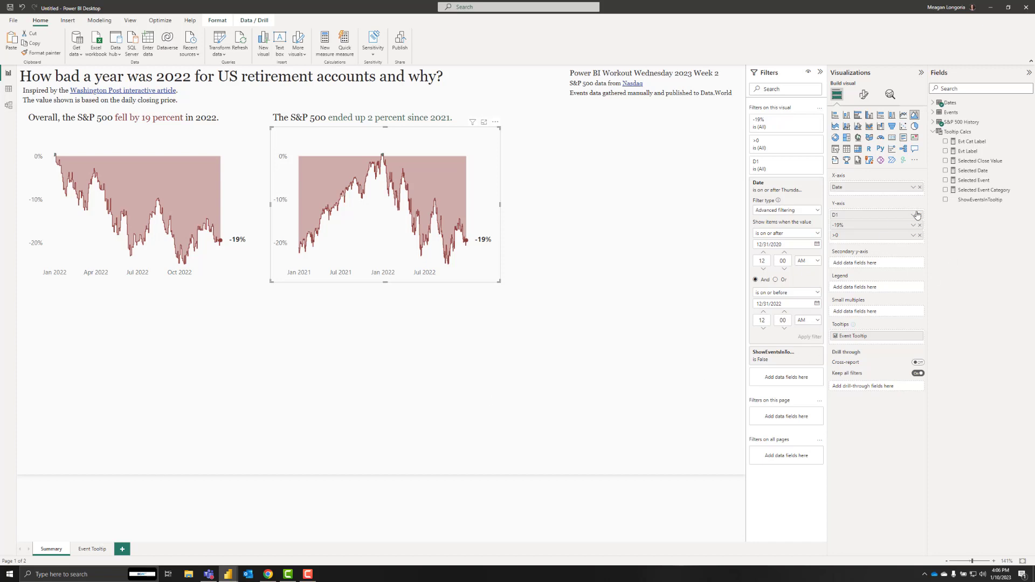
# On the copied chart's Y-axis, replace D1 with Dt Percent Diff Close 2021 and >0 with Above Zero From 2020.
pyautogui.click(933, 123)
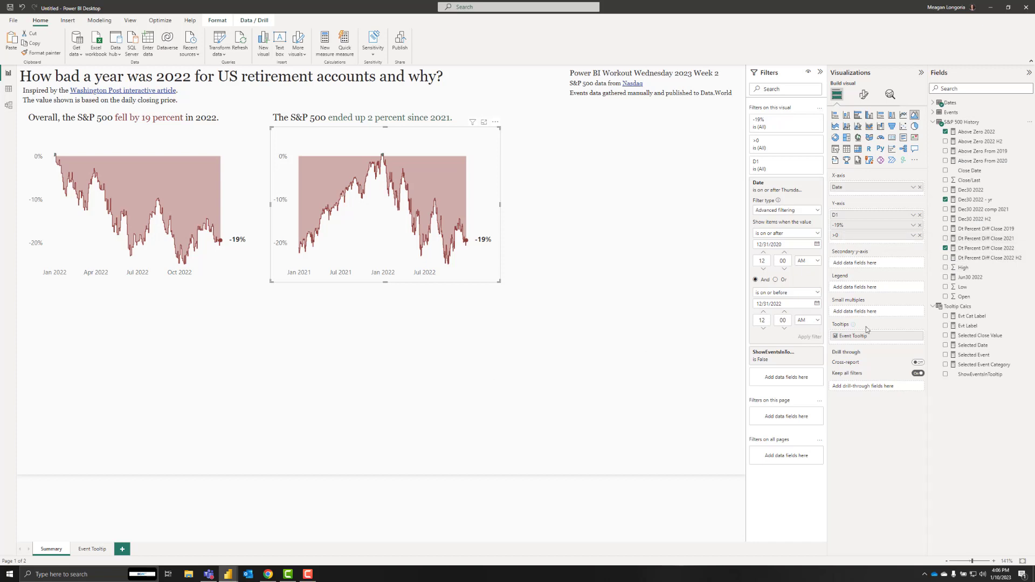
pyautogui.moveTo(970, 240); pyautogui.dragTo(911, 216)
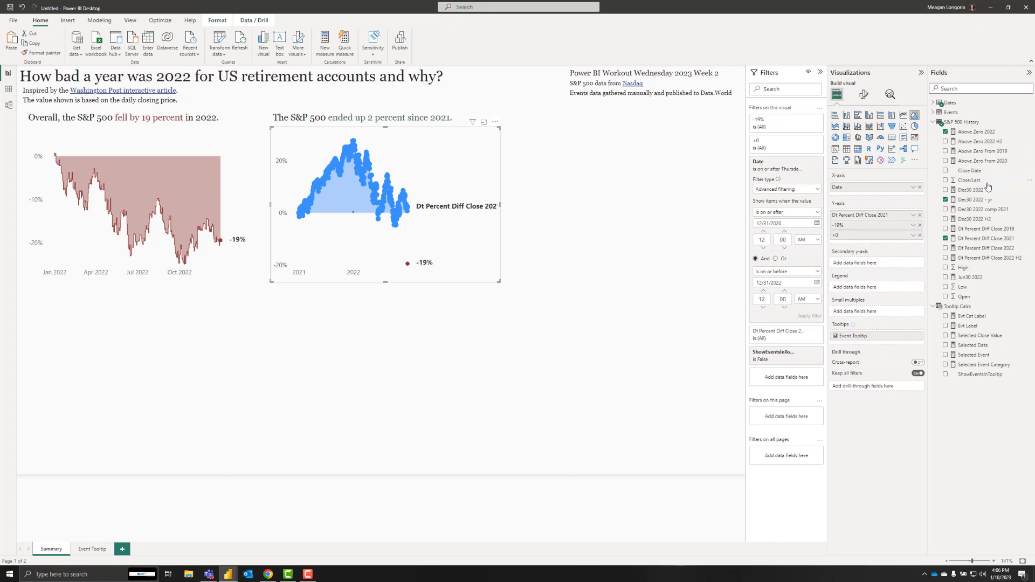
pyautogui.moveTo(979, 161); pyautogui.dragTo(886, 228)
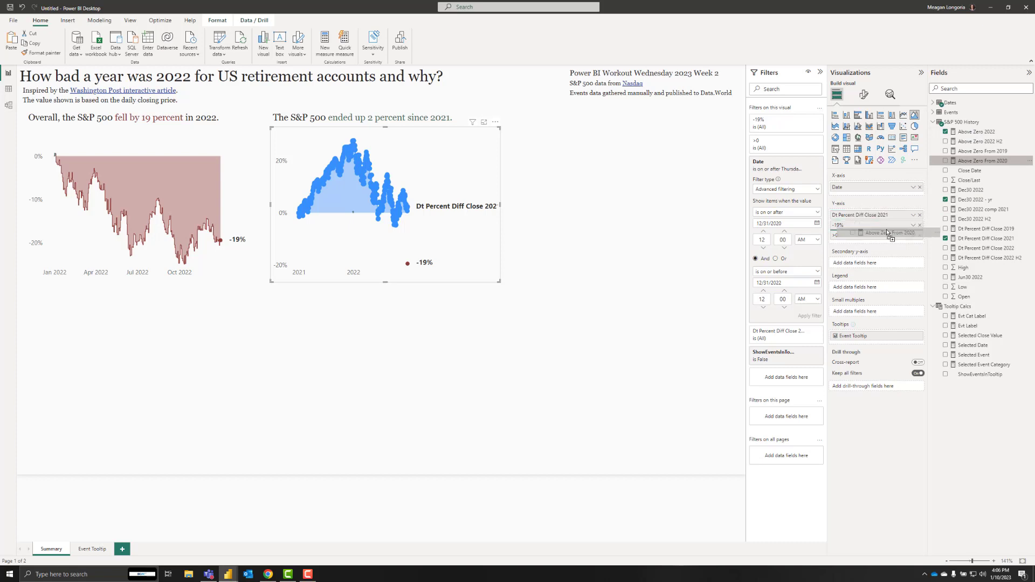
pyautogui.click(920, 246)
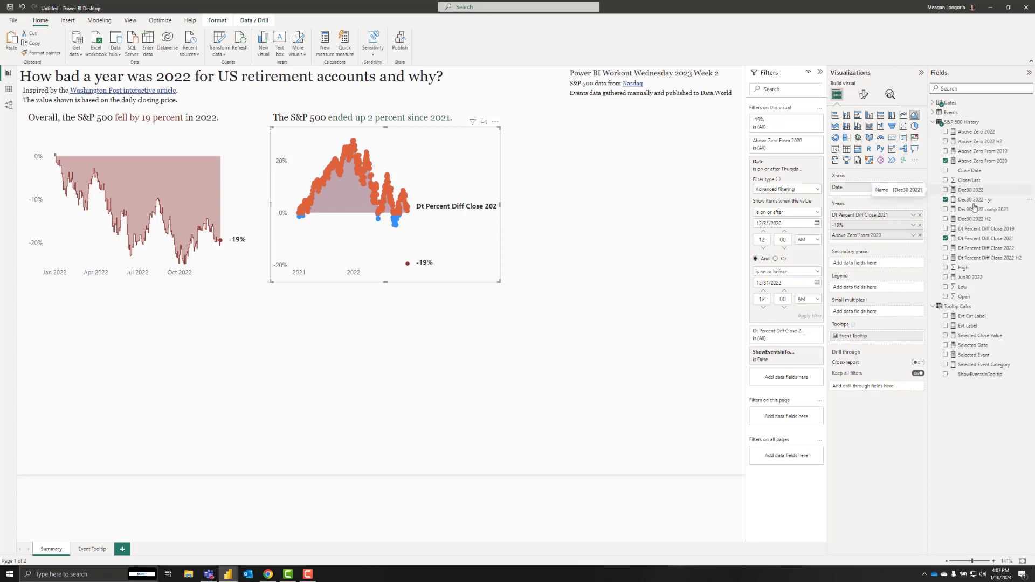
# Add Dec30 2022 comp 2021 to the Y-axis of the since-2021 chart and remove the -19% series from it.
pyautogui.moveTo(973, 209); pyautogui.dragTo(886, 241)
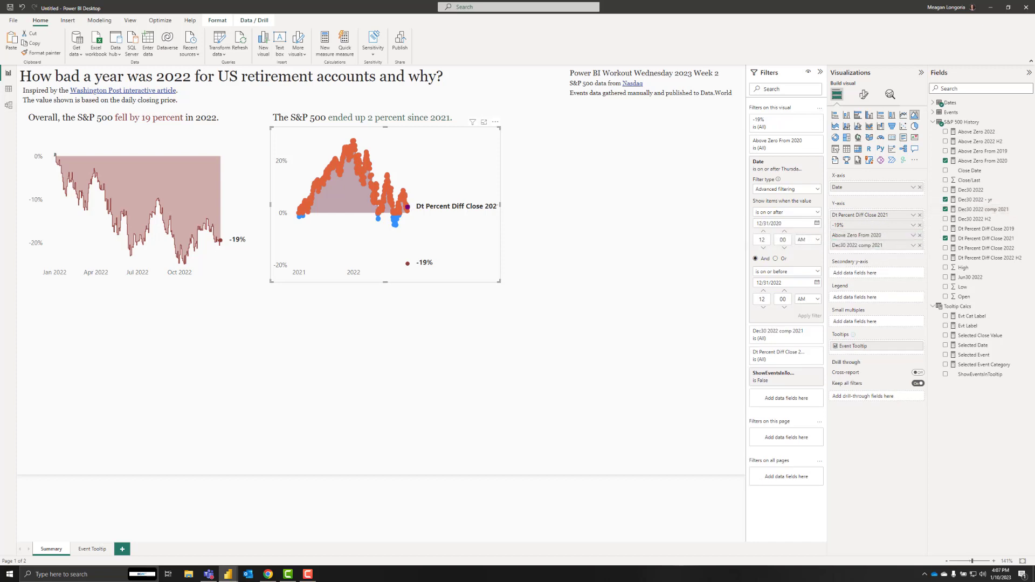
pyautogui.click(863, 94)
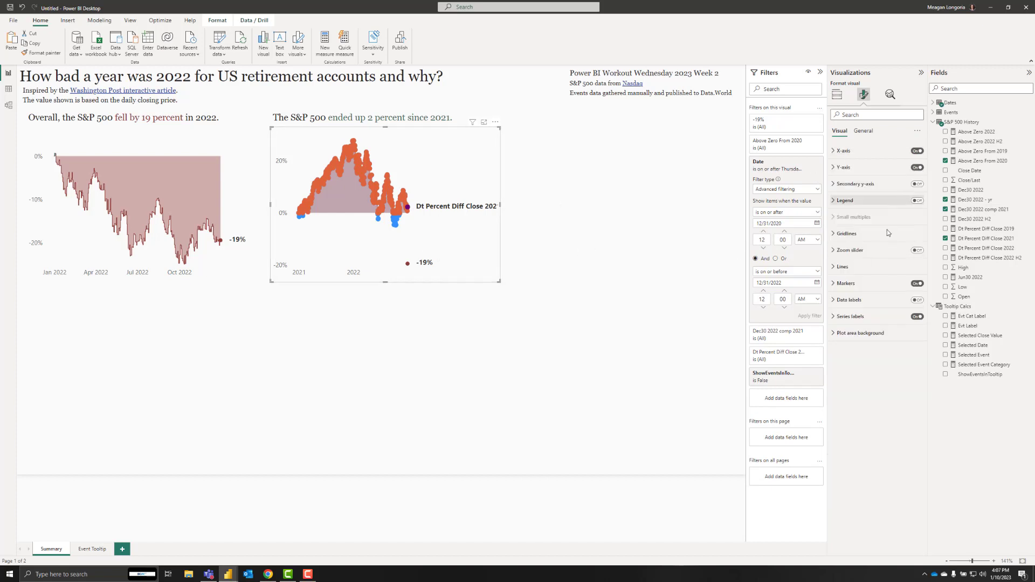
pyautogui.click(873, 267)
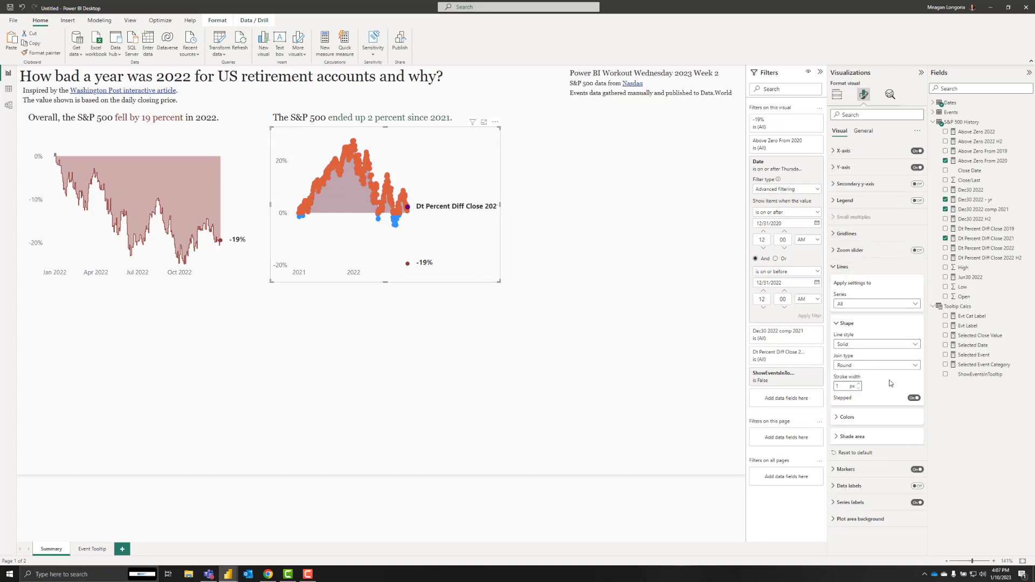
pyautogui.click(845, 418)
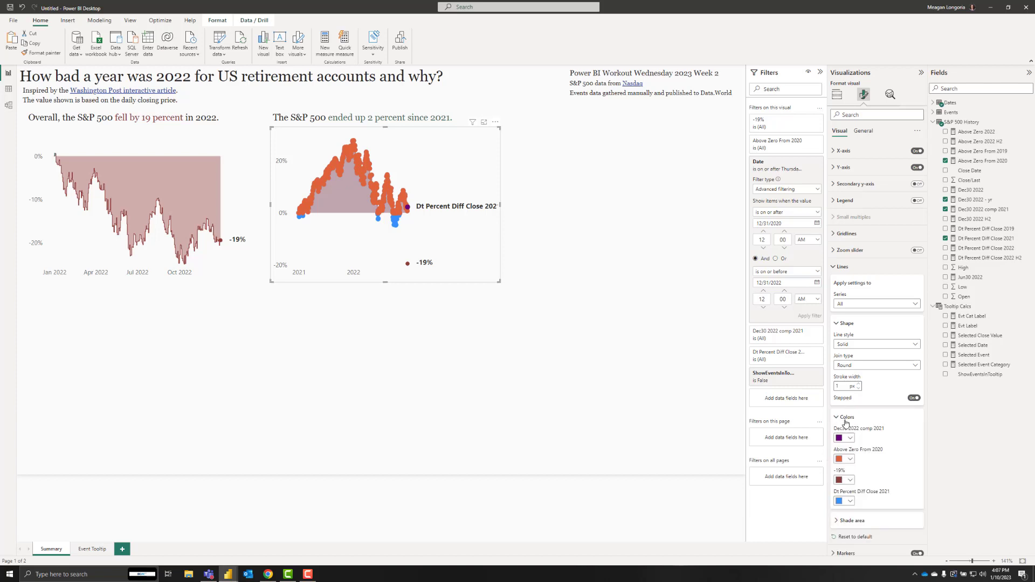
pyautogui.scroll(-1, 845, 423)
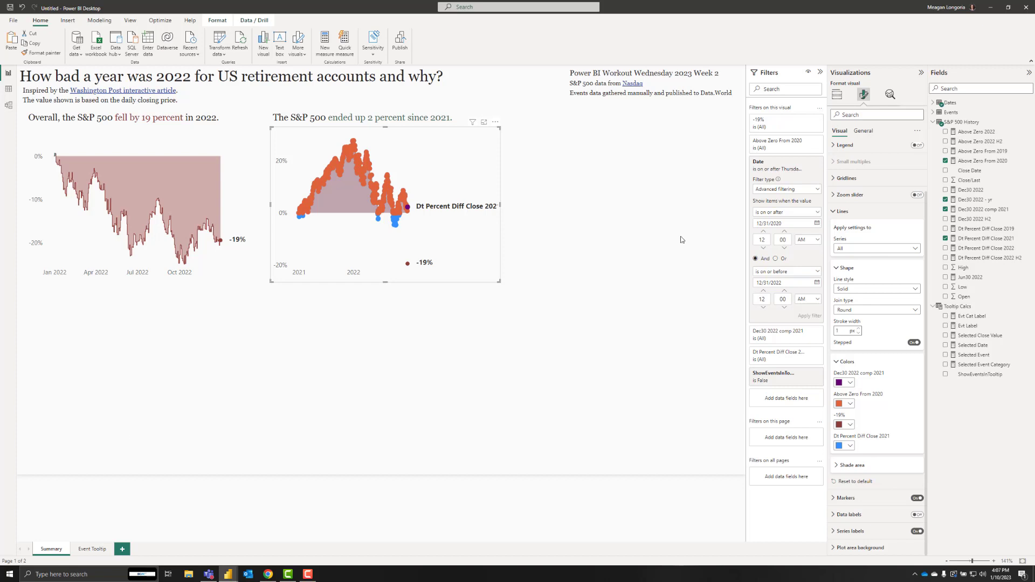
pyautogui.click(835, 95)
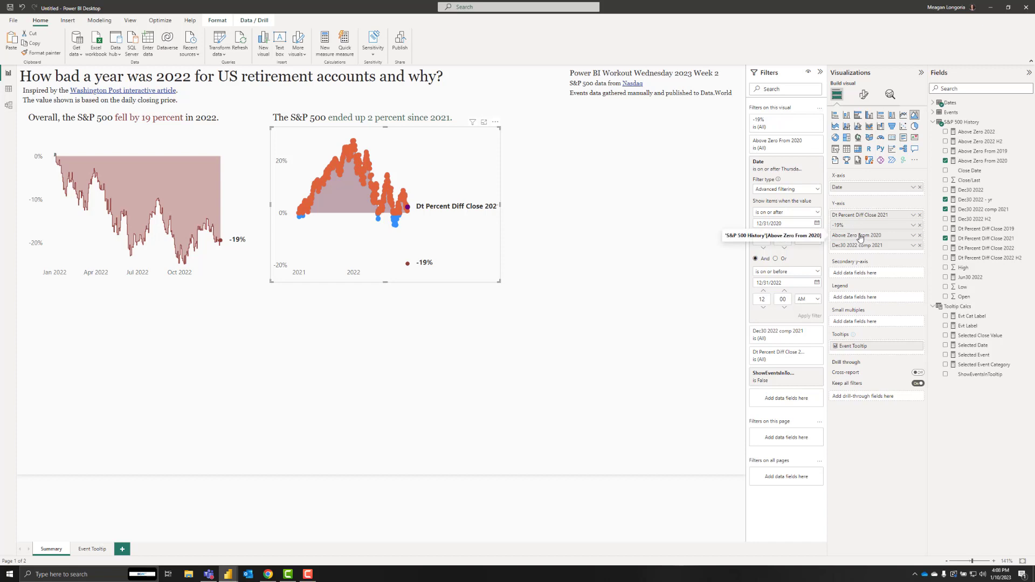
pyautogui.click(920, 225)
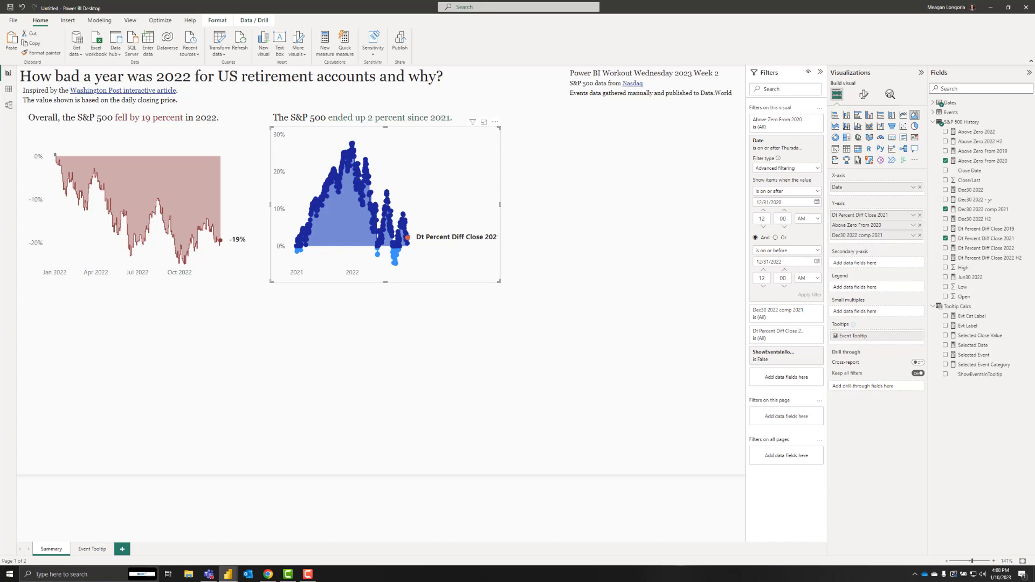
# Rename the chart's Y-axis fields: Dt Percent Diff Close 2021 as Diff, Above Zero From 2020 as 2%, and Dec30 2022 comp 2021 as C1.
pyautogui.doubleClick(881, 216)
pyautogui.write('Dt')
pyautogui.press('Return')
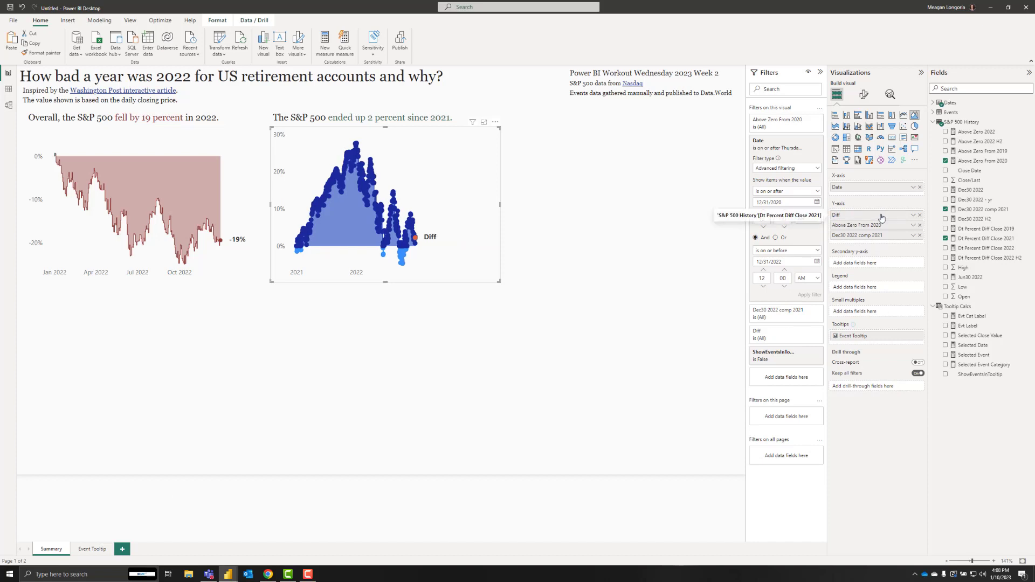
pyautogui.doubleClick(875, 225)
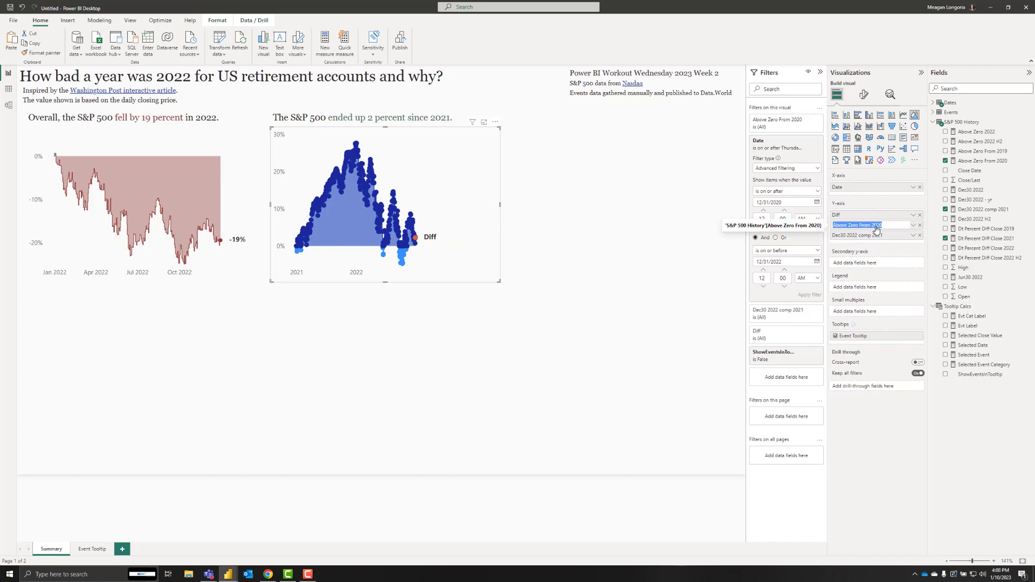
pyautogui.write('2%')
pyautogui.press('Return')
pyautogui.doubleClick(871, 235)
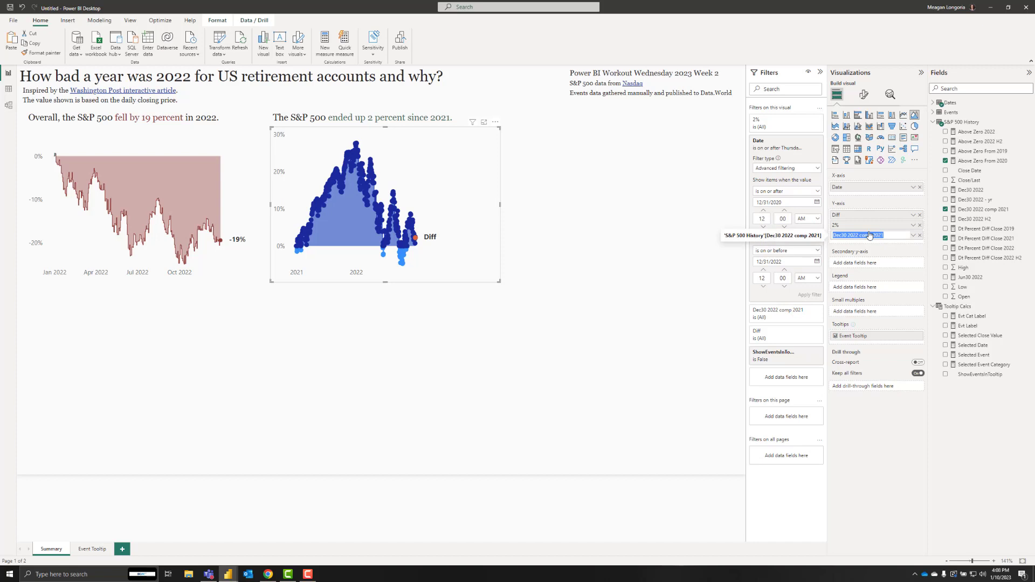
pyautogui.write('C1')
pyautogui.press('Return')
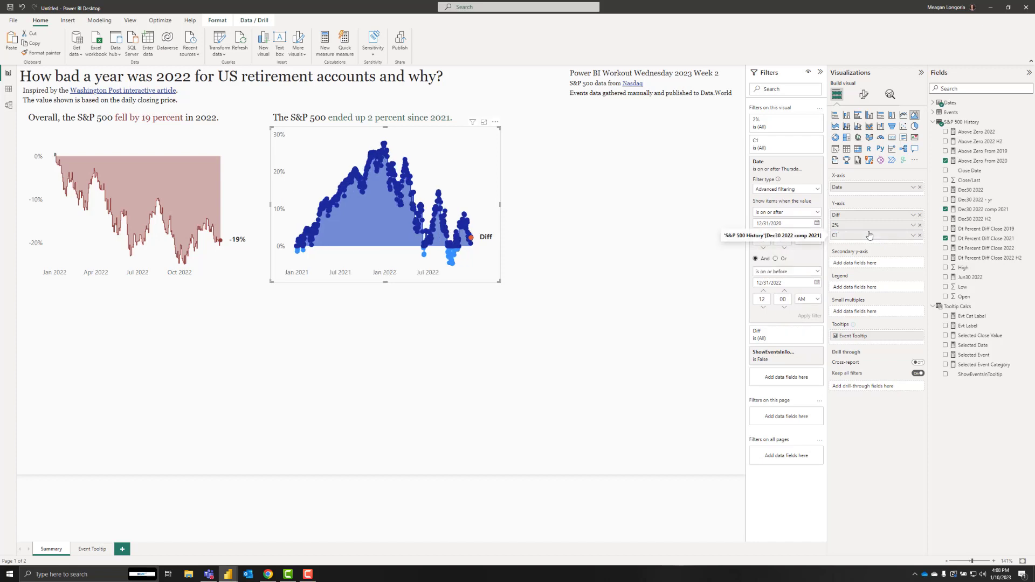
# Set the since-2021 chart's line colours to the recent dark green for C1 and 2%, and the recent dark red for Diff.
pyautogui.click(864, 95)
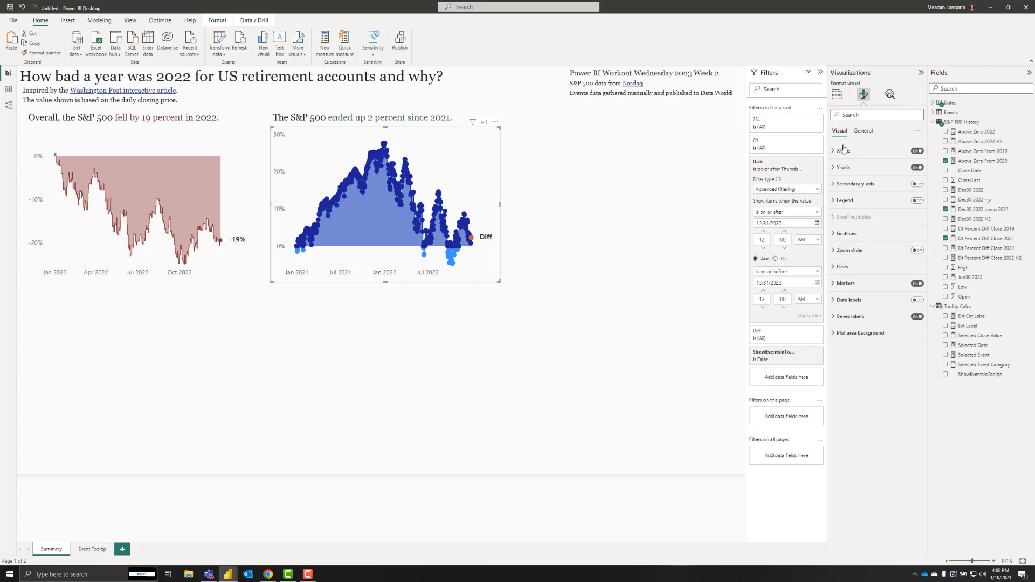
pyautogui.click(843, 266)
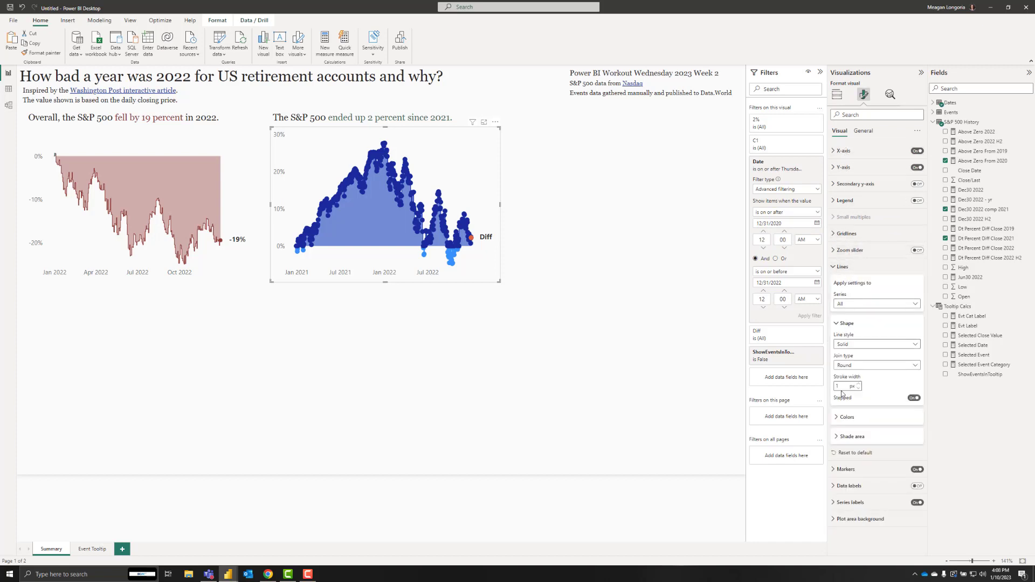
pyautogui.click(847, 418)
pyautogui.scroll(-1, 861, 410)
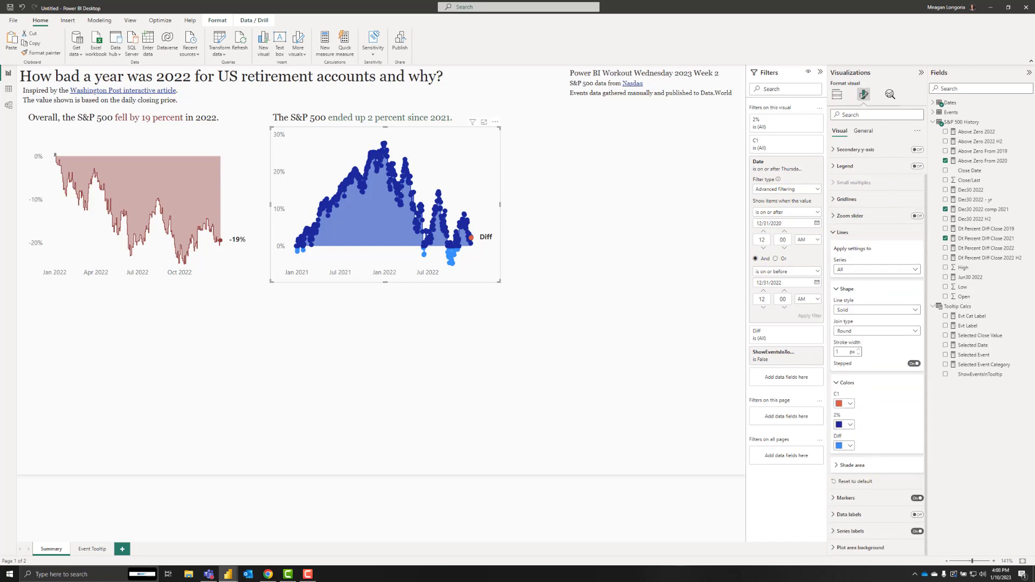
pyautogui.click(851, 404)
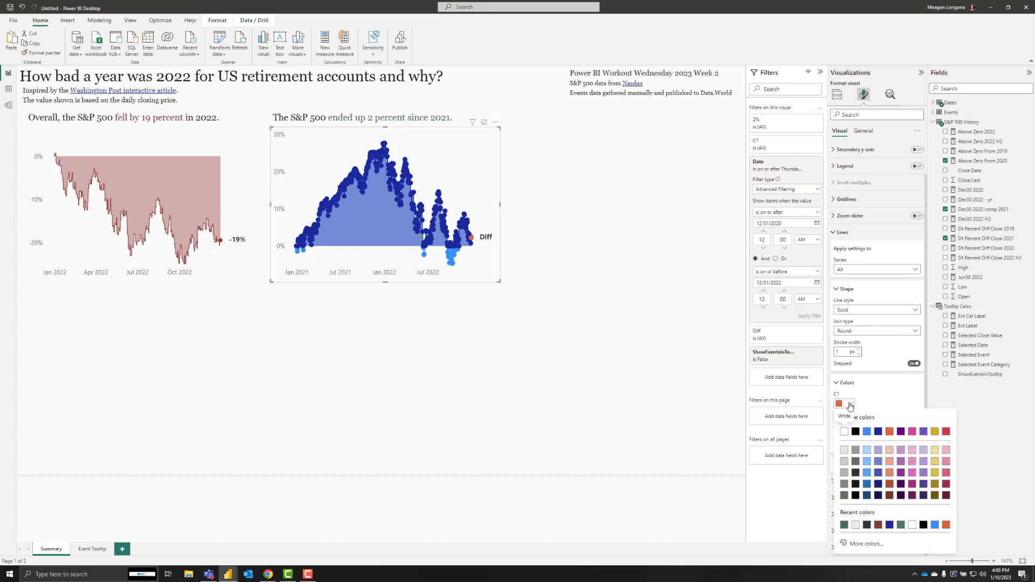
pyautogui.click(854, 526)
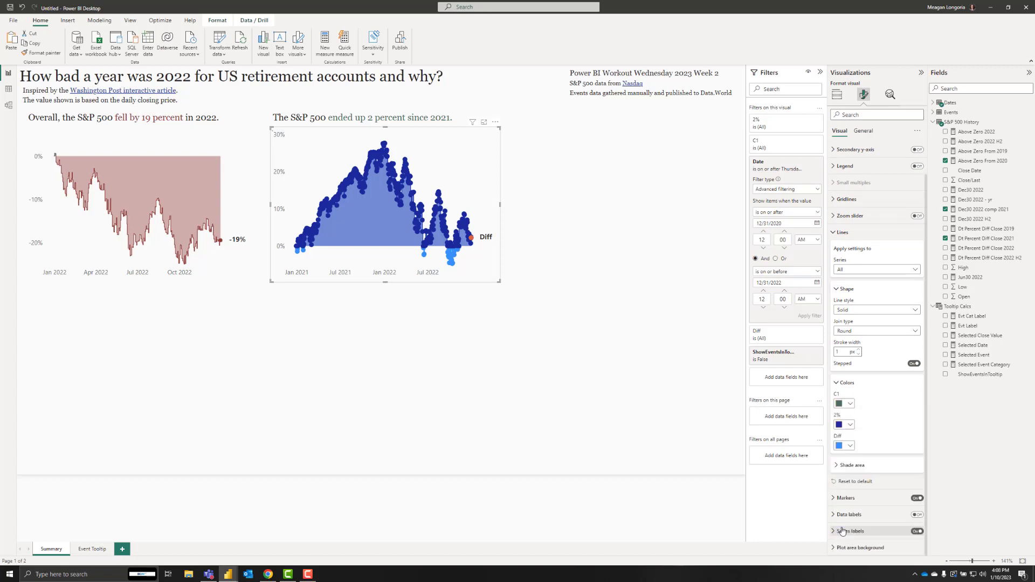
pyautogui.click(850, 425)
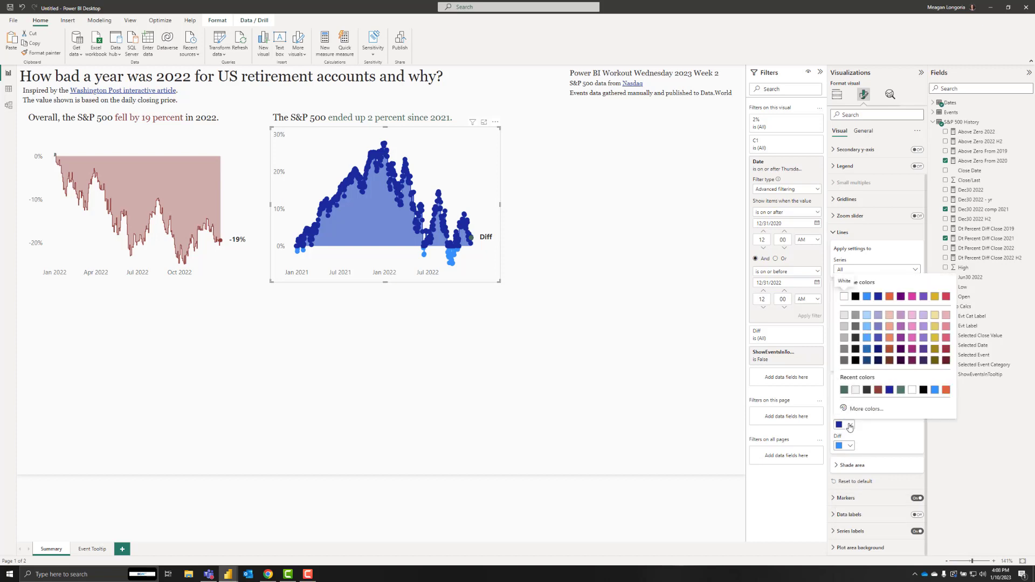
pyautogui.click(878, 392)
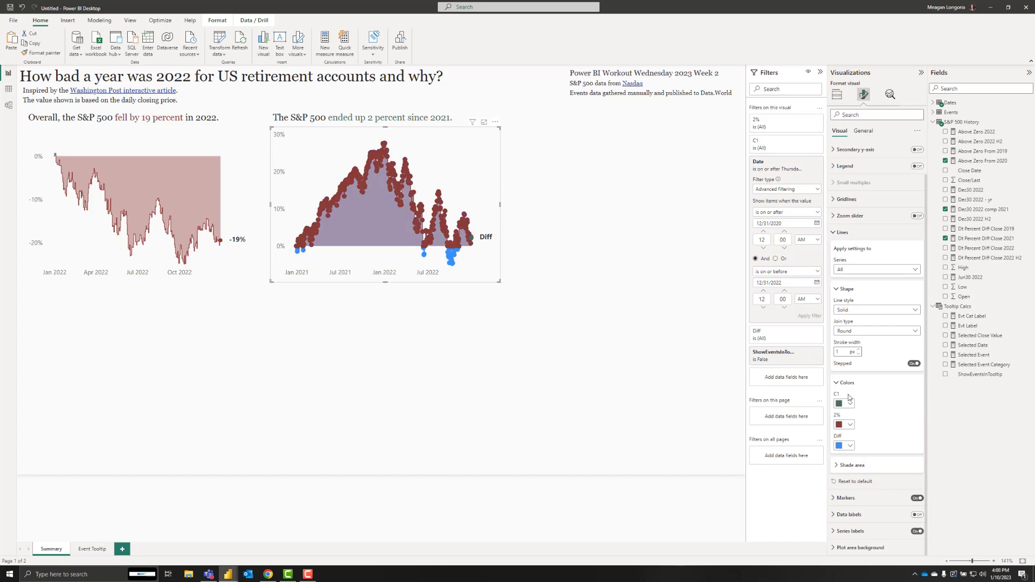
pyautogui.click(850, 425)
pyautogui.click(856, 393)
pyautogui.click(849, 447)
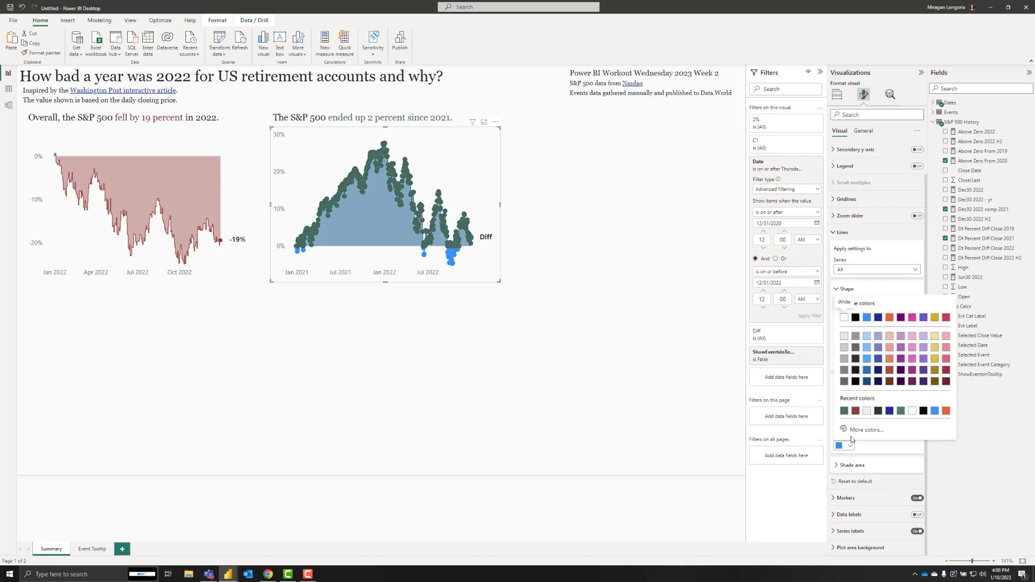
pyautogui.click(855, 411)
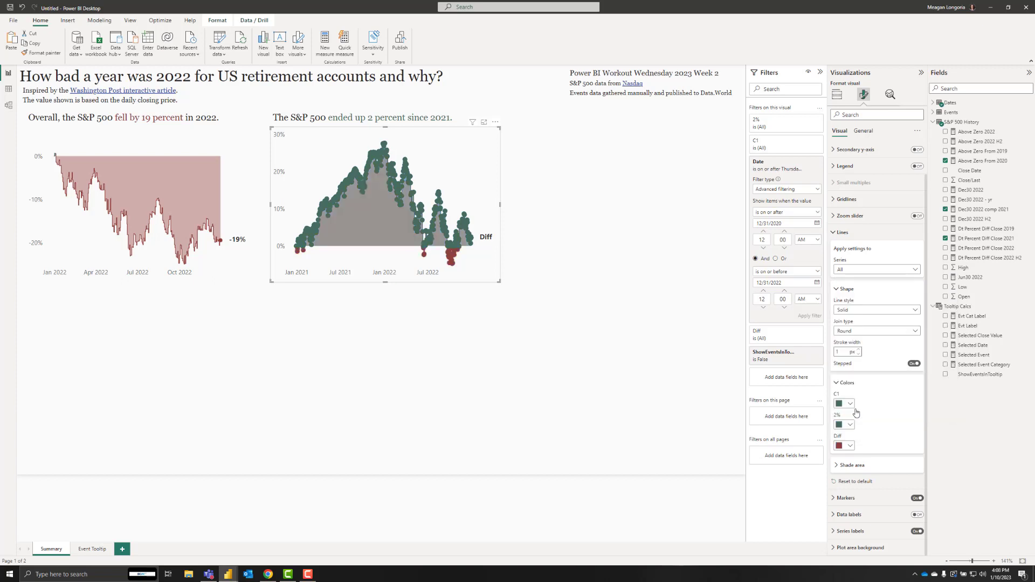
# Turn off the markers for the Diff and 2% series, keeping the marker shown for C1.
pyautogui.click(856, 497)
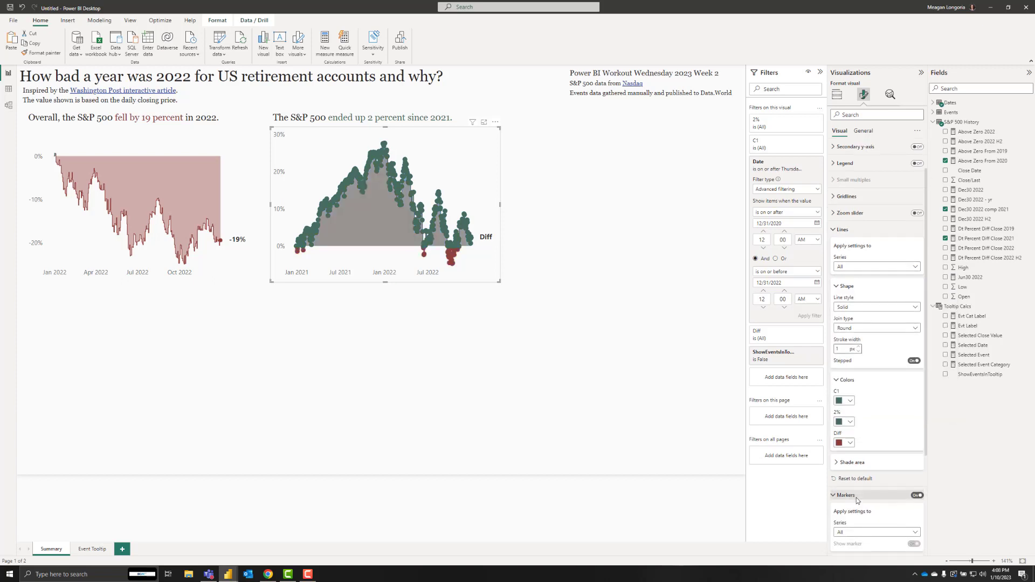
pyautogui.scroll(-3, 857, 485)
pyautogui.click(871, 390)
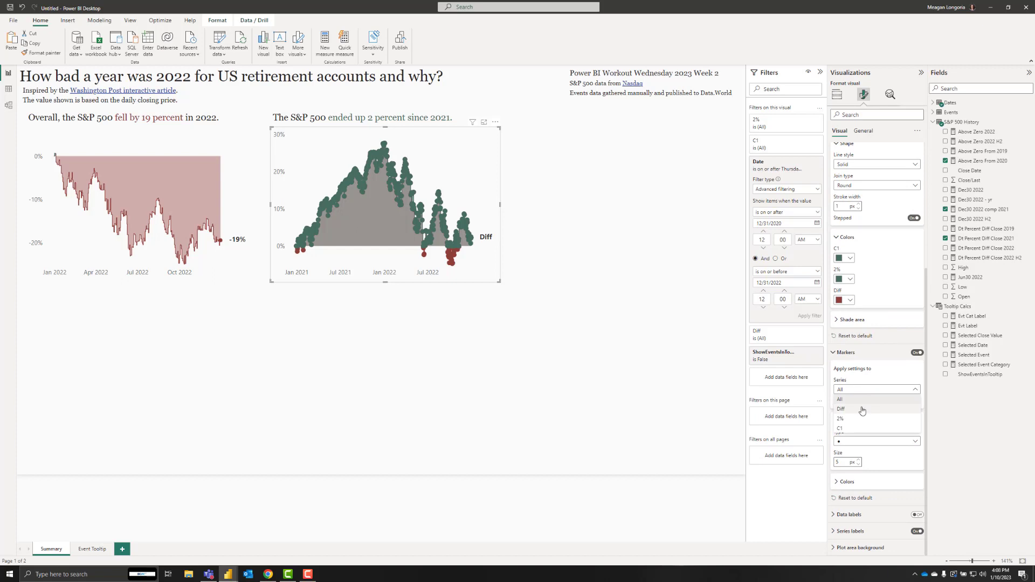
pyautogui.click(862, 409)
pyautogui.click(855, 389)
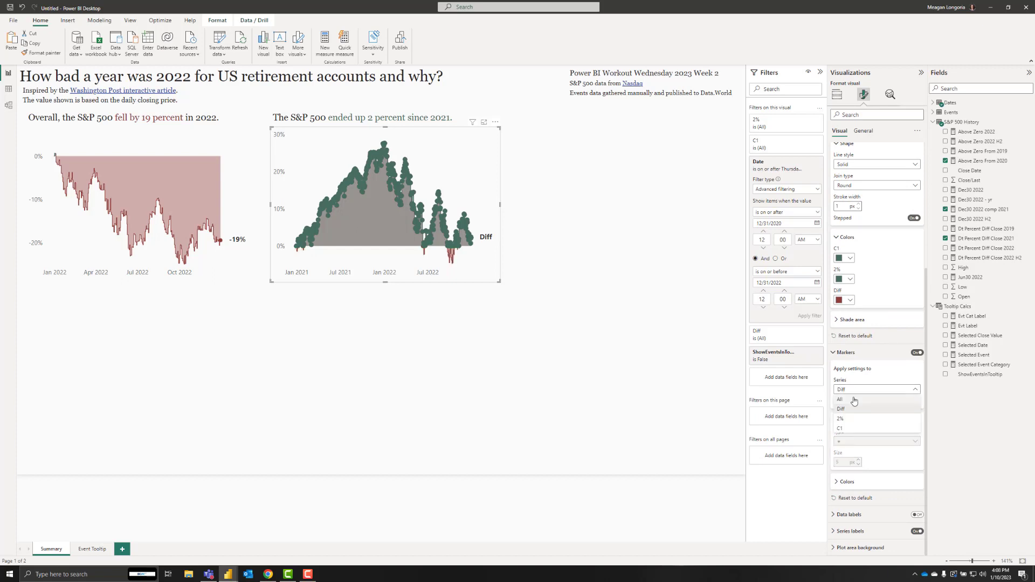
pyautogui.click(851, 428)
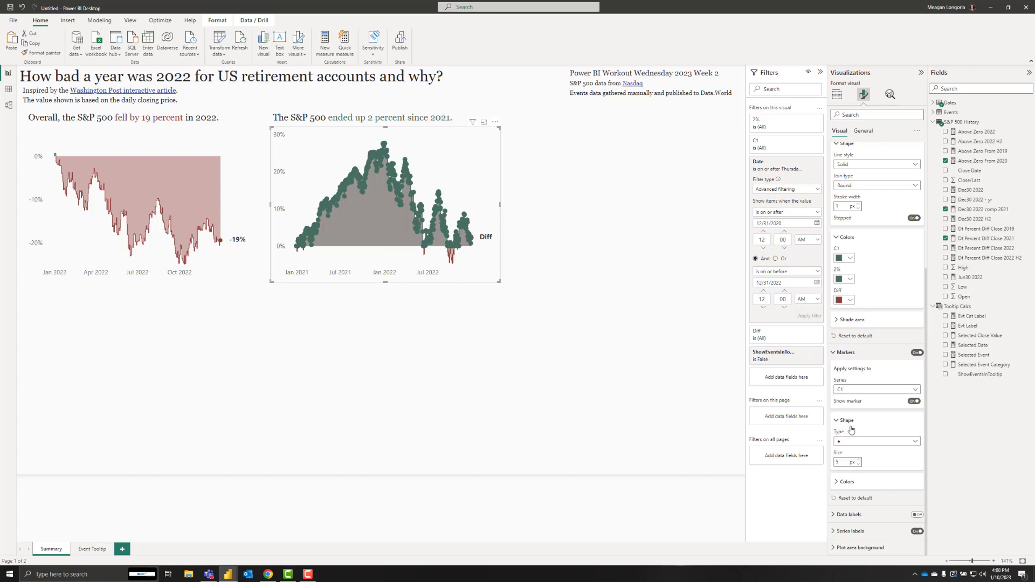
pyautogui.click(913, 401)
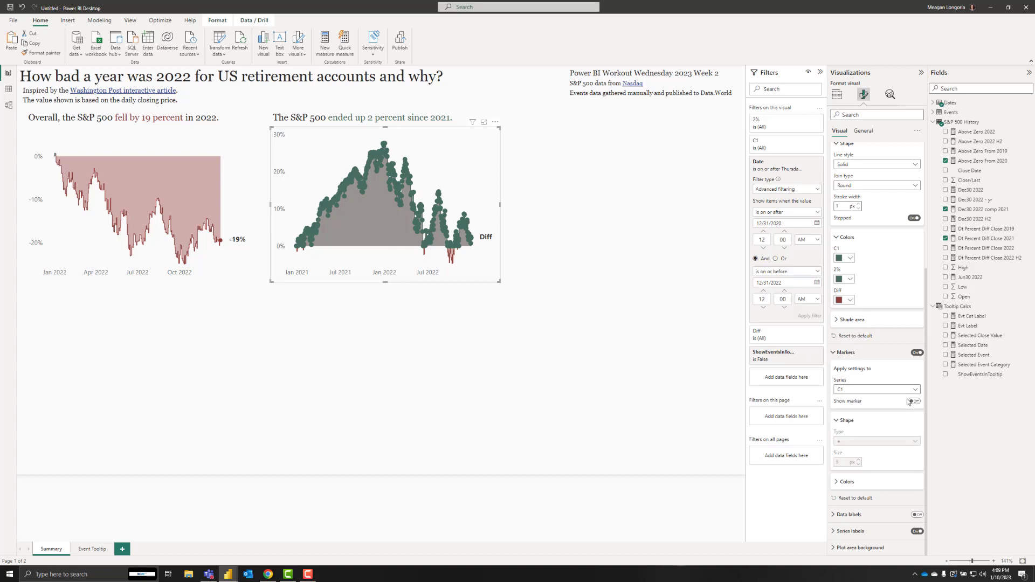
pyautogui.click(910, 402)
pyautogui.click(885, 392)
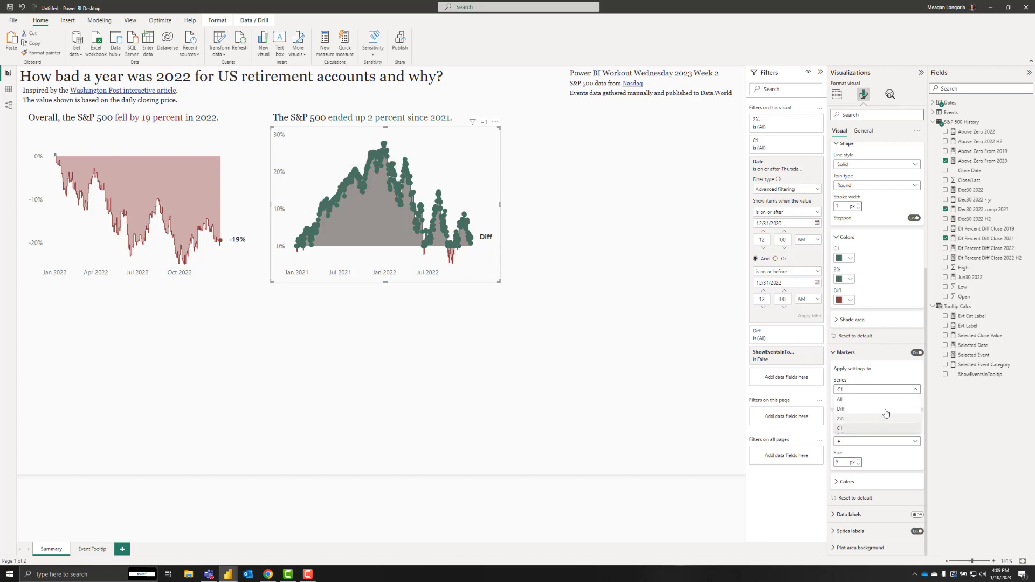
pyautogui.click(885, 415)
pyautogui.click(912, 402)
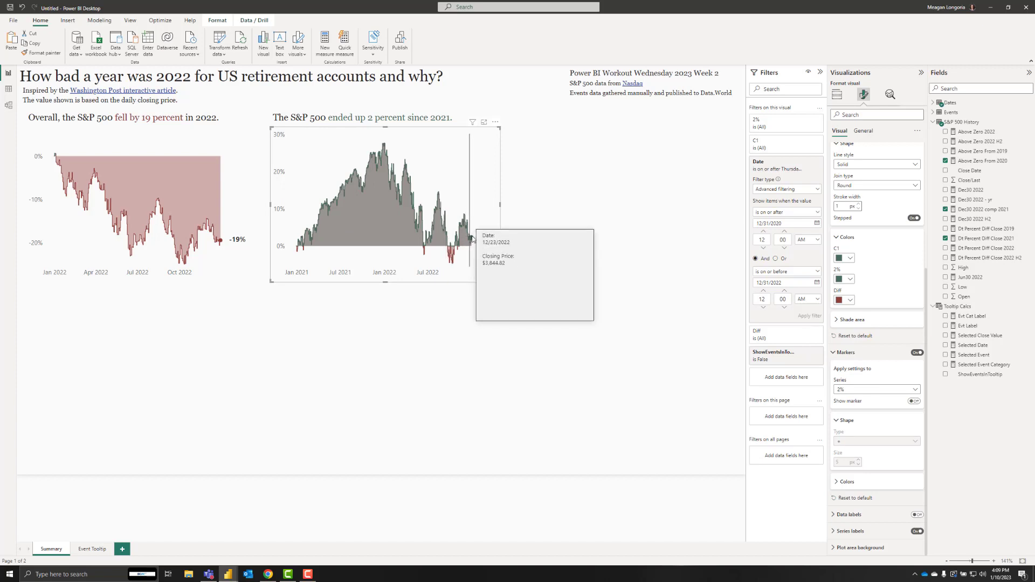
pyautogui.moveTo(472, 241)
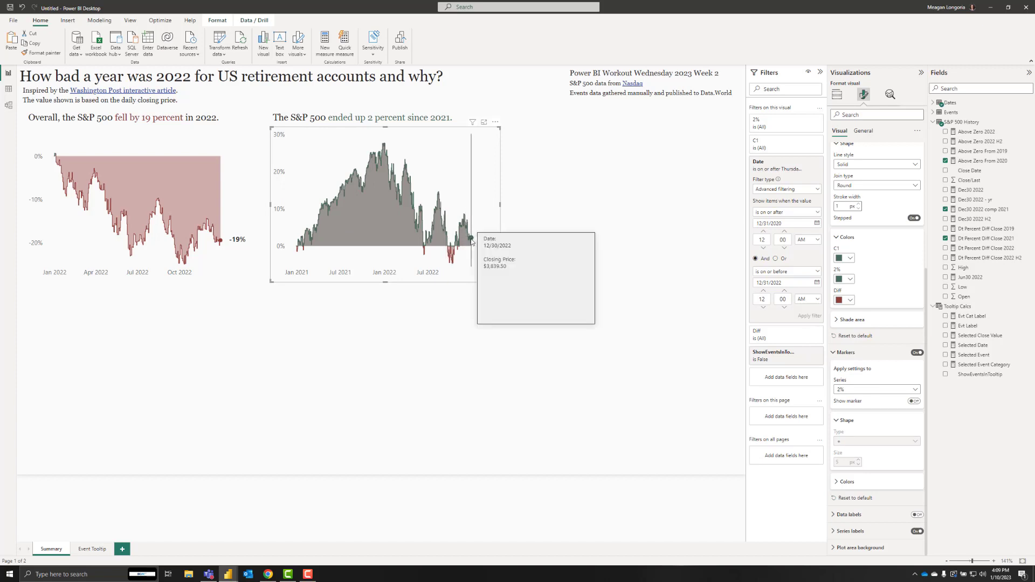
# Turn off the series labels for Diff and C1 so only the 2% series is labelled.
pyautogui.click(837, 94)
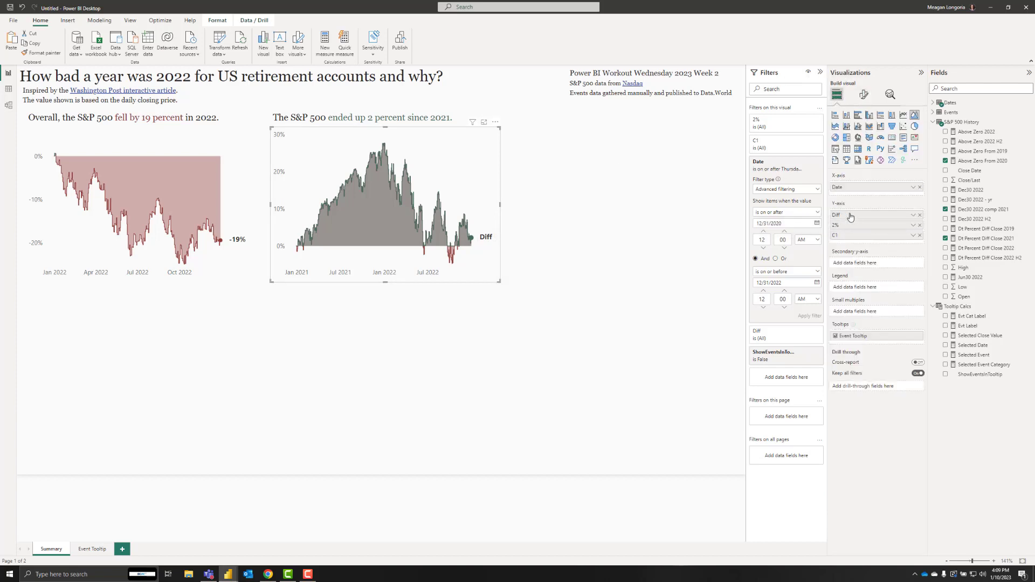
pyautogui.click(862, 95)
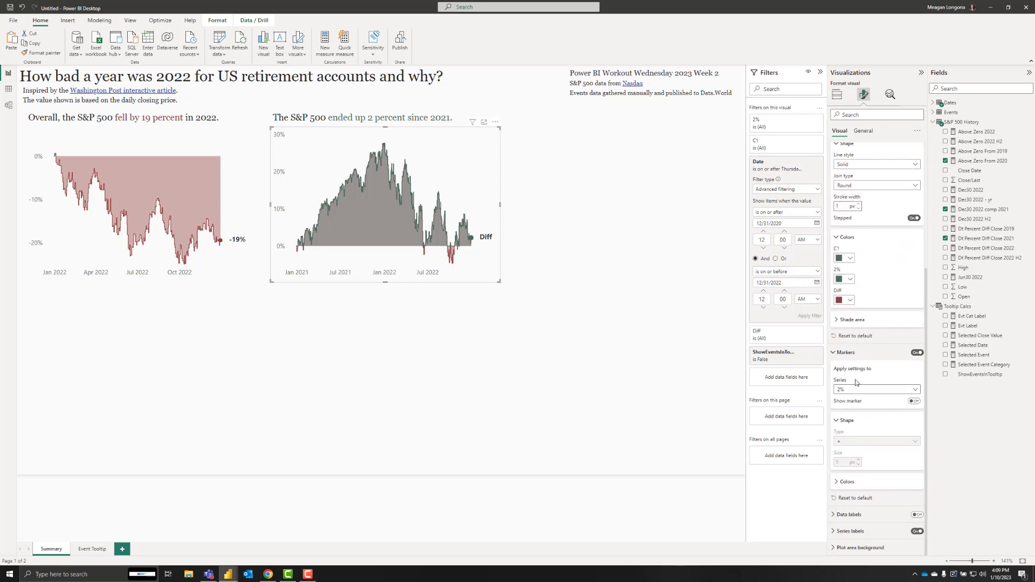
pyautogui.click(854, 531)
pyautogui.scroll(-3, 863, 511)
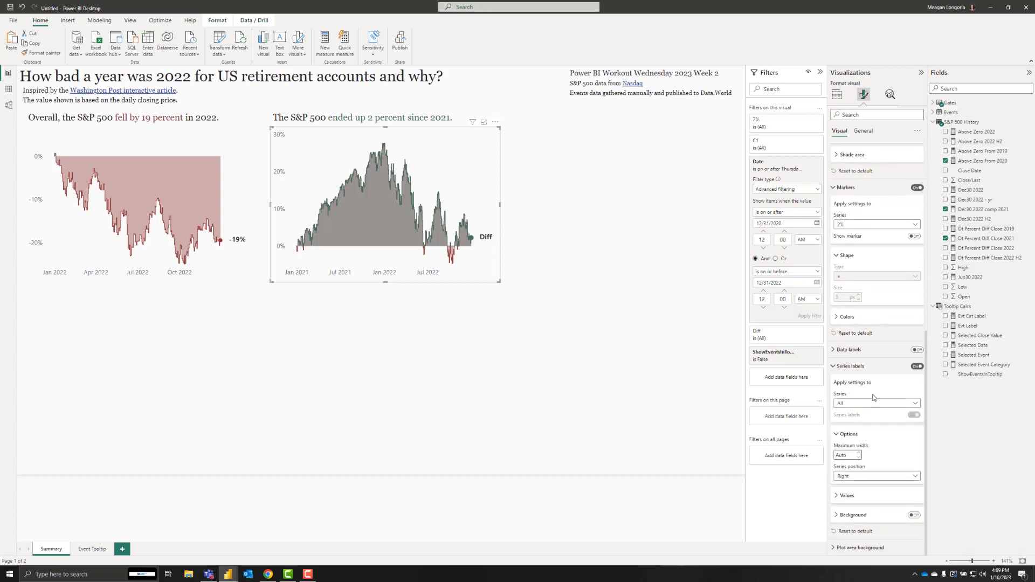
pyautogui.click(854, 405)
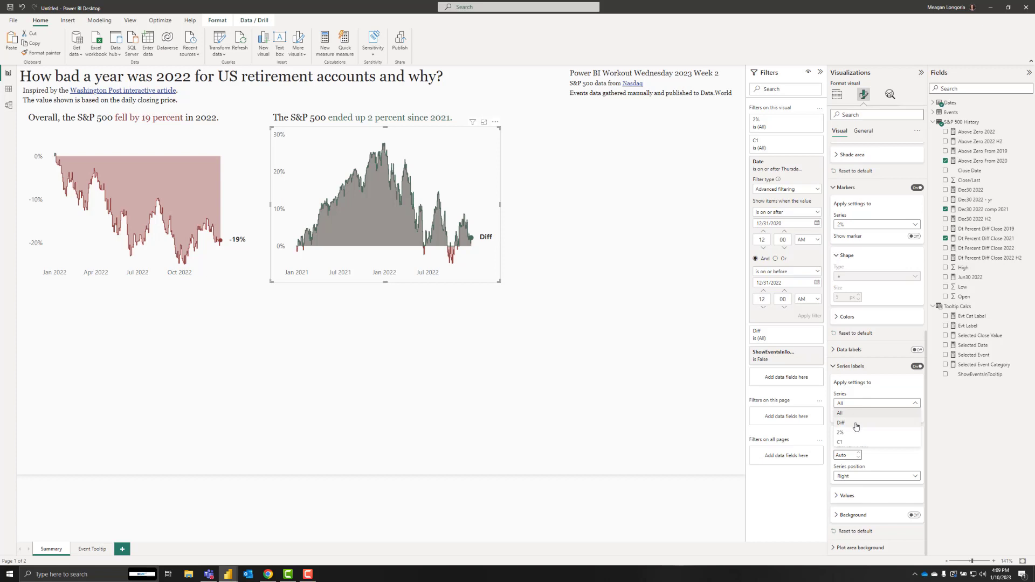
pyautogui.click(854, 422)
pyautogui.click(913, 414)
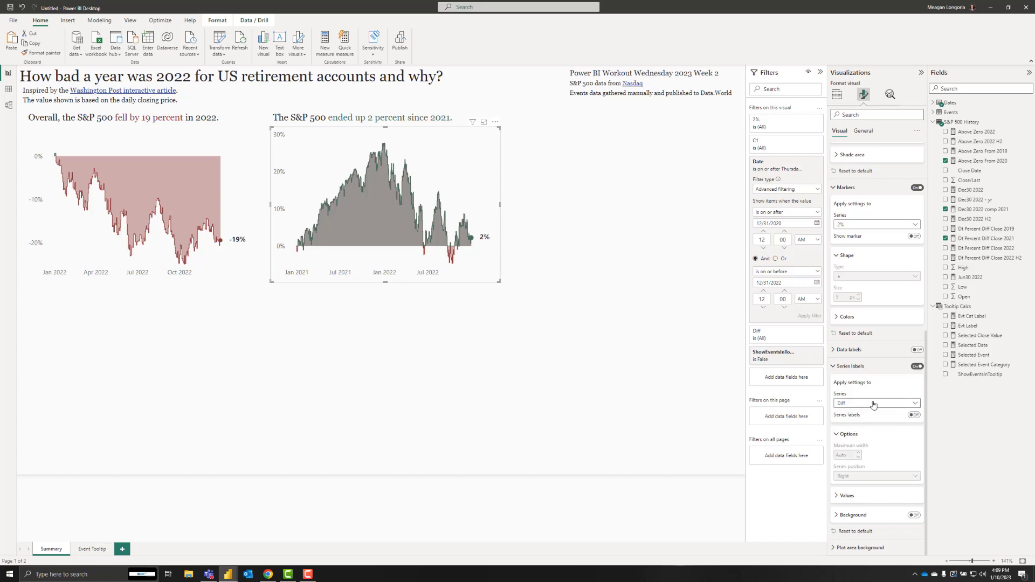
pyautogui.click(874, 404)
pyautogui.click(857, 442)
pyautogui.click(913, 415)
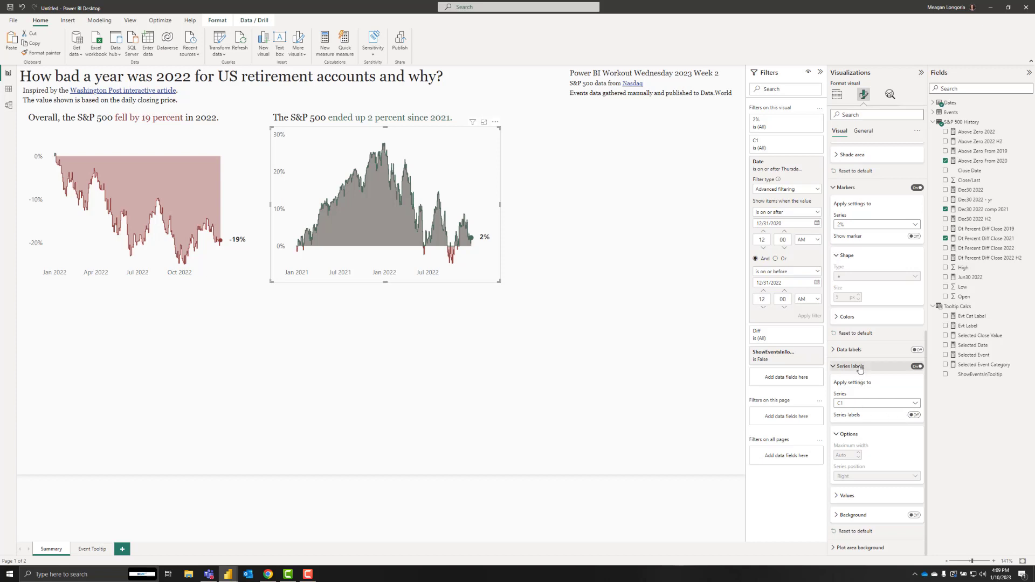
pyautogui.scroll(5, 830, 371)
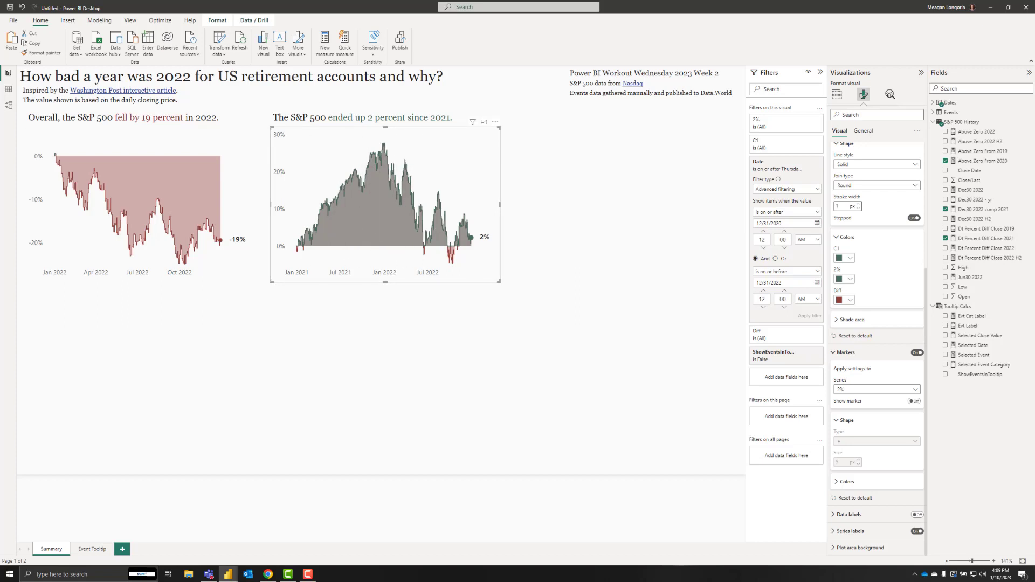
# Show the since-2021 chart's title and replace its text with the heading above it, "The S&P 500 ended up 2 percent since 2021".
pyautogui.click(288, 117)
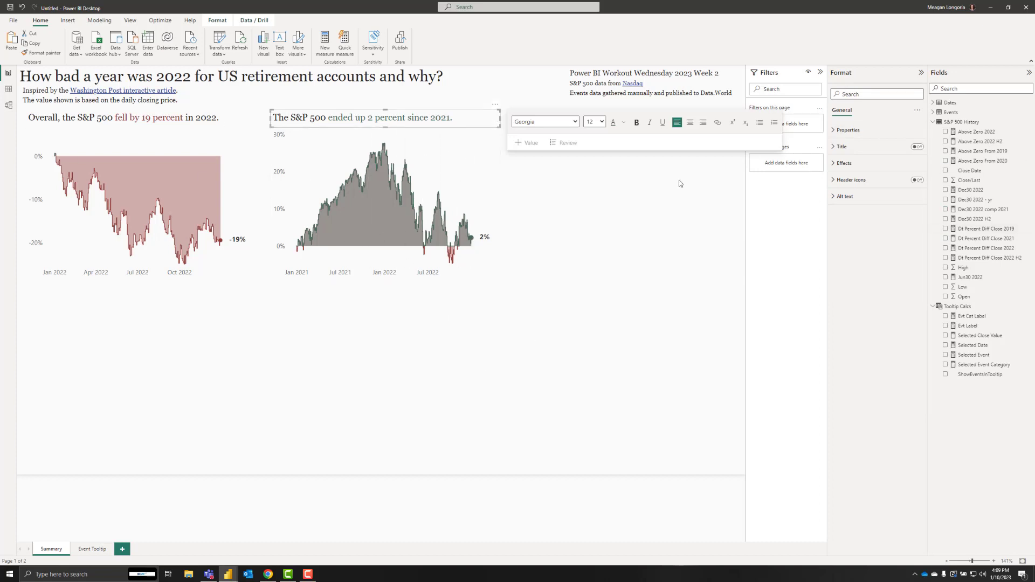
pyautogui.click(480, 180)
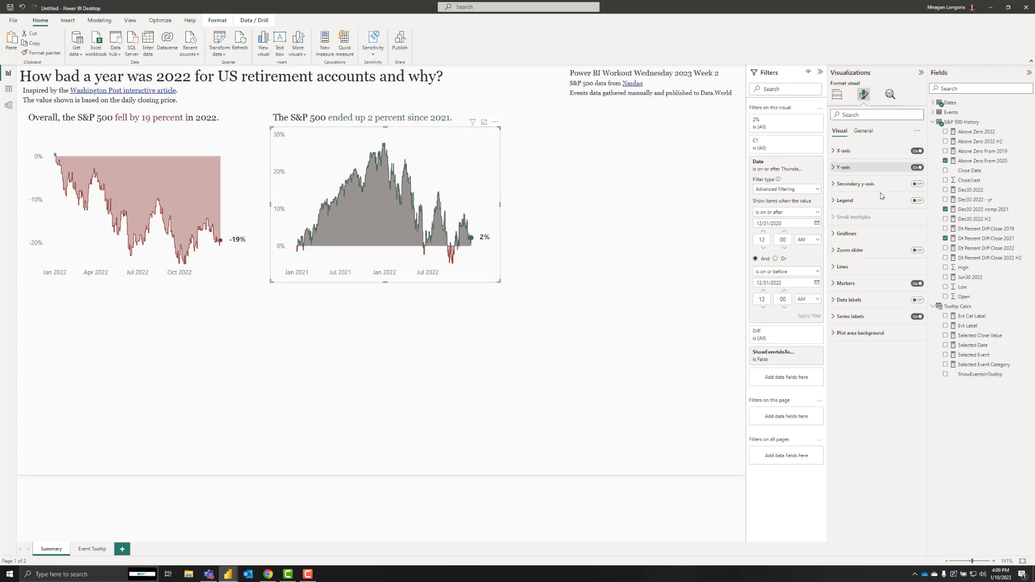
pyautogui.click(865, 131)
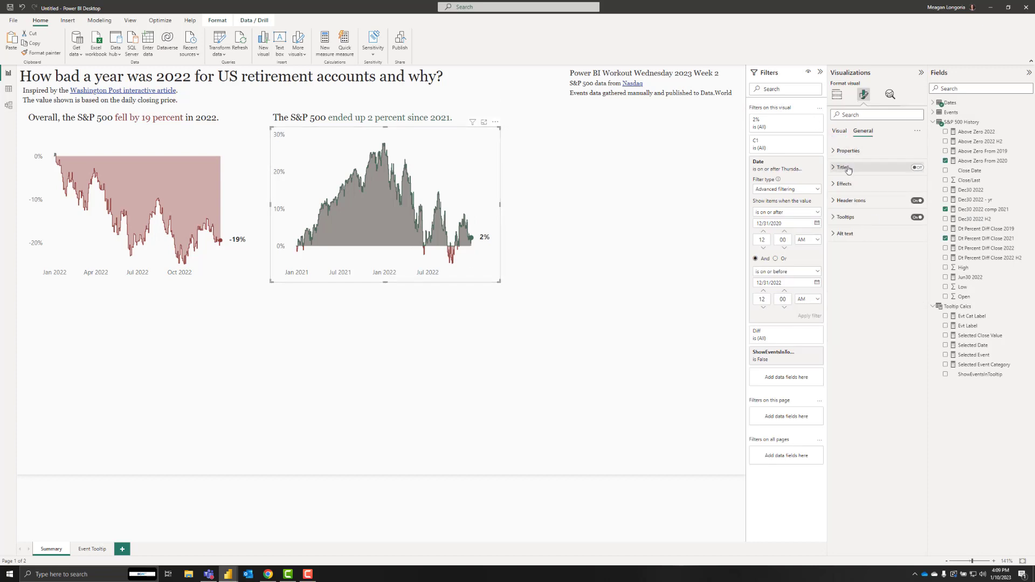
pyautogui.click(845, 168)
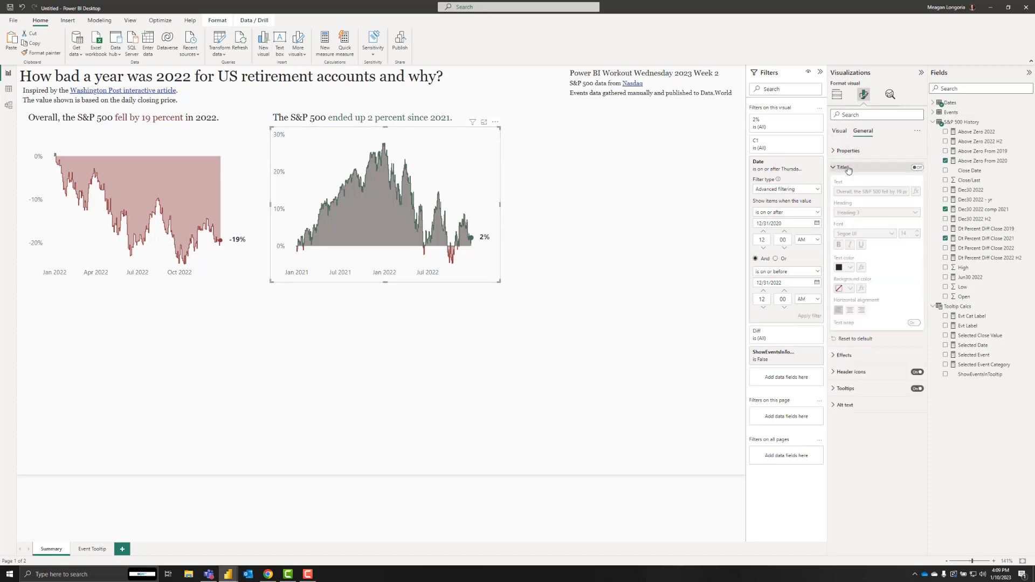
pyautogui.click(918, 168)
pyautogui.moveTo(455, 117); pyautogui.dragTo(272, 117)
pyautogui.hotkey('ctrl', 'c')
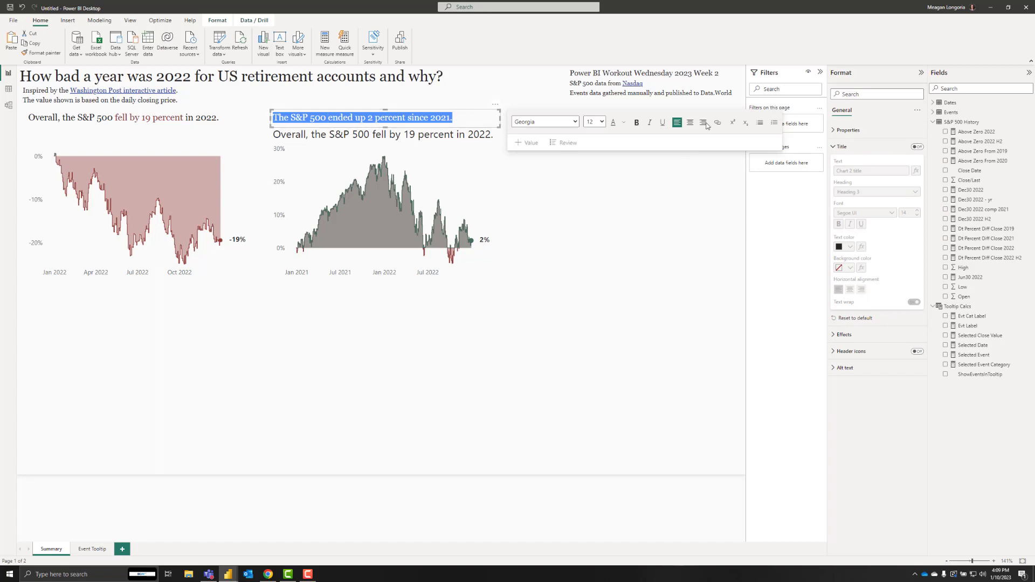
pyautogui.click(480, 173)
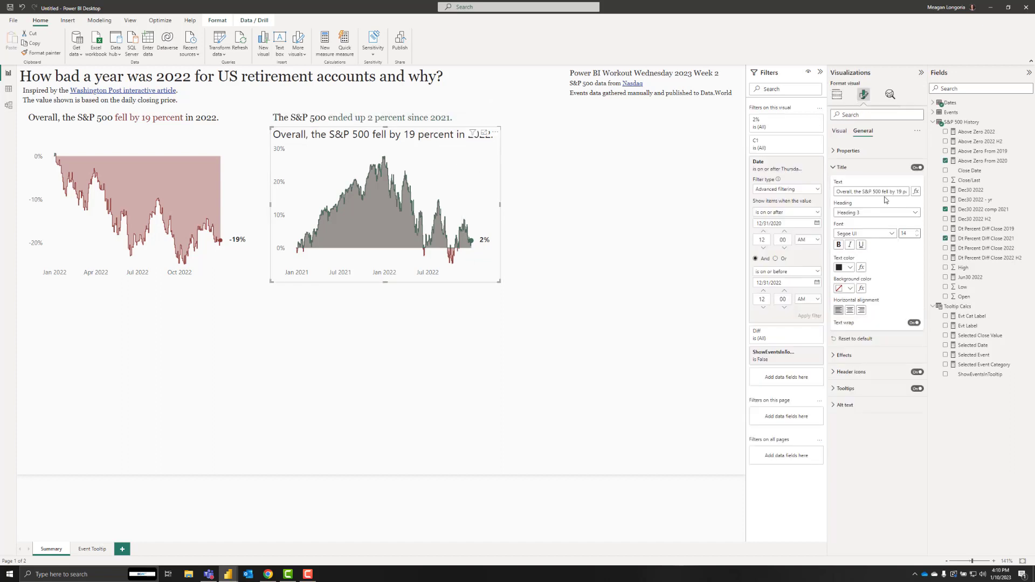
pyautogui.click(890, 191)
pyautogui.hotkey('ctrl', 'v')
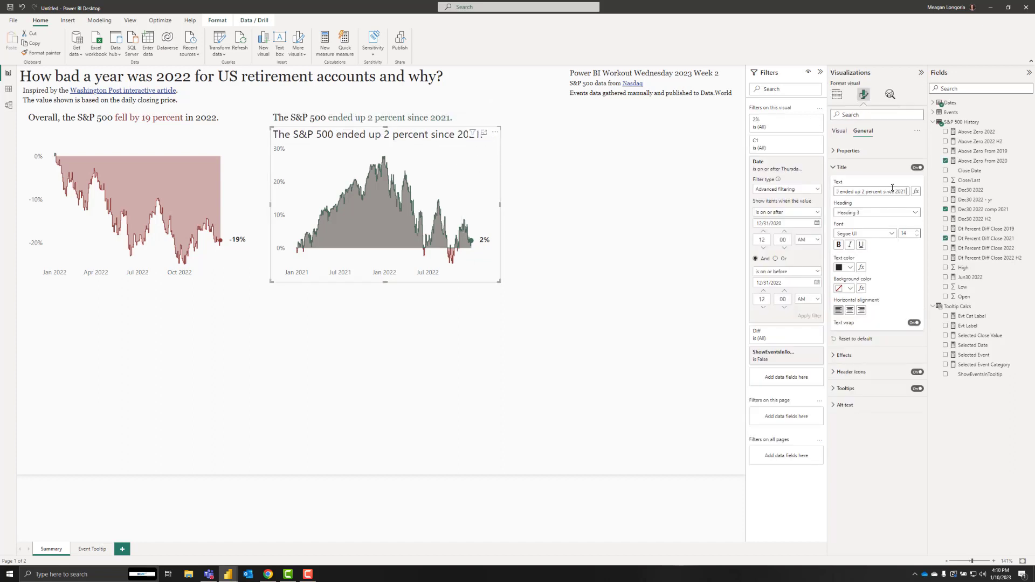
# Hide the since-2021 chart's title again and check its report page tooltip settings.
pyautogui.click(916, 167)
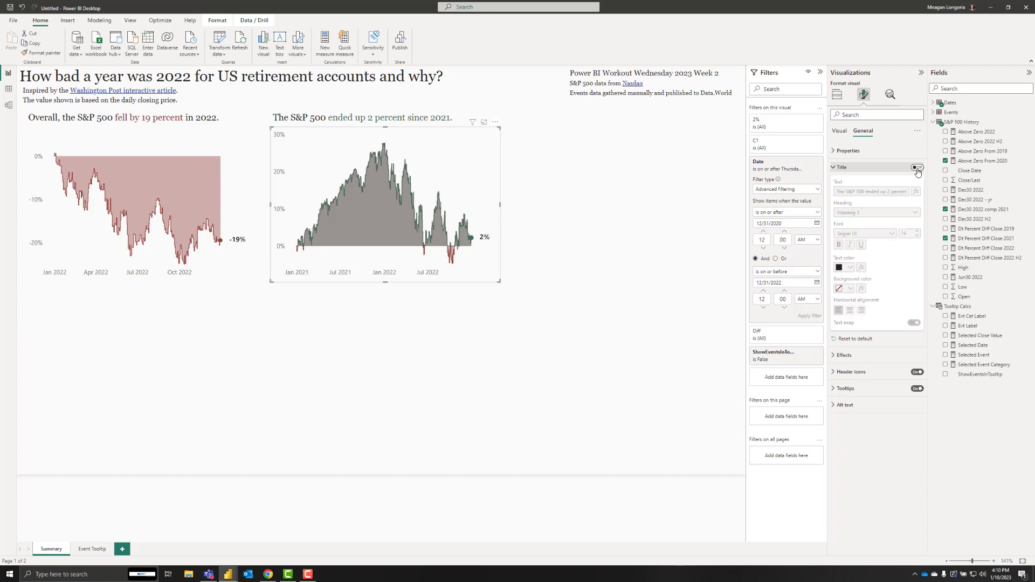
pyautogui.click(857, 168)
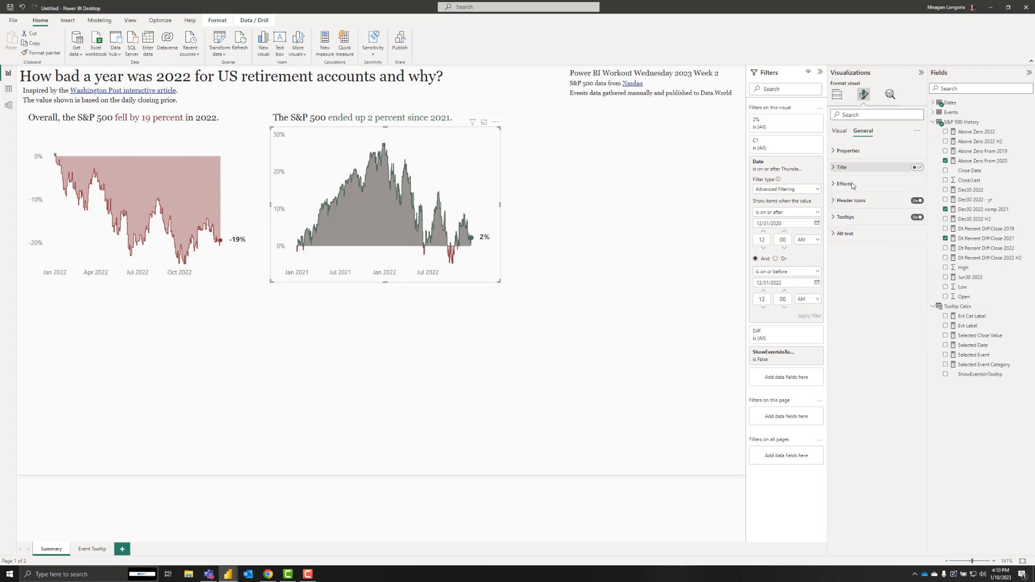
pyautogui.click(846, 217)
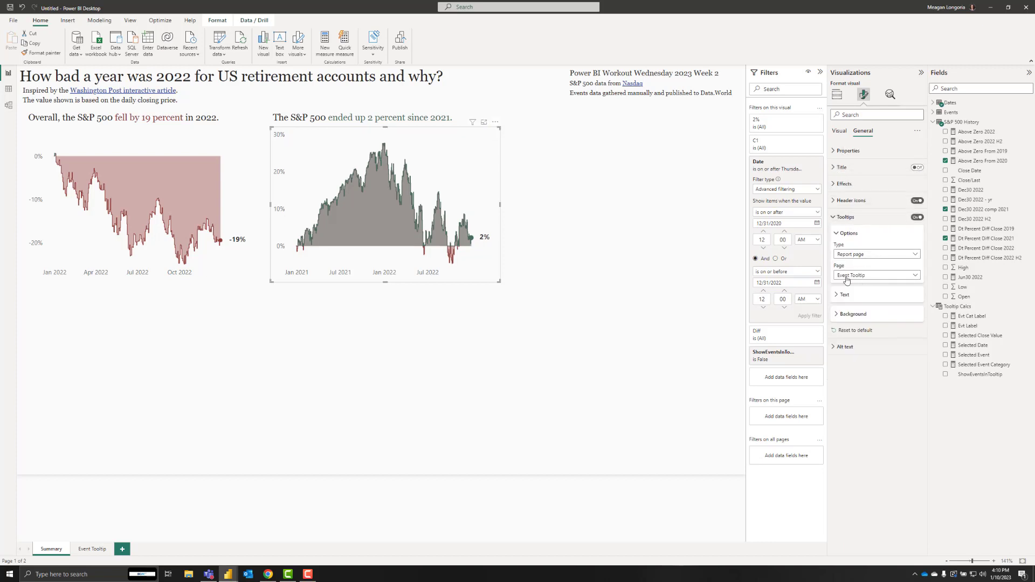
pyautogui.moveTo(404, 218)
# Paste the heading "The S&P 500 ended up 19 percent since 2020." and its prepared since-2020 area chart beside the since-2021 chart.
pyautogui.click(603, 152)
pyautogui.hotkey('ctrl', 'v')
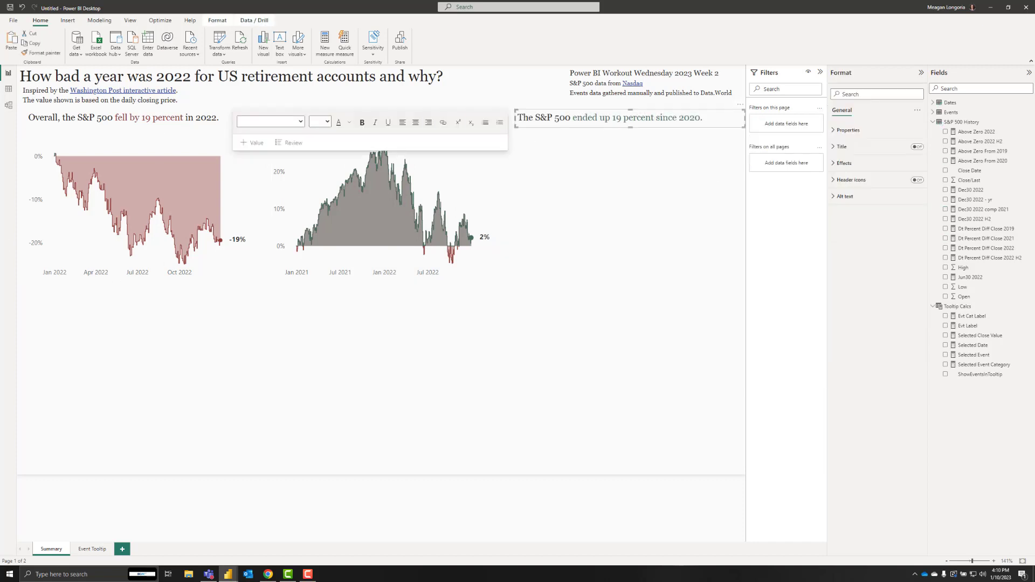
pyautogui.click(575, 193)
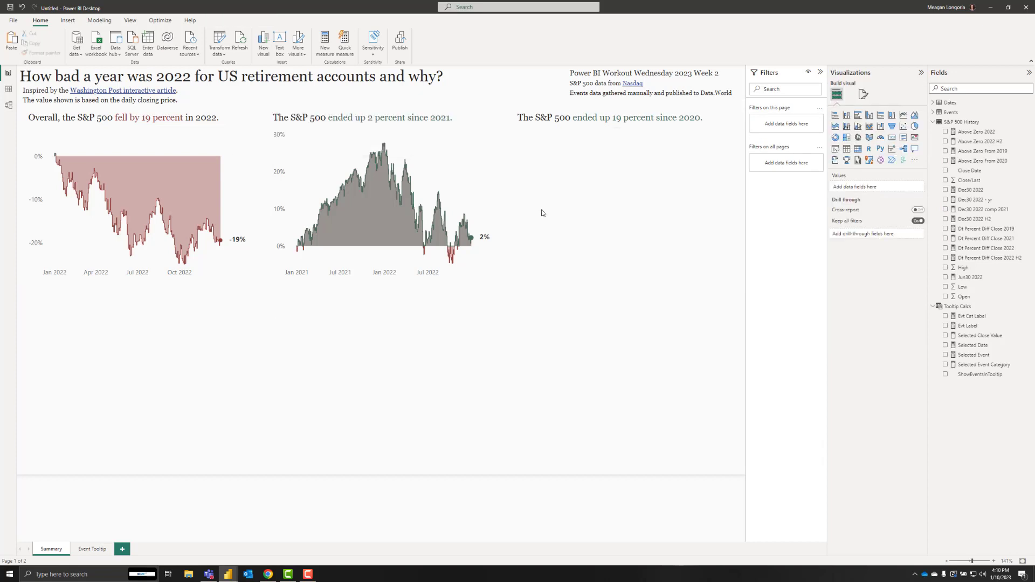
pyautogui.hotkey('ctrl', 'v')
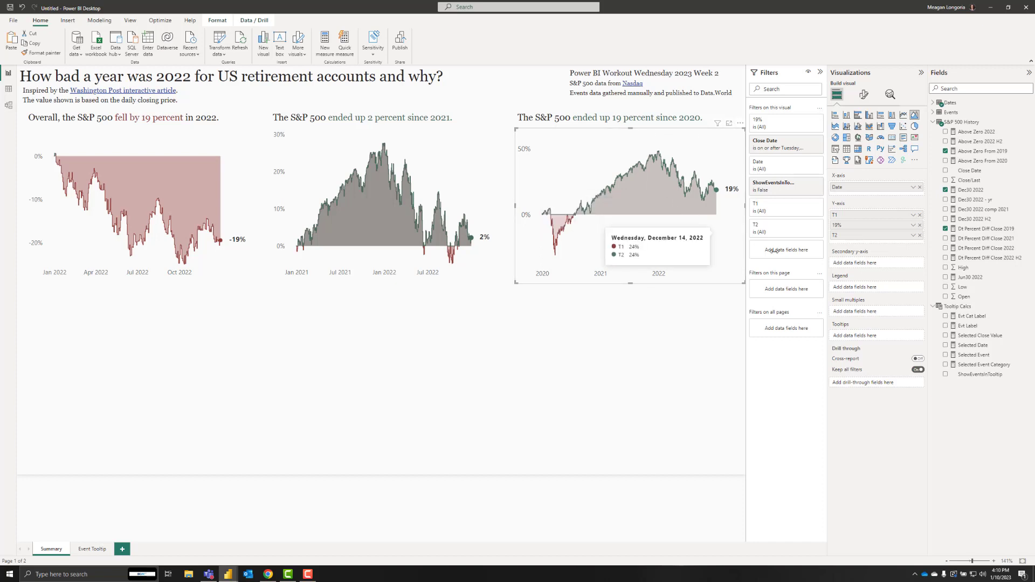
# Set the since-2020 chart's tooltip to the Event Tooltip report page.
pyautogui.click(864, 99)
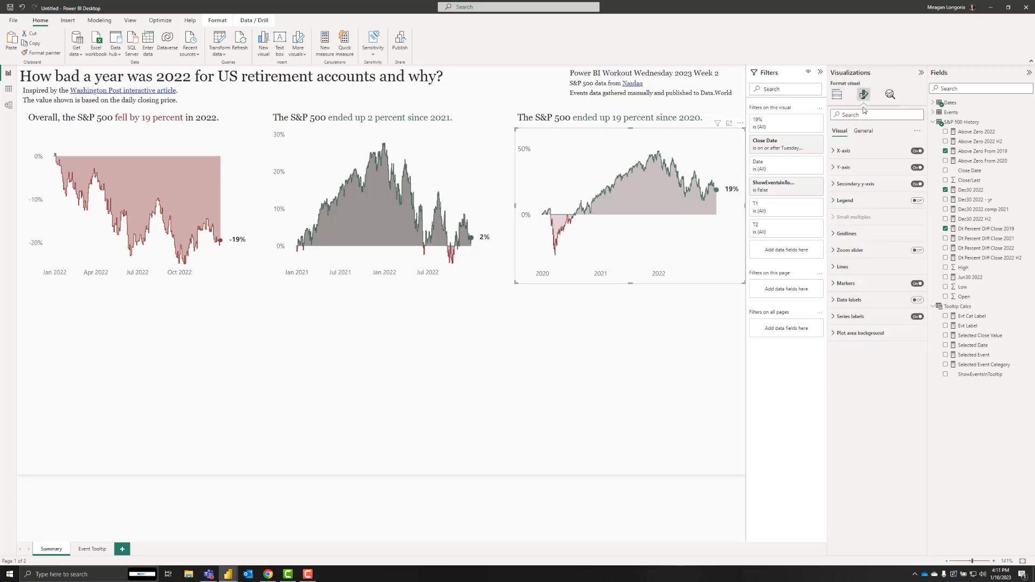
pyautogui.click(863, 132)
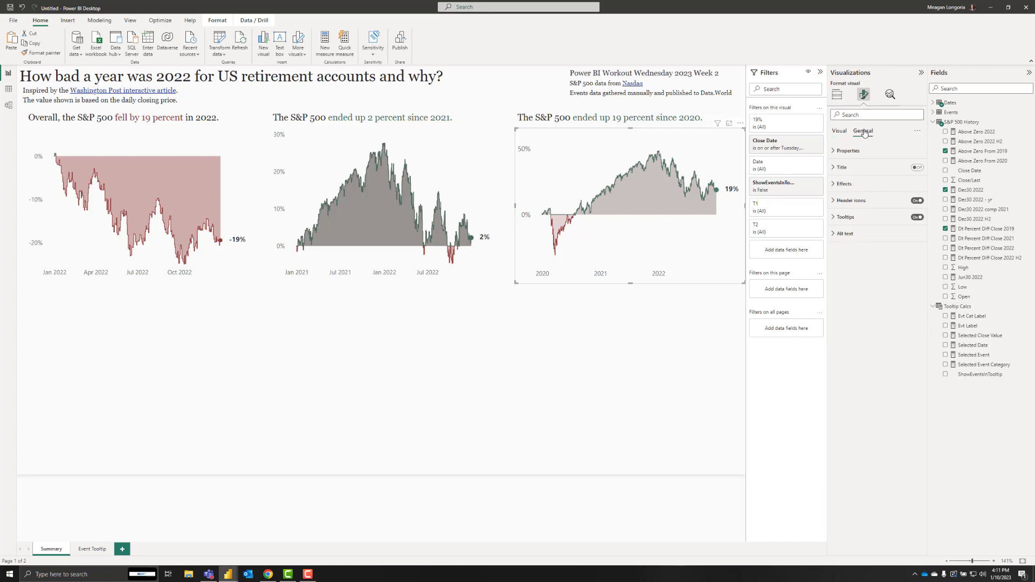
pyautogui.click(861, 217)
pyautogui.click(869, 275)
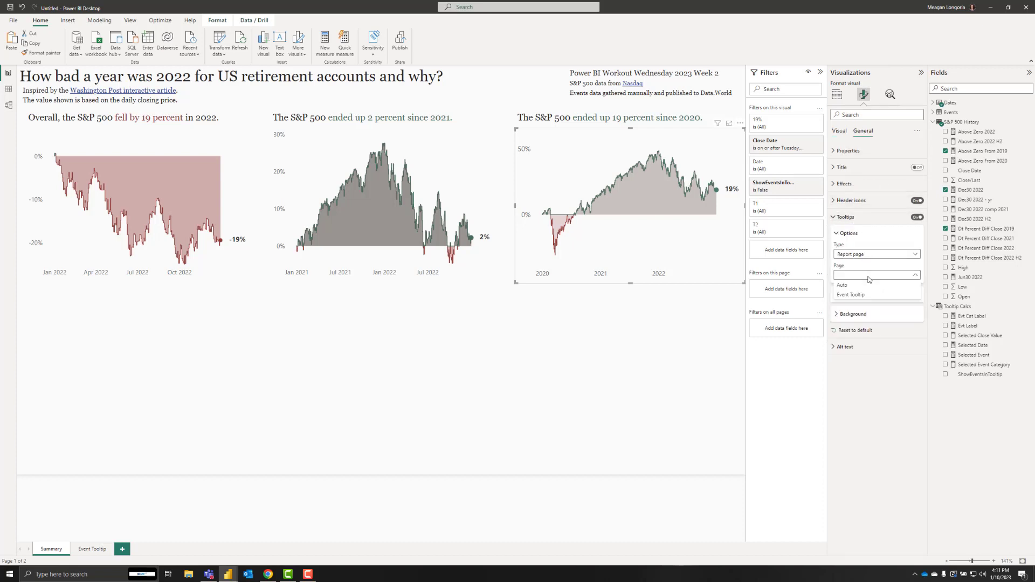
pyautogui.click(857, 294)
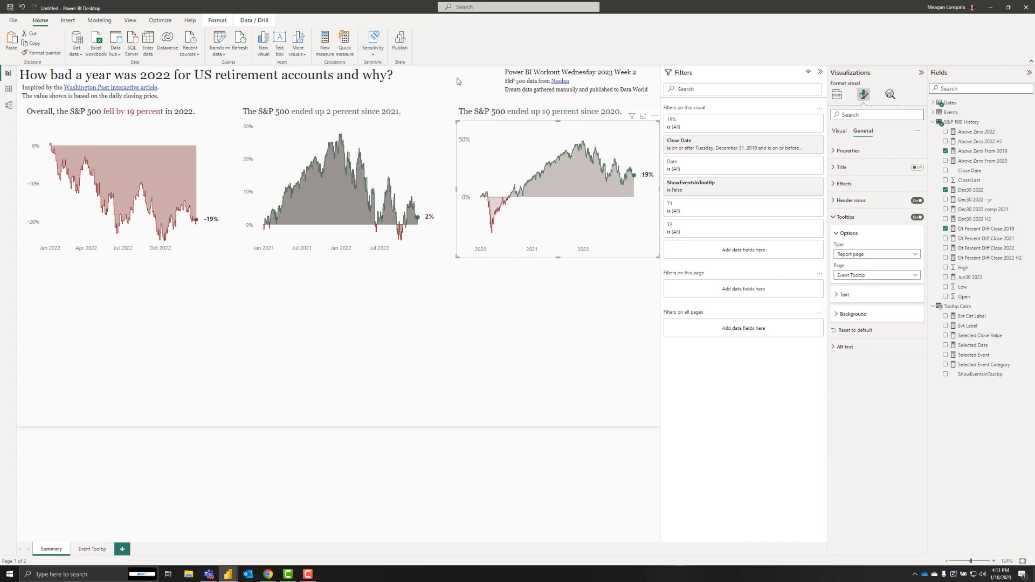
pyautogui.moveTo(514, 111); pyautogui.dragTo(621, 111)
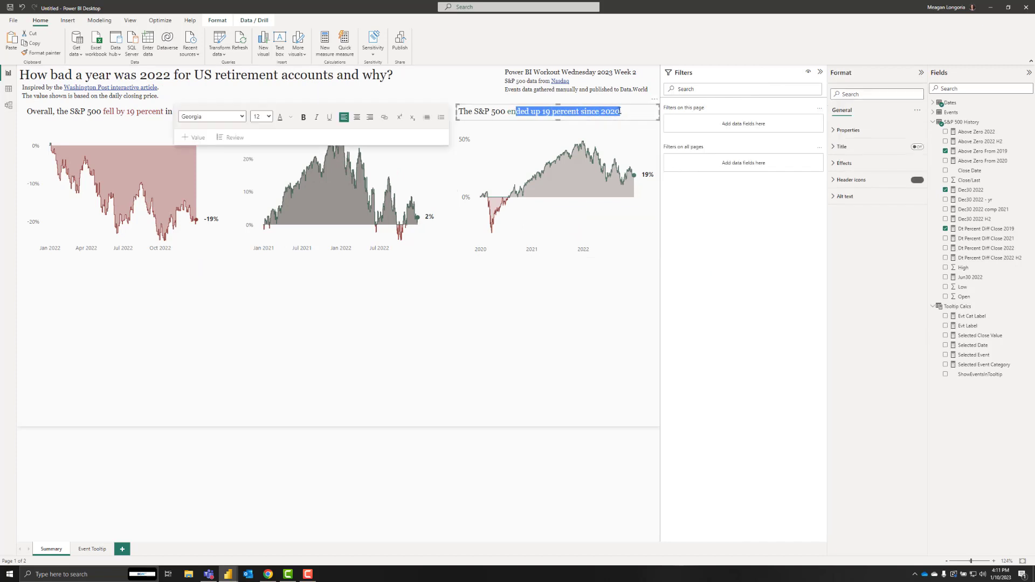
pyautogui.click(492, 111)
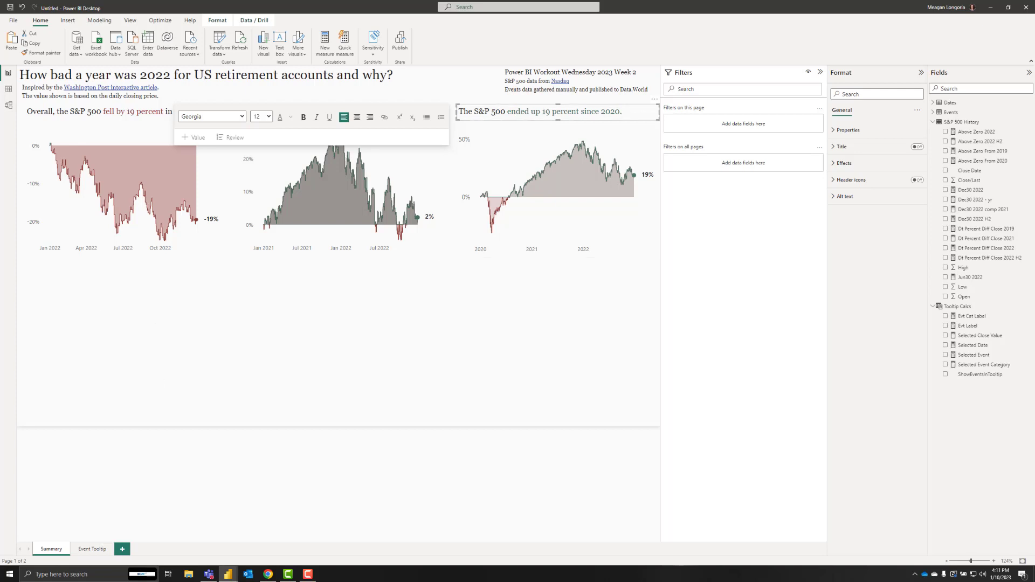
# Add a slicer on the Events table's Event Category field below the 2022 chart.
pyautogui.click(65, 300)
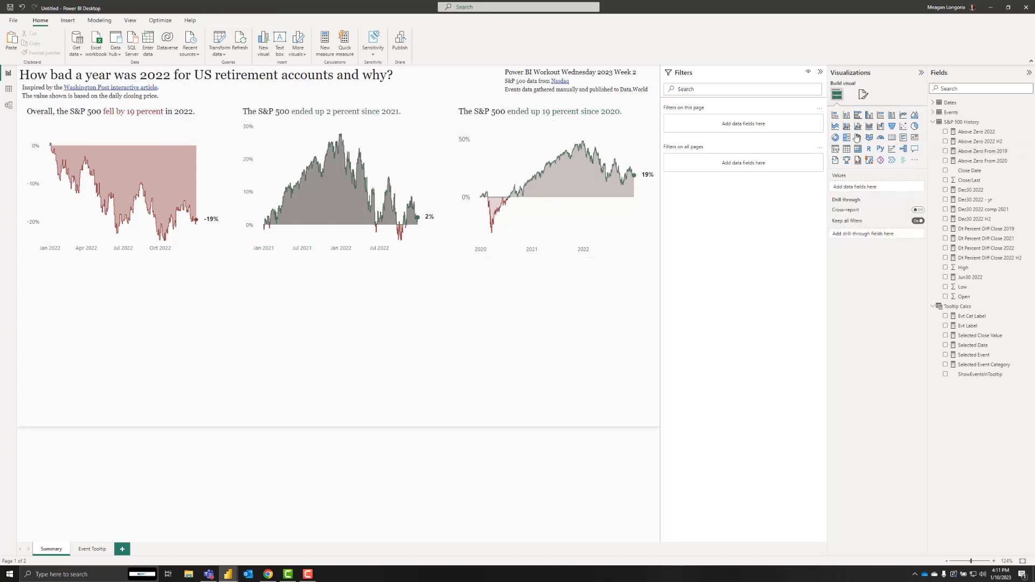
pyautogui.click(836, 149)
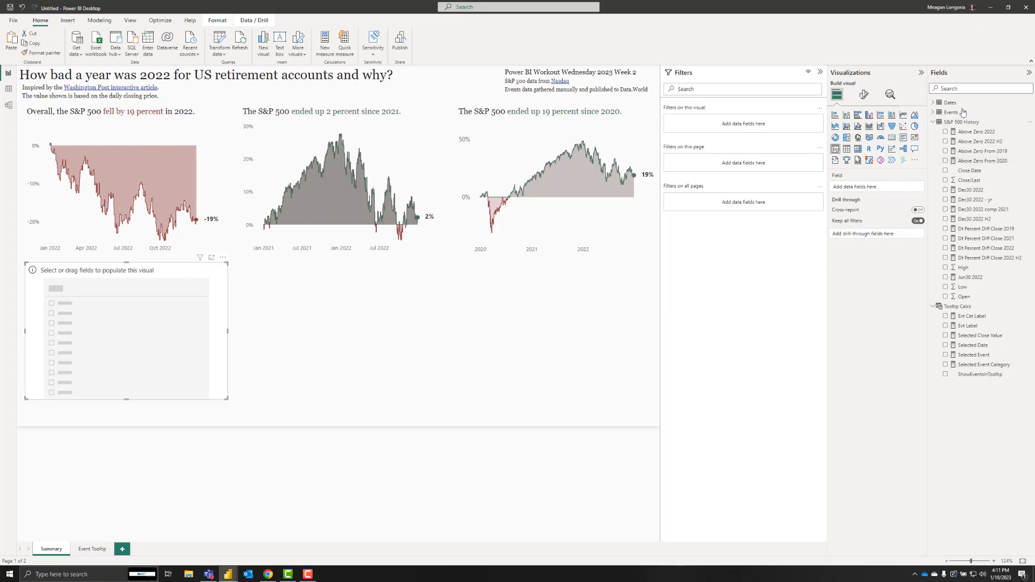
pyautogui.click(933, 113)
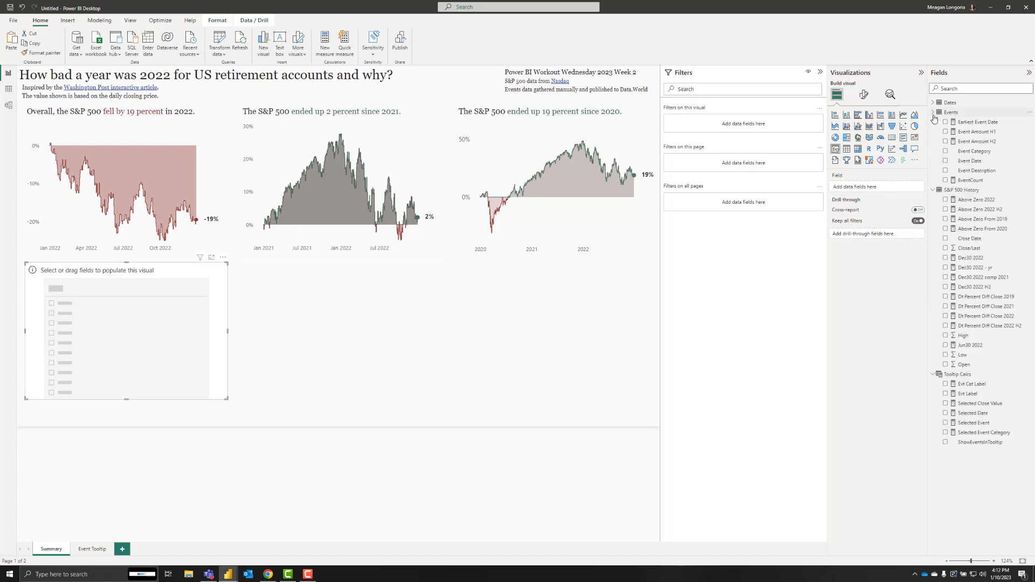
pyautogui.click(945, 151)
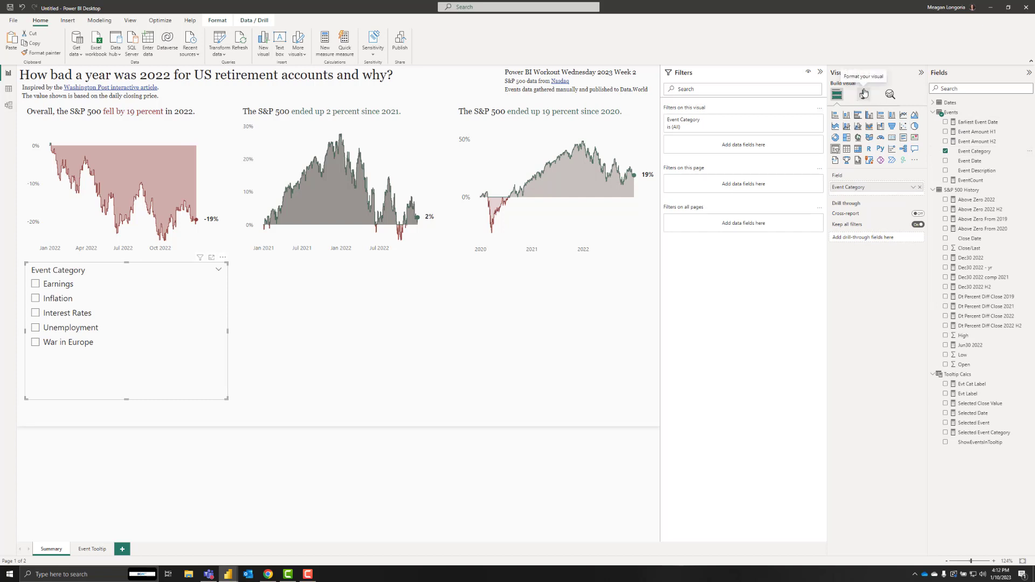
# Give the Event Category slicer the Georgia title "Select which events you want to see on the charts to the right".
pyautogui.click(863, 94)
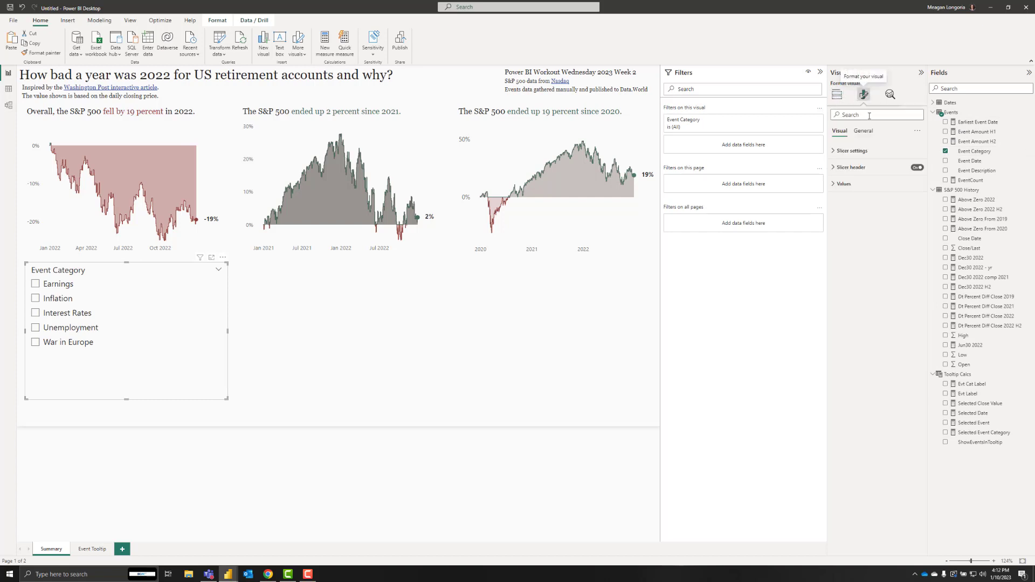
pyautogui.click(858, 167)
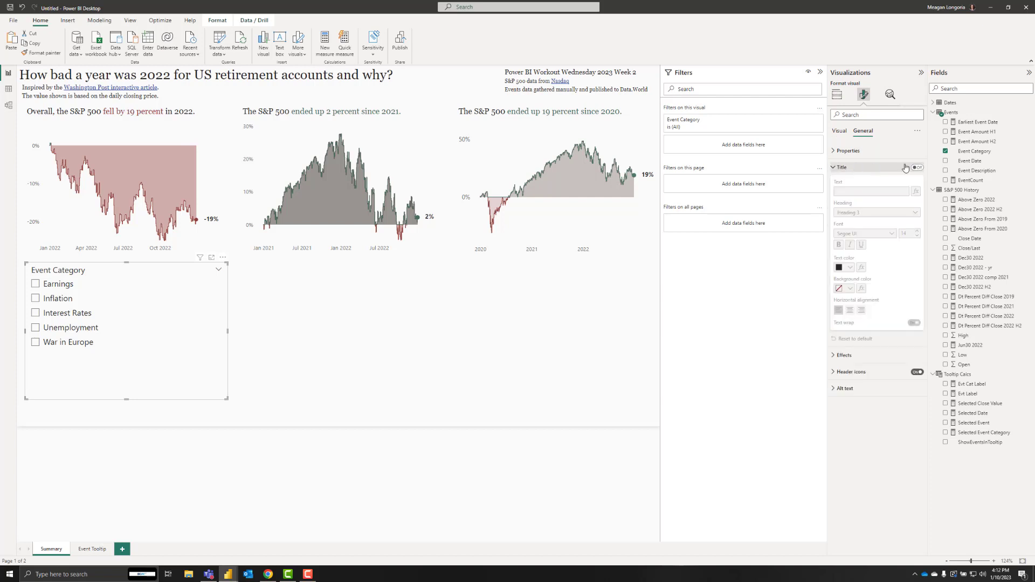
pyautogui.click(917, 167)
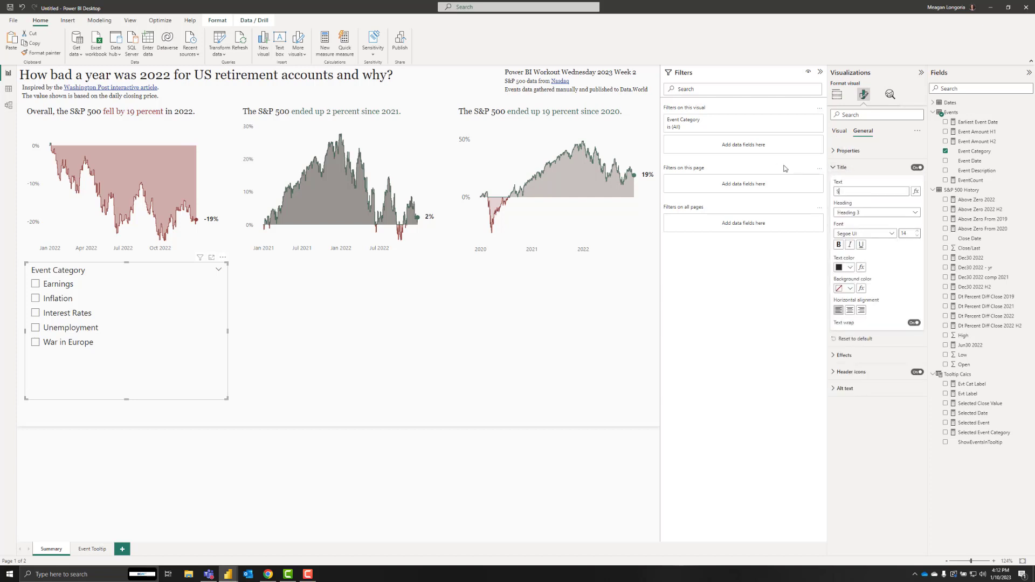
pyautogui.write('elect which events you want to see on the charts to teh right')
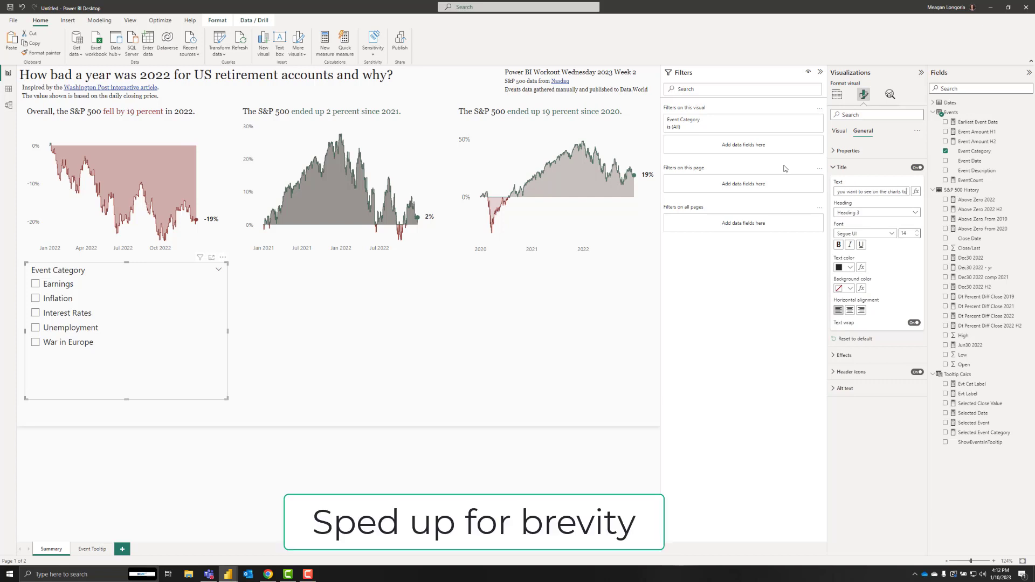
pyautogui.click(856, 234)
pyautogui.click(846, 279)
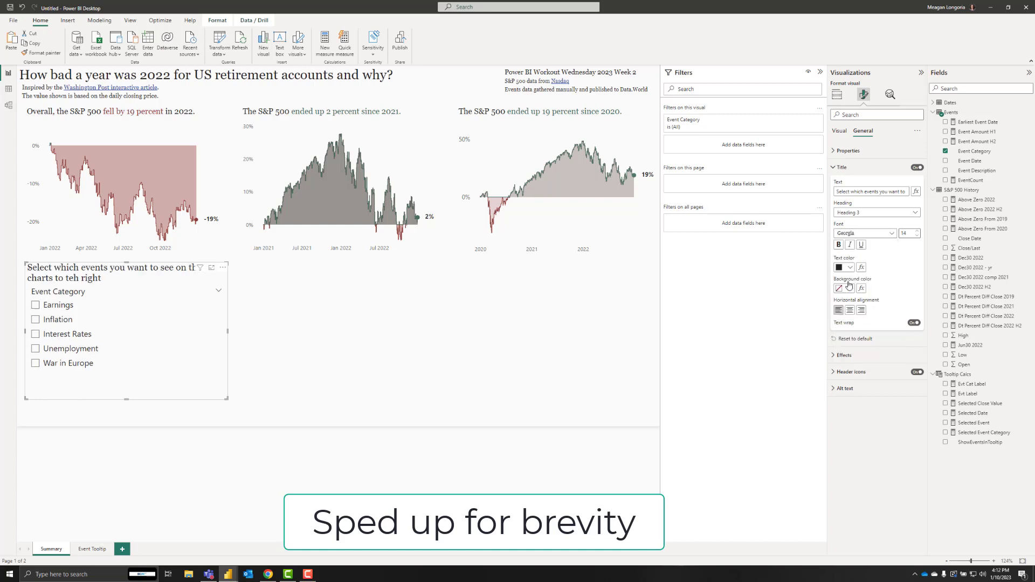
pyautogui.moveTo(836, 192); pyautogui.dragTo(914, 195)
pyautogui.click(896, 193)
pyautogui.press('BackSpace')
pyautogui.press('BackSpace')
pyautogui.write('he')
pyautogui.click(850, 168)
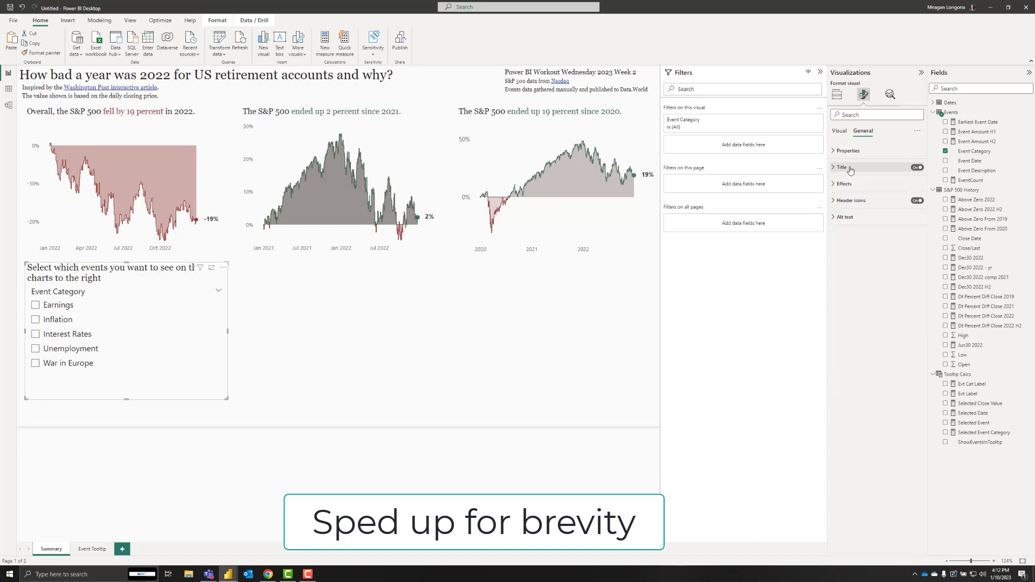
# Set the slicer's background colour to #E6E6E6 with 65% transparency.
pyautogui.click(844, 184)
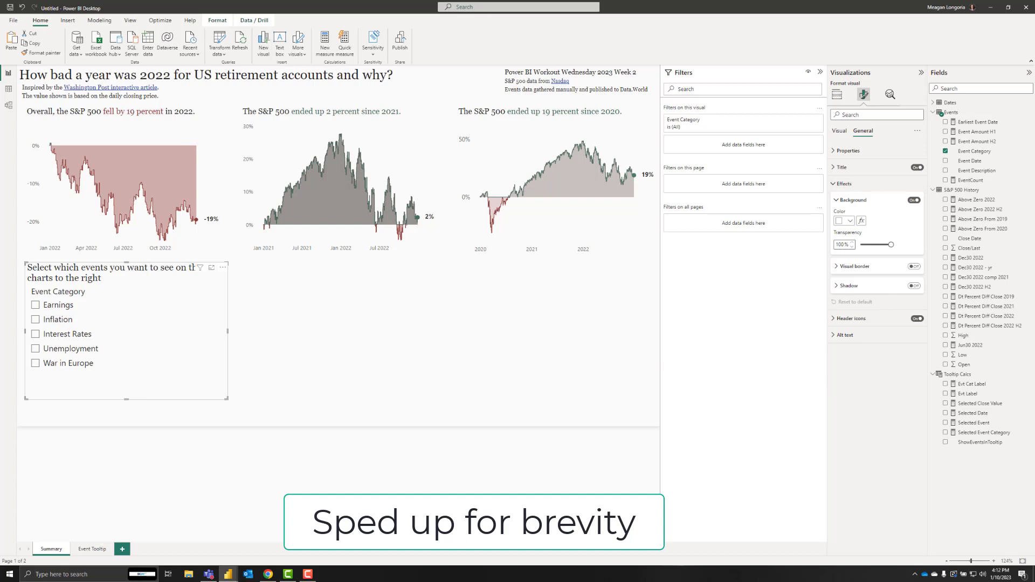
pyautogui.click(841, 224)
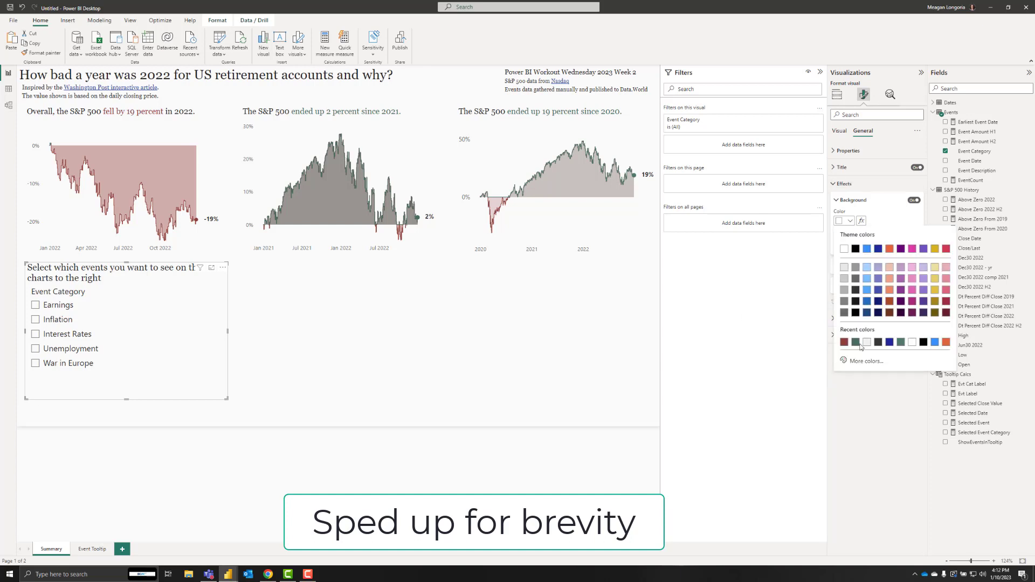
pyautogui.click(865, 360)
pyautogui.doubleClick(855, 354)
pyautogui.write('#E6E6E6')
pyautogui.click(871, 388)
pyautogui.moveTo(891, 244); pyautogui.dragTo(881, 245)
# Resize the slicer to a height of 218 and a width of 178.
pyautogui.click(848, 151)
pyautogui.doubleClick(840, 187)
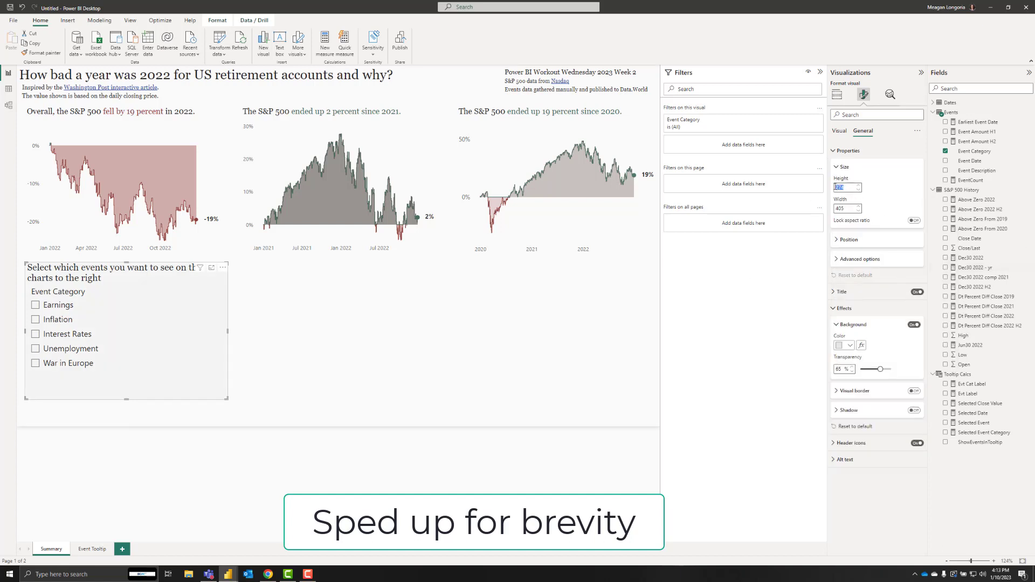
pyautogui.write('218')
pyautogui.press('Return')
pyautogui.doubleClick(839, 208)
pyautogui.write('179')
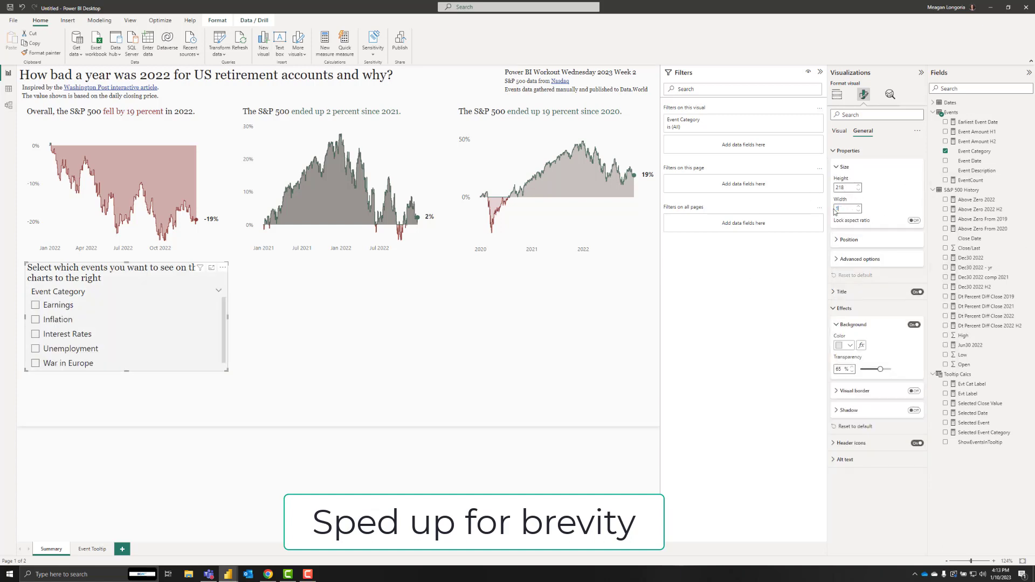
pyautogui.press('Return')
# Change the slicer's values to the title's Georgia font and turn off the slicer header.
pyautogui.click(839, 131)
pyautogui.click(844, 183)
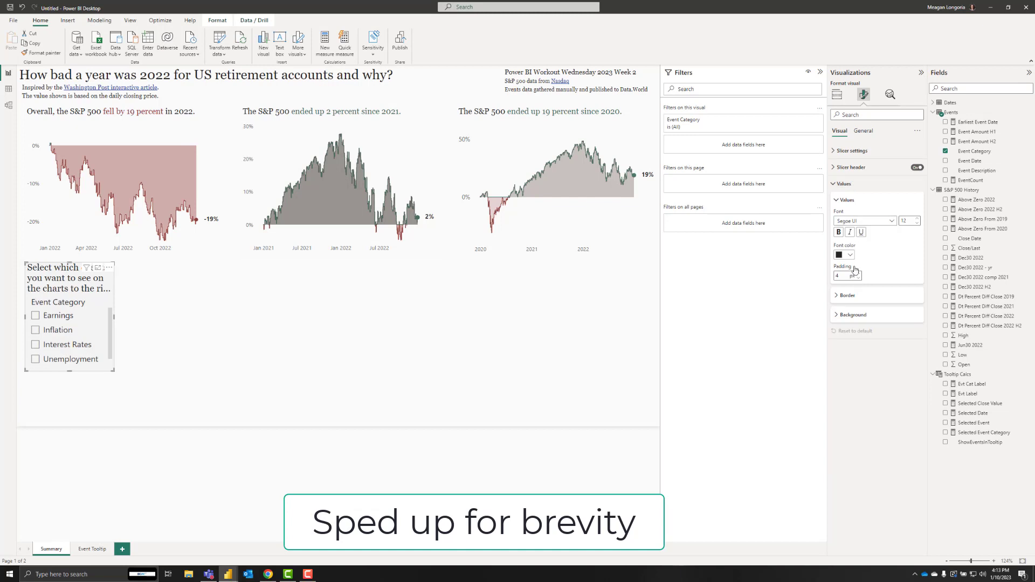
pyautogui.click(917, 167)
pyautogui.click(863, 131)
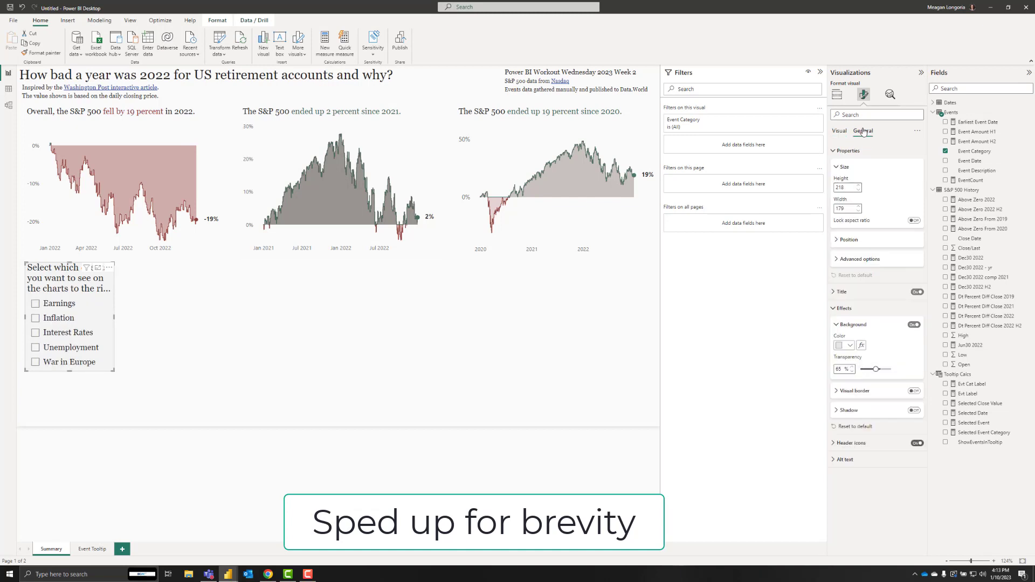
# Reduce the Event Category slicer title's font size slightly so the whole title fits inside the slicer.
pyautogui.click(847, 293)
pyautogui.click(917, 361)
pyautogui.click(917, 360)
pyautogui.click(143, 306)
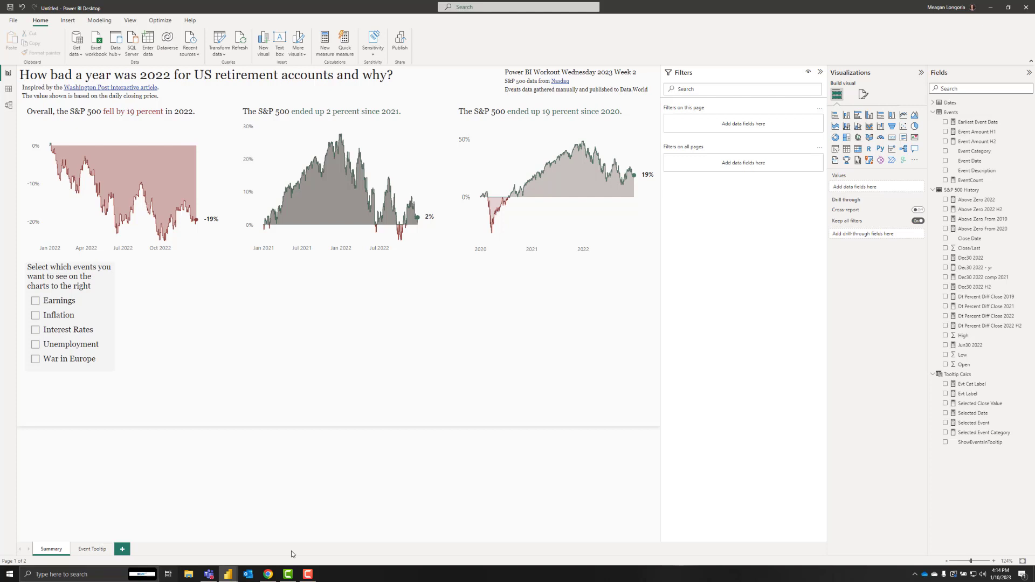
# Add the note "The grey dots represent events. The yellow dashed line indicates the date of the first event." and move the slicer down above it.
pyautogui.click(68, 419)
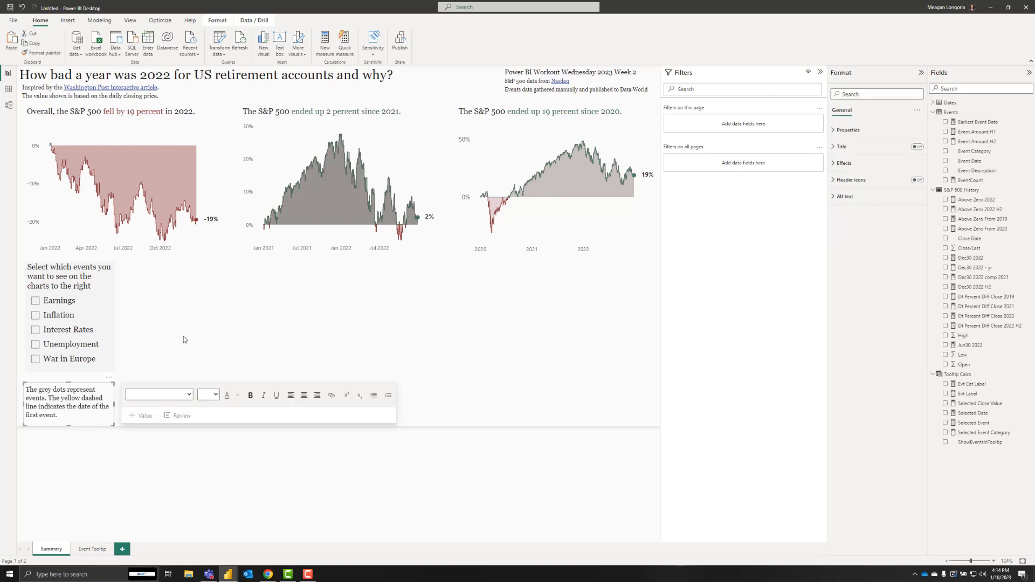
pyautogui.moveTo(105, 322); pyautogui.dragTo(105, 332)
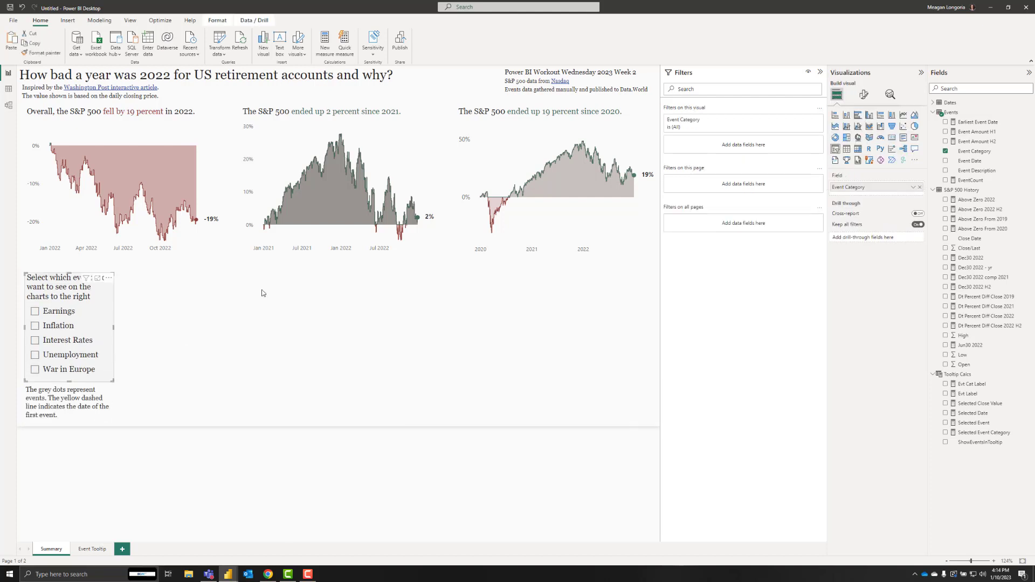
# Duplicate the overall 2022 chart beside the slicer and head the copy "In the first half of 2022, the S&P 500 fell by 21 percent.".
pyautogui.click(198, 253)
pyautogui.hotkey('ctrl', 'c')
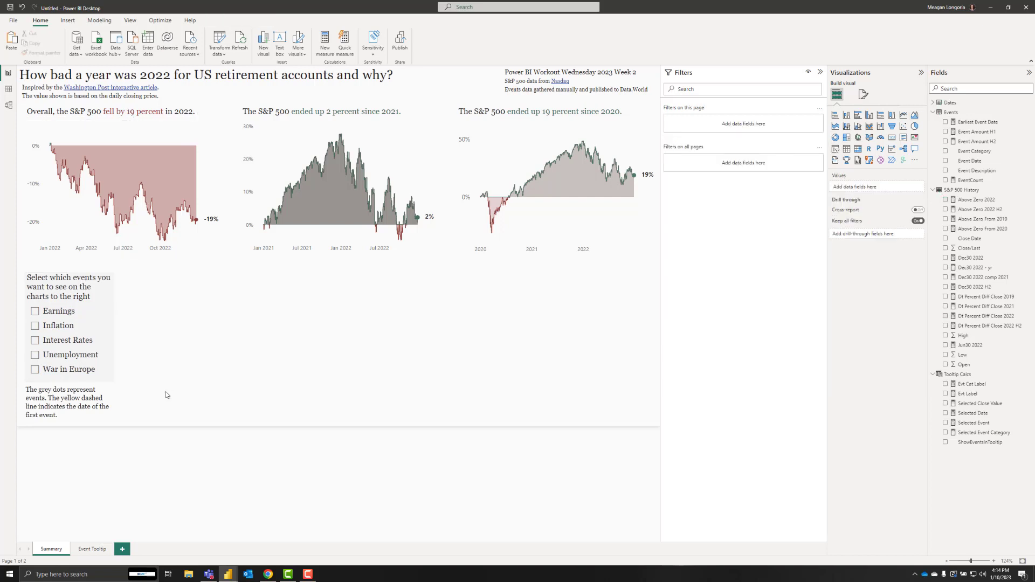
pyautogui.hotkey('ctrl', 'v')
pyautogui.moveTo(214, 259); pyautogui.dragTo(336, 421)
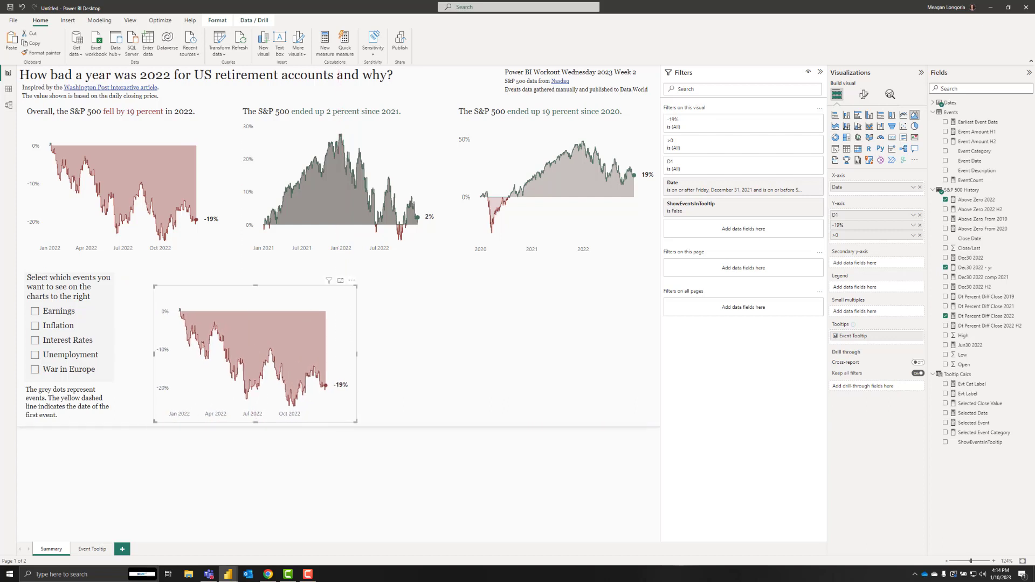
pyautogui.click(232, 280)
pyautogui.hotkey('ctrl', 'v')
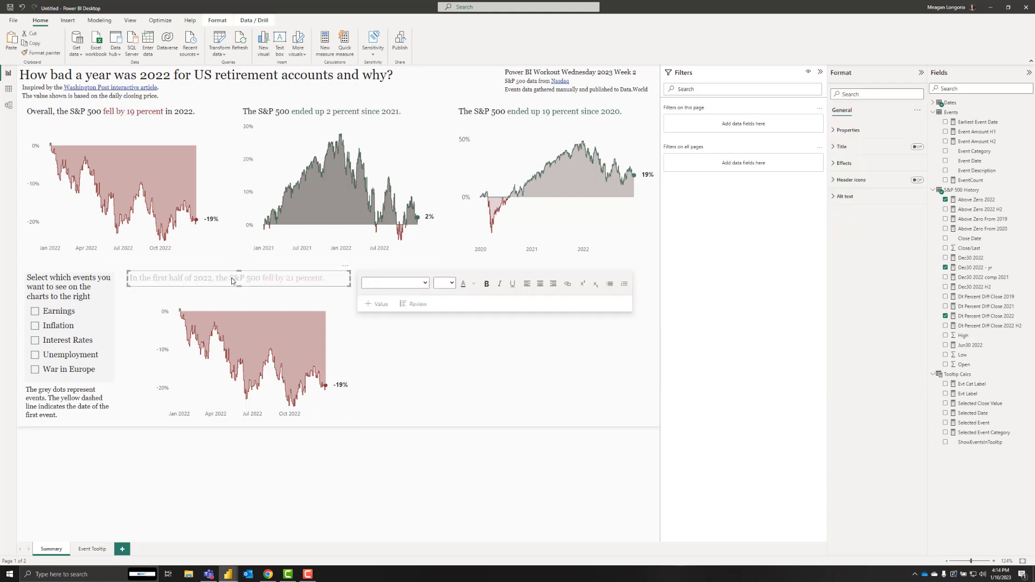
# Extend the copied chart toward the slicer to align with its heading and set its height to 278 and width to 510.
pyautogui.click(157, 320)
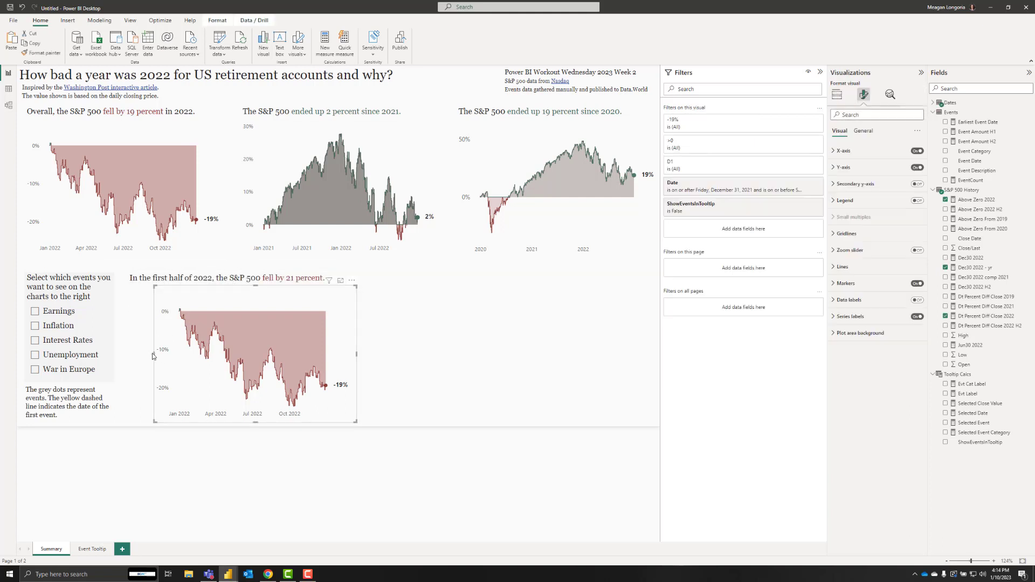
pyautogui.moveTo(154, 356); pyautogui.dragTo(128, 355)
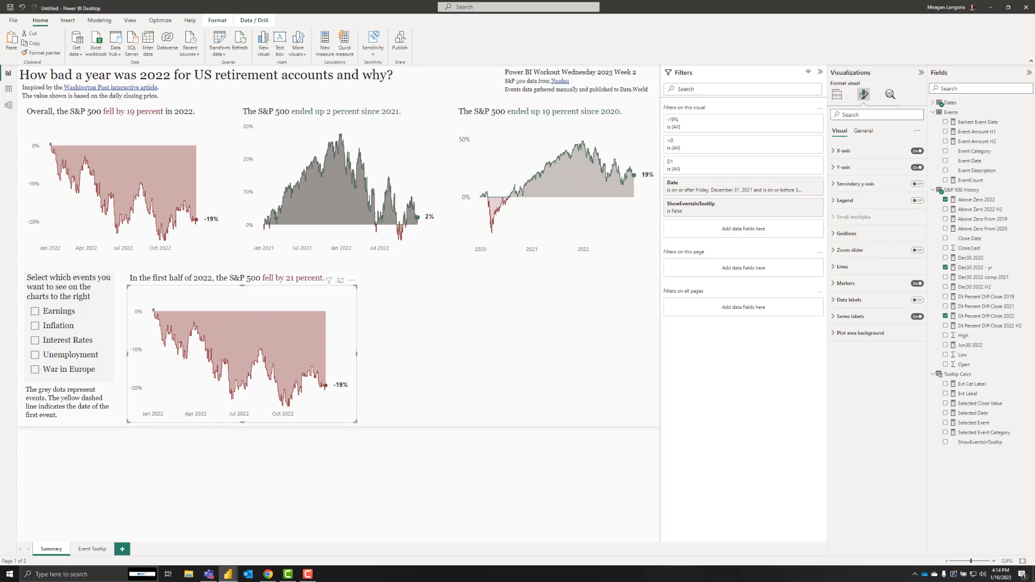
pyautogui.click(864, 132)
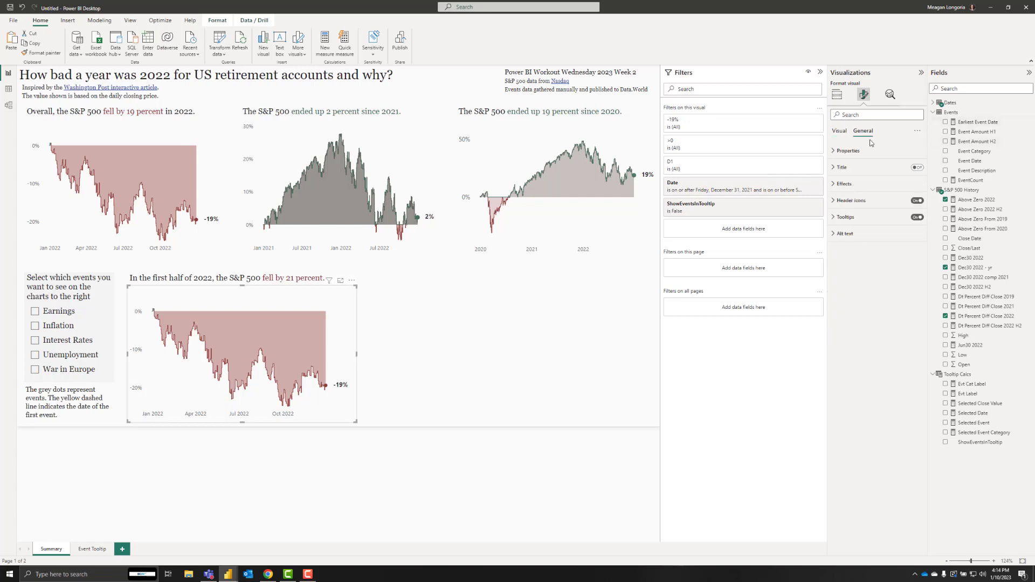
pyautogui.click(848, 151)
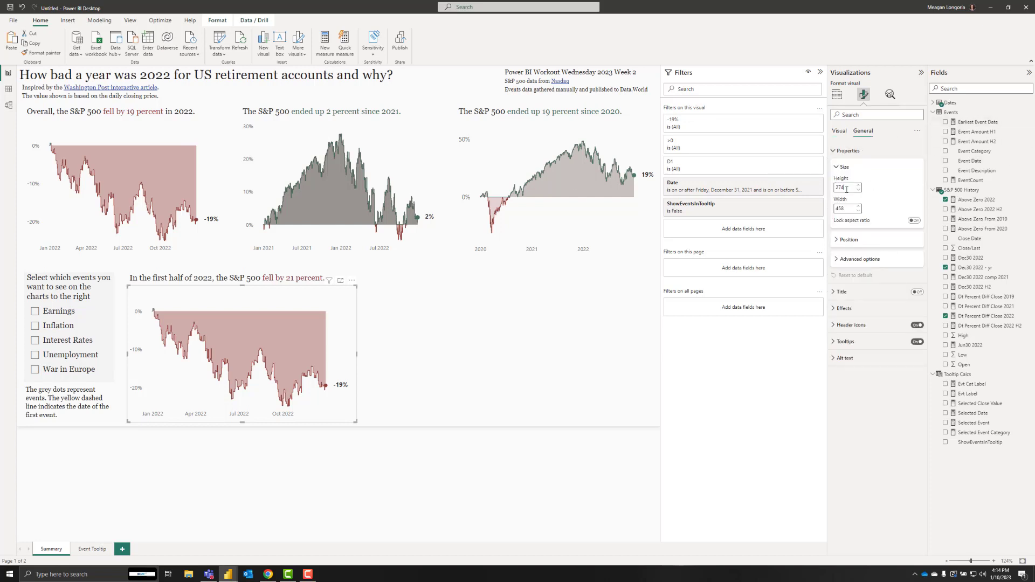
pyautogui.press('BackSpace')
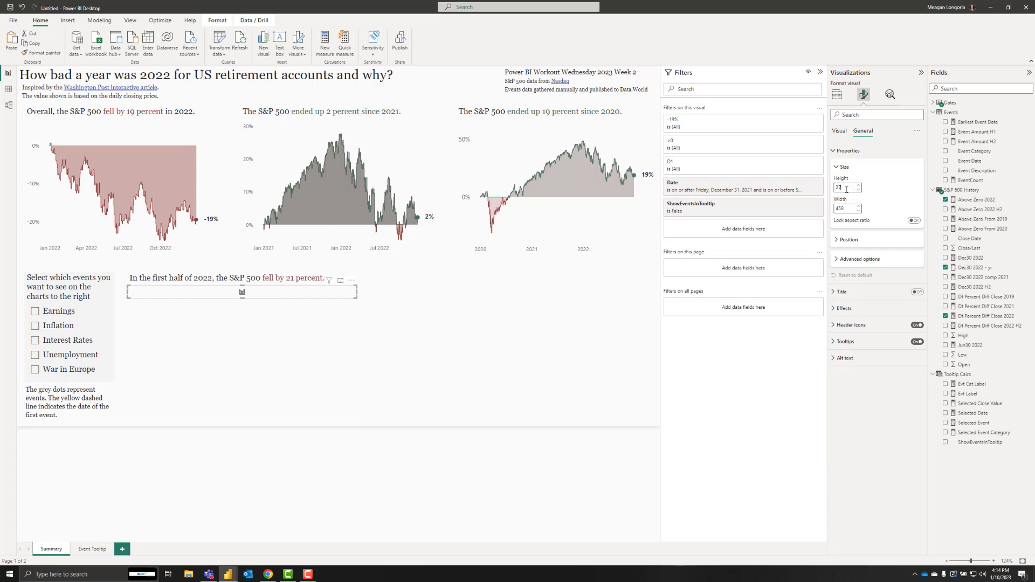
pyautogui.write('8')
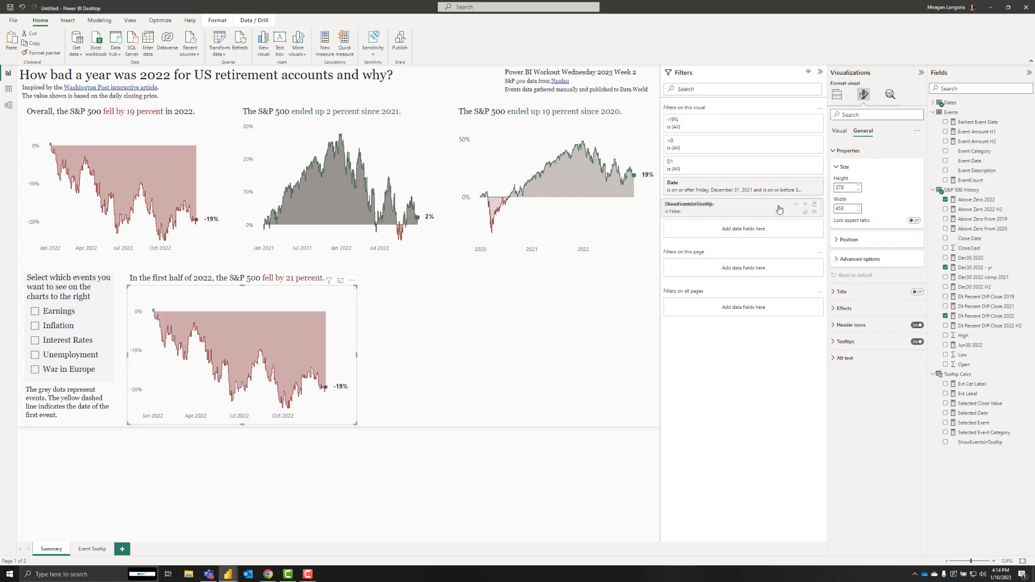
pyautogui.moveTo(848, 210); pyautogui.dragTo(831, 210)
pyautogui.write('510')
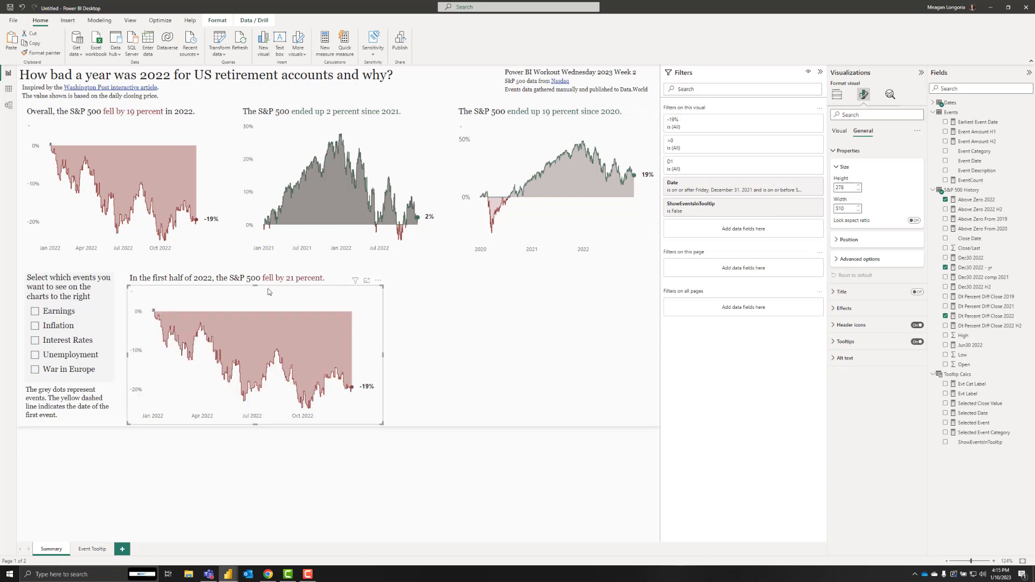
# Duplicate the first-half 2022 chart beside itself and head the copy "The S&P 500 ended up 1 percent since July.".
pyautogui.hotkey('ctrl', 'c')
pyautogui.hotkey('ctrl', 'v')
pyautogui.moveTo(268, 291); pyautogui.dragTo(528, 291)
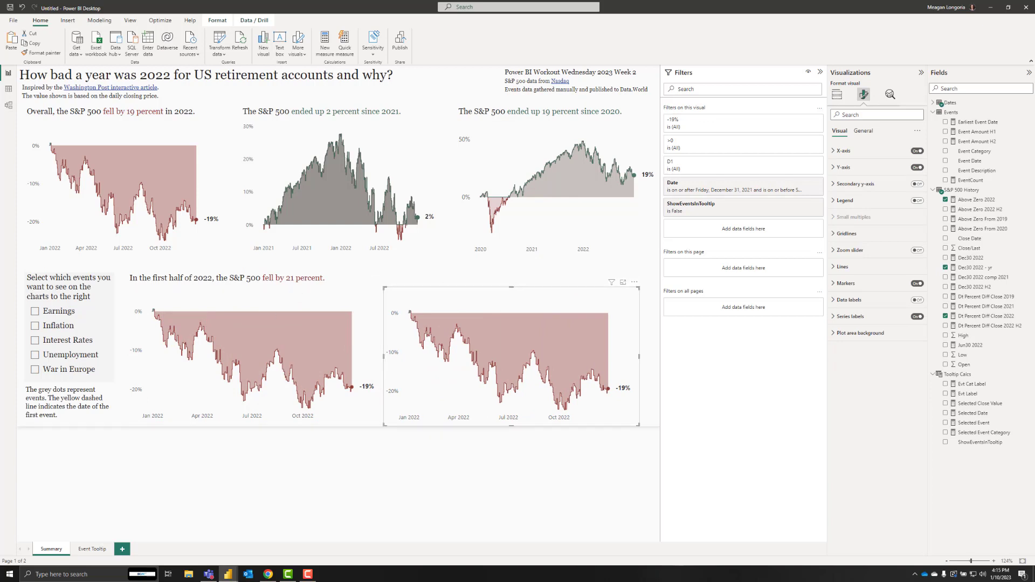
pyautogui.press('Escape')
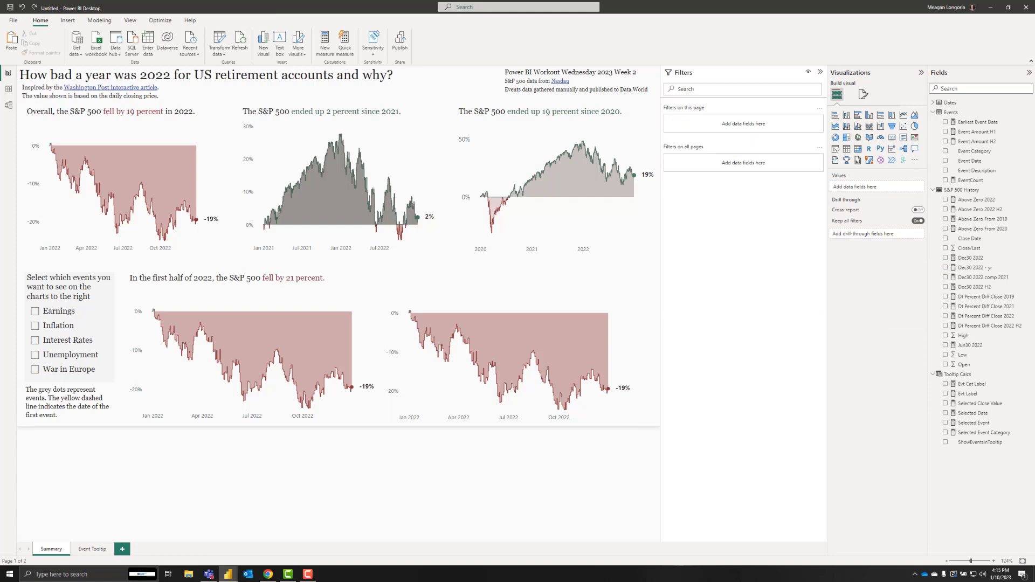
pyautogui.click(532, 281)
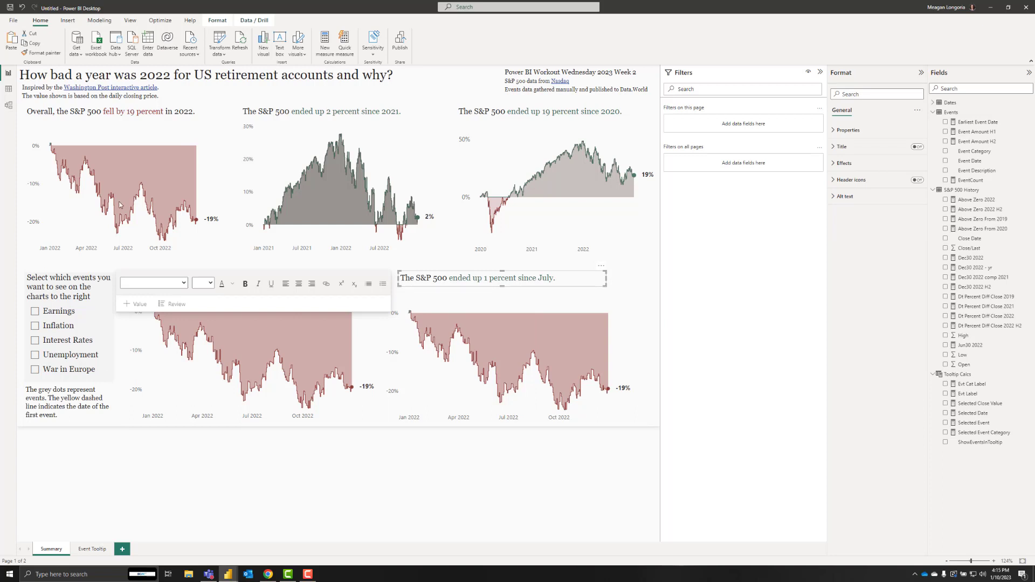
# Set the end date of the first-half 2022 chart's Date filter to on or before 6/30/2022.
pyautogui.click(369, 364)
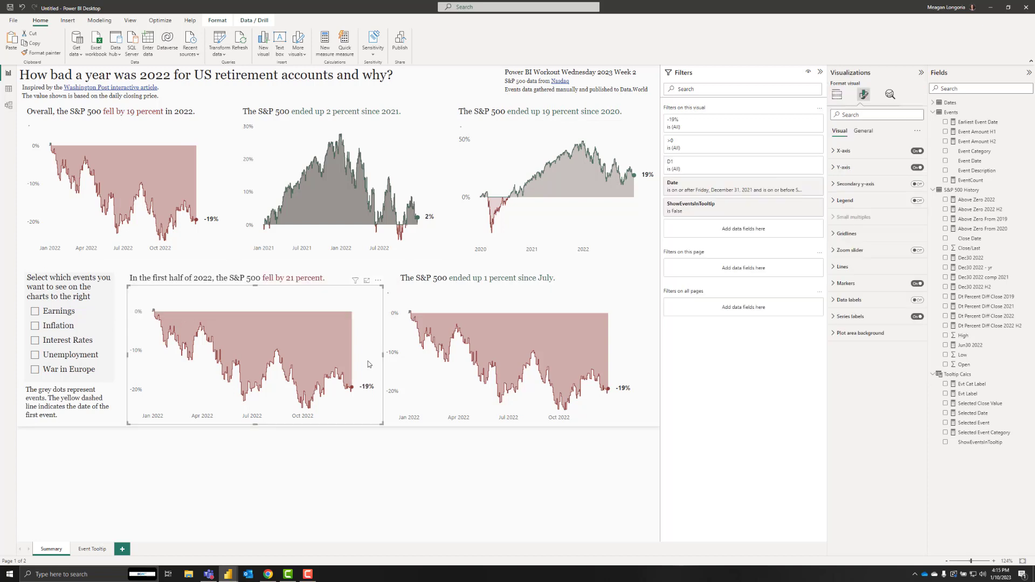
pyautogui.click(715, 185)
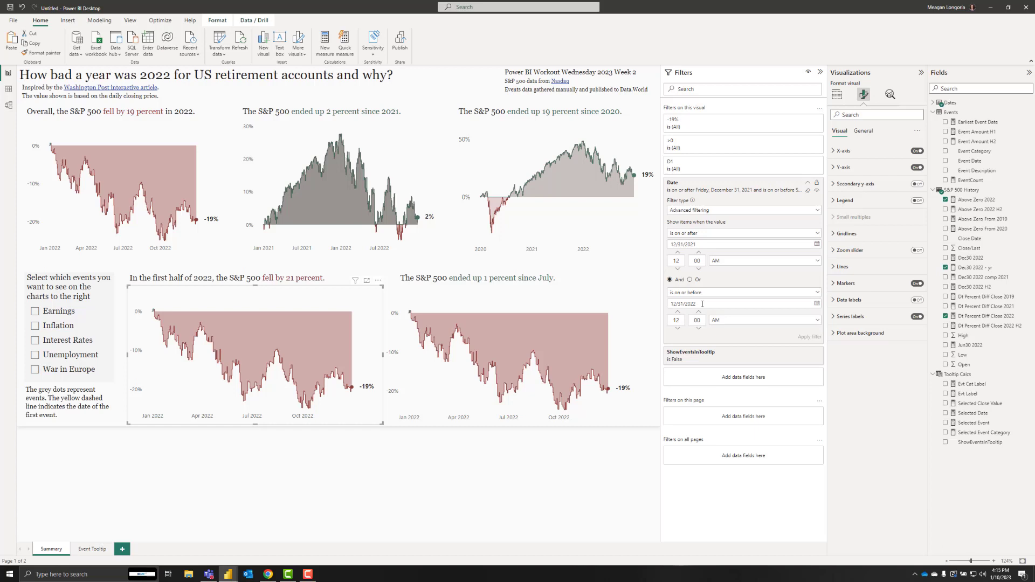
pyautogui.moveTo(701, 303); pyautogui.dragTo(667, 305)
pyautogui.write('06/')
pyautogui.write('30/2022')
pyautogui.click(809, 336)
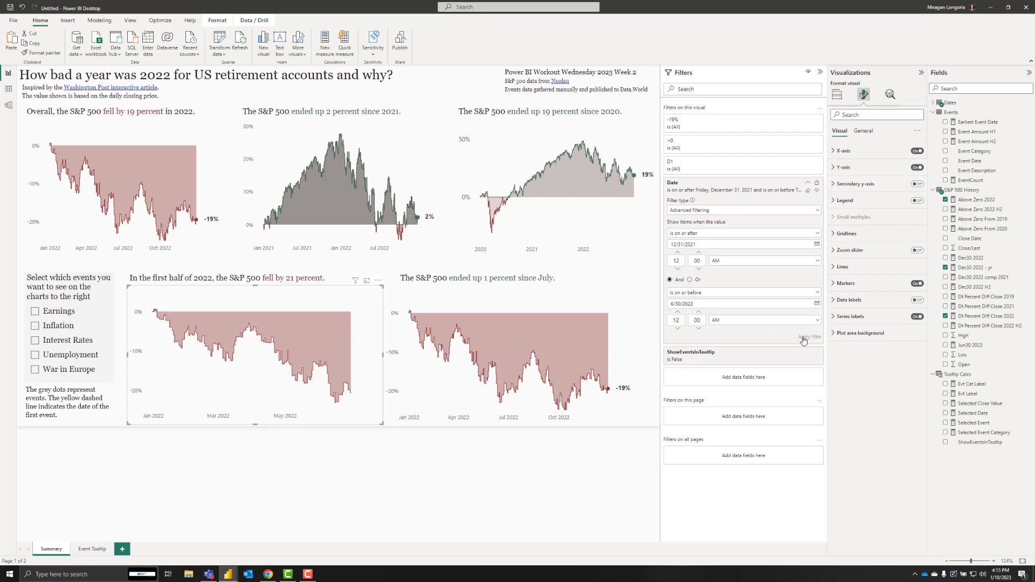
# Change the first-half 2022 chart's ShowEventsInTooltip filter to True only.
pyautogui.click(708, 356)
pyautogui.click(674, 408)
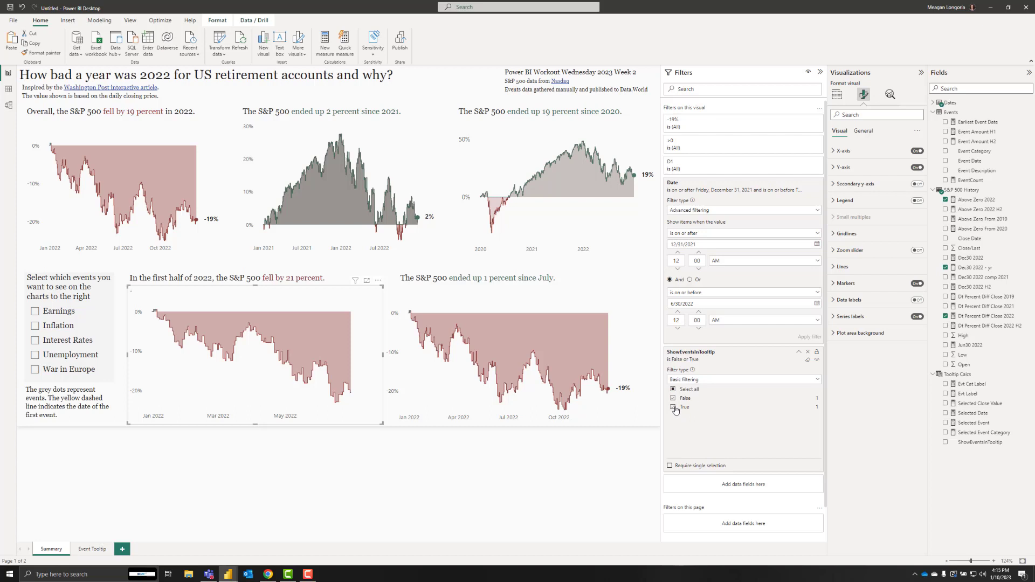
pyautogui.click(673, 398)
pyautogui.click(693, 354)
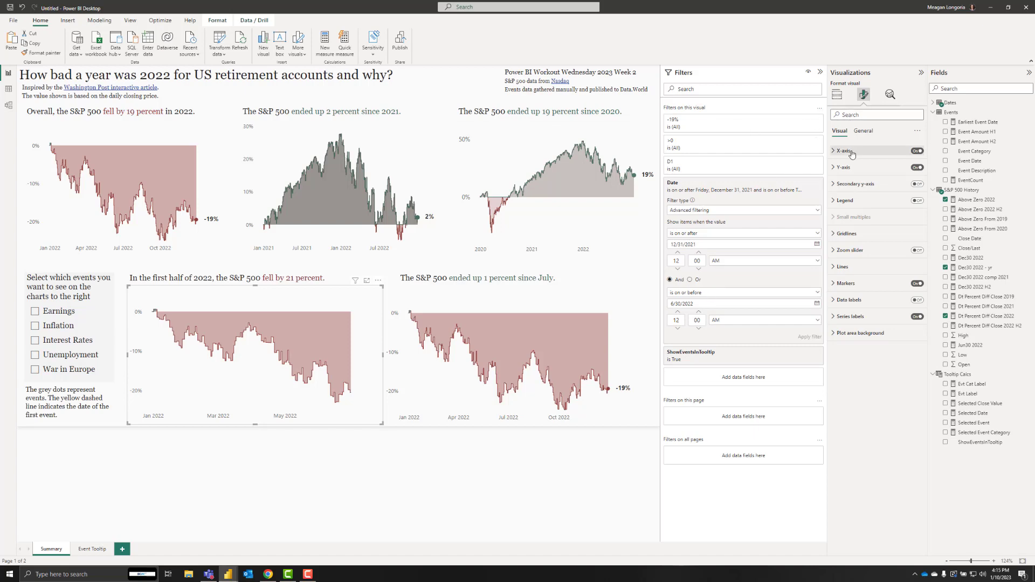
# Add Event Amount H1 as the first y-axis field of the first-half 2022 chart and replace the -19% field with Jun30 2022.
pyautogui.click(820, 71)
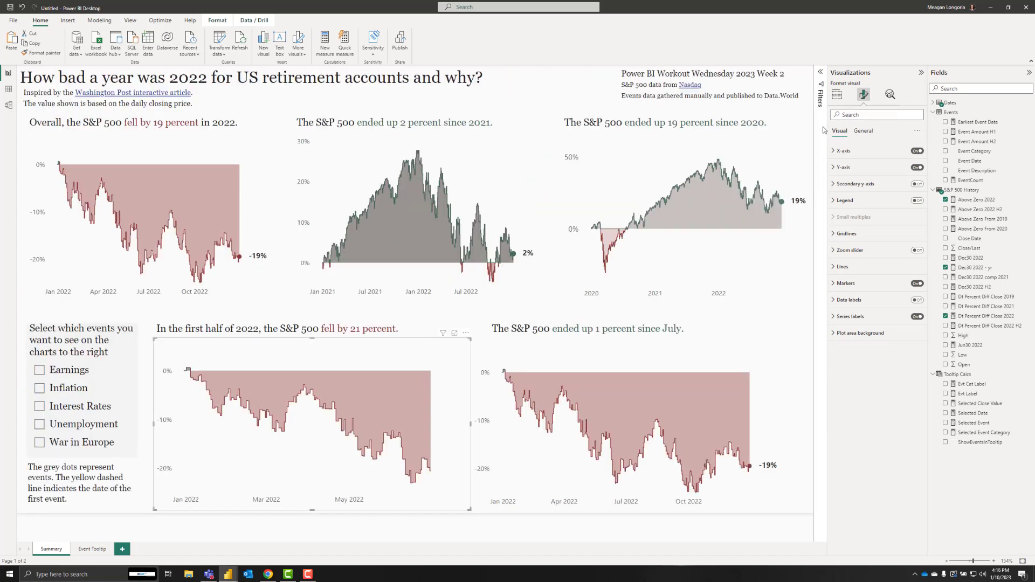
pyautogui.click(837, 94)
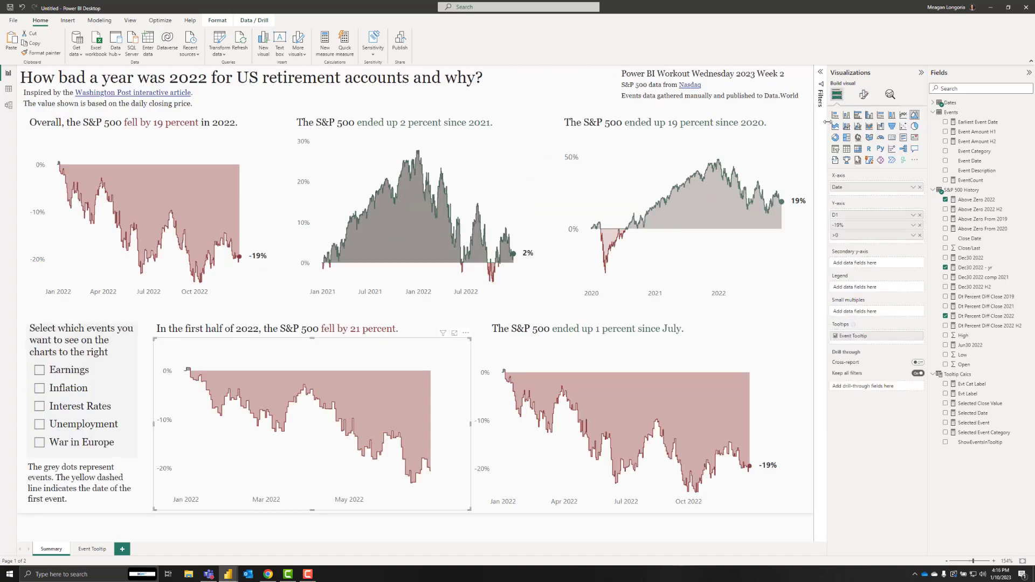
pyautogui.moveTo(826, 122); pyautogui.dragTo(802, 123)
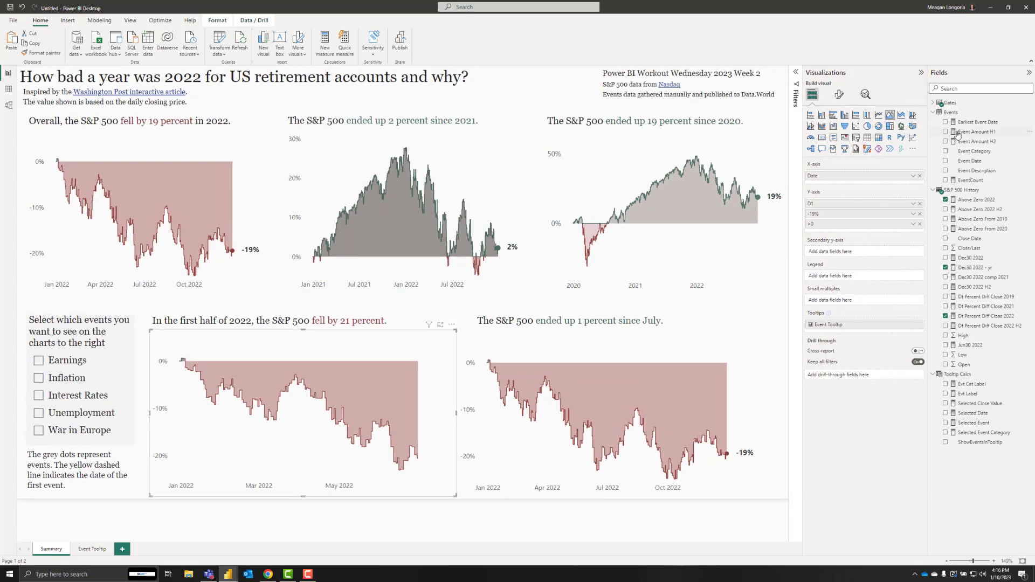
pyautogui.moveTo(975, 134); pyautogui.dragTo(882, 205)
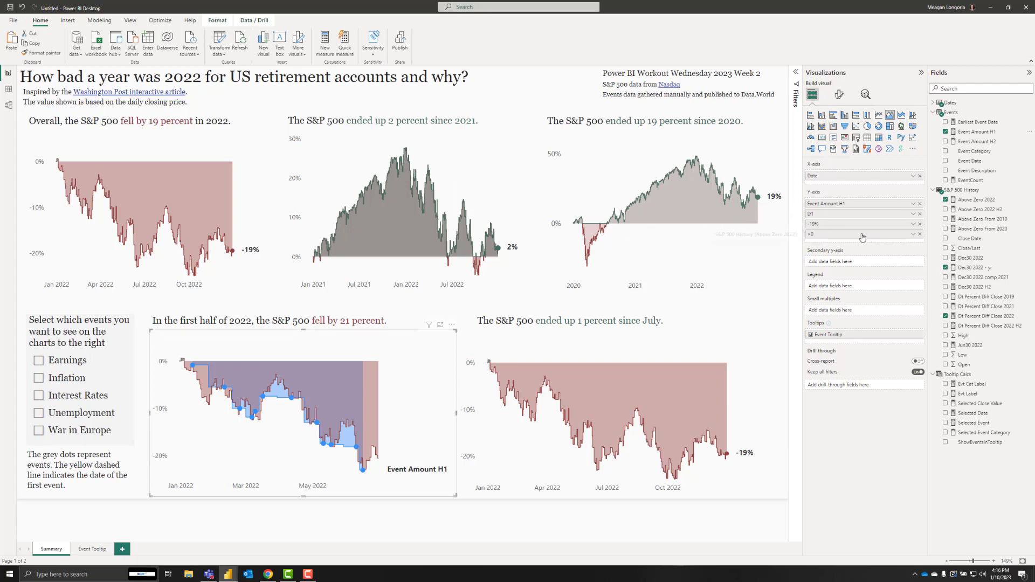
pyautogui.click(920, 225)
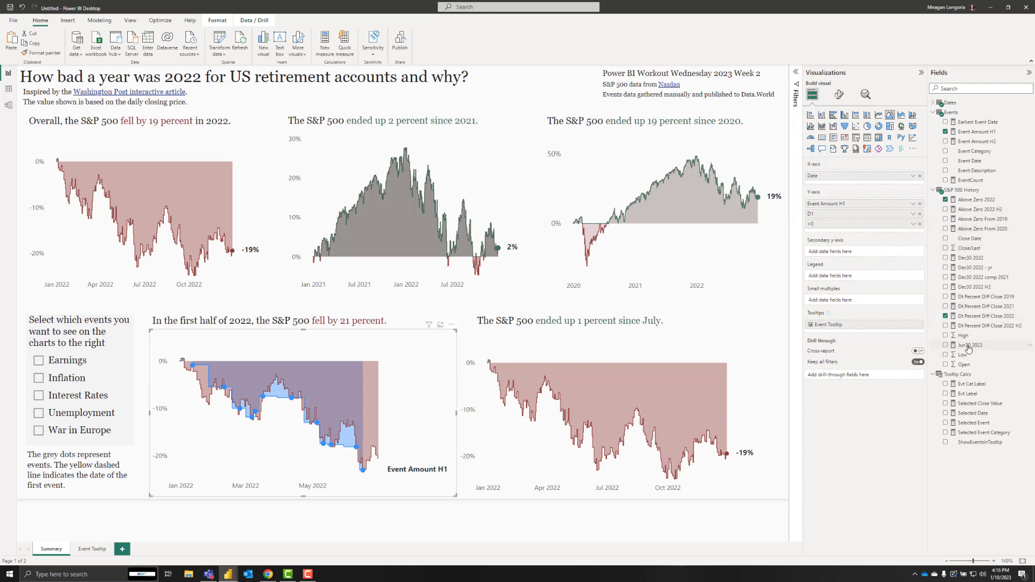
pyautogui.moveTo(966, 345); pyautogui.dragTo(862, 224)
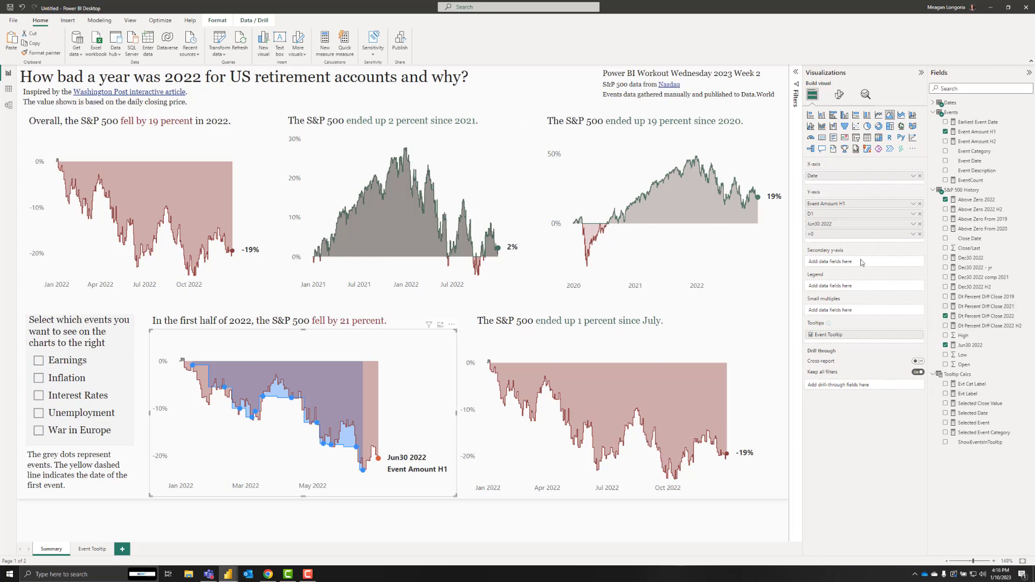
# Rename the first-half chart's y-axis fields Event Amount H1, D1 and Jun30 2022 to Evt, -21% and Jun for this visual.
pyautogui.doubleClick(859, 205)
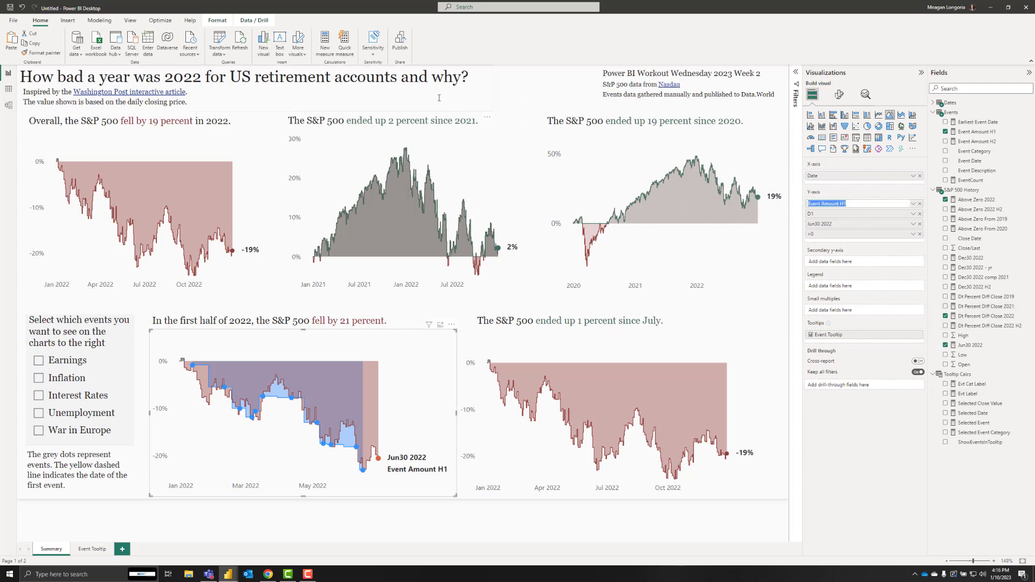
pyautogui.write('Evt')
pyautogui.press('Return')
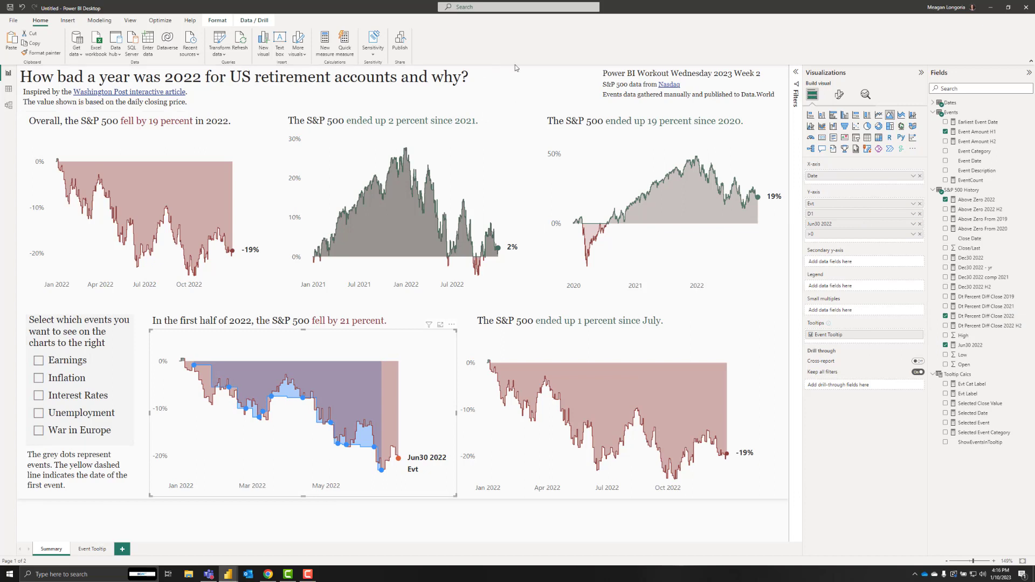
pyautogui.doubleClick(813, 214)
pyautogui.write('-2')
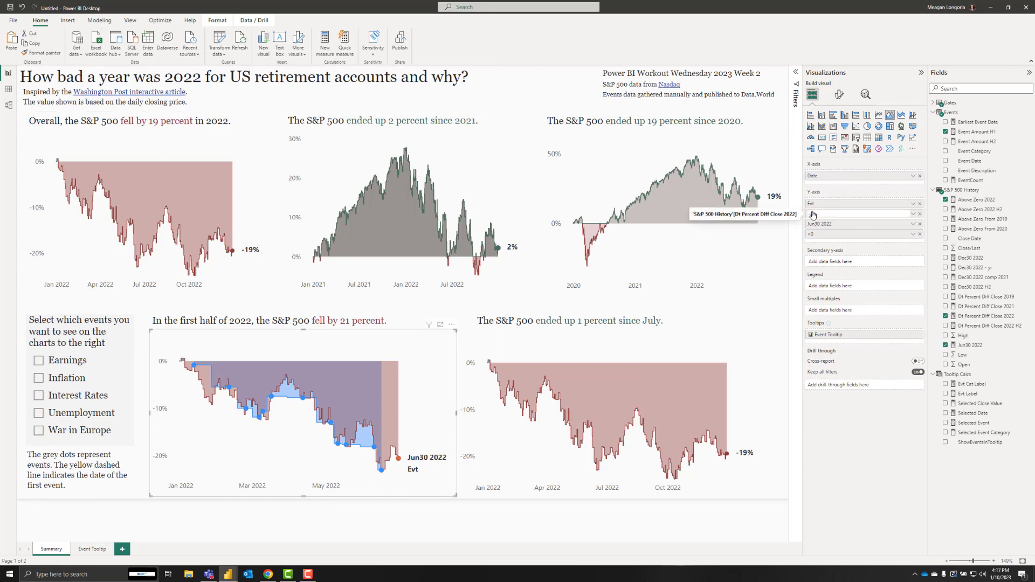
pyautogui.write('1%')
pyautogui.press('Return')
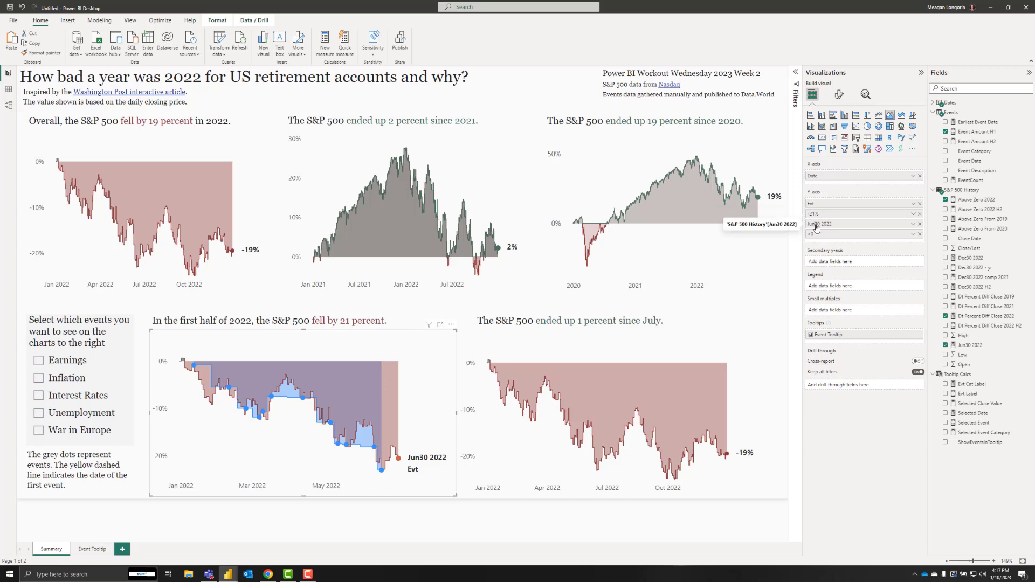
pyautogui.doubleClick(816, 223)
pyautogui.write('Jun')
pyautogui.press('Return')
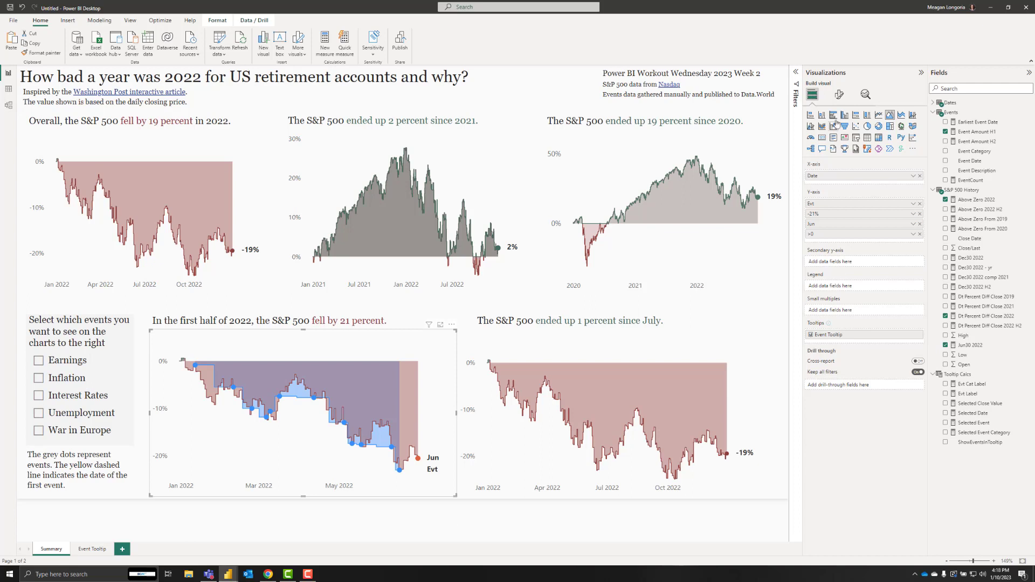
# Color the first-half 2022 chart's Jun line dark red, using the recently used shade, and its Evt line white.
pyautogui.click(838, 95)
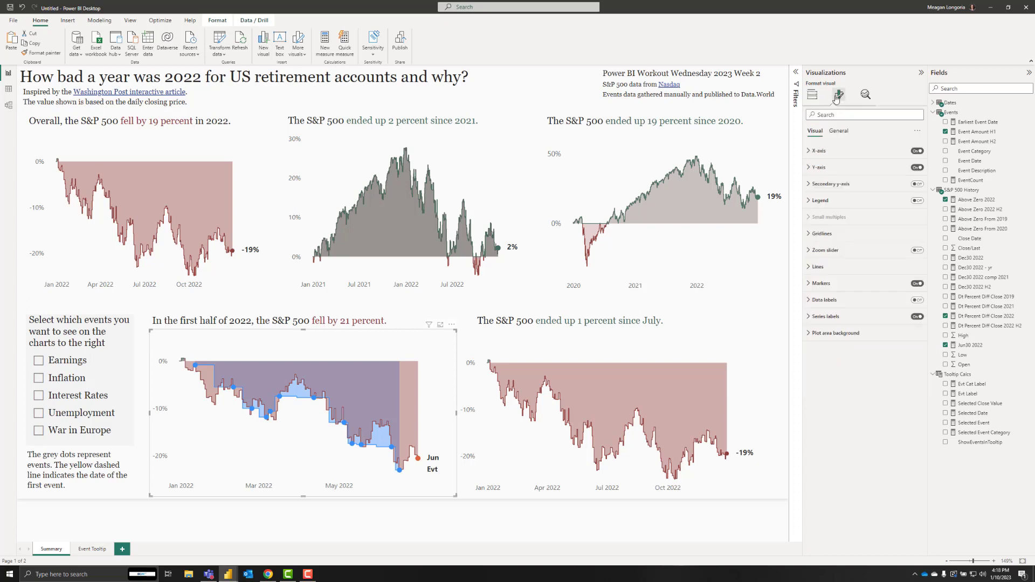
pyautogui.click(830, 267)
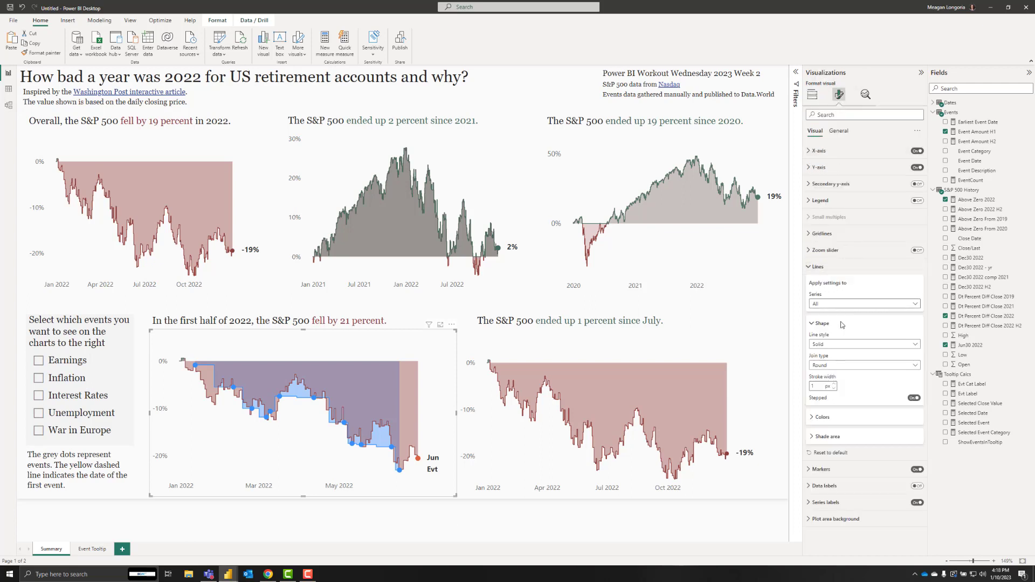
pyautogui.click(822, 417)
pyautogui.scroll(-1, 825, 420)
pyautogui.click(820, 403)
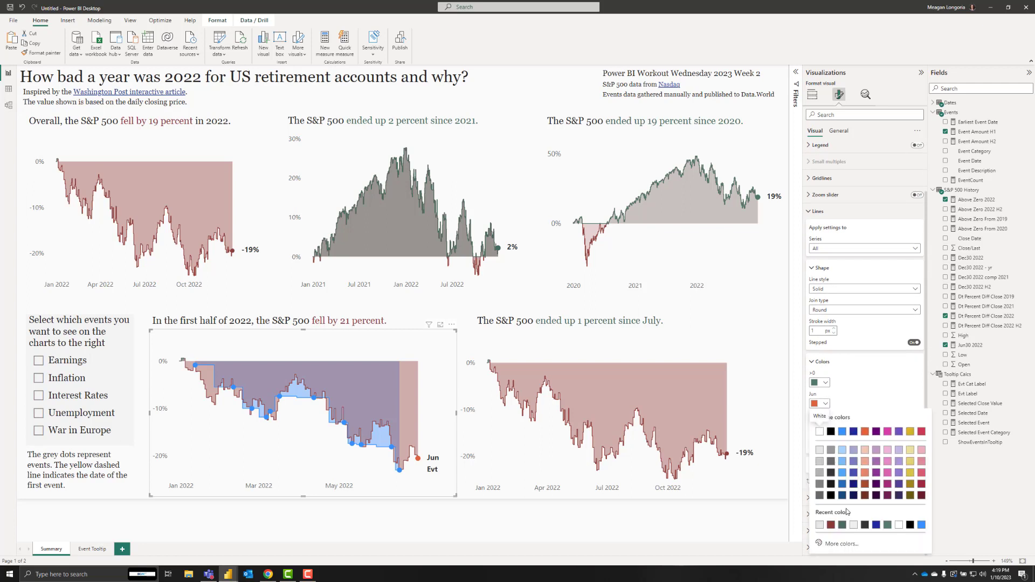
pyautogui.click(830, 525)
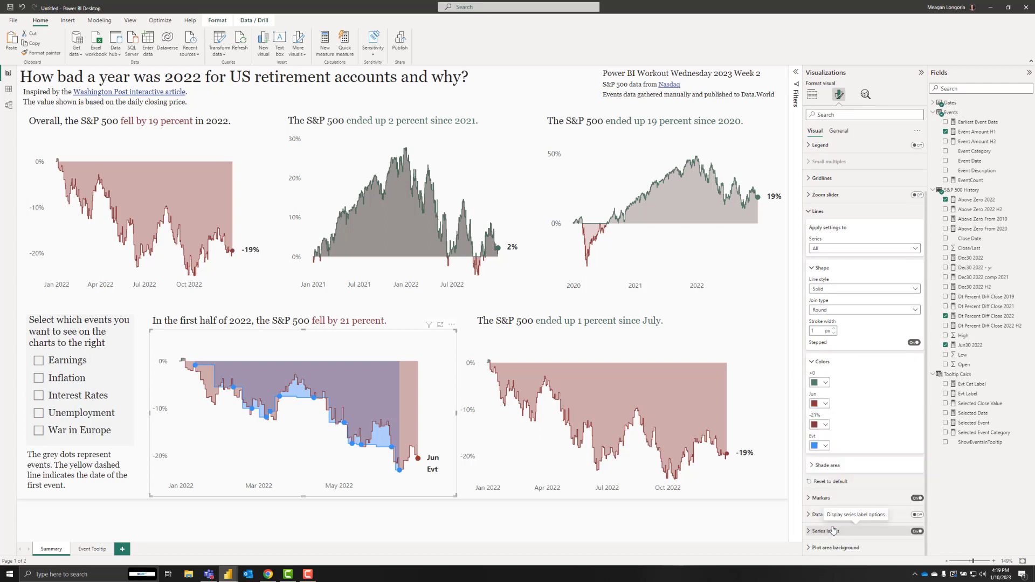
pyautogui.click(825, 447)
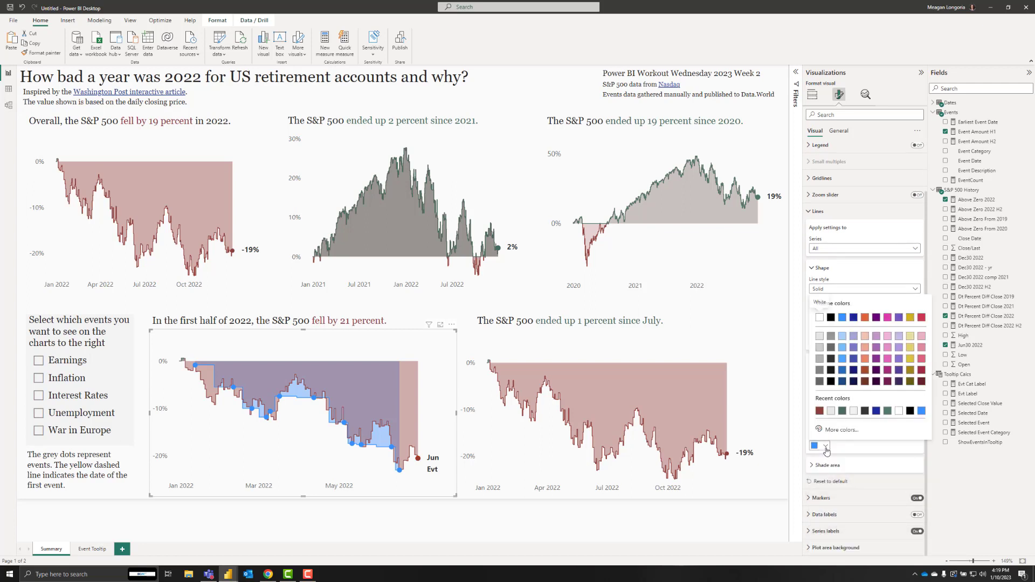
pyautogui.click(819, 318)
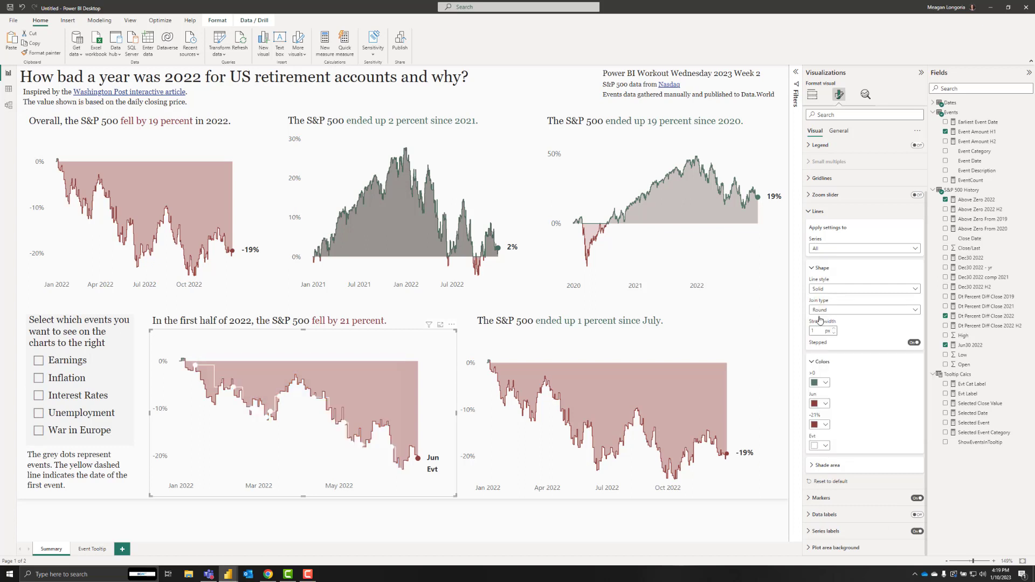
# Set the Evt series' line stroke width to 0 px in the first-half 2022 chart.
pyautogui.scroll(-3, 841, 248)
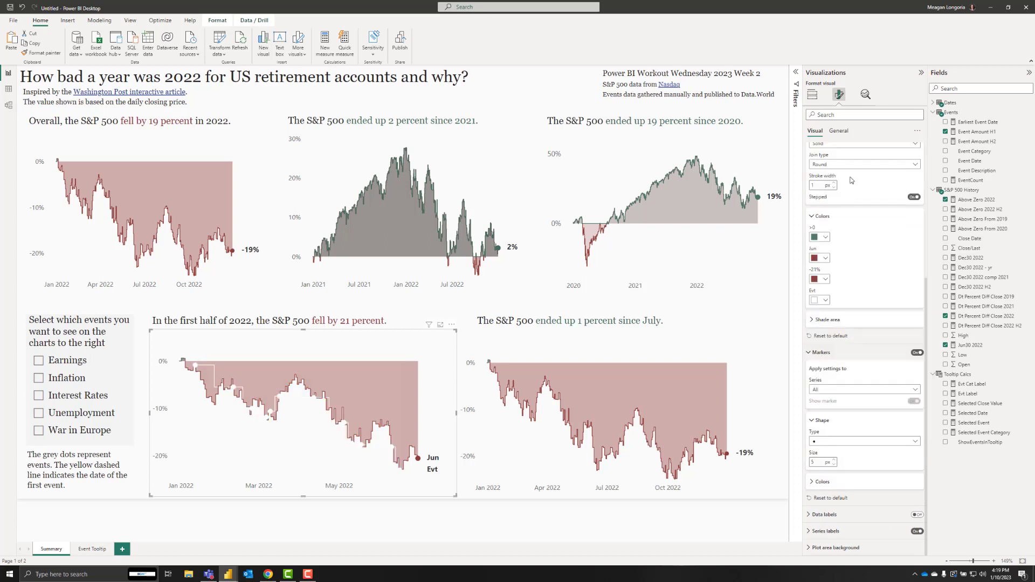
pyautogui.scroll(3, 844, 353)
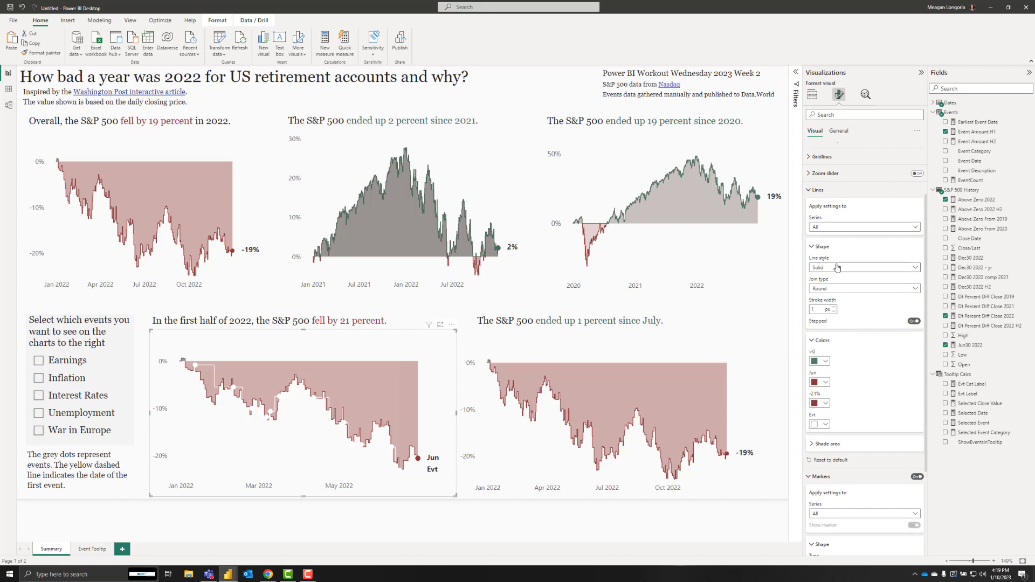
pyautogui.click(844, 226)
pyautogui.click(834, 249)
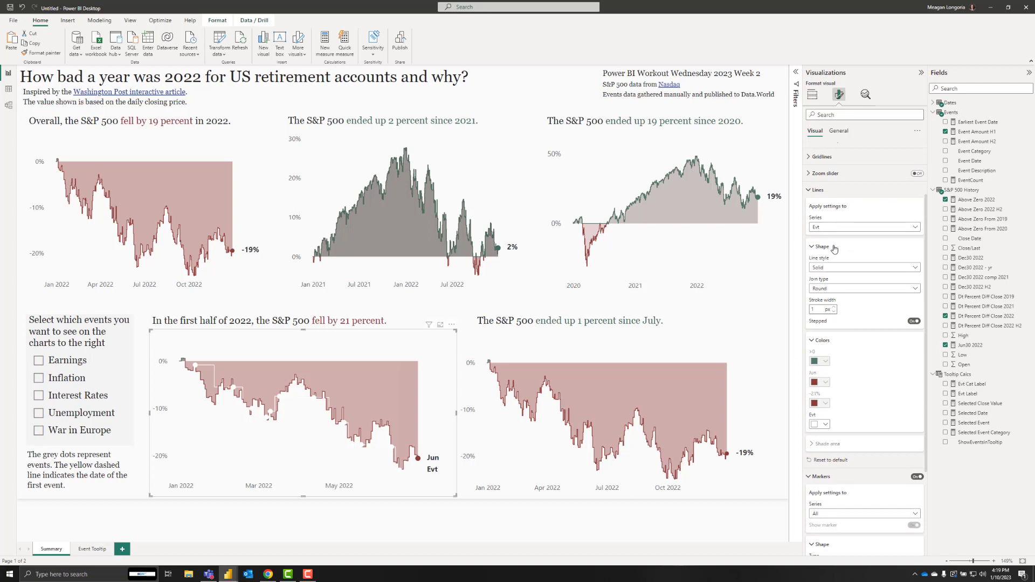
pyautogui.click(834, 311)
# Set the Evt series' marker color to dark grey #595959 in the first-half 2022 chart.
pyautogui.scroll(-3, 807, 397)
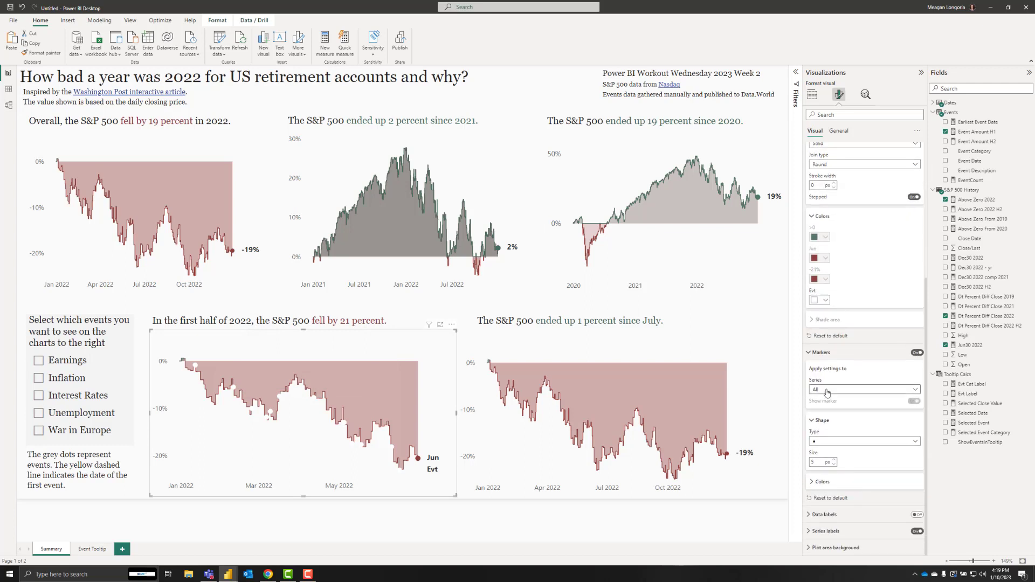
pyautogui.click(825, 389)
pyautogui.click(823, 409)
pyautogui.click(832, 483)
pyautogui.click(825, 471)
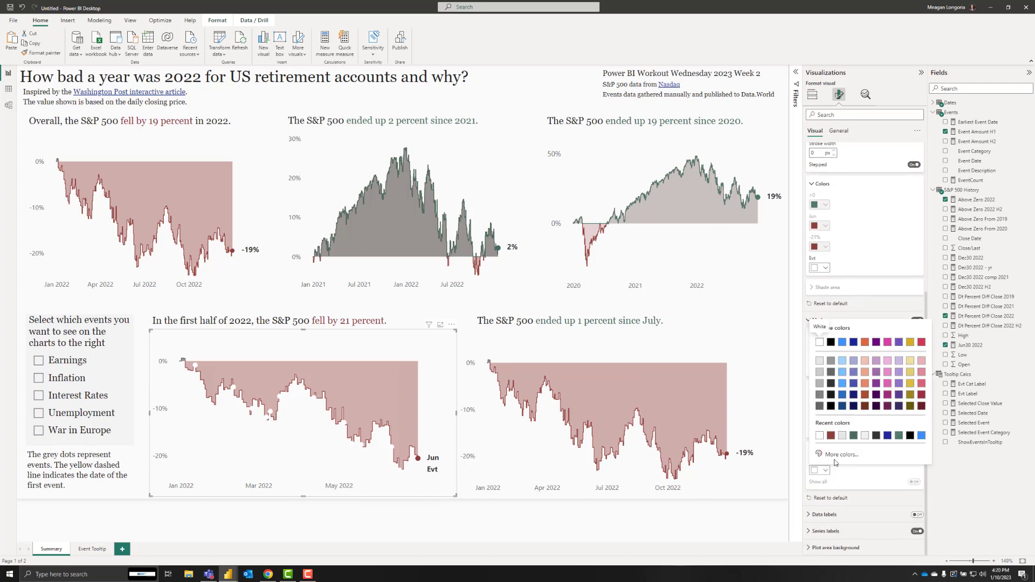
pyautogui.click(835, 458)
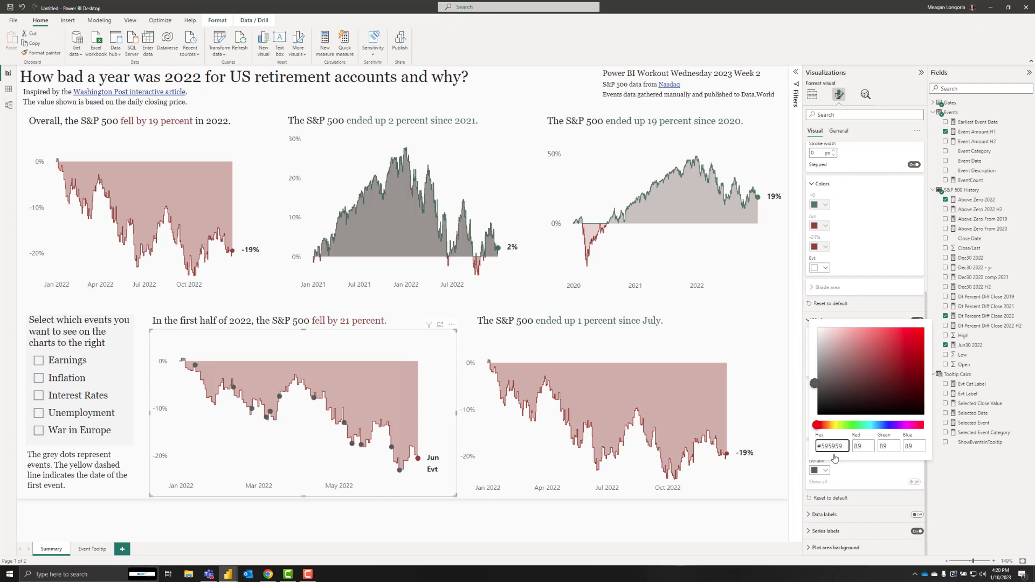
pyautogui.click(881, 467)
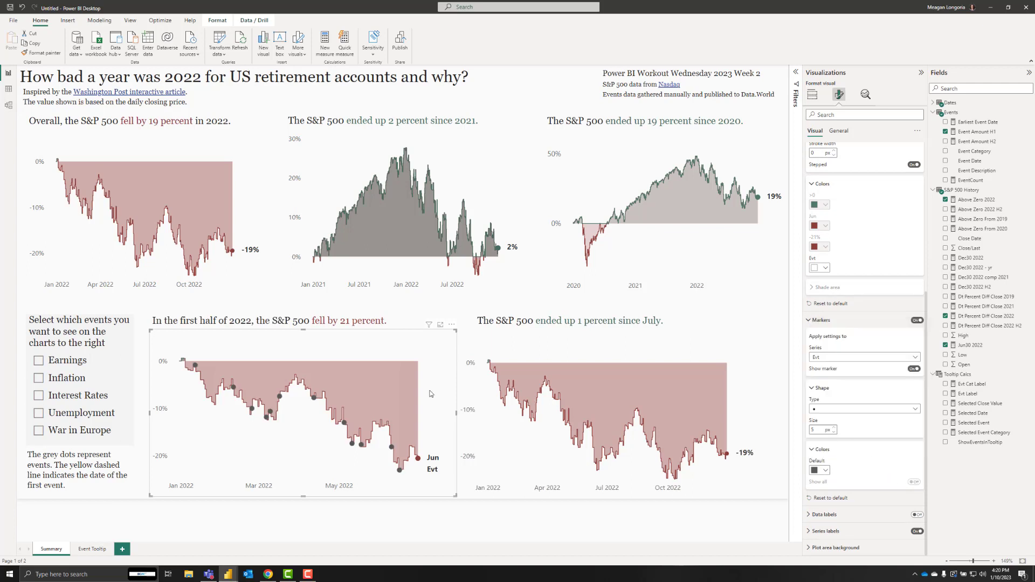
pyautogui.click(823, 321)
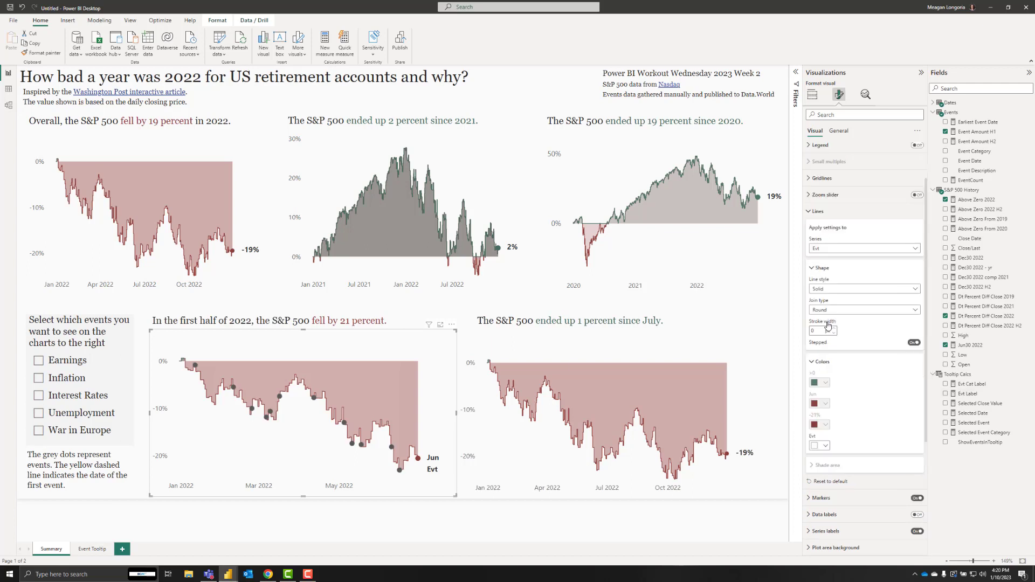
pyautogui.click(837, 364)
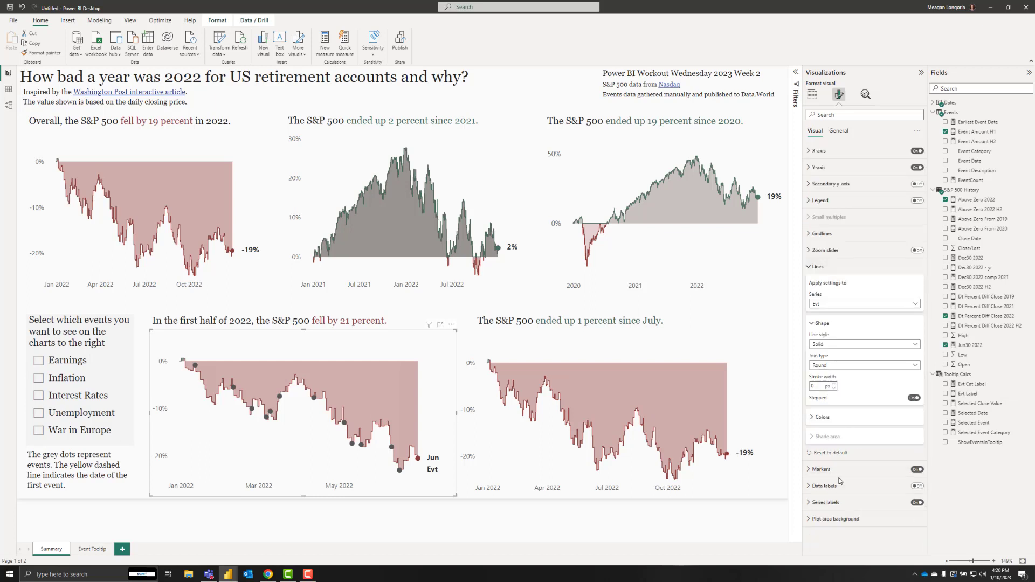
# Turn off the first-half chart's series labels for Evt and Jun and turn on the label for the -21% series.
pyautogui.click(849, 505)
pyautogui.scroll(-3, 849, 442)
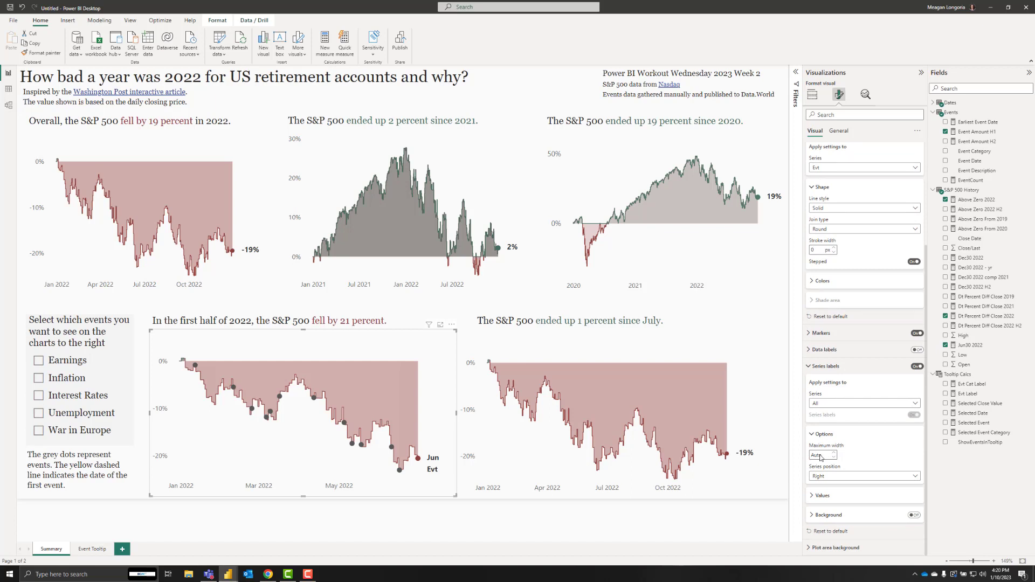
pyautogui.click(825, 405)
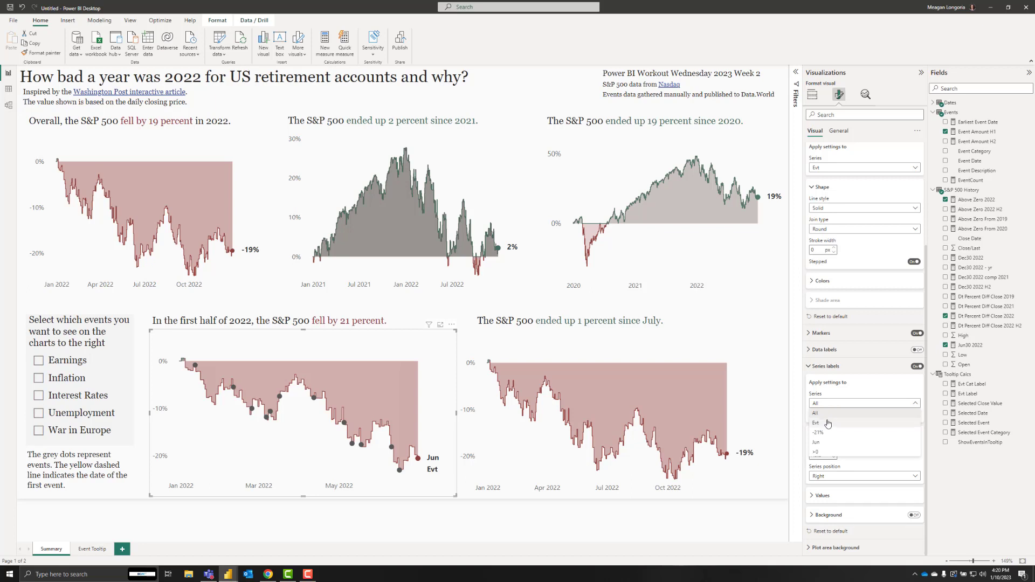
pyautogui.click(830, 424)
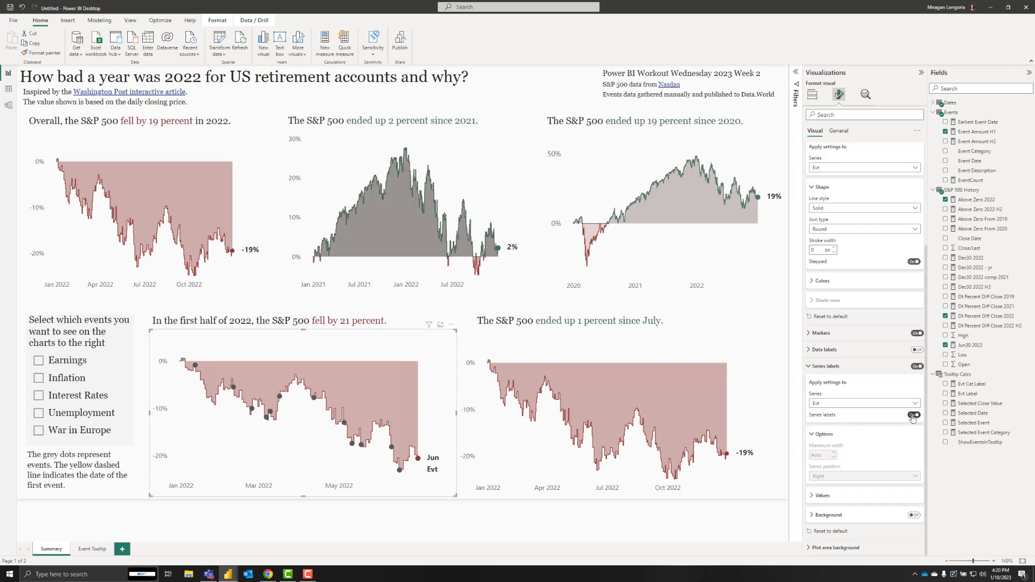
pyautogui.click(836, 442)
pyautogui.click(865, 405)
pyautogui.click(830, 452)
pyautogui.click(829, 407)
pyautogui.click(833, 428)
pyautogui.click(912, 416)
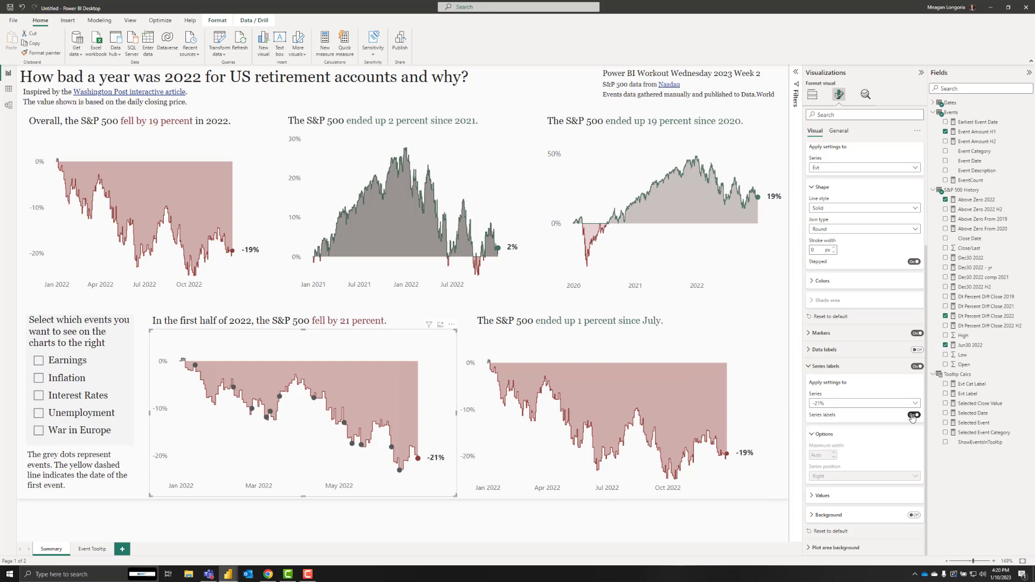
# Add an x-axis constant line to the first-half 2022 chart and base its value on the Earliest Event Date field from Events.
pyautogui.click(864, 95)
pyautogui.click(834, 149)
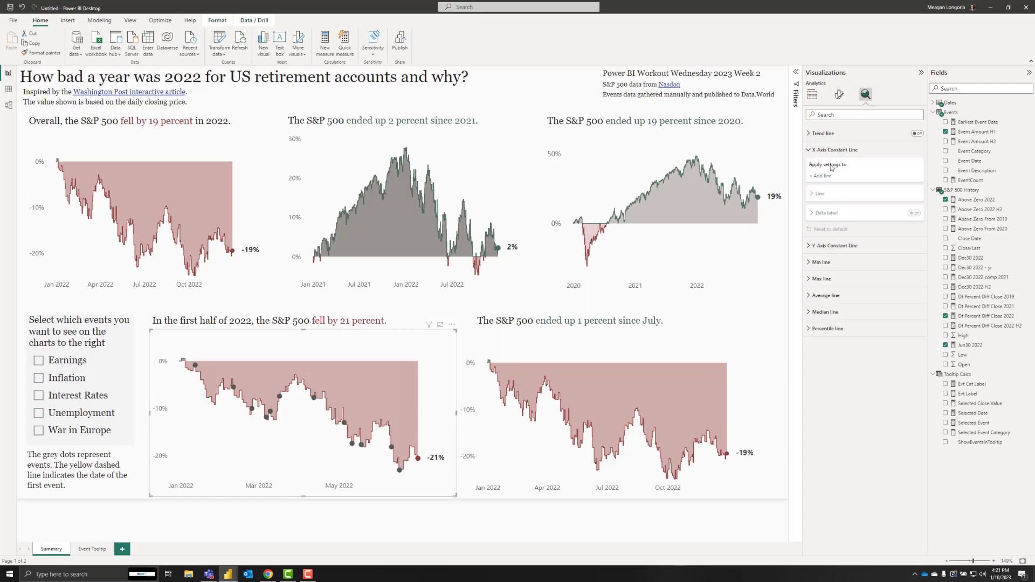
pyautogui.click(826, 176)
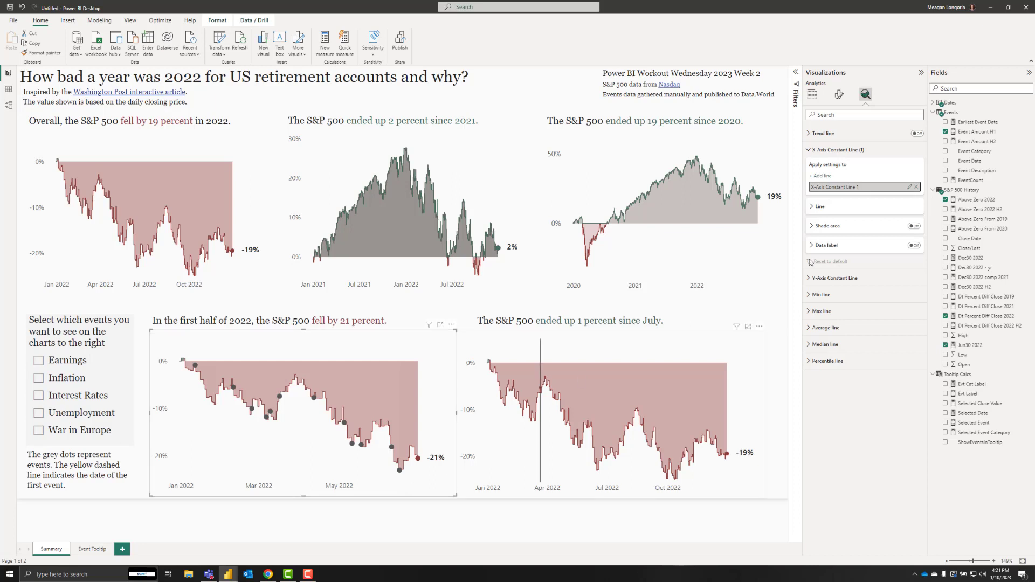
pyautogui.click(815, 209)
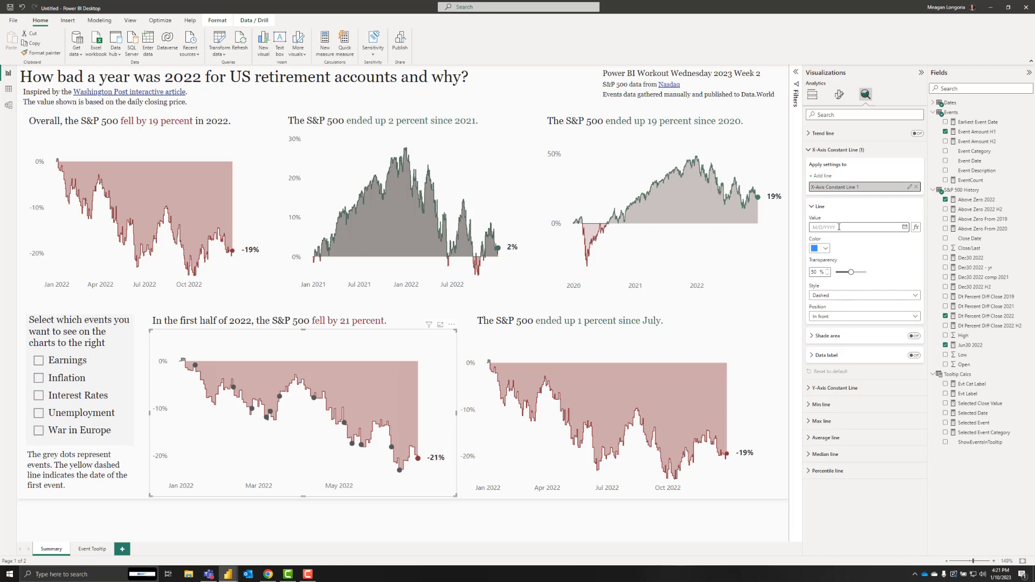
pyautogui.click(916, 227)
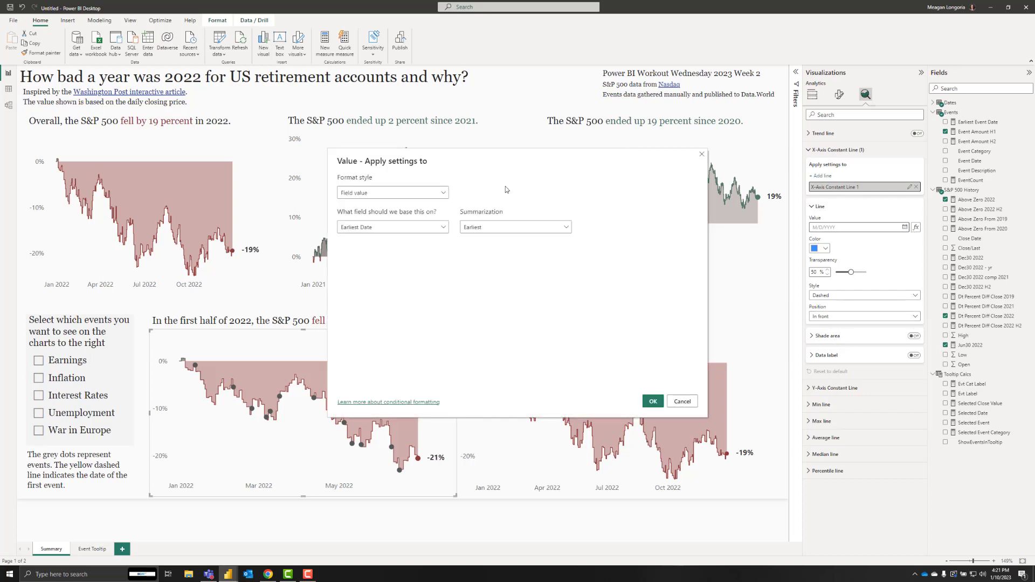
pyautogui.click(419, 227)
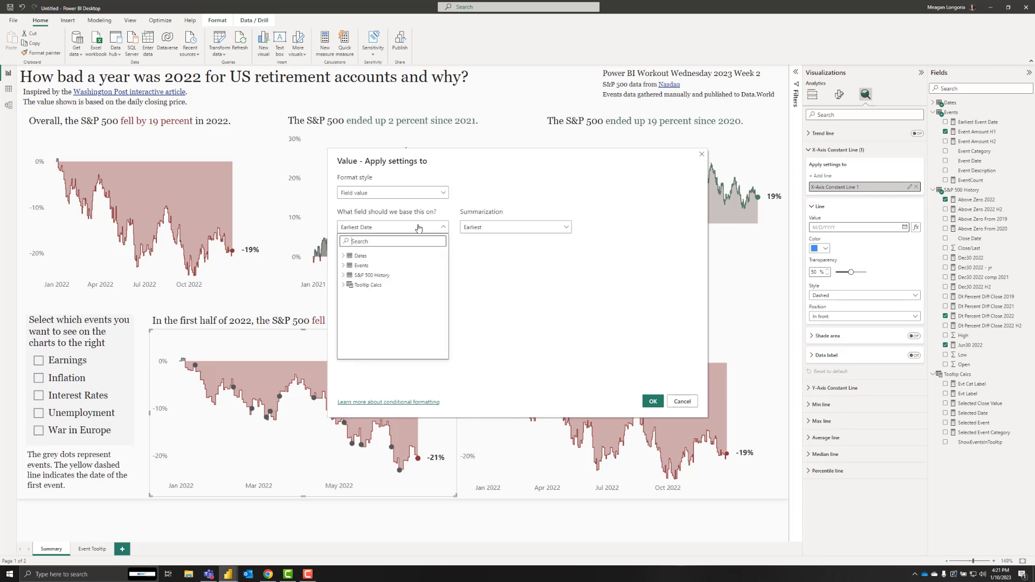
pyautogui.click(360, 265)
pyautogui.click(380, 275)
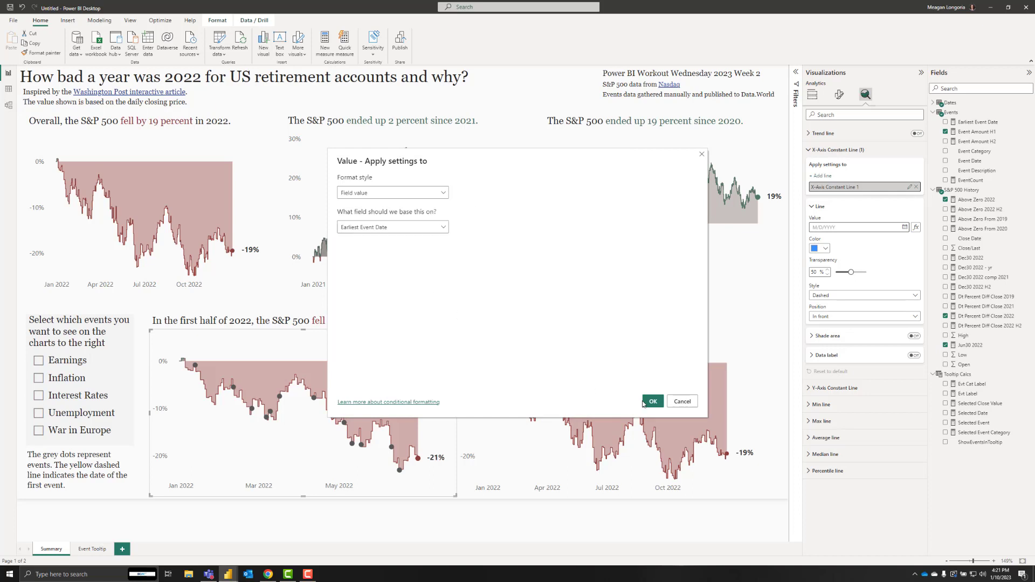
pyautogui.click(645, 402)
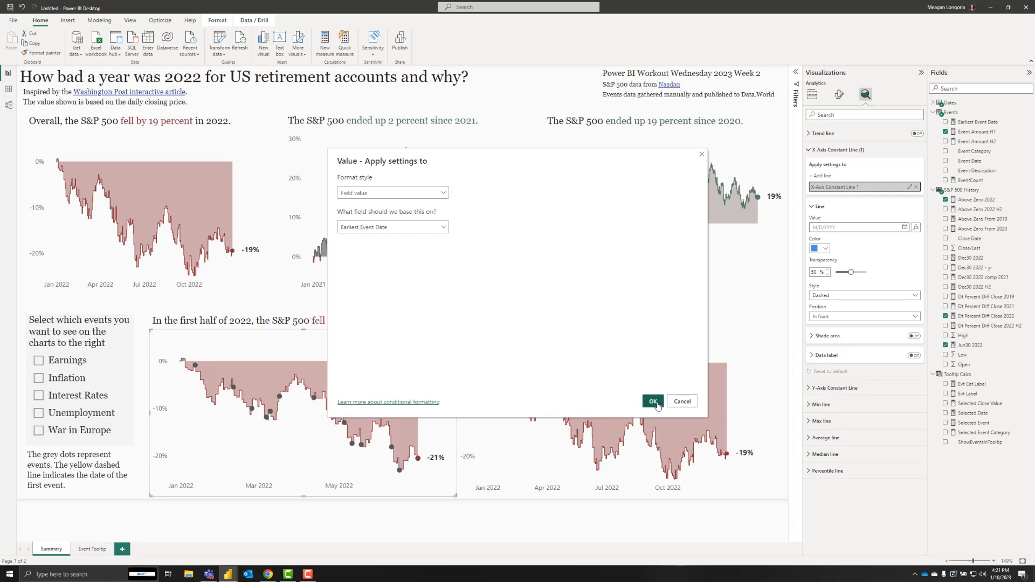
# Color the first-half chart's constant line yellow and set its position to Behind.
pyautogui.click(825, 248)
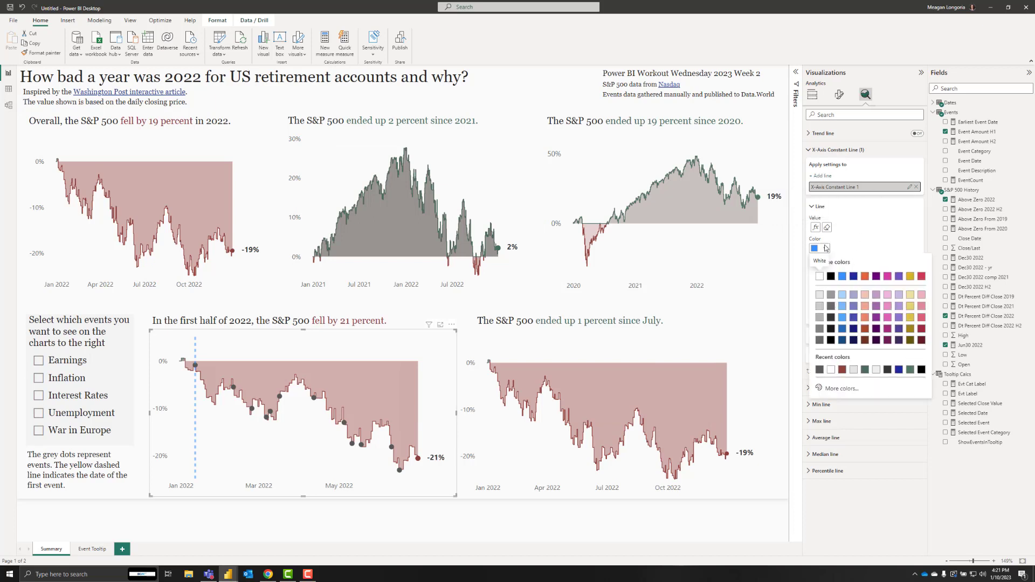
pyautogui.click(911, 319)
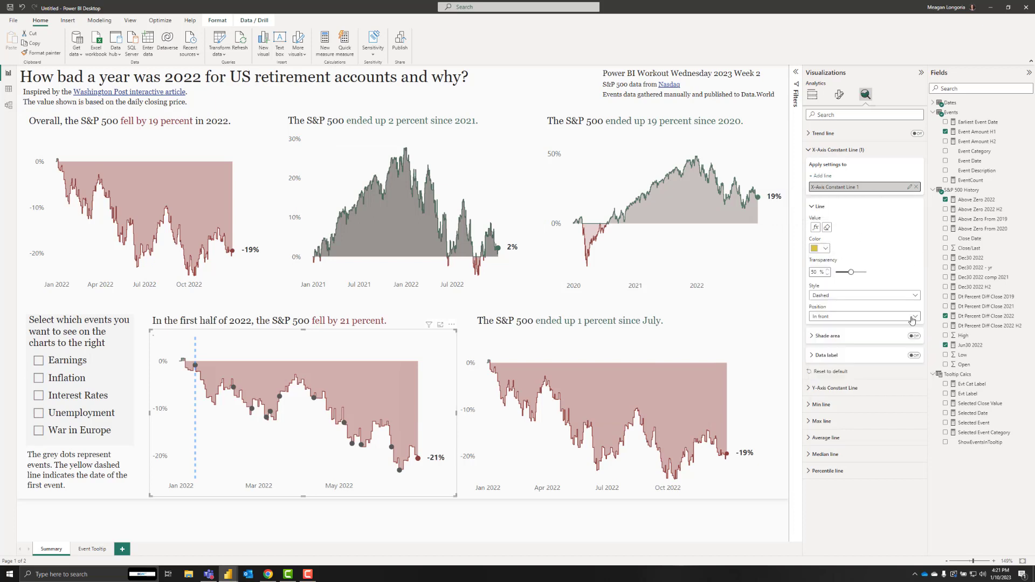
pyautogui.click(857, 319)
pyautogui.click(842, 332)
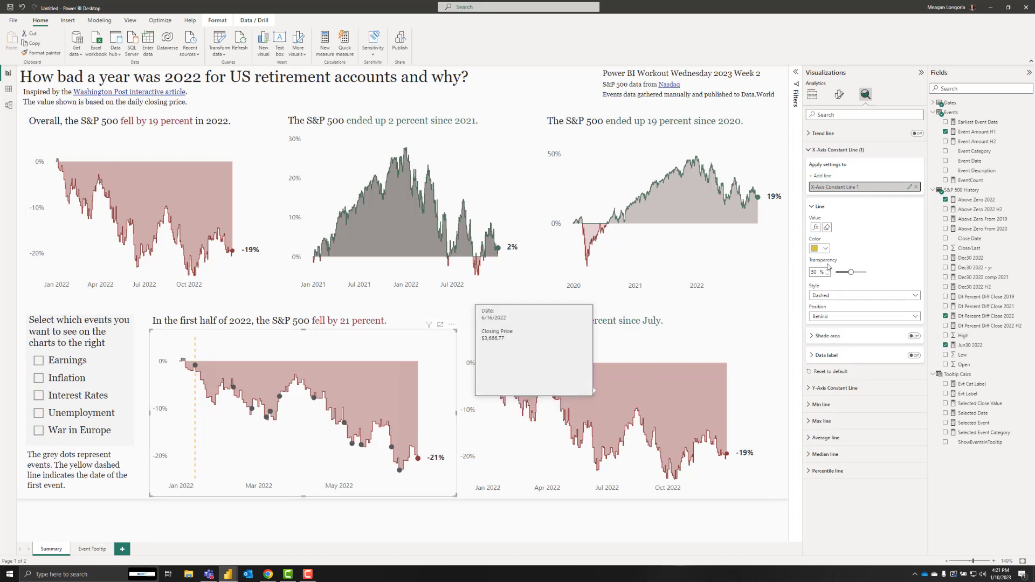
# Replace the chart under the "ended up 1 percent since July" title with a copy of the first-half 2022 chart.
pyautogui.click(549, 347)
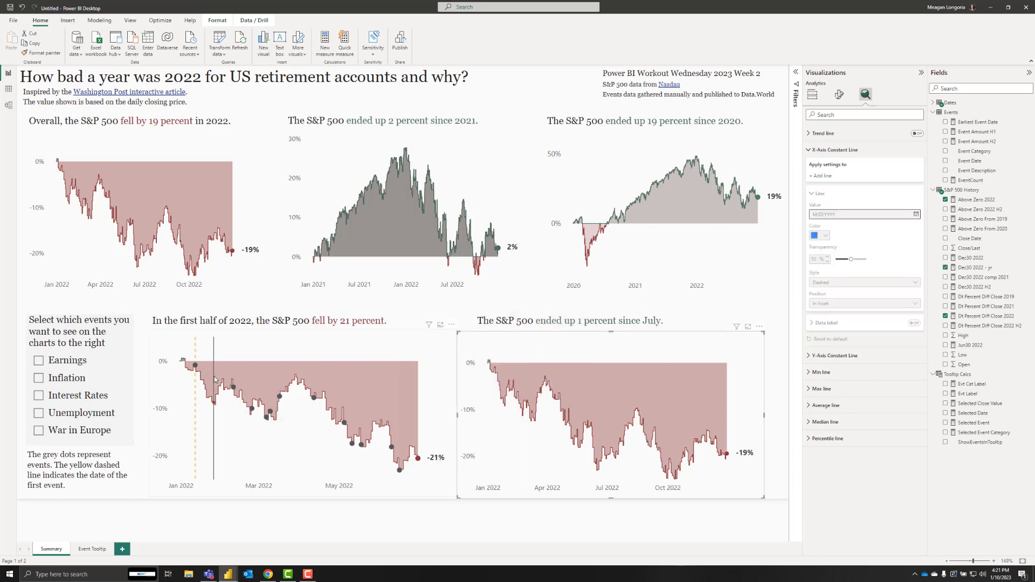
pyautogui.moveTo(196, 366)
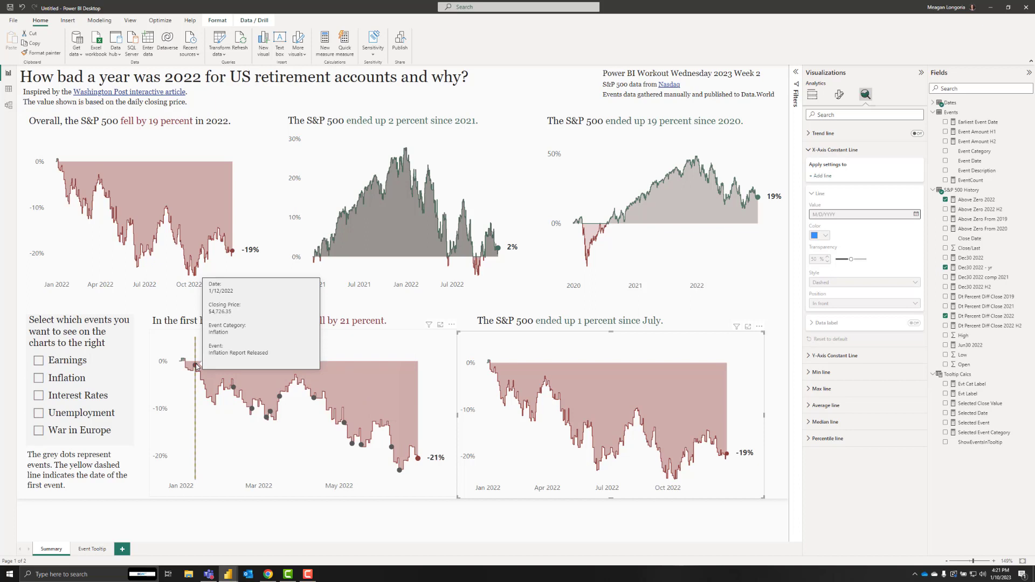
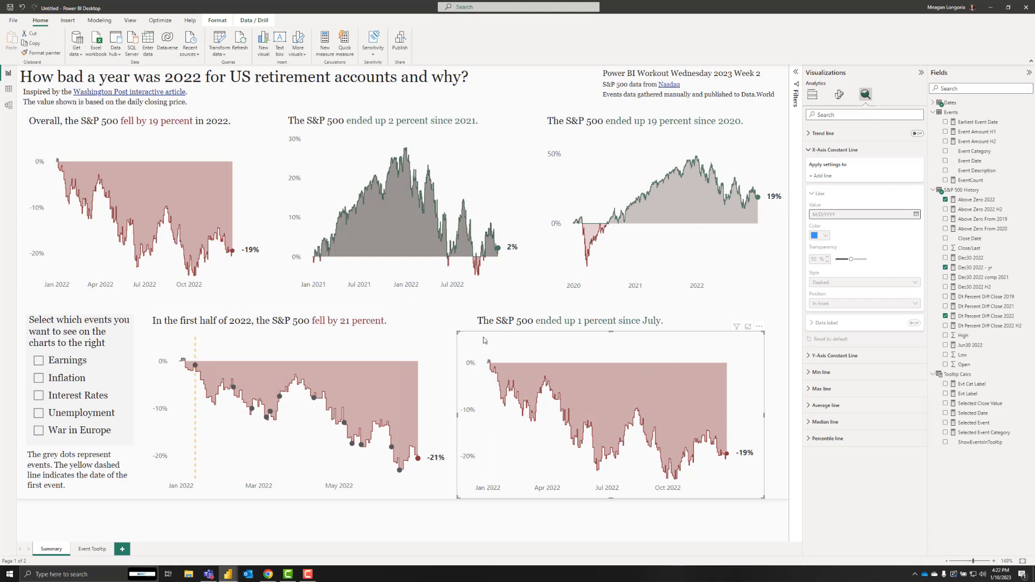
pyautogui.press('Delete')
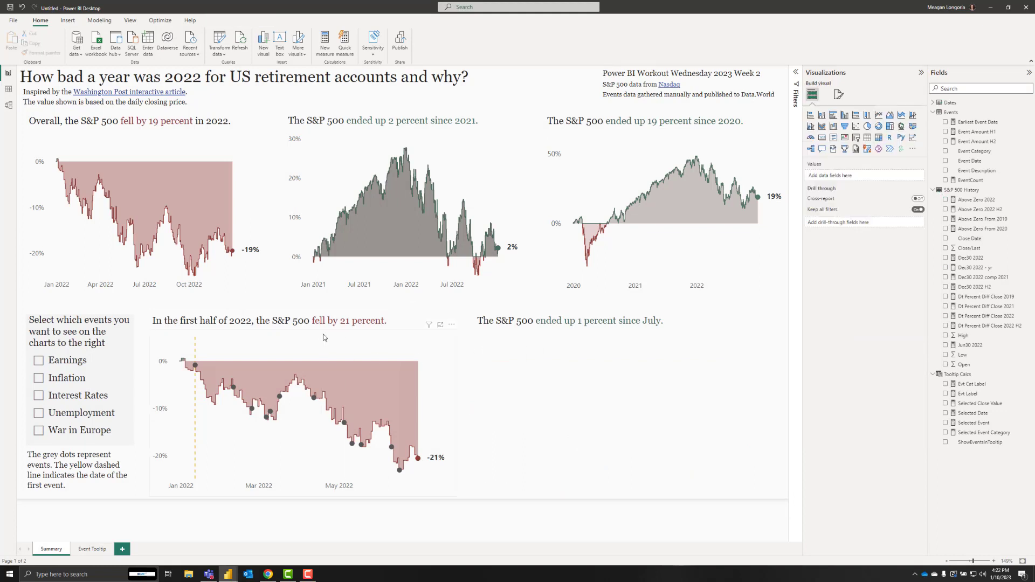
pyautogui.click(323, 334)
pyautogui.hotkey('ctrl', 'c')
pyautogui.hotkey('ctrl', 'v')
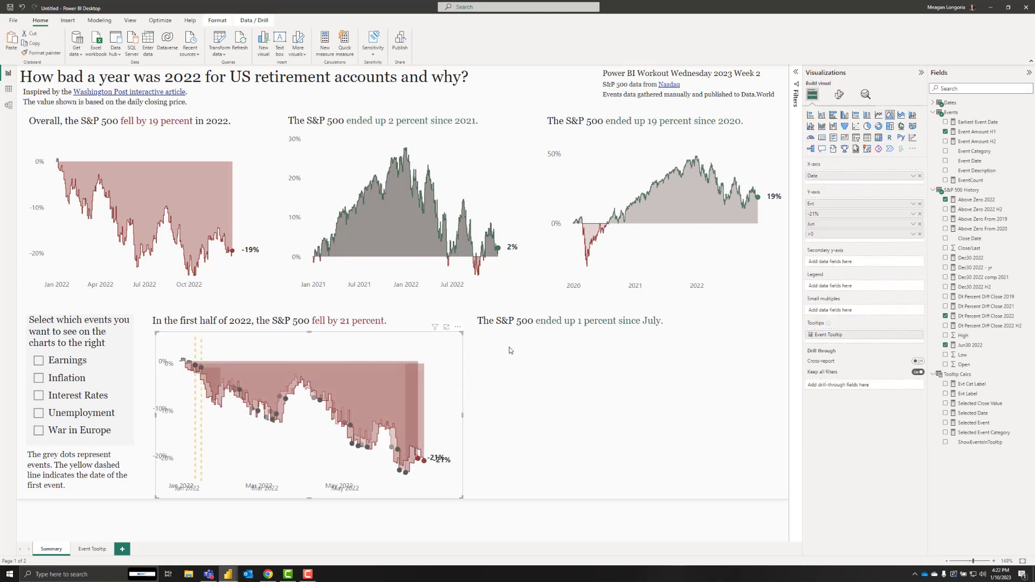
pyautogui.moveTo(456, 338); pyautogui.dragTo(781, 339)
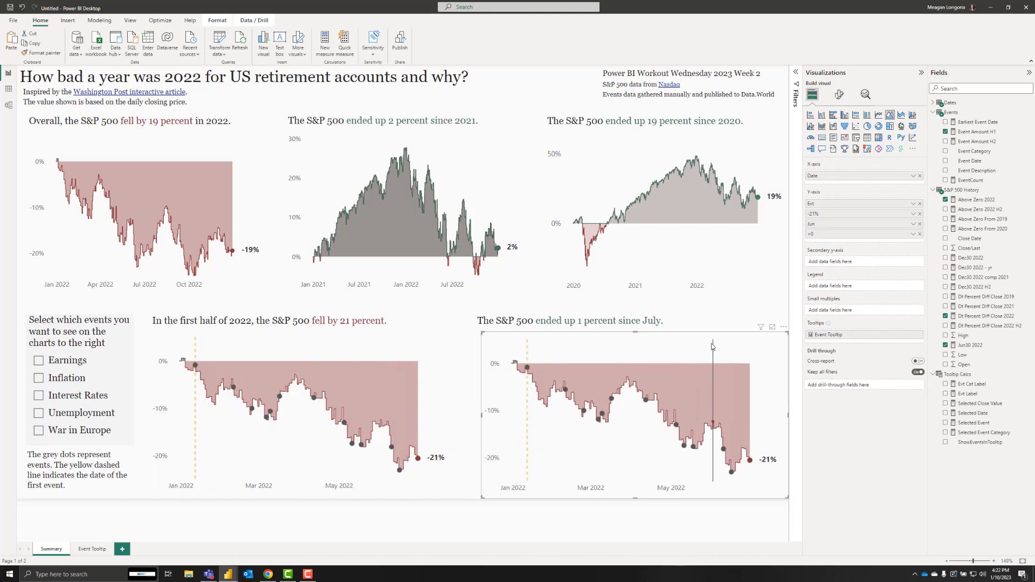
# Align the copied chart under its title and filter its Date to on or after 6/30/2022 and on or before 12/31/2022.
pyautogui.moveTo(711, 345); pyautogui.dragTo(704, 345)
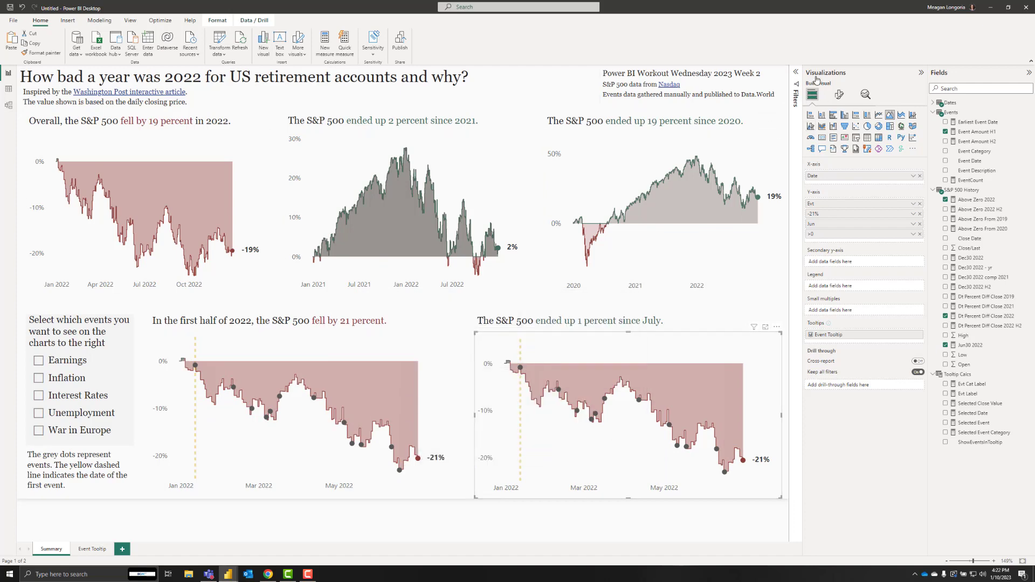
pyautogui.click(920, 72)
pyautogui.click(907, 75)
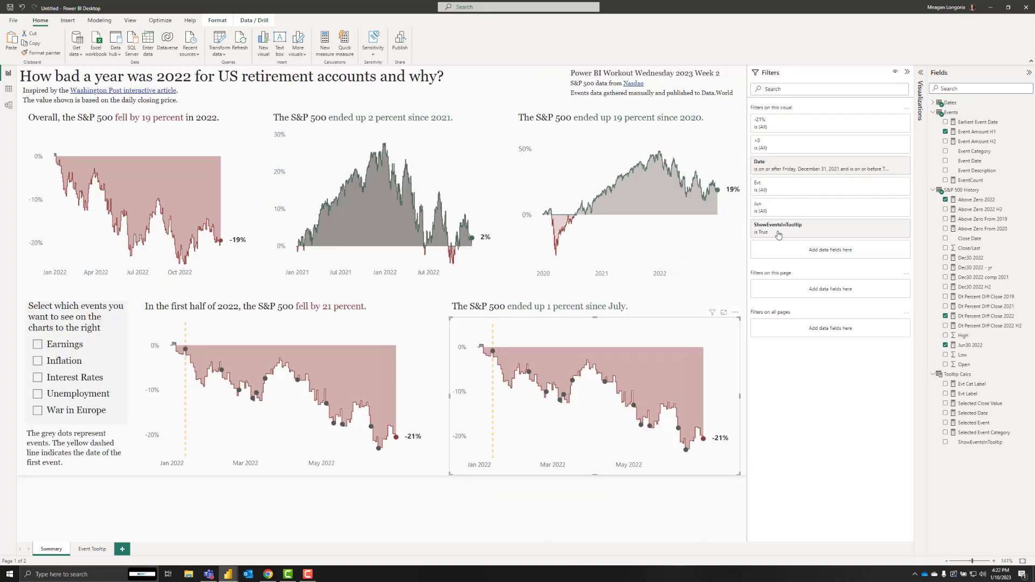
pyautogui.click(800, 164)
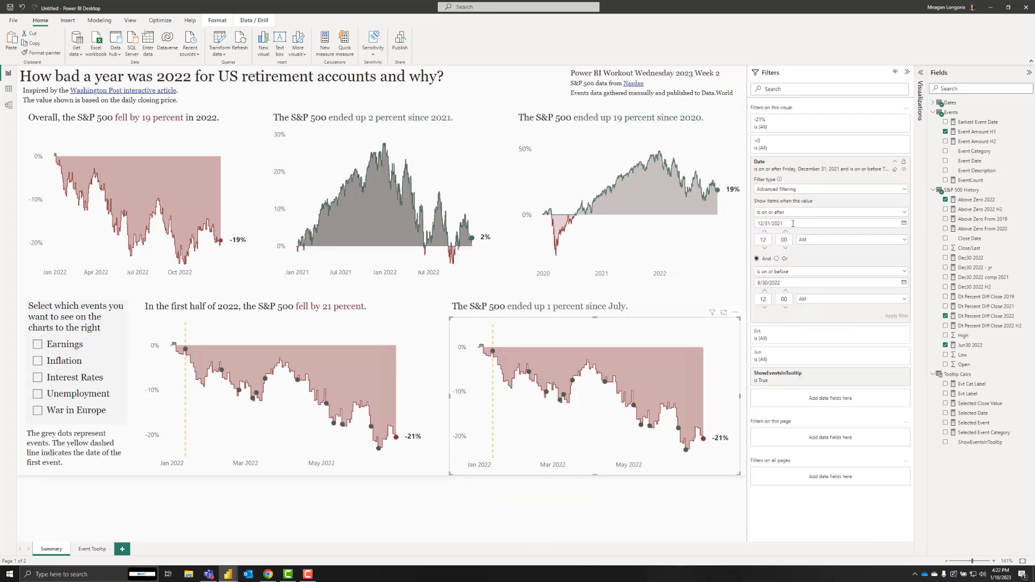
pyautogui.moveTo(775, 223); pyautogui.dragTo(753, 224)
pyautogui.write('06')
pyautogui.write('/30/2022')
pyautogui.moveTo(794, 280); pyautogui.dragTo(736, 288)
pyautogui.write('12')
pyautogui.click(896, 317)
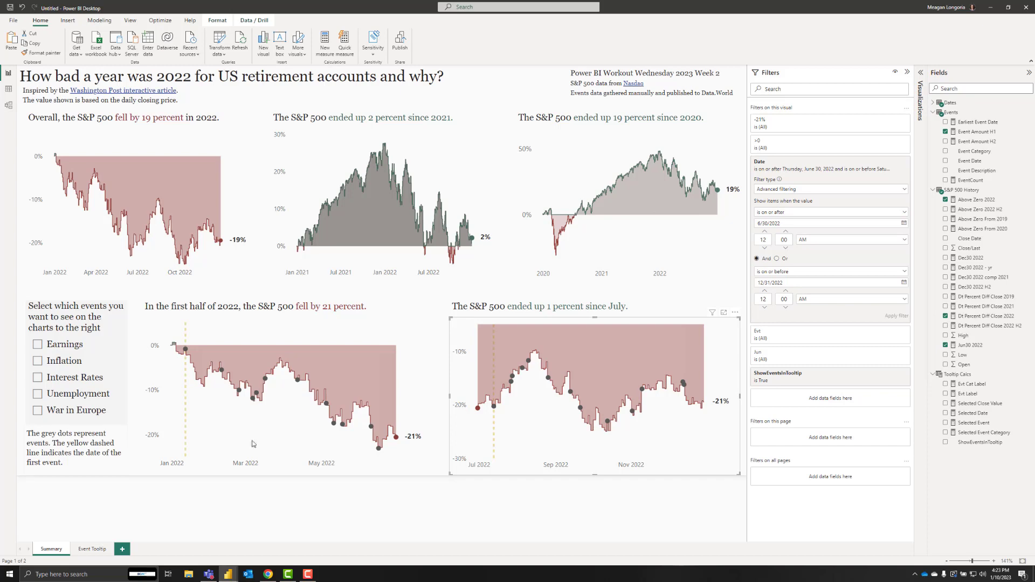
# Replace the Evt series on the second-half chart's y-axis with Event Amount H2 and rename it Evt.
pyautogui.click(920, 75)
pyautogui.click(749, 78)
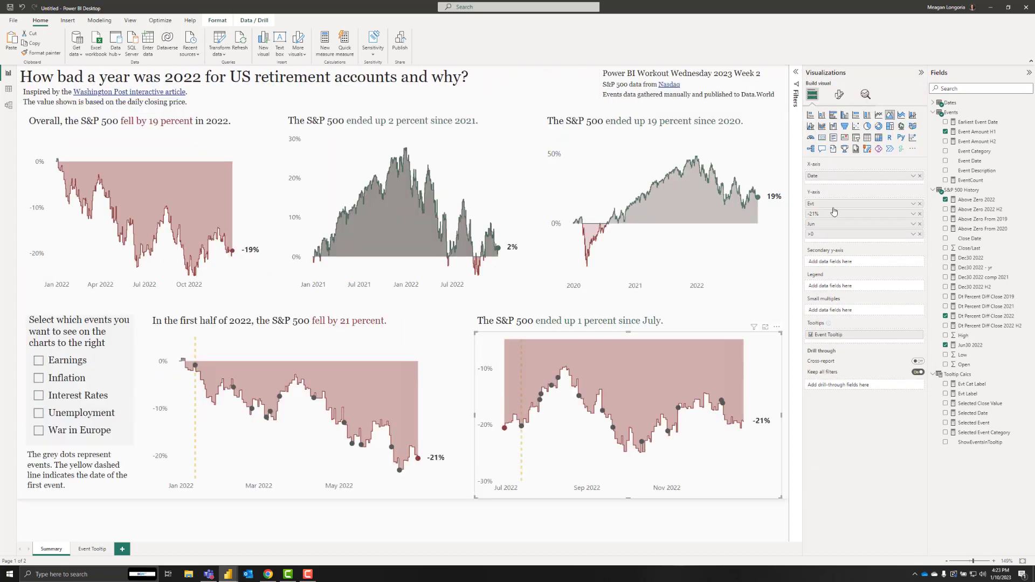
pyautogui.moveTo(977, 141); pyautogui.dragTo(863, 203)
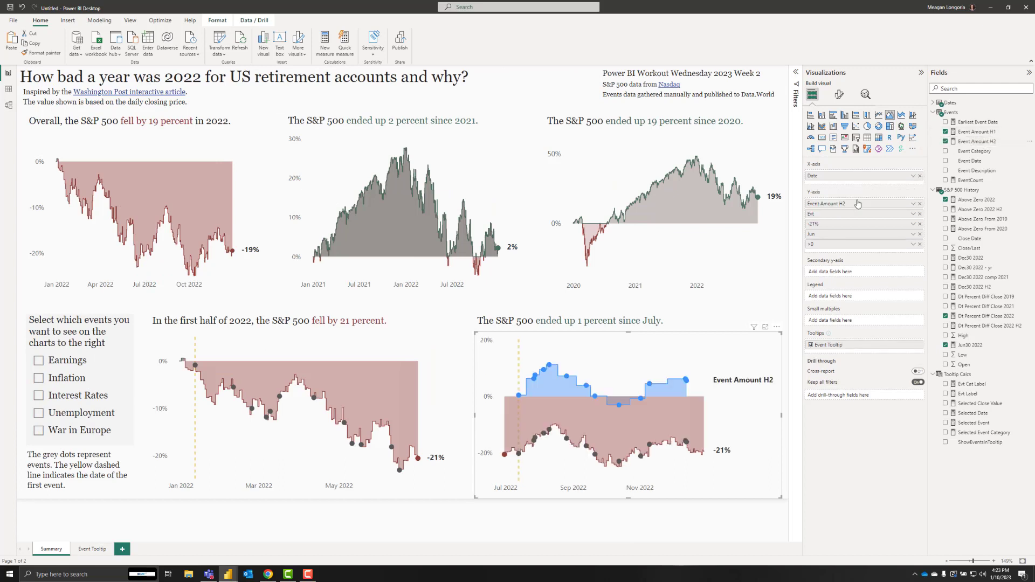
pyautogui.click(919, 214)
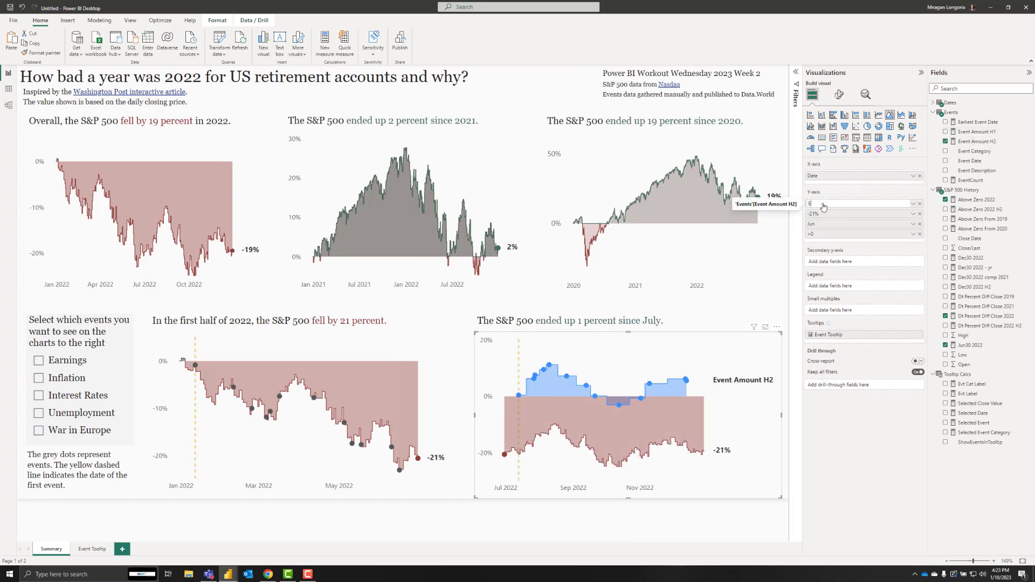
pyautogui.write('vt')
pyautogui.press('Return')
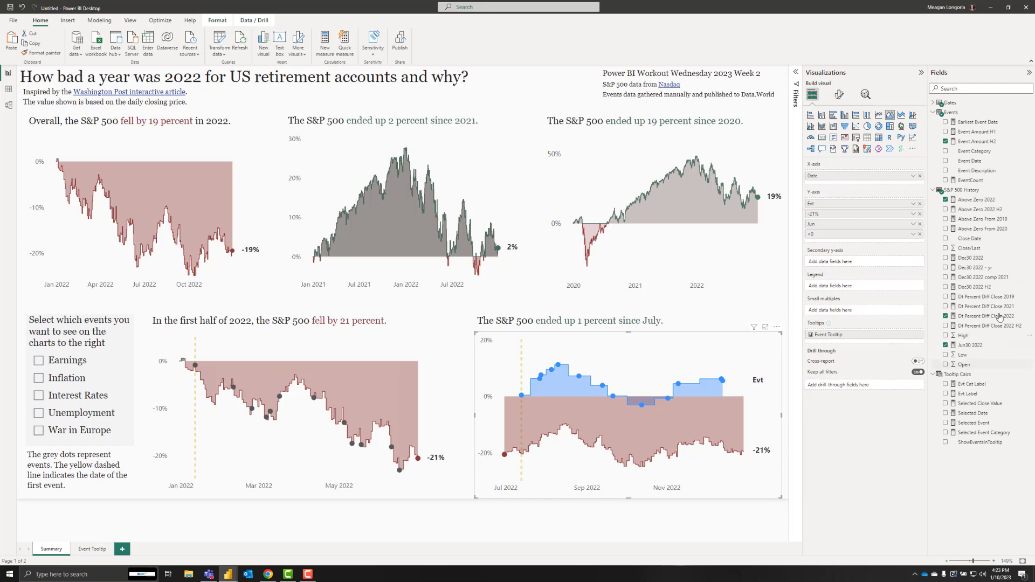
# Replace the second-half chart's -21% series with Dt Percent Diff Close 2022 H2 and rename it %D.
pyautogui.moveTo(996, 330); pyautogui.dragTo(920, 217)
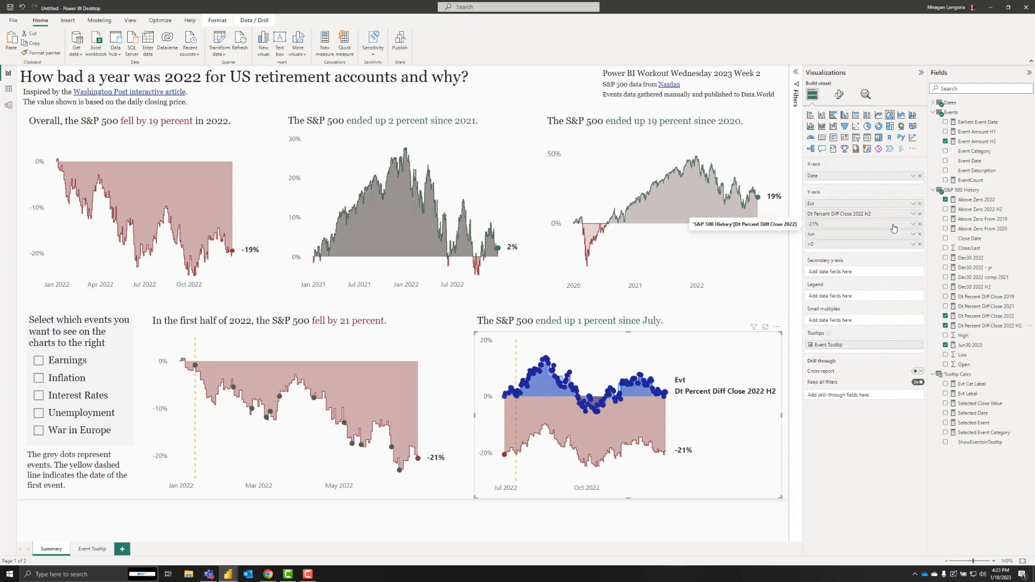
pyautogui.click(920, 224)
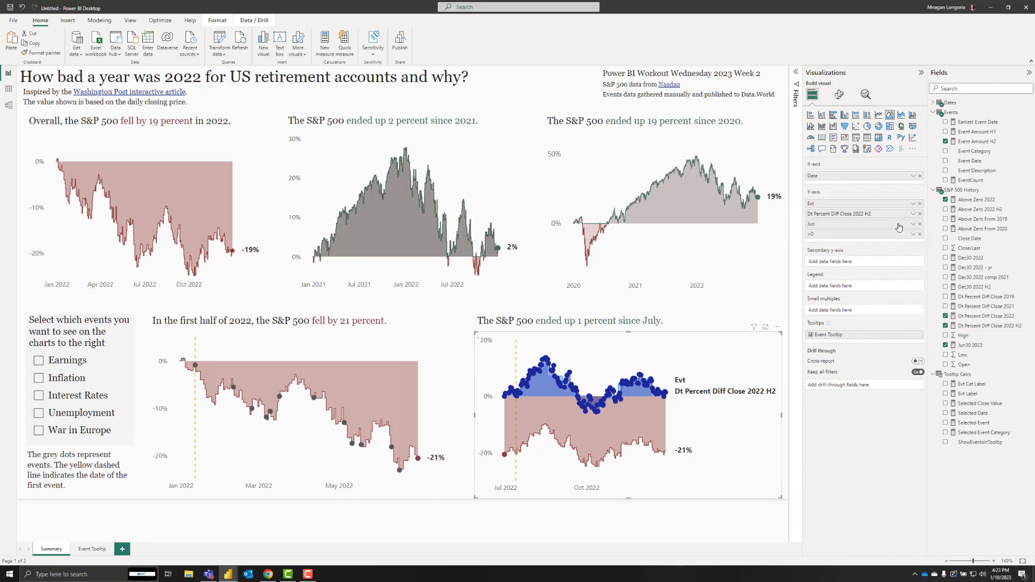
pyautogui.doubleClick(838, 215)
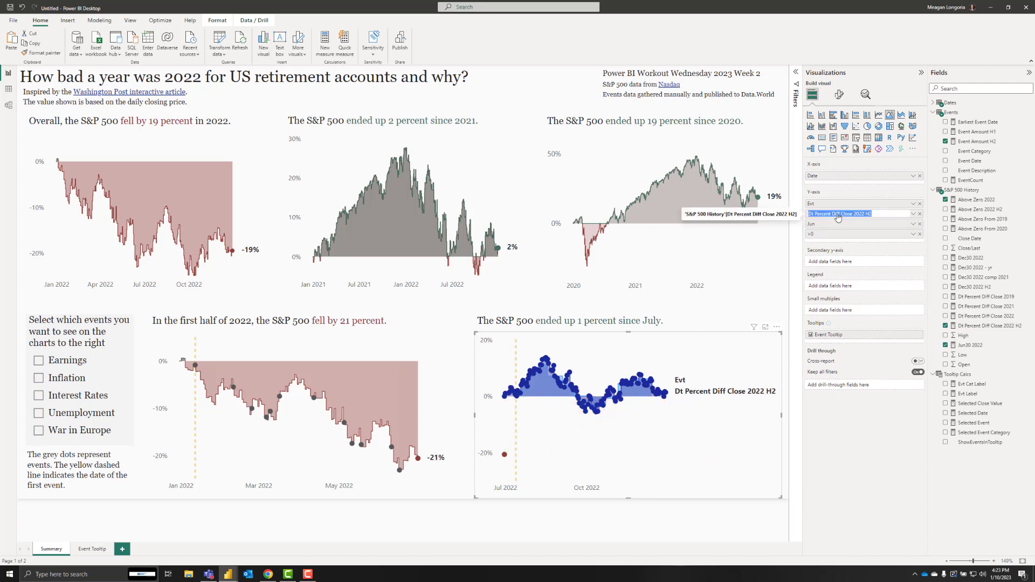
pyautogui.write('%D')
pyautogui.press('Return')
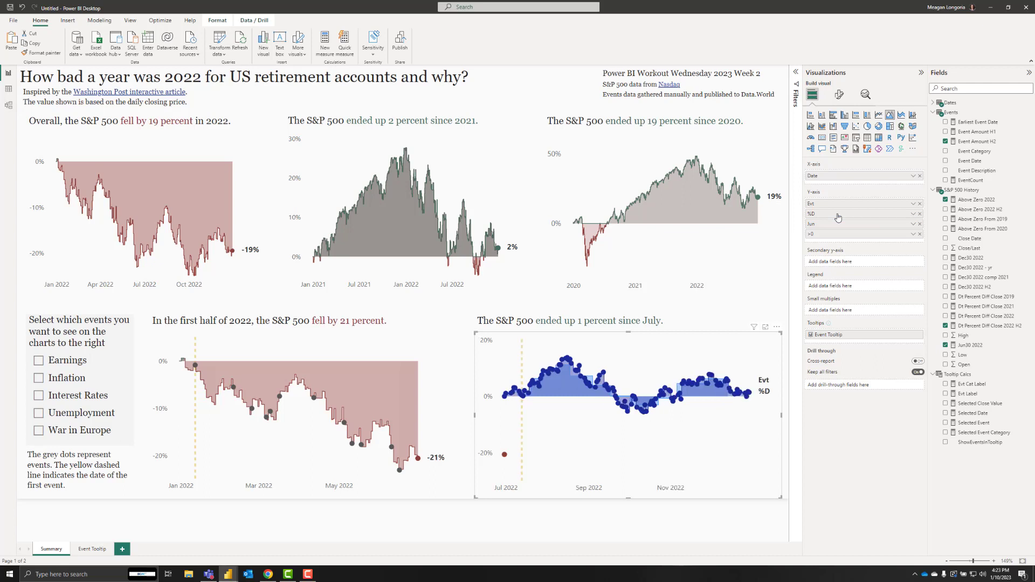
# Replace the second-half chart's Jun series with Dec30 2022 H2 and rename it 1%.
pyautogui.click(919, 224)
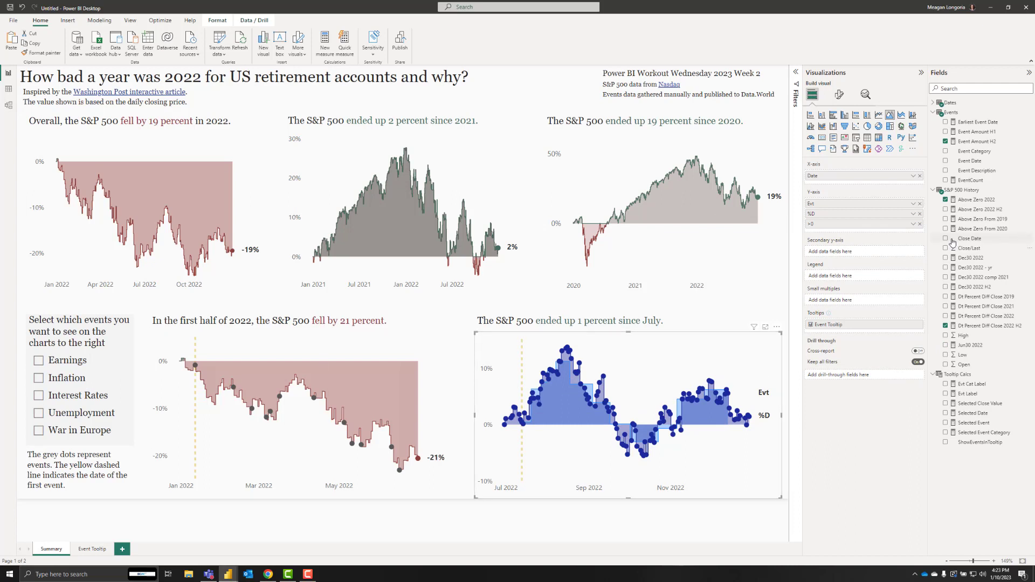
pyautogui.moveTo(972, 290); pyautogui.dragTo(876, 222)
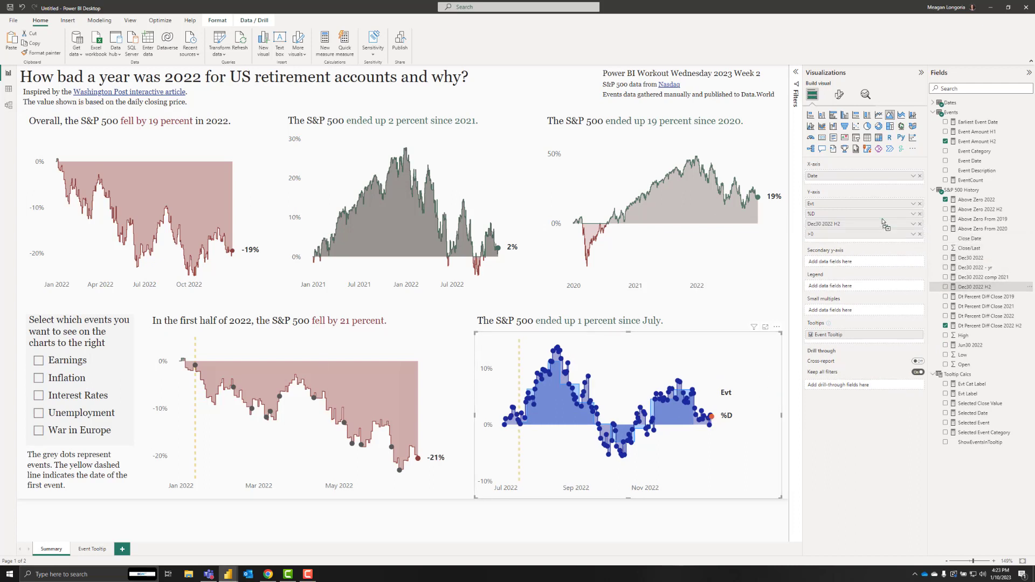
pyautogui.doubleClick(820, 225)
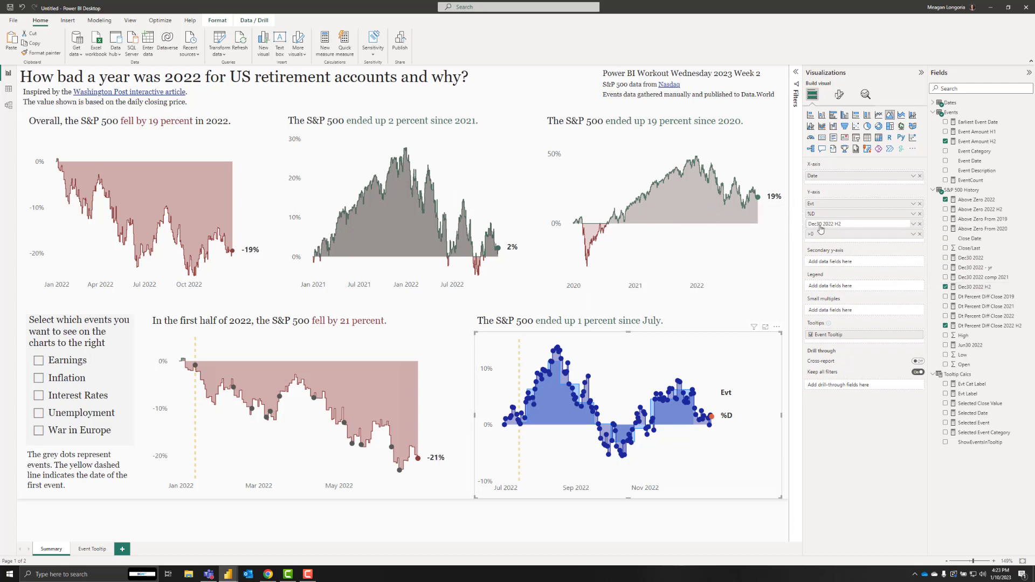
pyautogui.write('1')
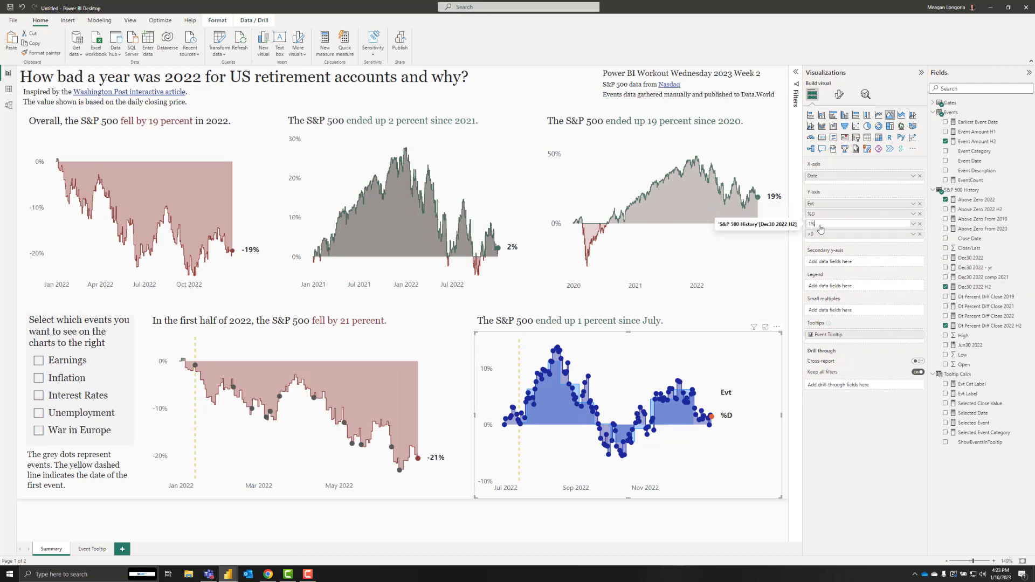
pyautogui.write('%')
pyautogui.press('Return')
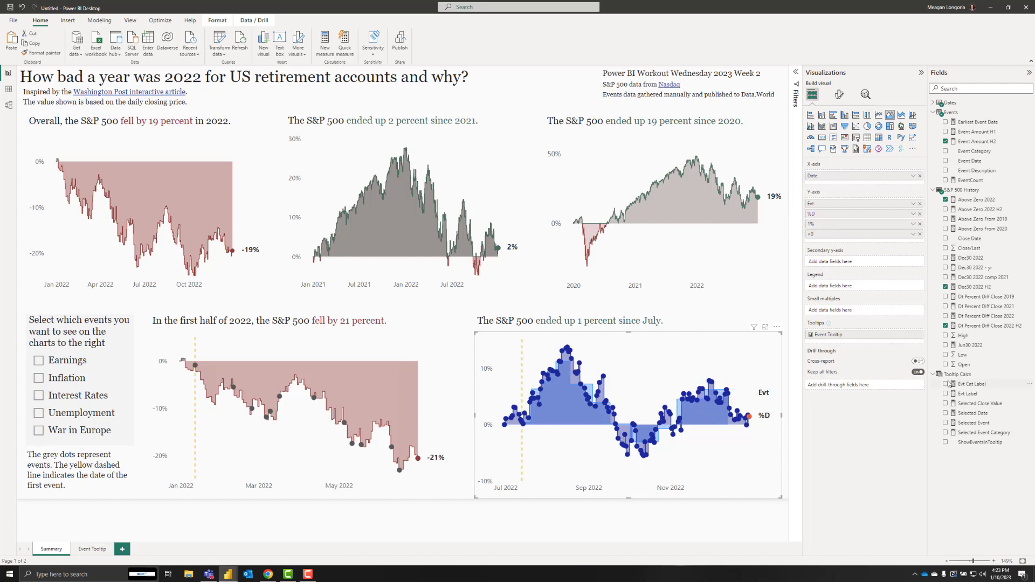
# Replace the second-half chart's >0 series with Above Zero 2022 H2 and rename it >0.
pyautogui.click(920, 234)
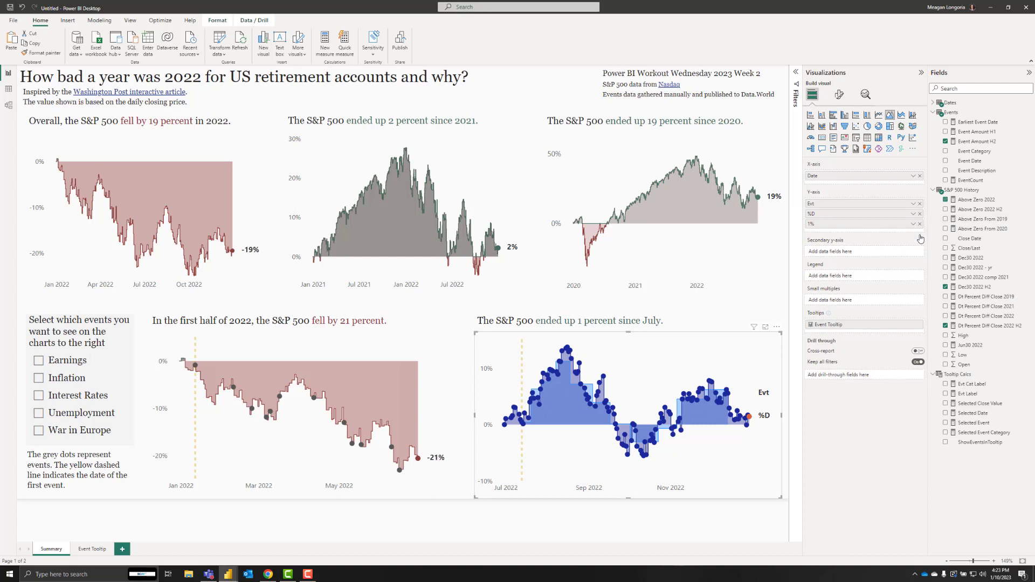
pyautogui.moveTo(973, 209); pyautogui.dragTo(853, 233)
pyautogui.doubleClick(864, 235)
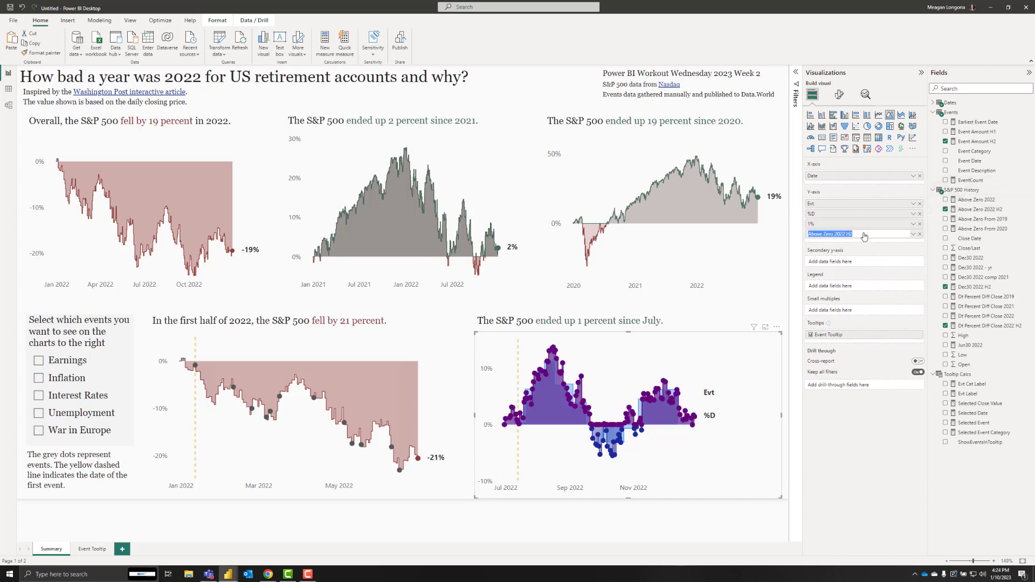
pyautogui.write('>0')
pyautogui.press('Return')
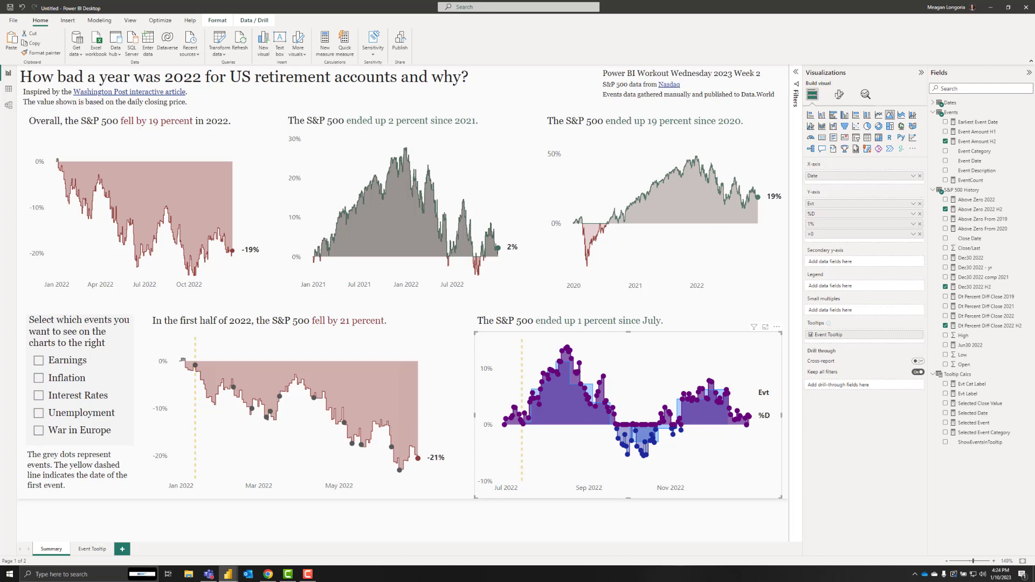
# Set the second-half chart's Evt line stroke width to 0 px and color its %D line dark red.
pyautogui.click(838, 95)
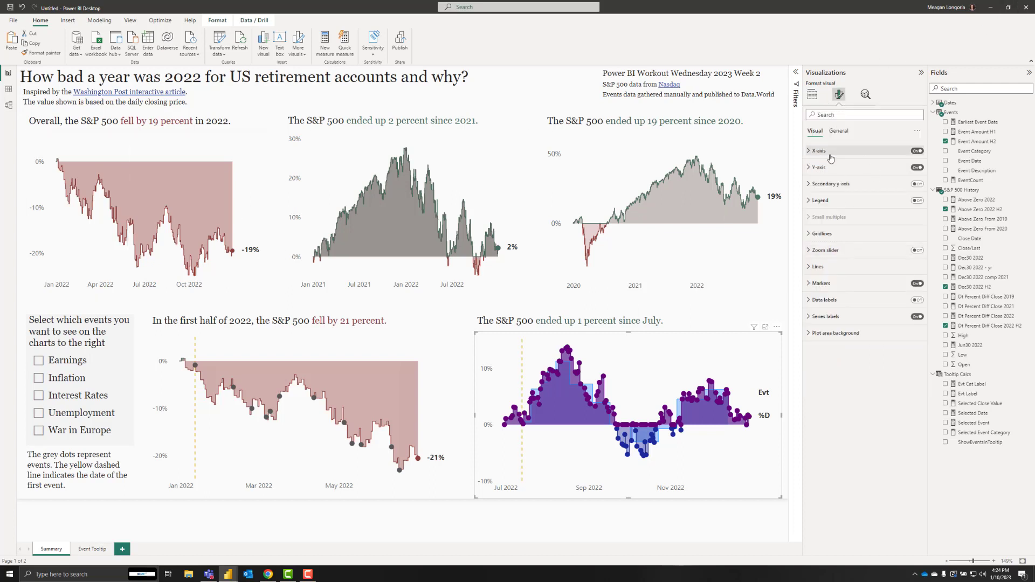
pyautogui.click(833, 267)
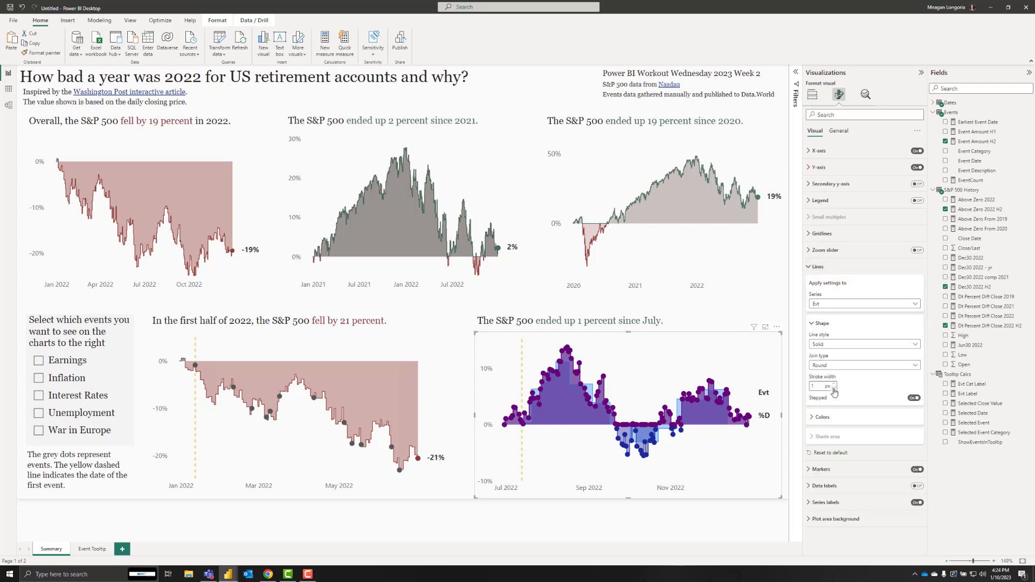
pyautogui.click(827, 419)
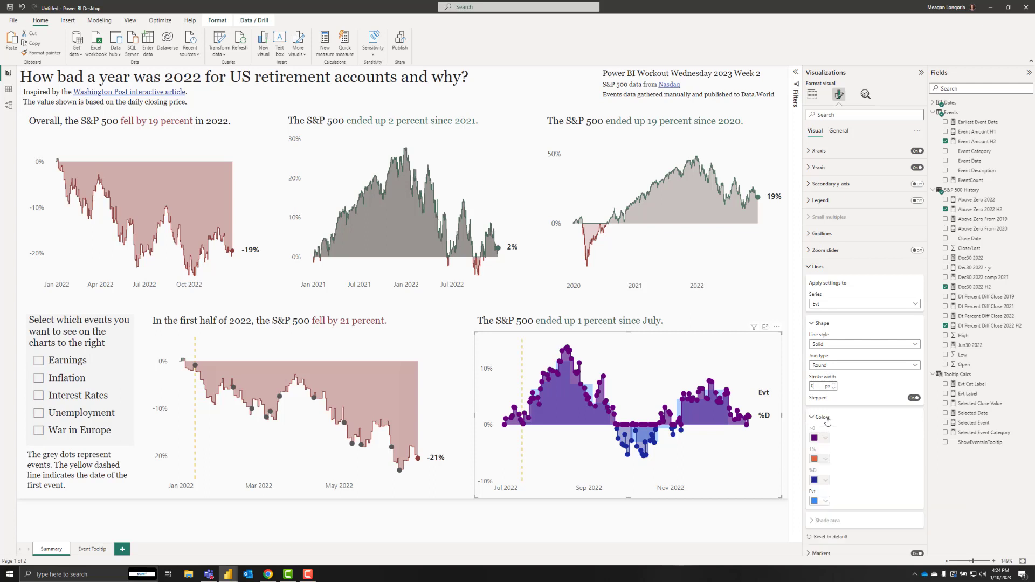
pyautogui.scroll(-2, 852, 410)
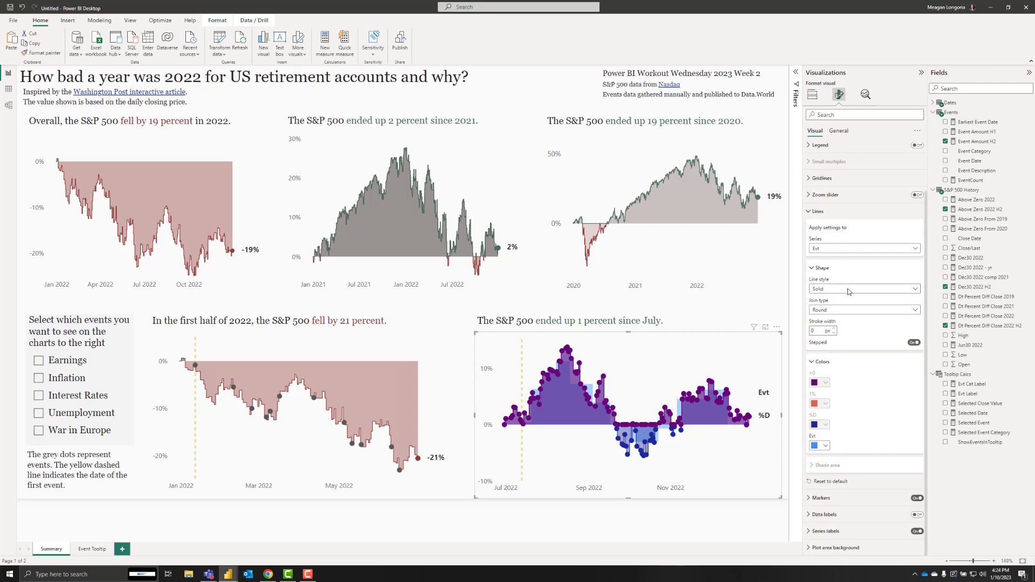
pyautogui.click(835, 250)
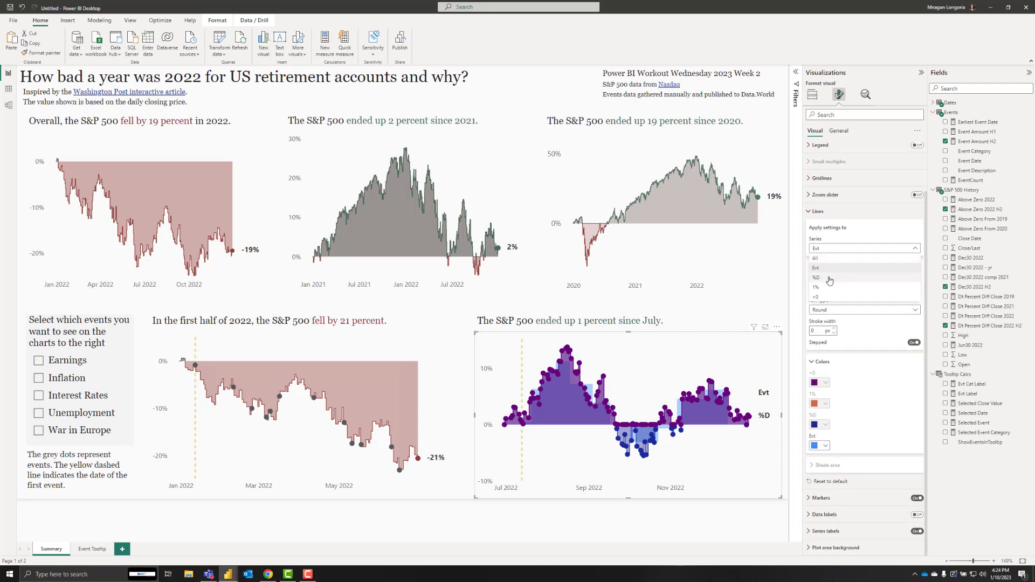
pyautogui.click(830, 278)
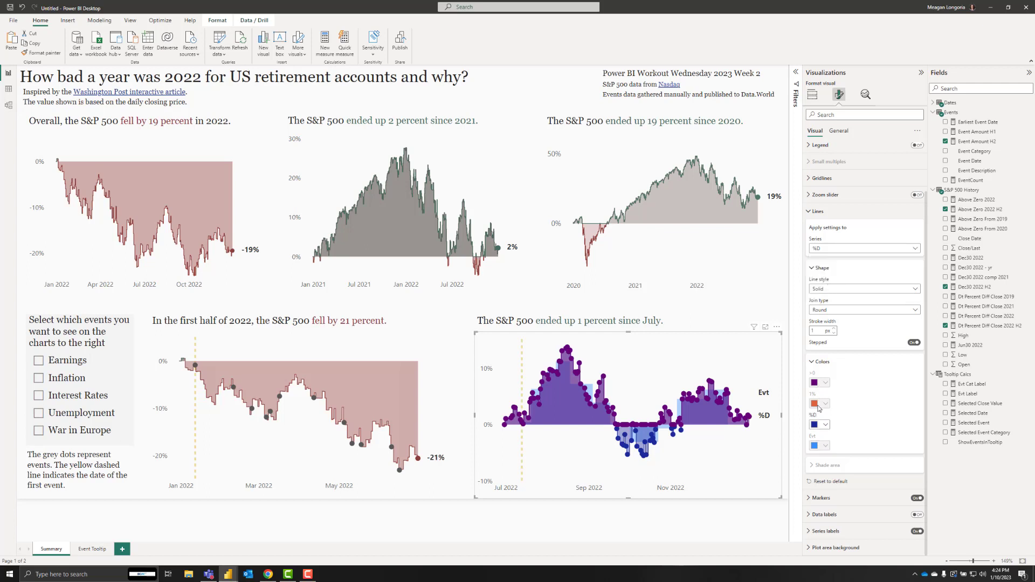
pyautogui.click(824, 426)
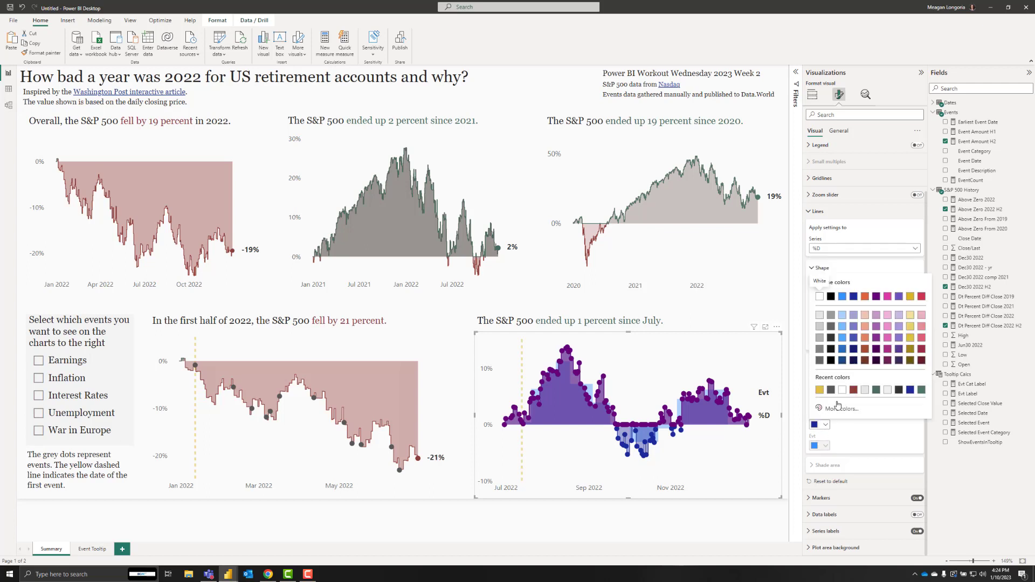
pyautogui.click(854, 390)
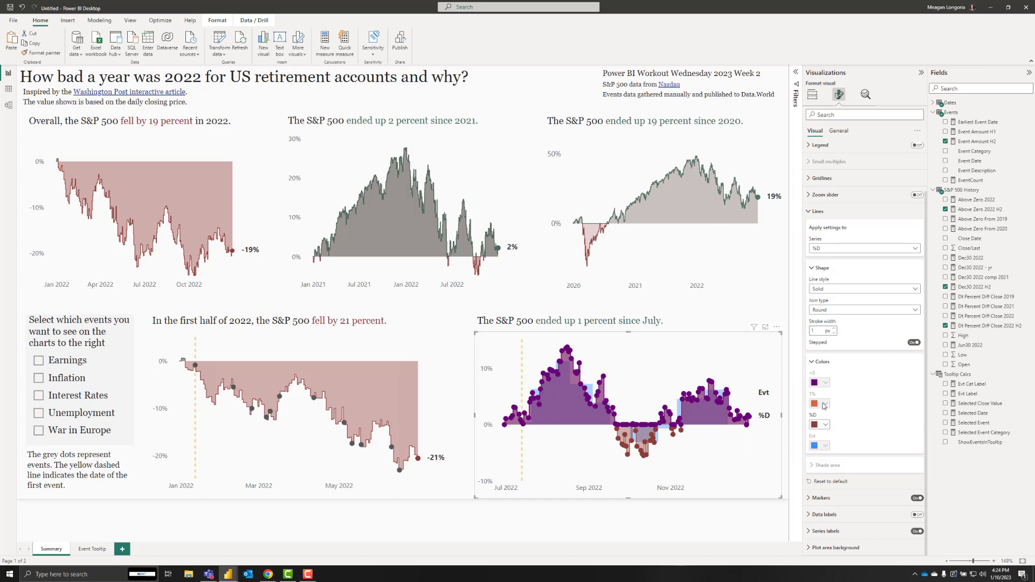
# Color the second-half chart's 1% and >0 lines dark green and its Evt line white.
pyautogui.click(826, 251)
pyautogui.click(820, 287)
pyautogui.click(825, 403)
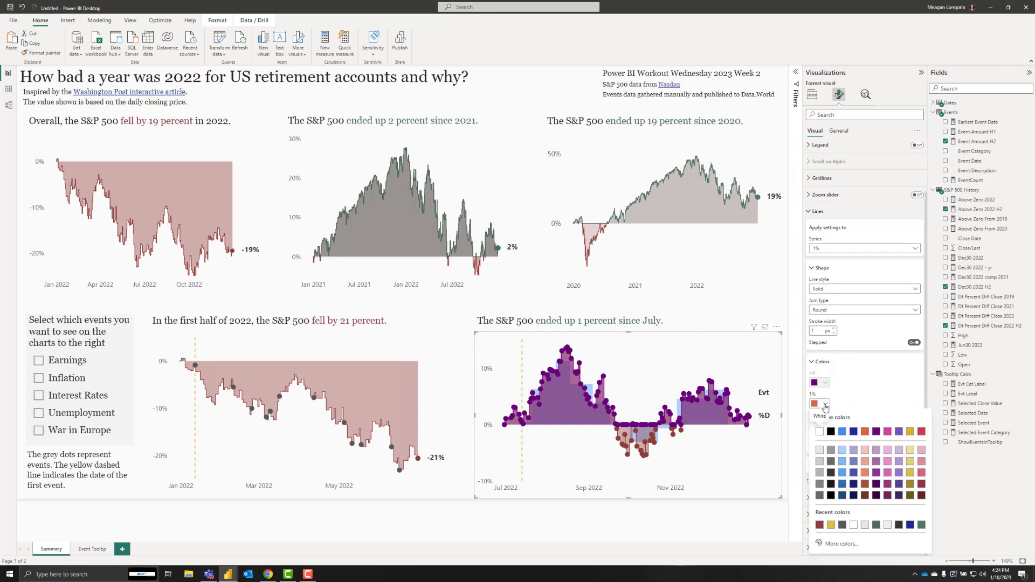
pyautogui.click(876, 524)
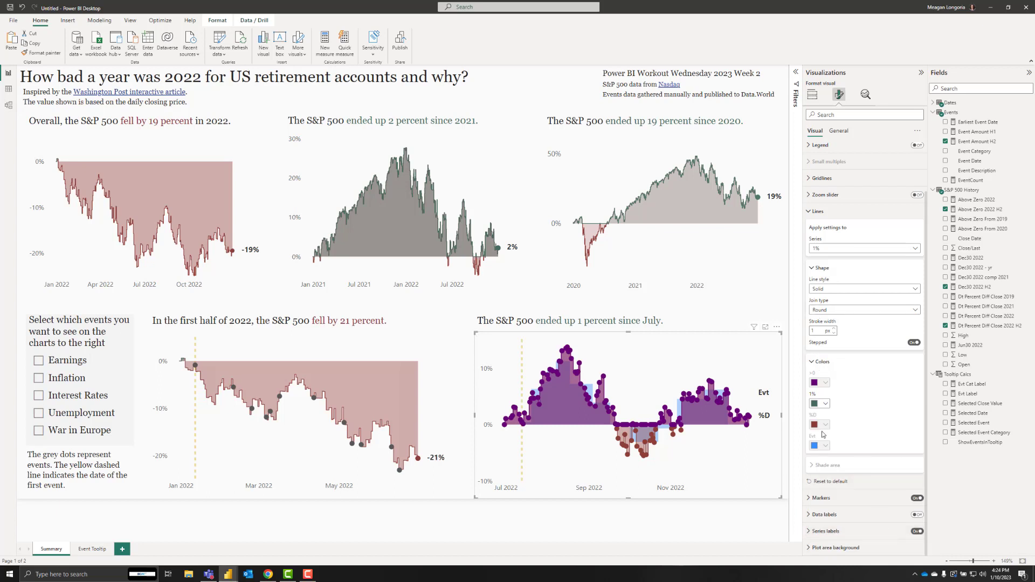
pyautogui.click(834, 248)
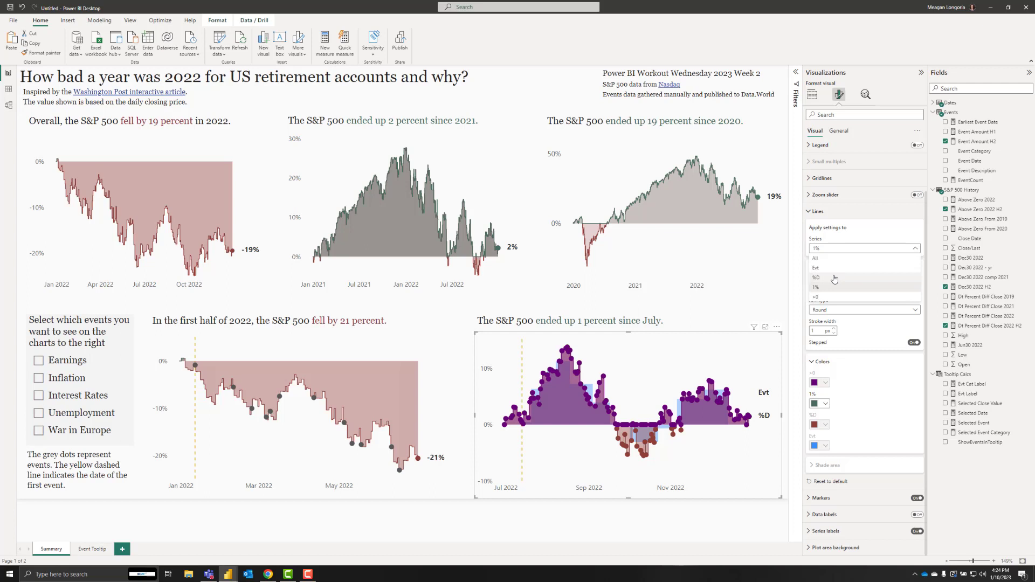
pyautogui.click(825, 298)
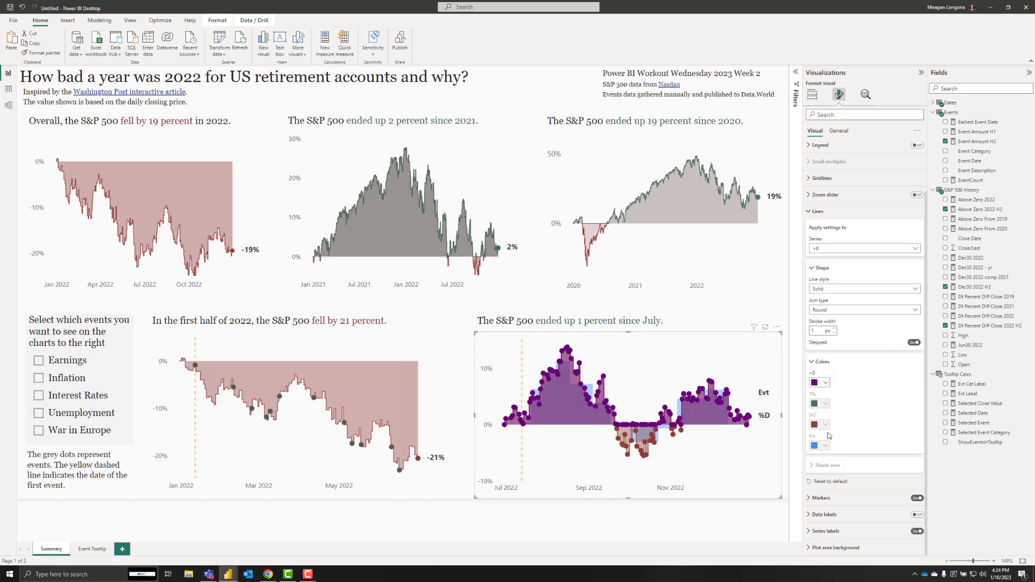
pyautogui.click(828, 387)
pyautogui.click(820, 508)
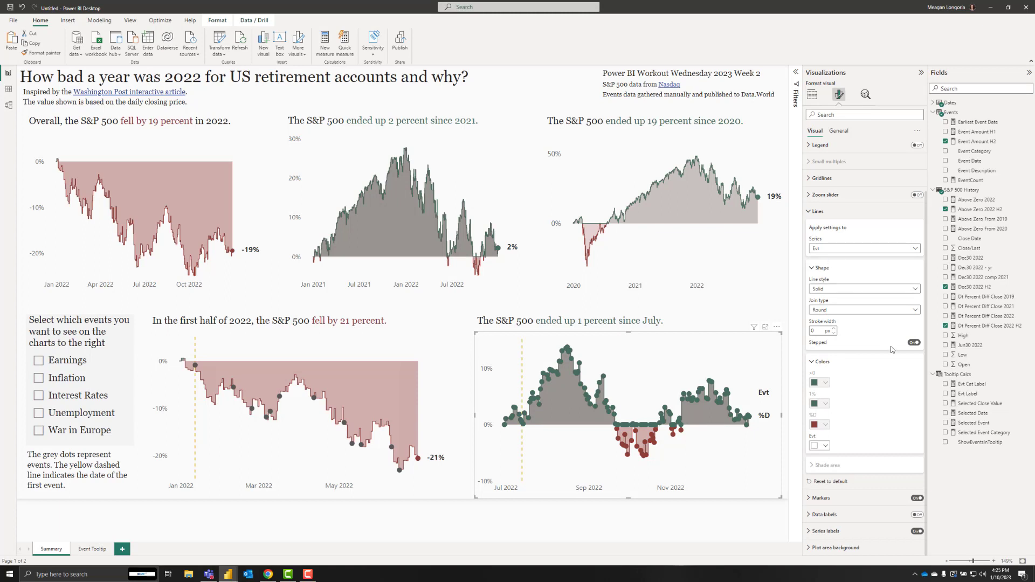
# Color the Evt series markers dark grey in the second-half chart.
pyautogui.click(823, 214)
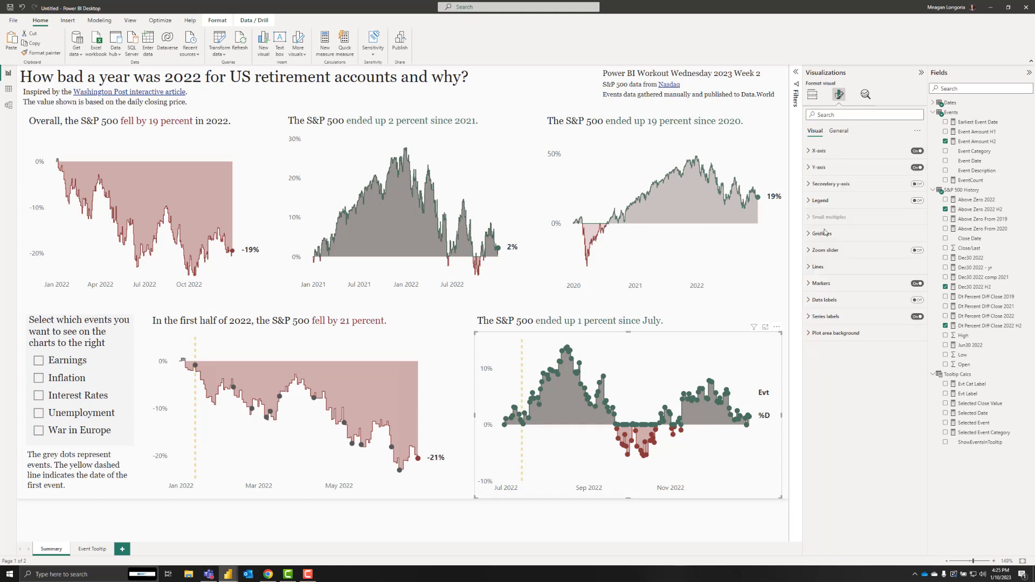
pyautogui.click(827, 283)
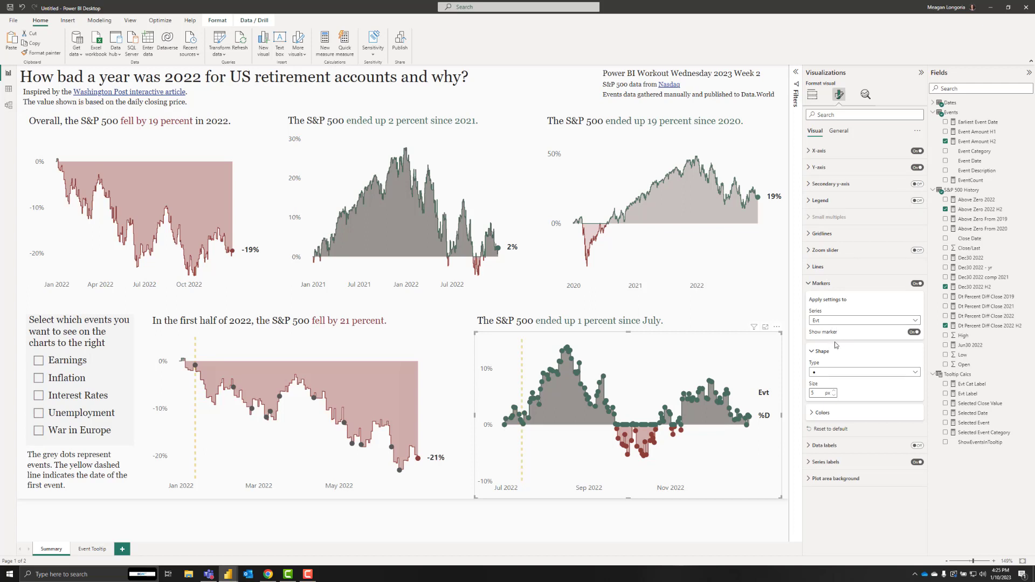
pyautogui.click(828, 413)
pyautogui.click(826, 434)
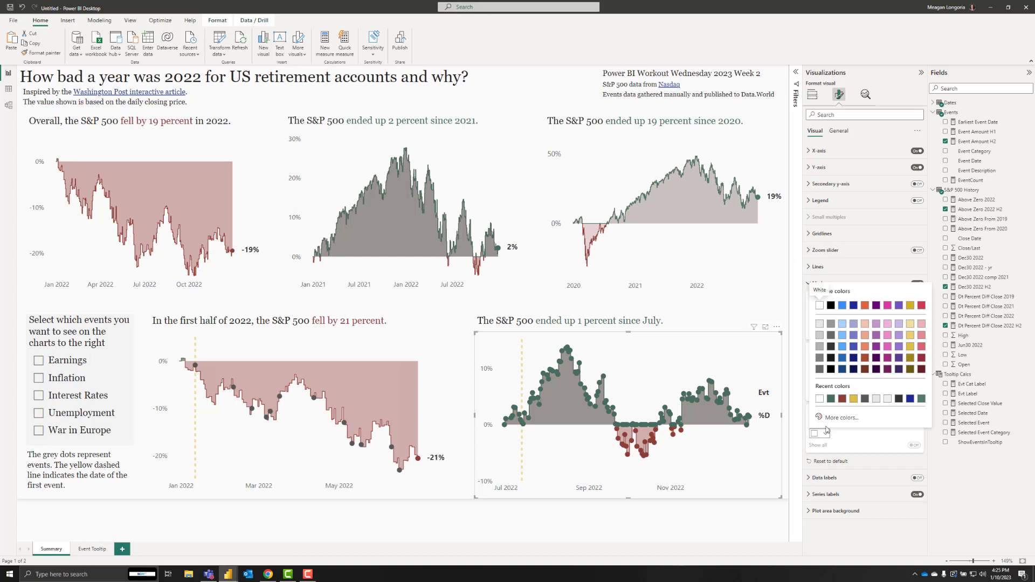
pyautogui.click(865, 399)
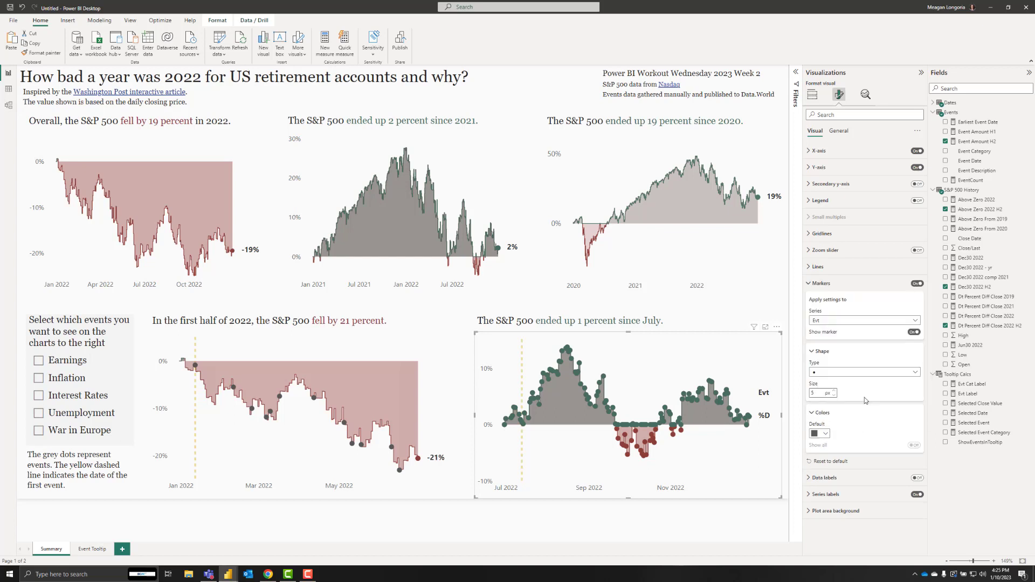
# Hide the %D and >0 series markers in the second-half chart, keeping the 1% marker shown.
pyautogui.click(836, 321)
pyautogui.click(829, 351)
pyautogui.click(913, 334)
pyautogui.click(843, 322)
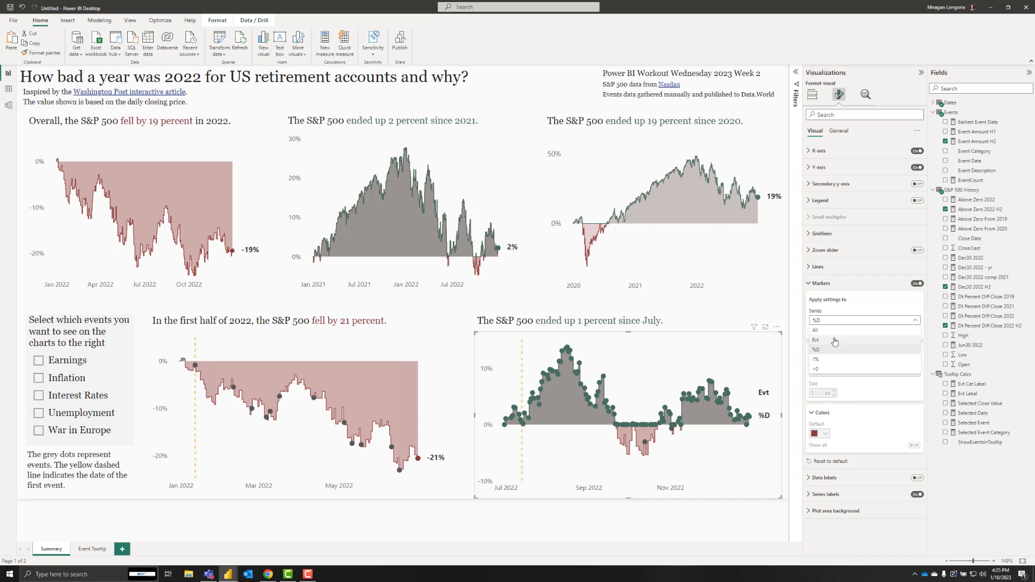
pyautogui.click(815, 368)
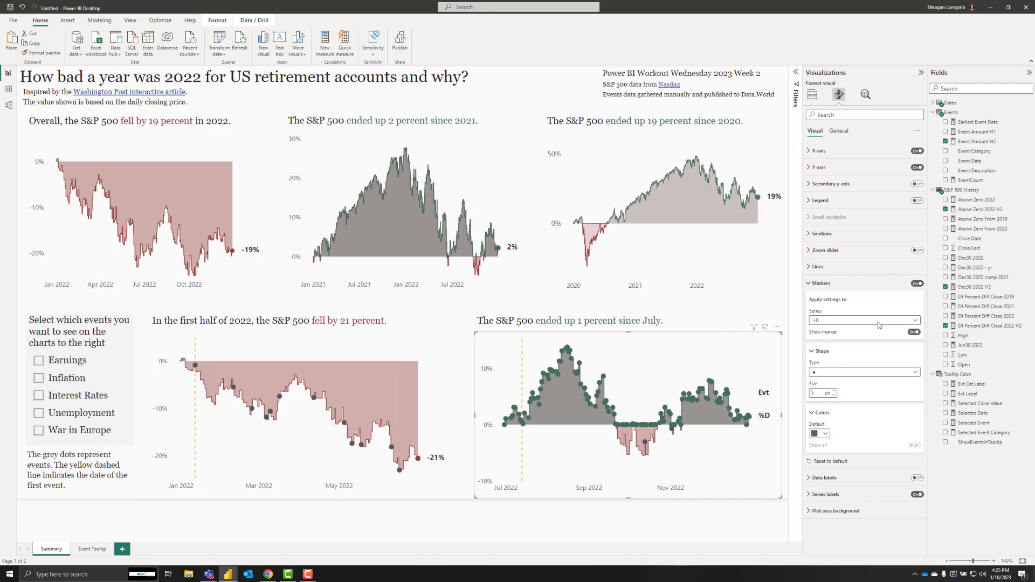
pyautogui.click(913, 333)
pyautogui.click(913, 333)
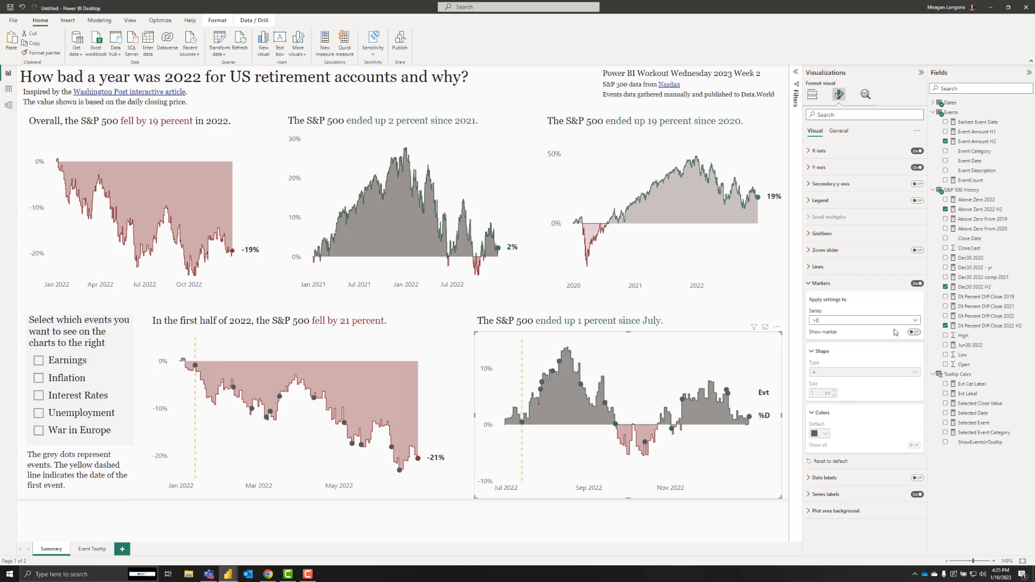
pyautogui.click(852, 322)
pyautogui.click(822, 359)
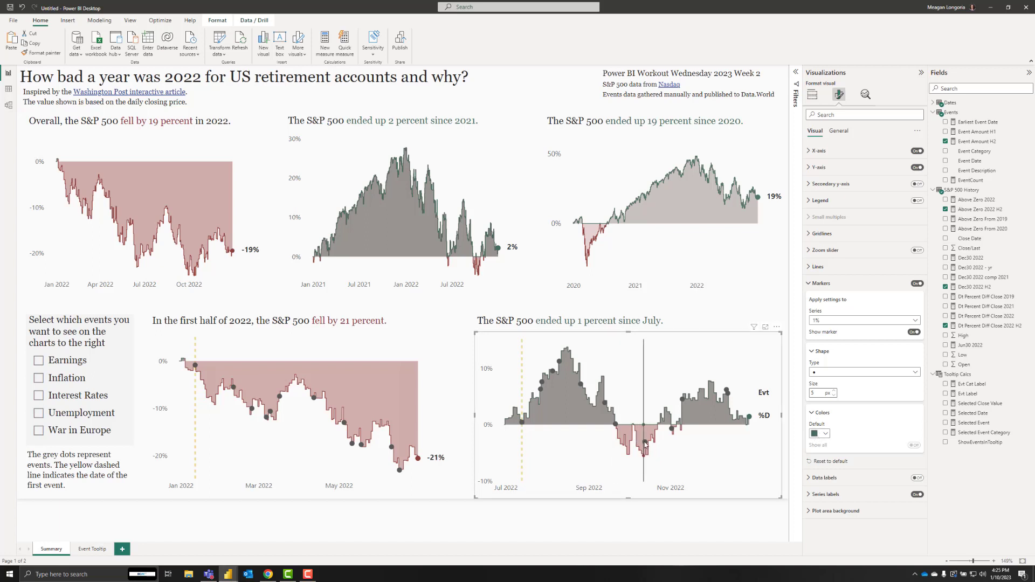
pyautogui.moveTo(645, 443)
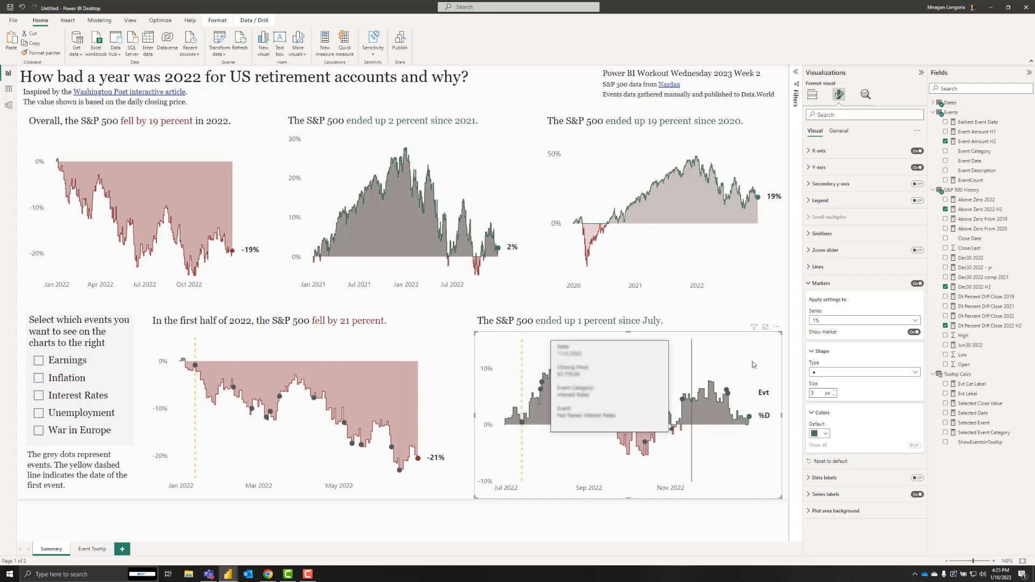
# Turn off the Evt series label in the second-half chart.
pyautogui.click(865, 284)
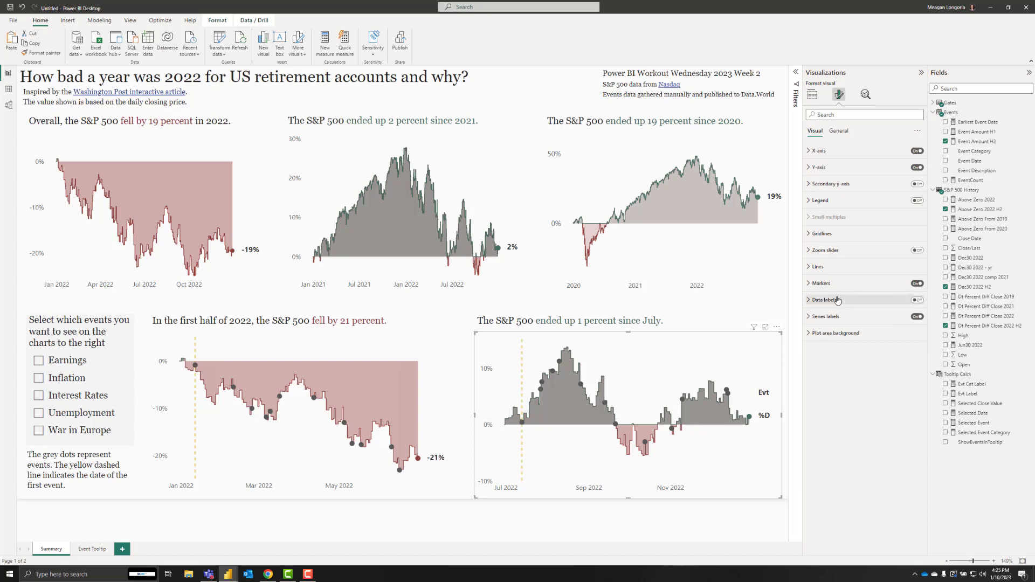
pyautogui.click(826, 317)
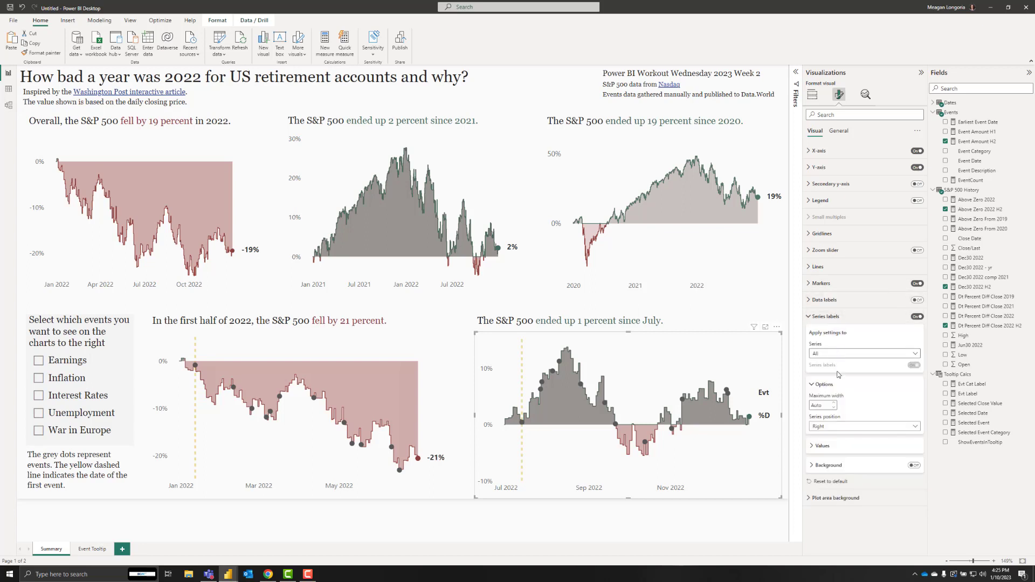
pyautogui.click(823, 354)
pyautogui.click(823, 374)
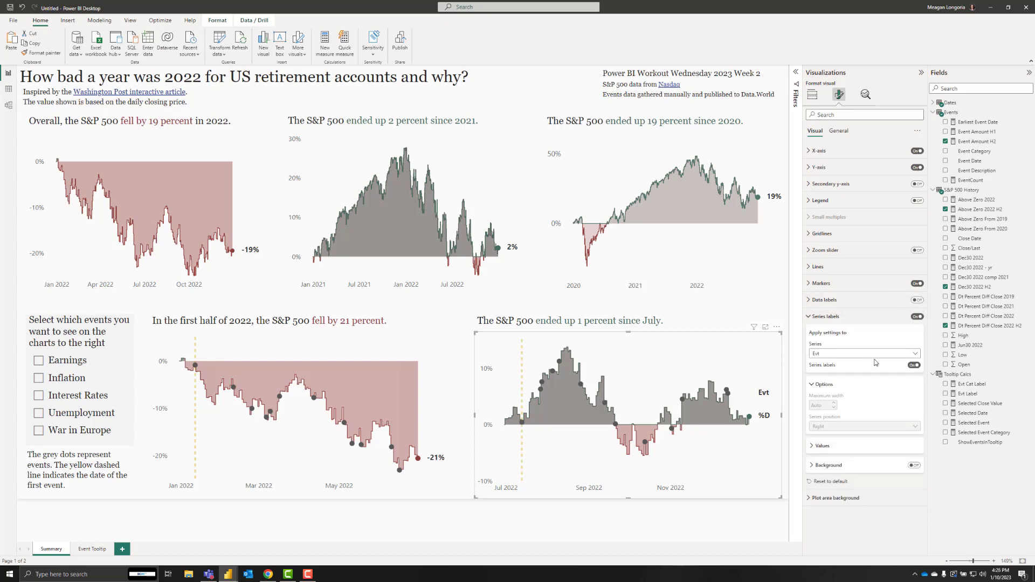
pyautogui.click(915, 366)
pyautogui.click(914, 366)
# Turn off the %D series label in the second-half chart and check the >0 label setting.
pyautogui.click(862, 353)
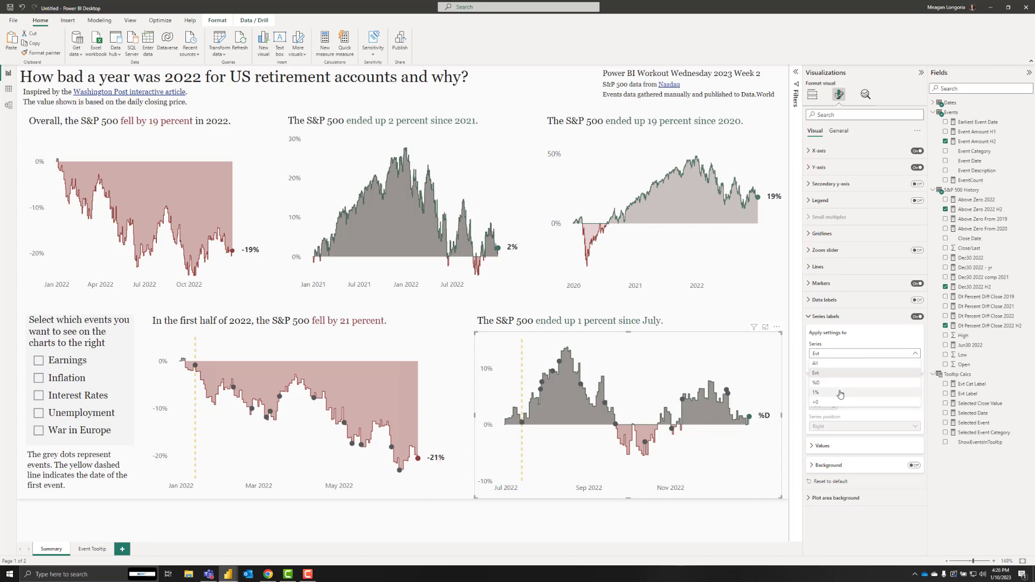
pyautogui.click(858, 397)
pyautogui.click(866, 354)
pyautogui.click(857, 382)
pyautogui.click(911, 366)
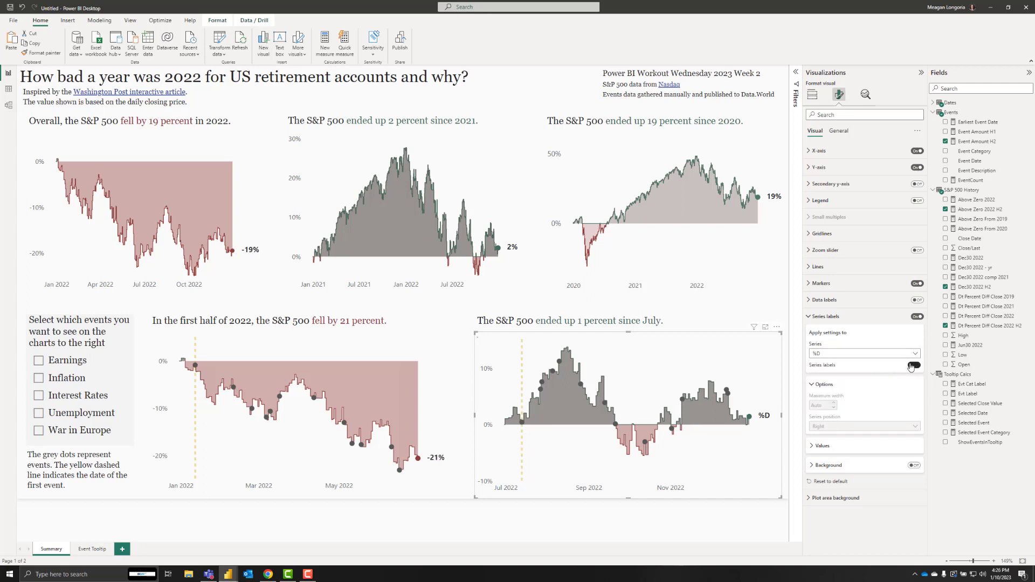
pyautogui.click(879, 355)
pyautogui.click(848, 403)
pyautogui.moveTo(751, 404)
# Turn on interaction editing, test cross-filtering from a first-half chart point, and stop that chart from filtering the overall 2022 chart.
pyautogui.moveTo(149, 156)
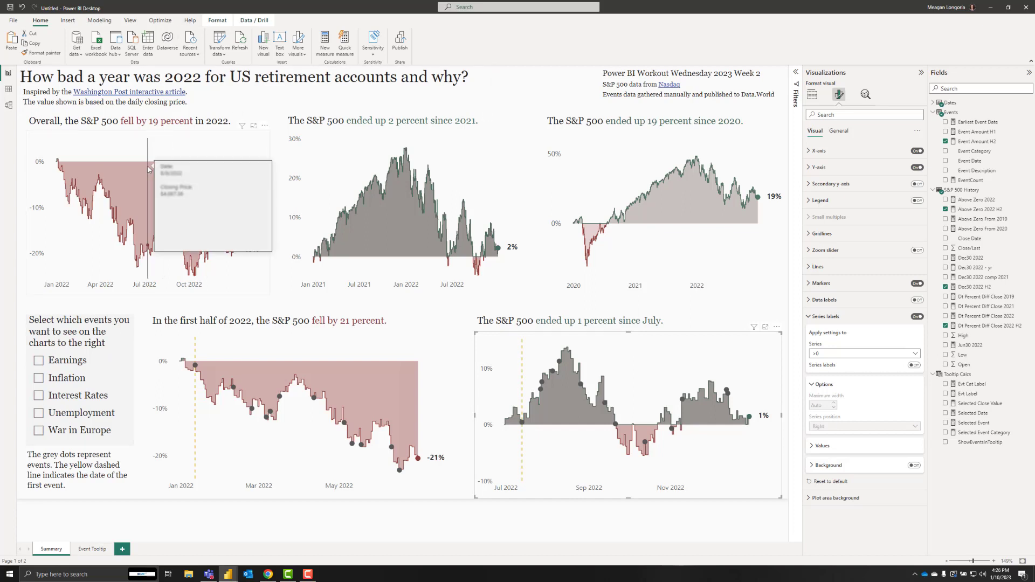
pyautogui.click(217, 20)
pyautogui.click(27, 46)
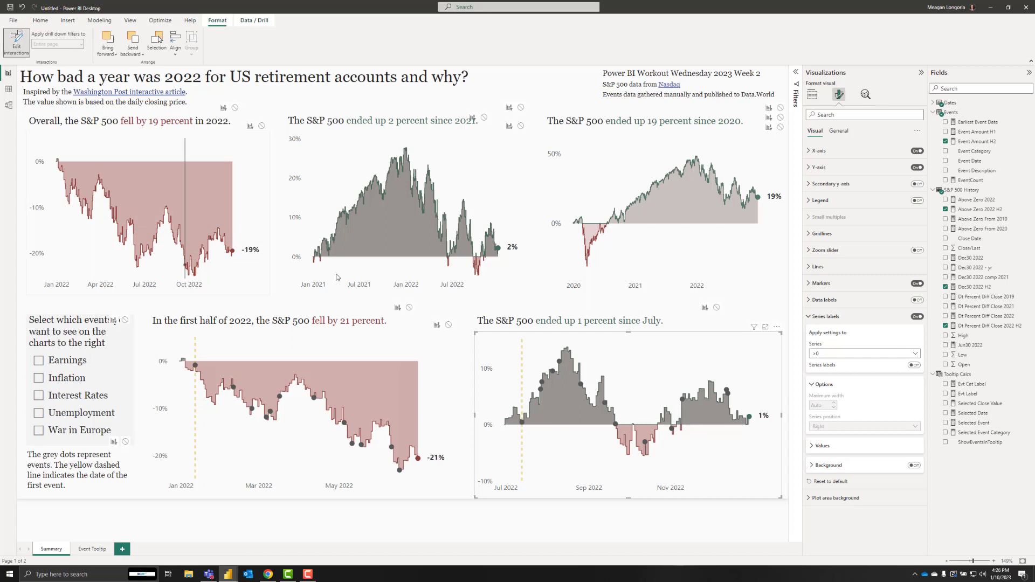
pyautogui.click(281, 397)
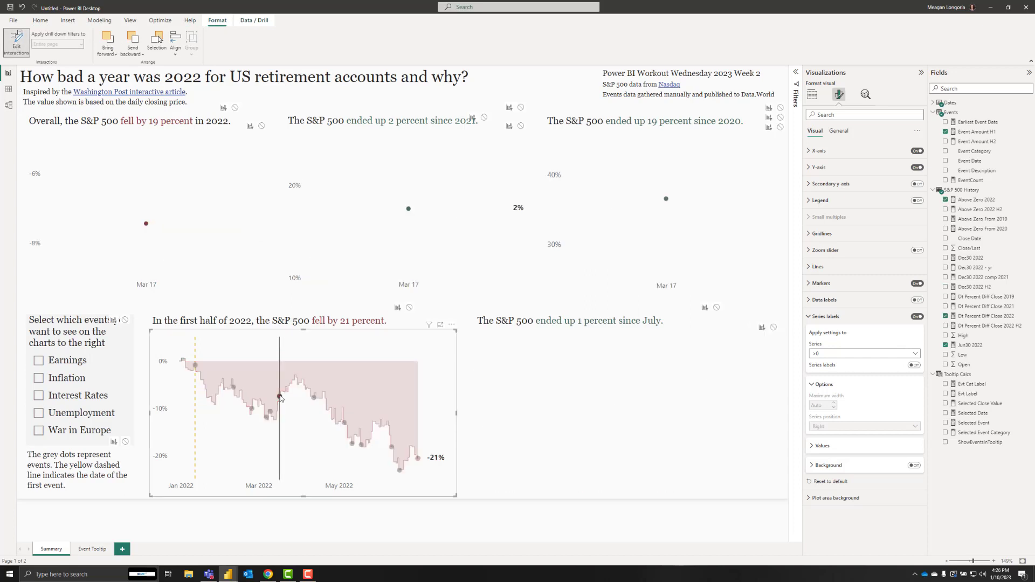
pyautogui.click(281, 397)
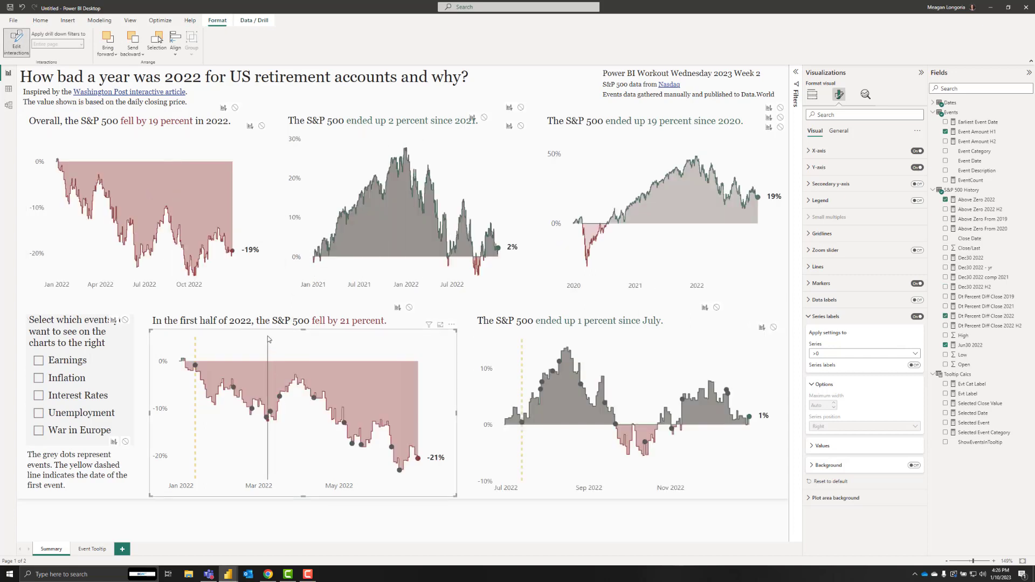
pyautogui.click(262, 126)
# Stop the event category slicer from filtering the overall 2022, since-2021 and since-2020 charts.
pyautogui.click(77, 320)
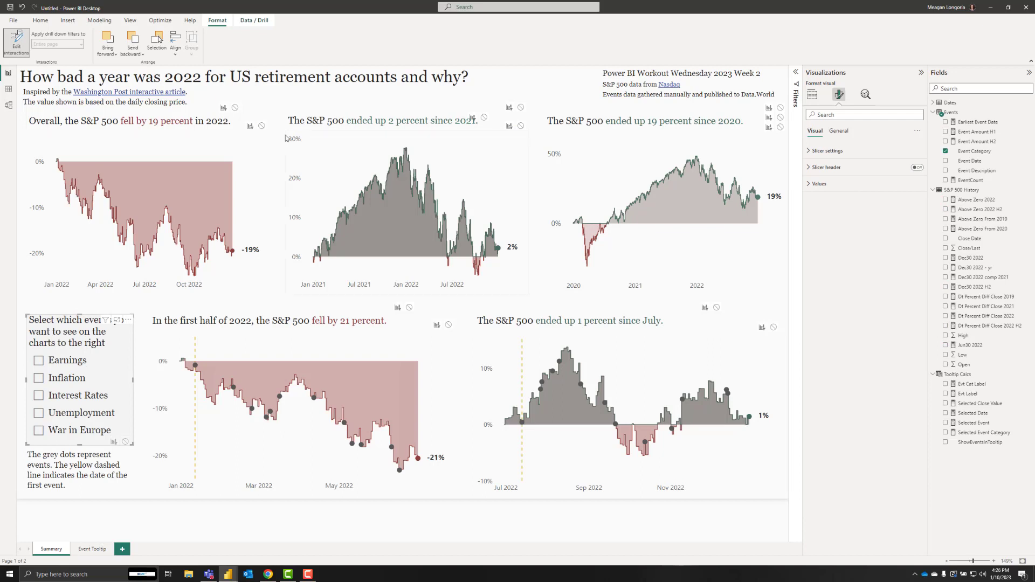
pyautogui.click(261, 126)
pyautogui.click(780, 127)
# Test the event slicer with Earnings, Inflation and Interest Rates, examining the event markers and tooltips in both half-year charts.
pyautogui.click(39, 360)
pyautogui.moveTo(362, 446)
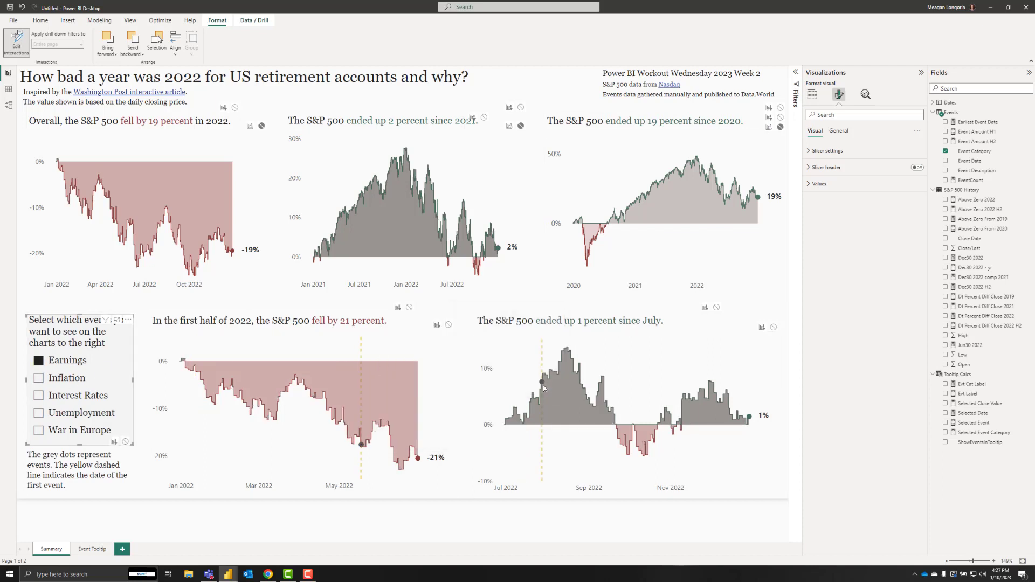
pyautogui.moveTo(543, 384)
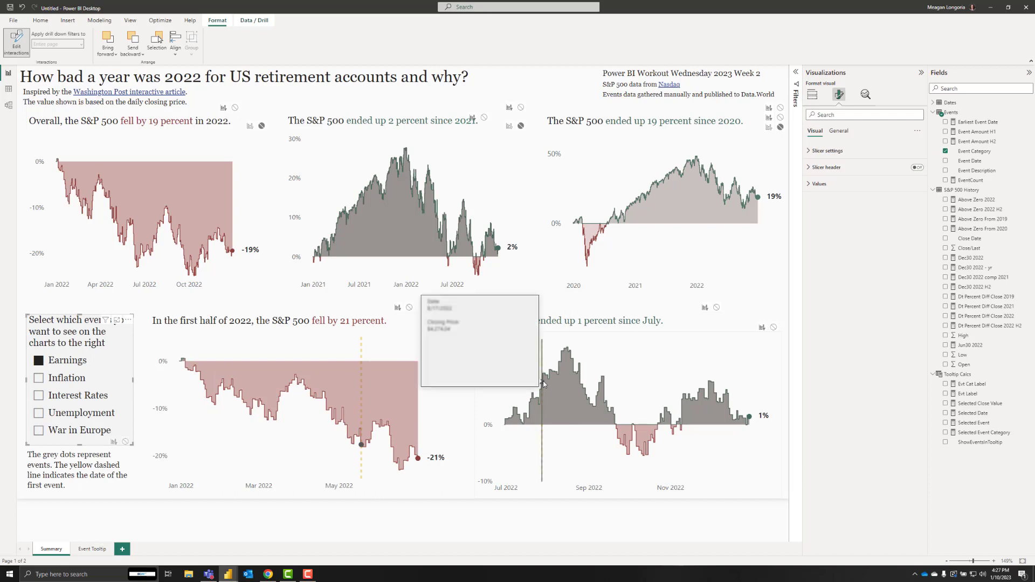
pyautogui.click(54, 380)
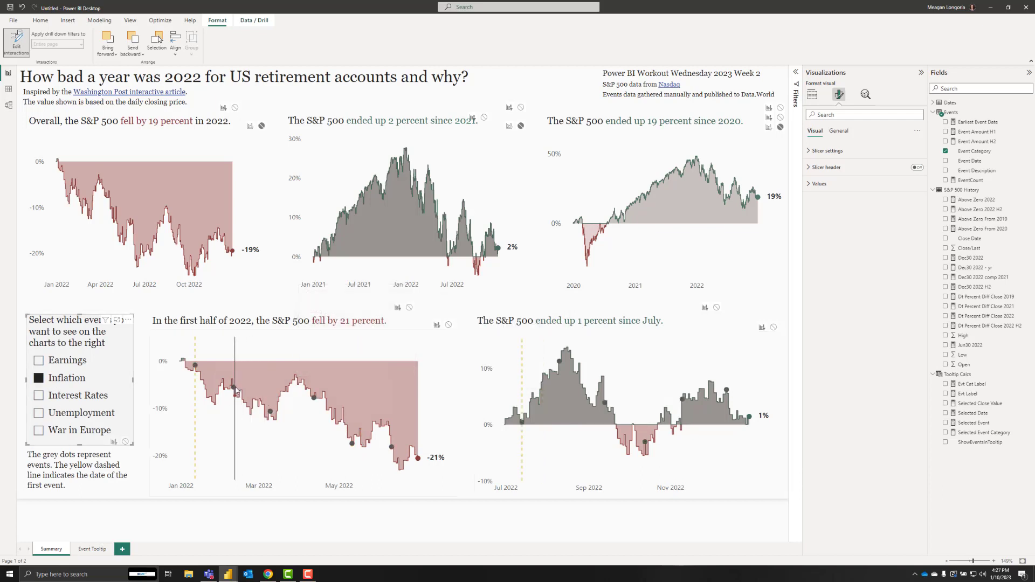
pyautogui.moveTo(234, 389)
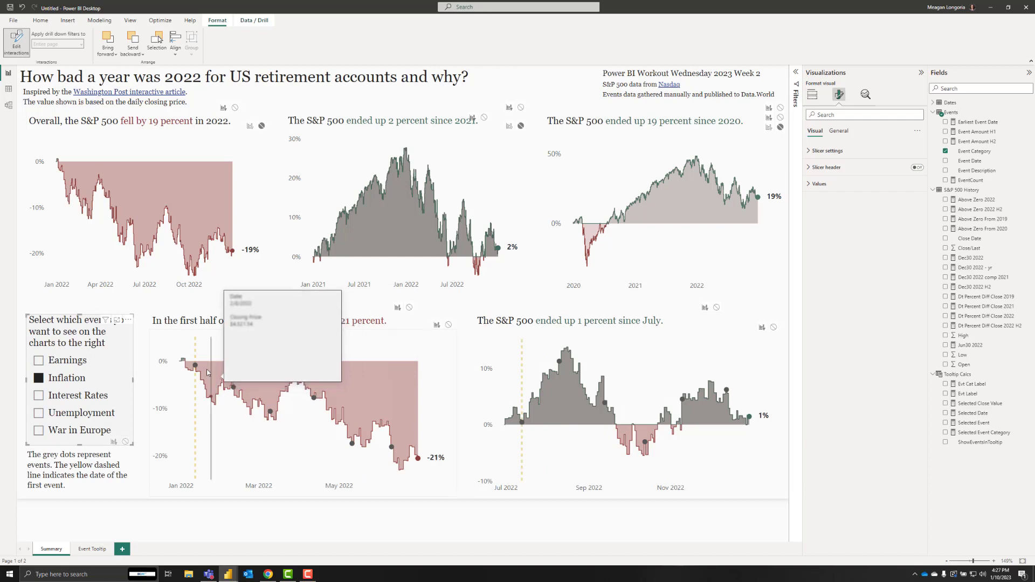
pyautogui.click(39, 397)
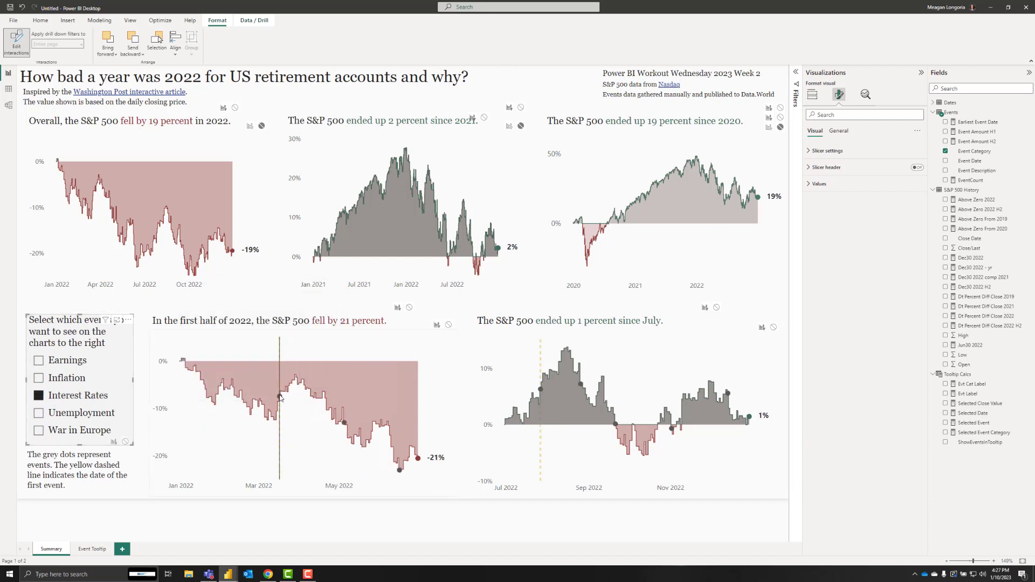
pyautogui.moveTo(280, 397)
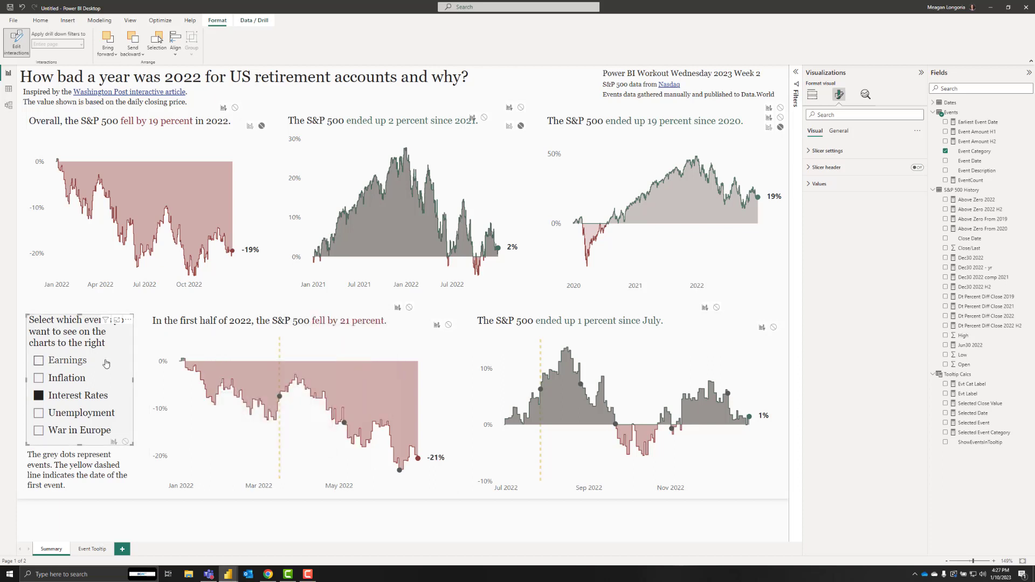